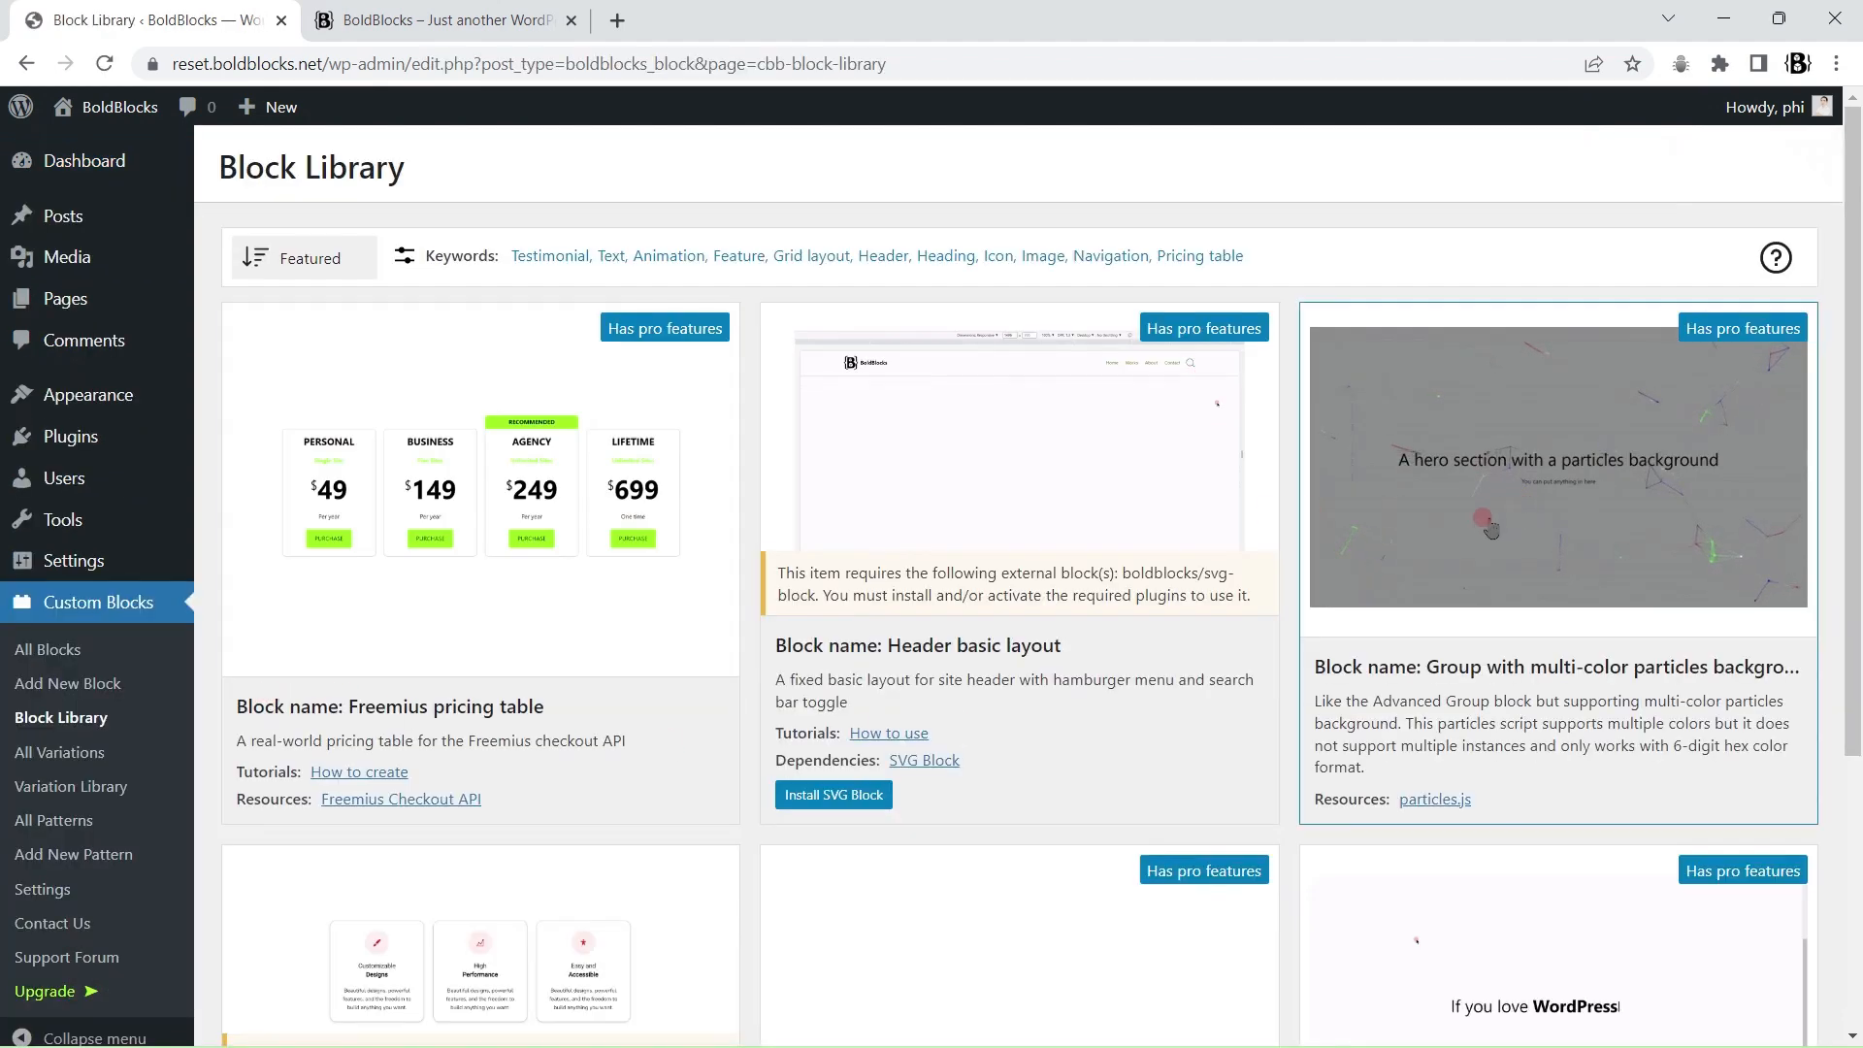
- Import the "Group with multi-color particles background" block from the Block Library and open it for editing in a new tab
{"action": "left_click_drag", "start_coordinate": [1312, 653], "coordinate": [1485, 774]}
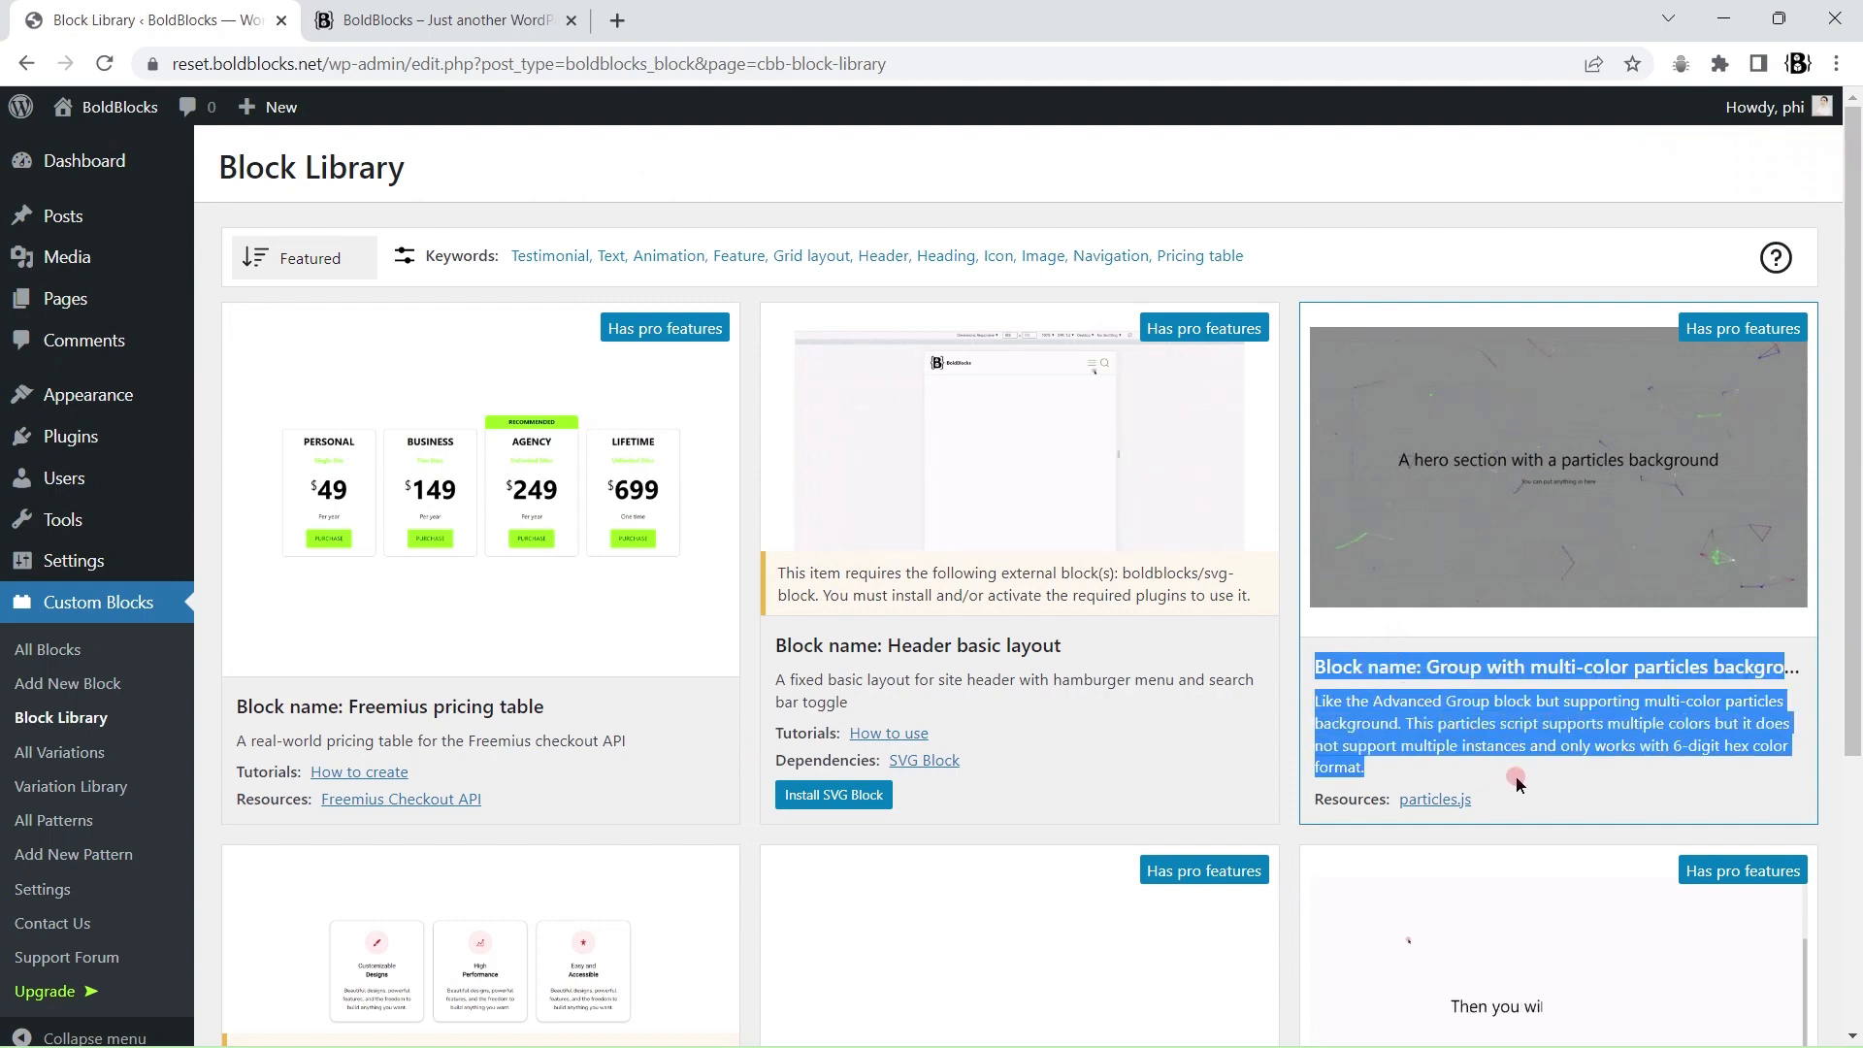
{"action": "left_click", "coordinate": [1519, 784]}
{"action": "left_click", "coordinate": [1553, 500]}
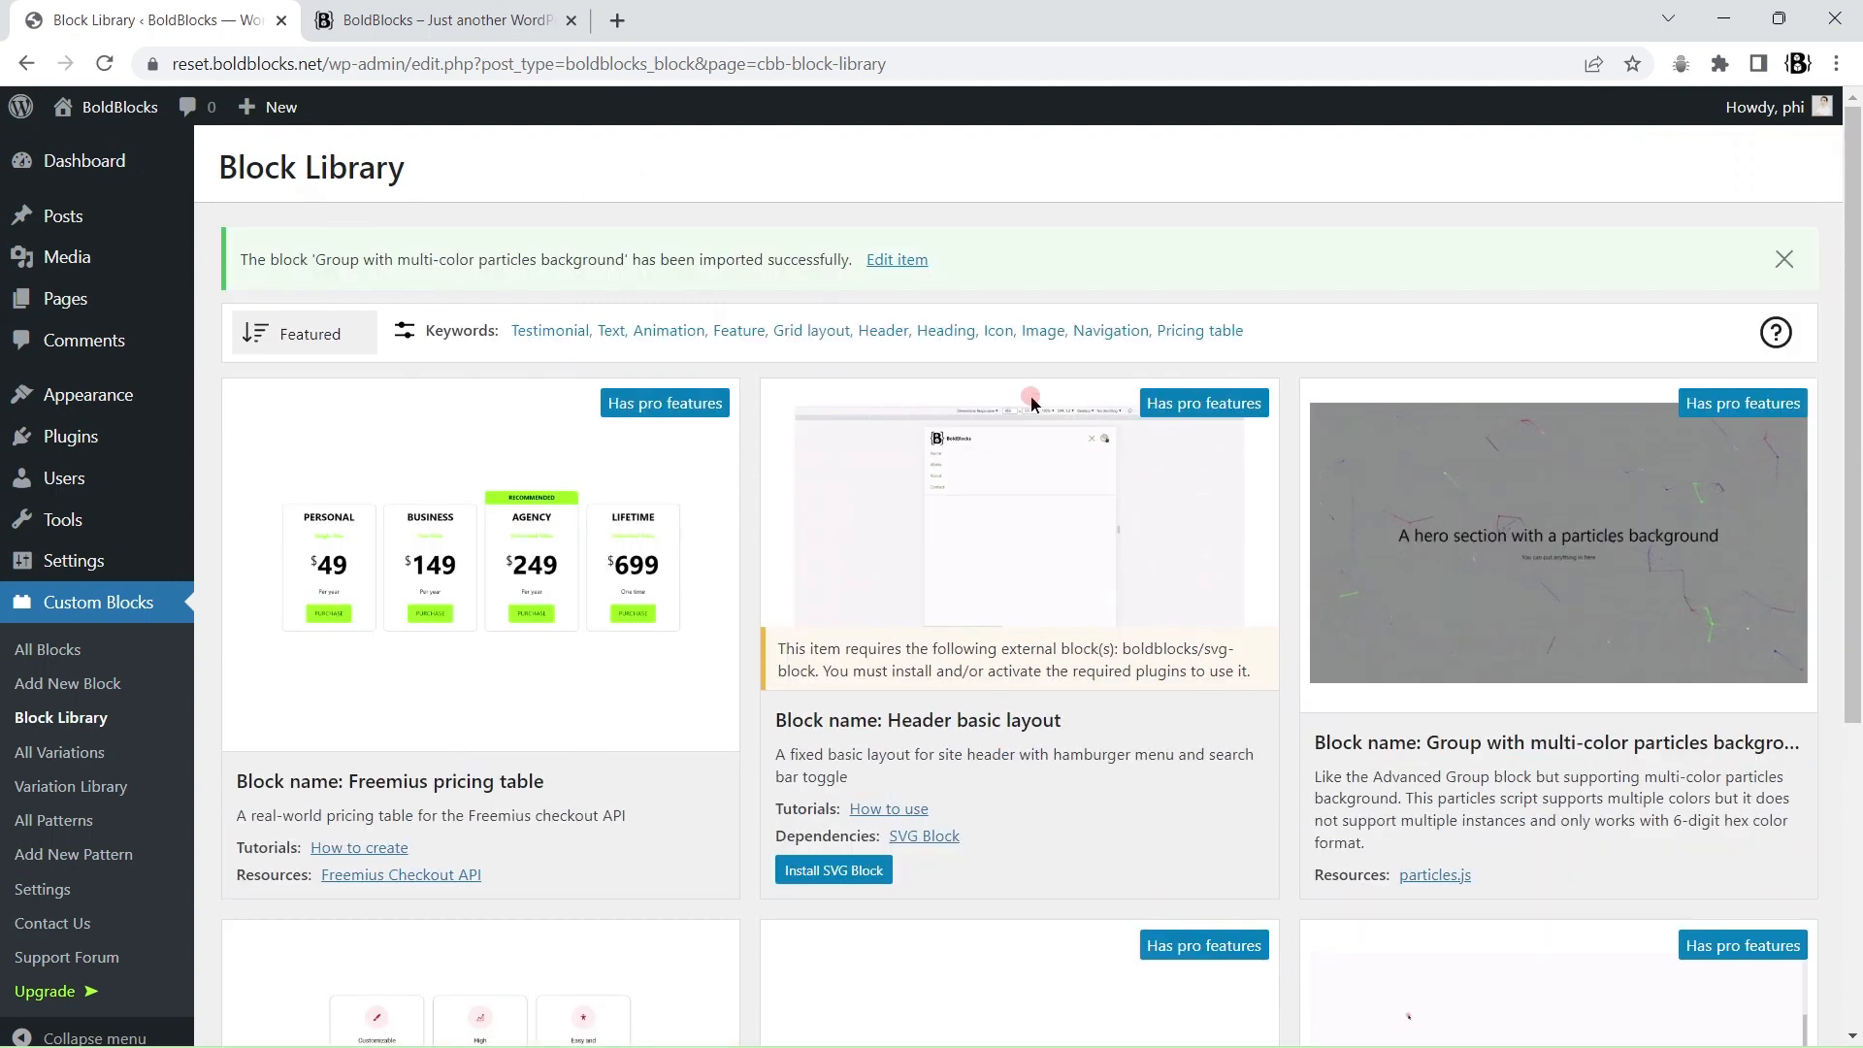
{"action": "right_click", "coordinate": [896, 262]}
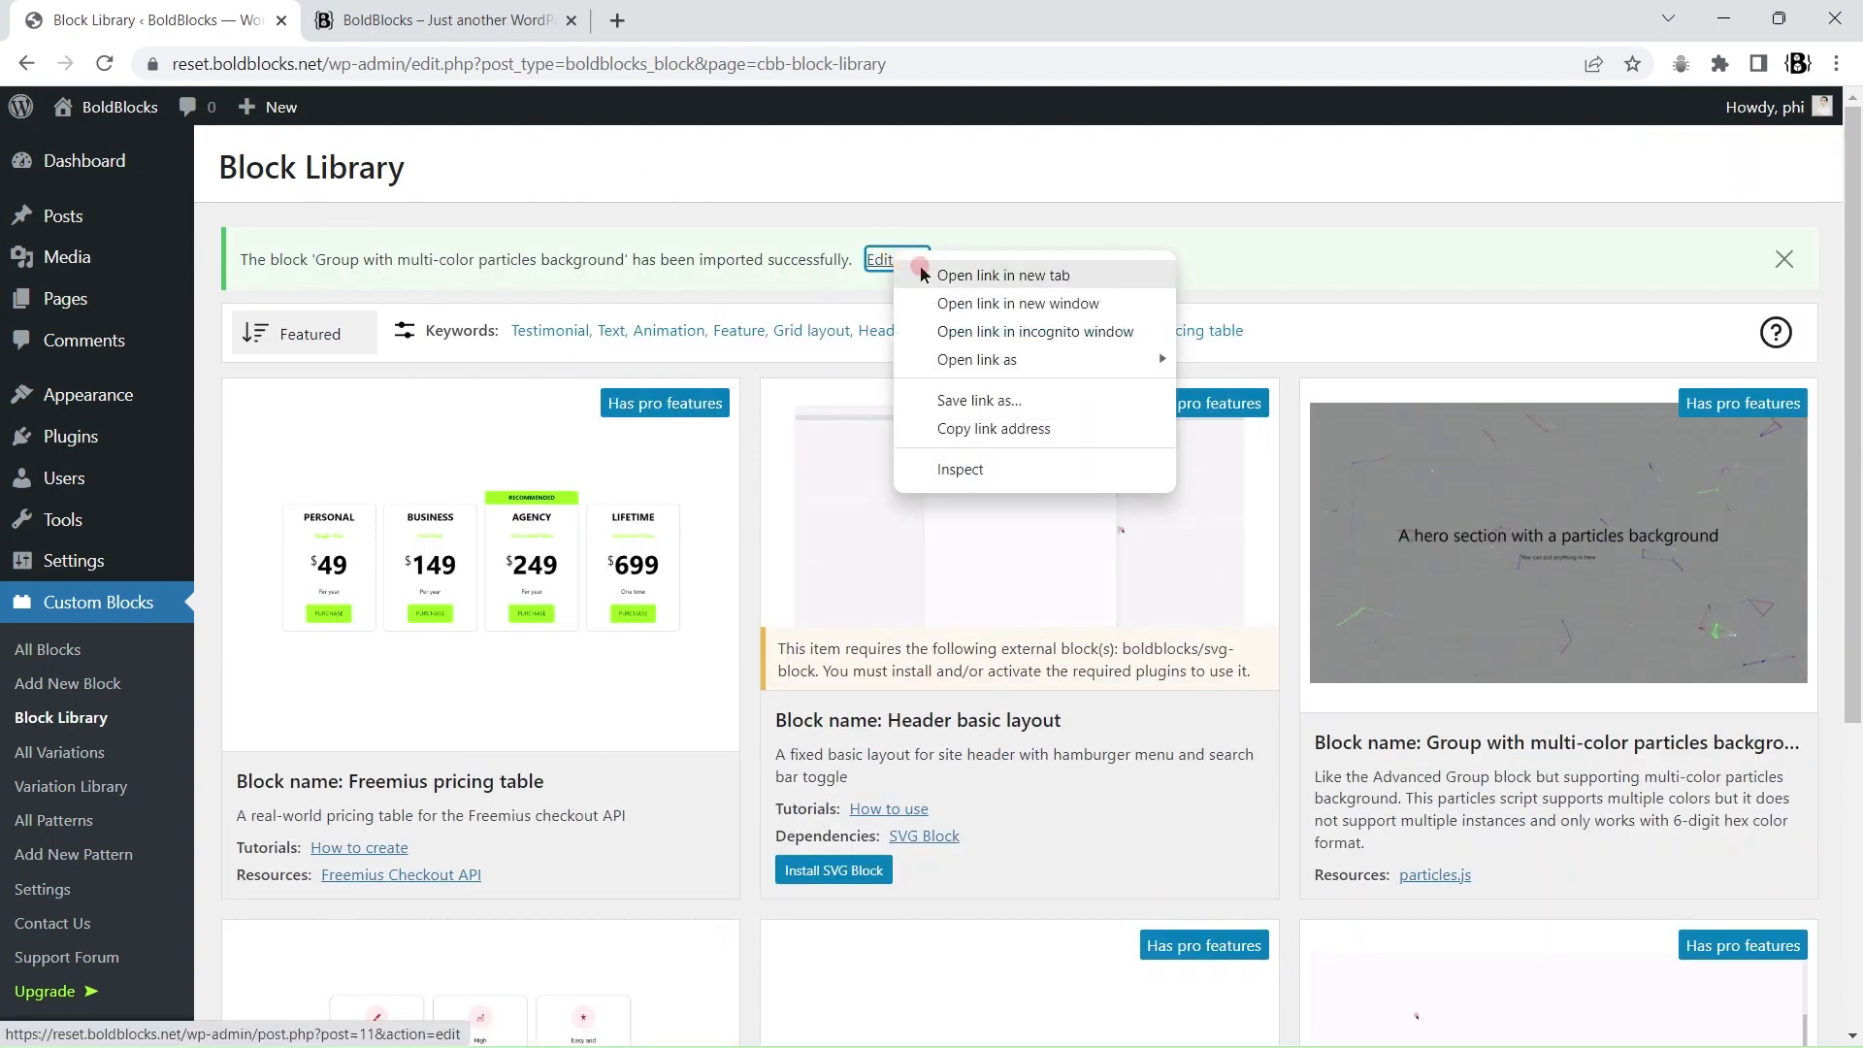
{"action": "left_click", "coordinate": [956, 268]}
{"action": "key", "text": "ctrl+Tab"}
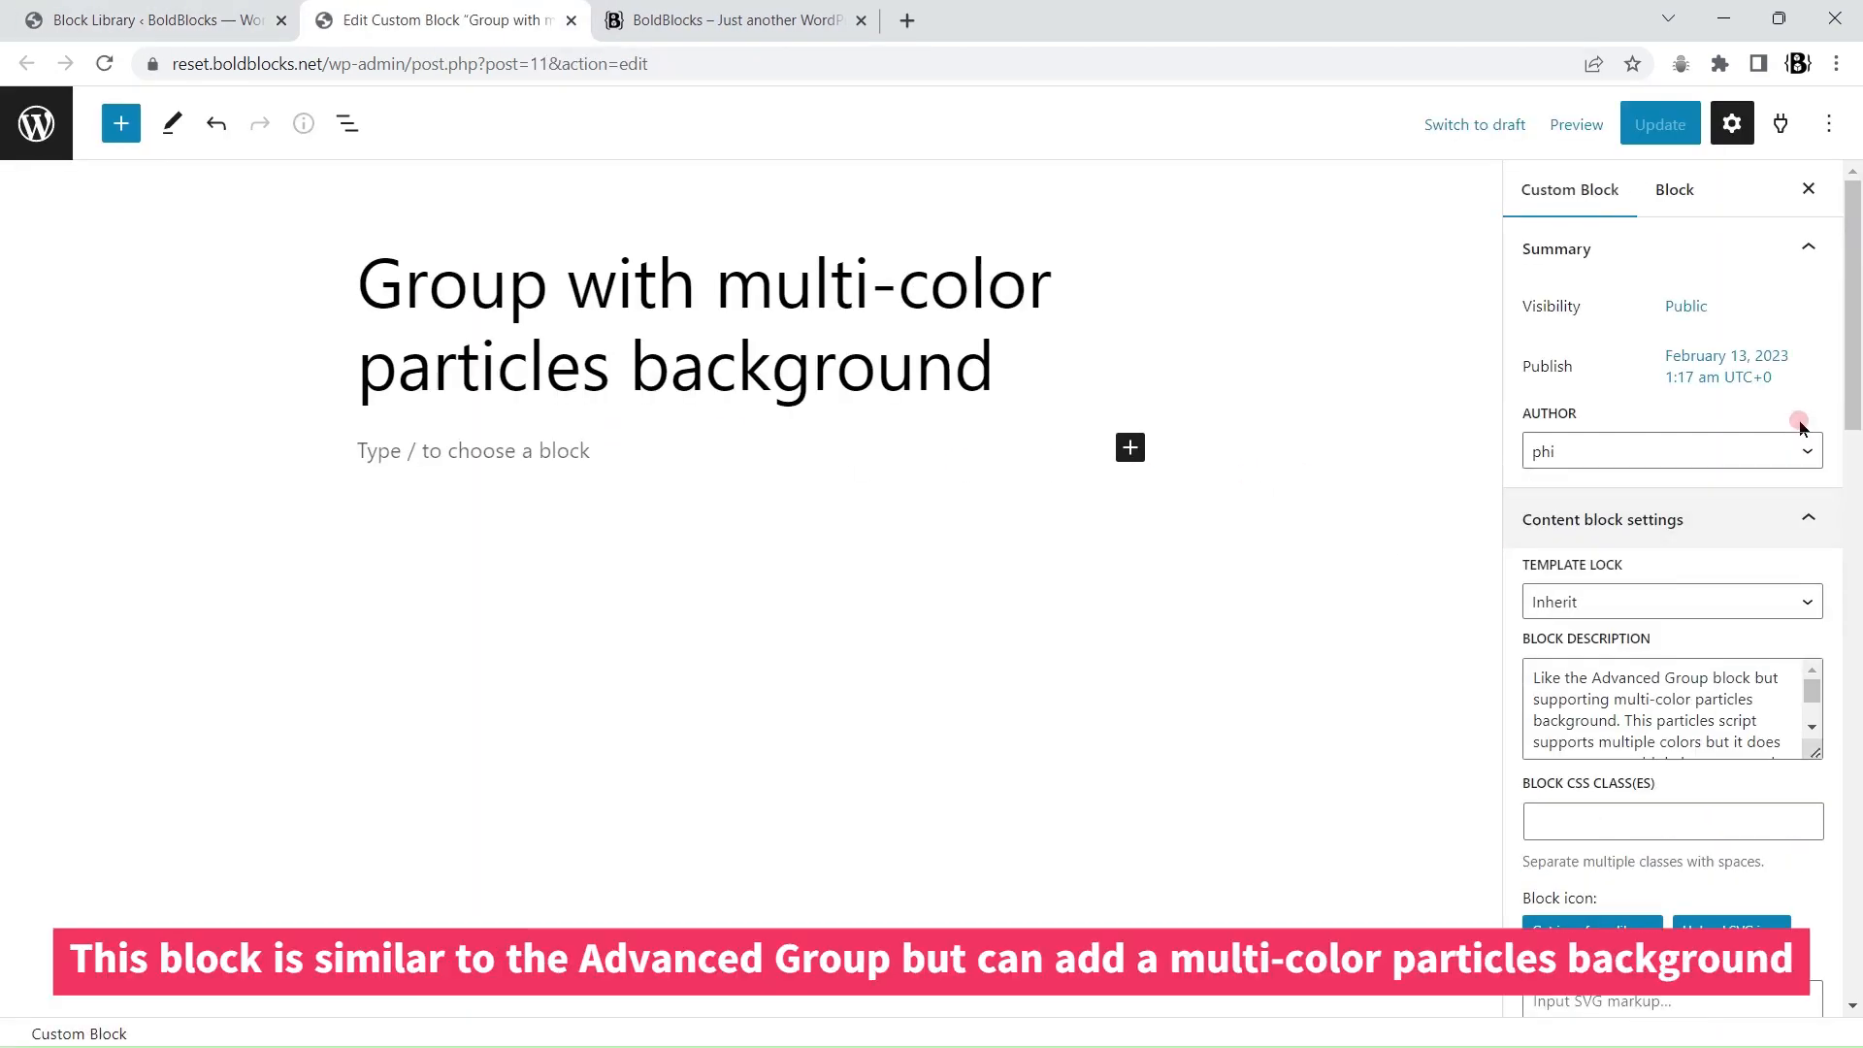
- Review the block's supported features and the definition of its color custom attribute
{"action": "scroll", "coordinate": [1800, 425], "scroll_direction": "down", "scroll_amount": 3}
{"action": "scroll", "coordinate": [1792, 529], "scroll_direction": "down", "scroll_amount": 6}
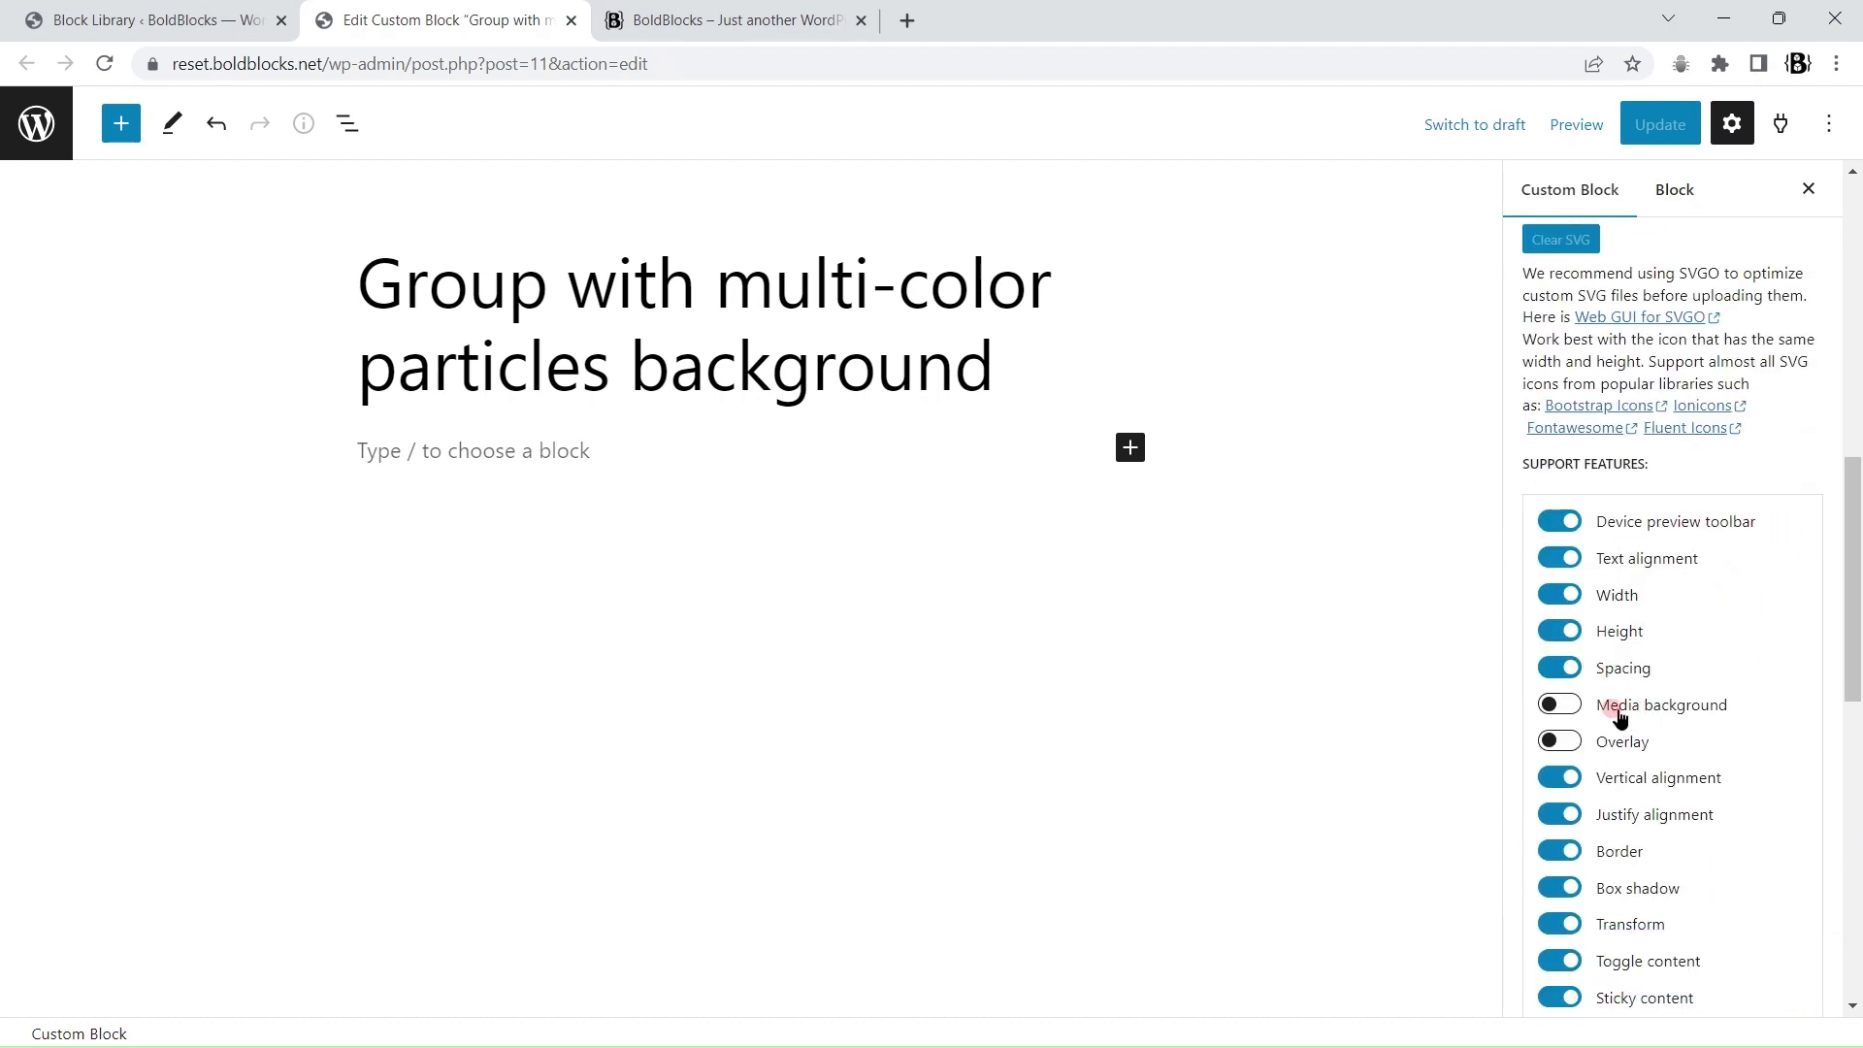
{"action": "scroll", "coordinate": [1667, 706], "scroll_direction": "down", "scroll_amount": 6}
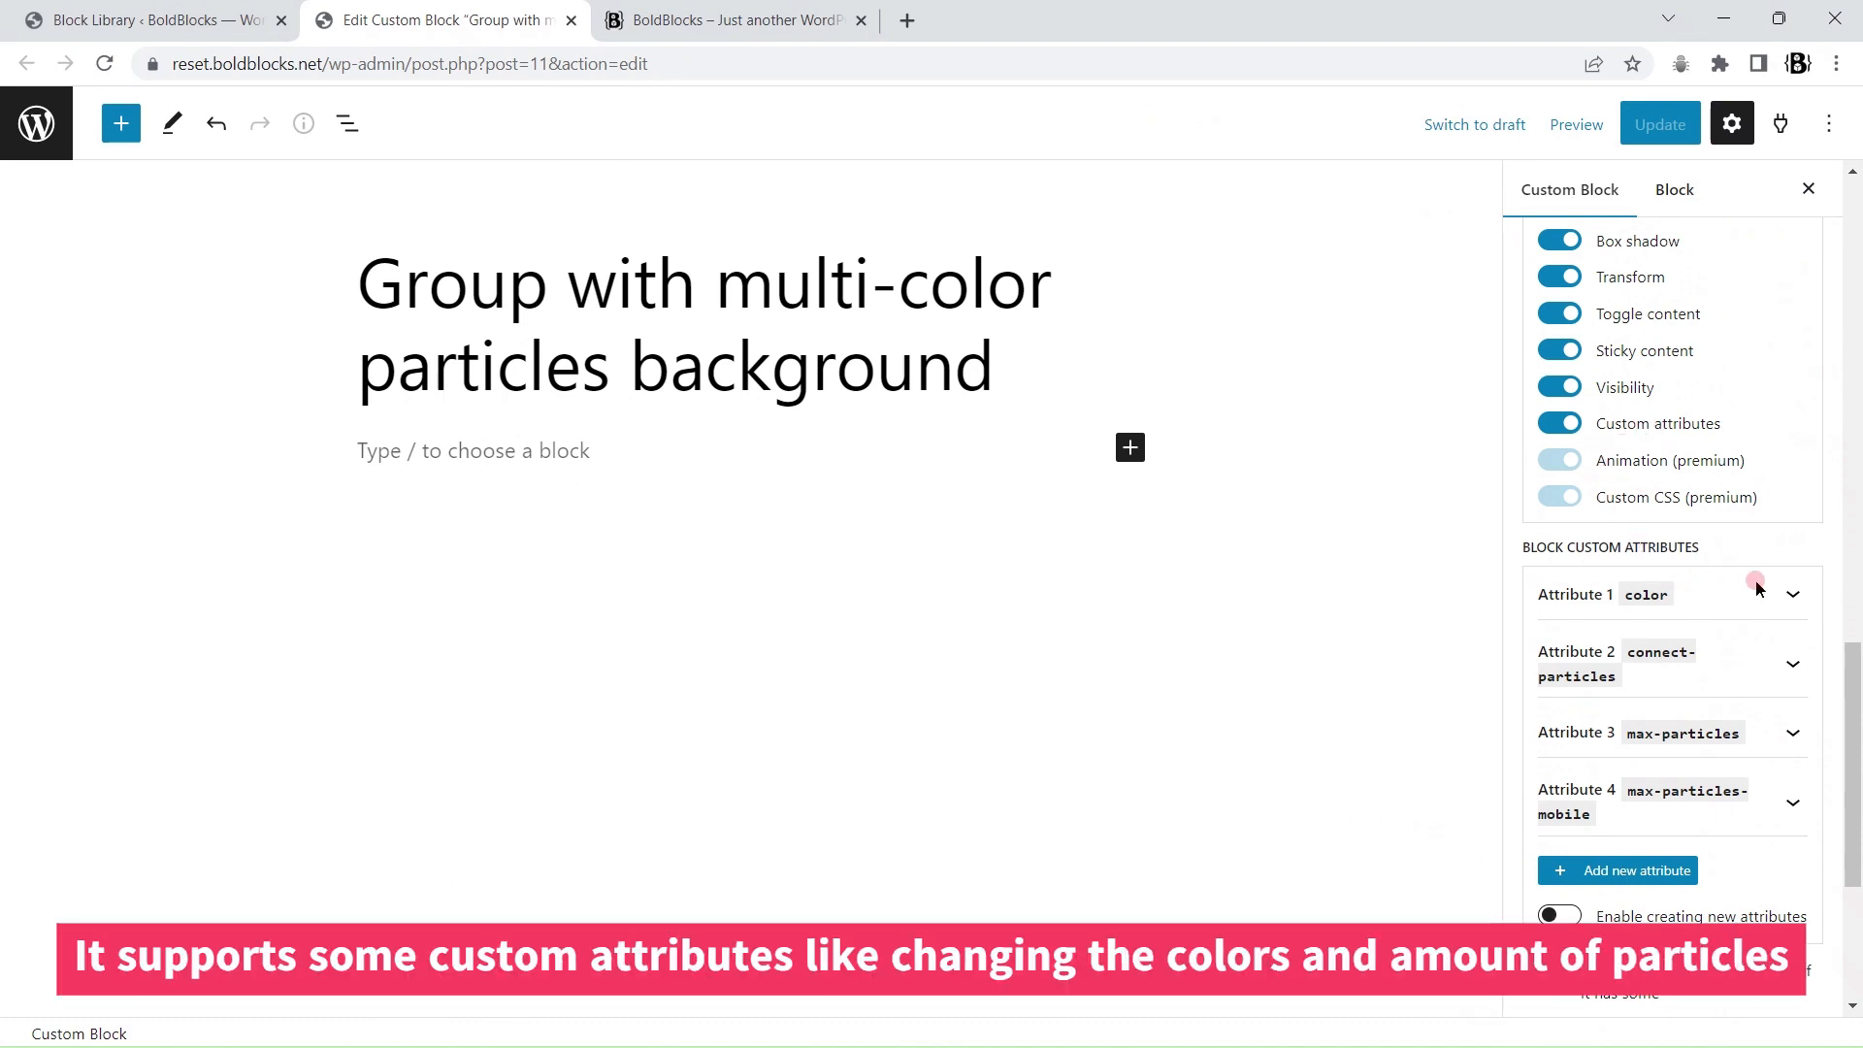
{"action": "left_click", "coordinate": [1790, 595]}
{"action": "scroll", "coordinate": [1784, 611], "scroll_direction": "down", "scroll_amount": 3}
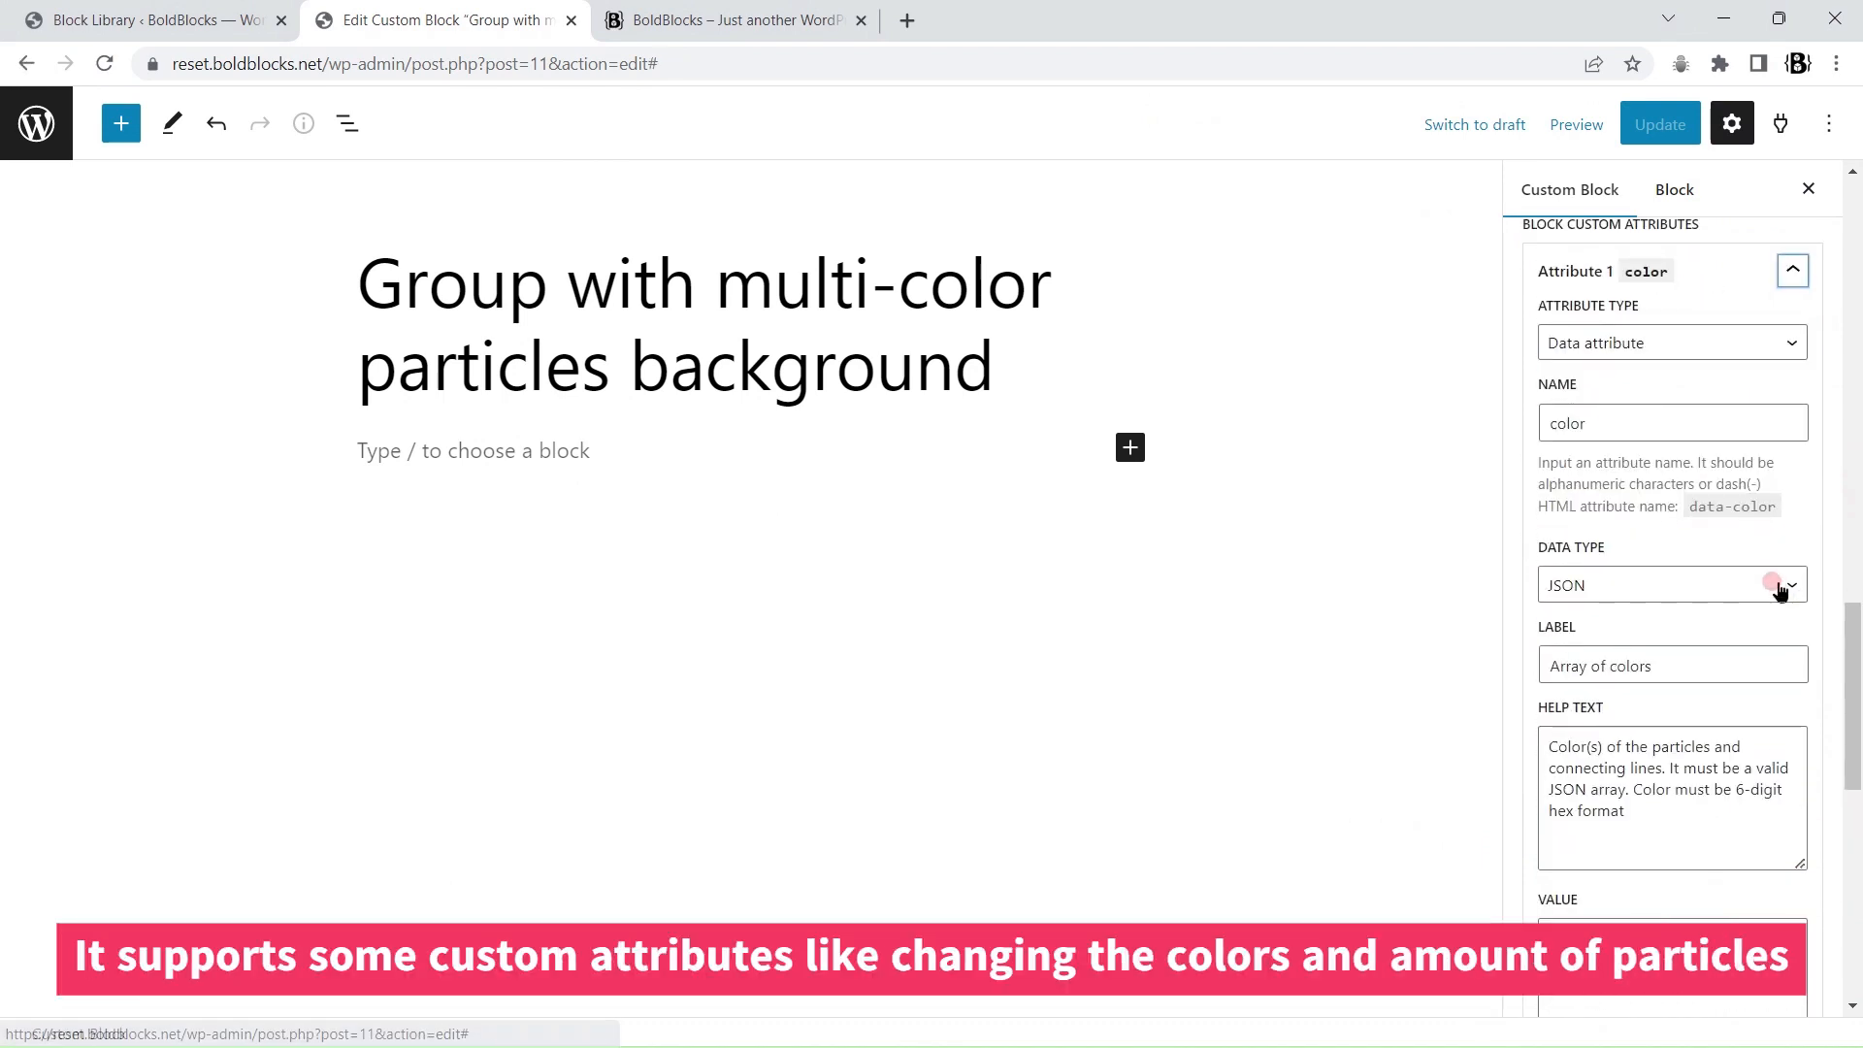
{"action": "scroll", "coordinate": [1764, 693], "scroll_direction": "up", "scroll_amount": 3}
{"action": "left_click", "coordinate": [1794, 595]}
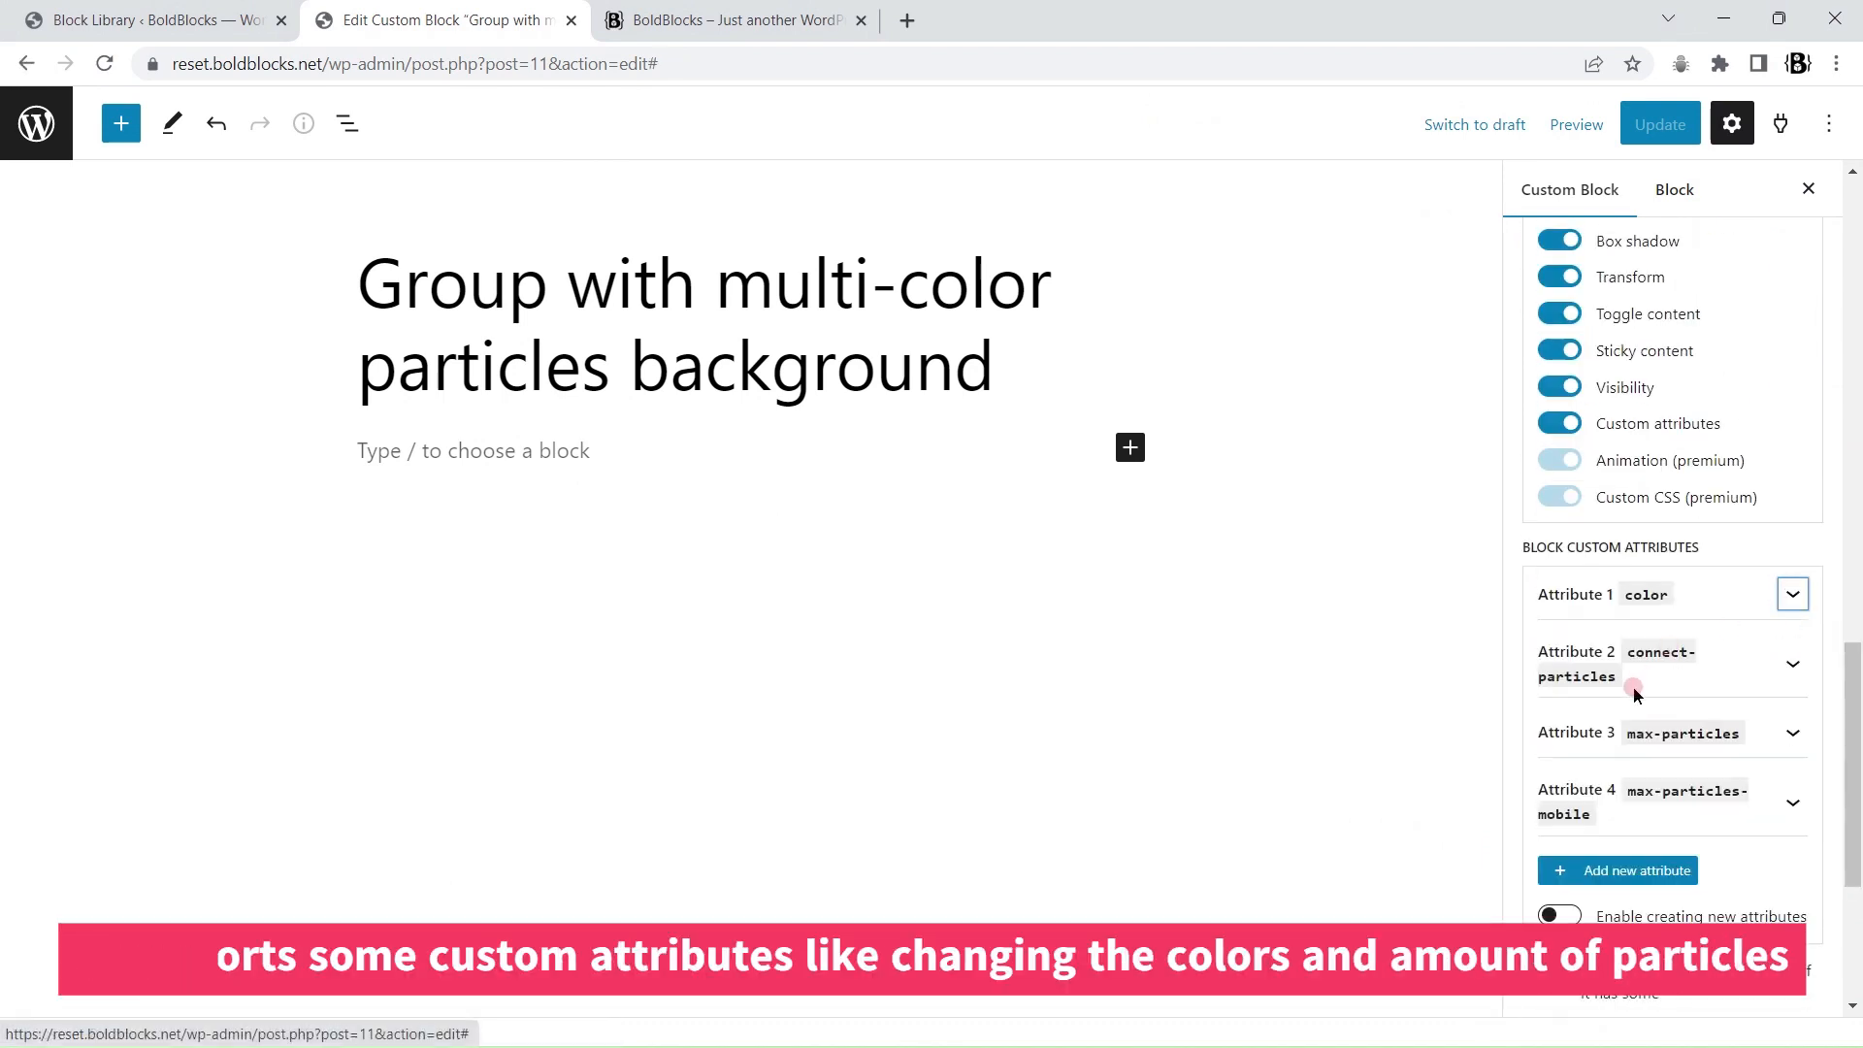
- Expand the block's script and stylesheet management sections to check what they offer
{"action": "scroll", "coordinate": [1654, 747], "scroll_direction": "down", "scroll_amount": 4}
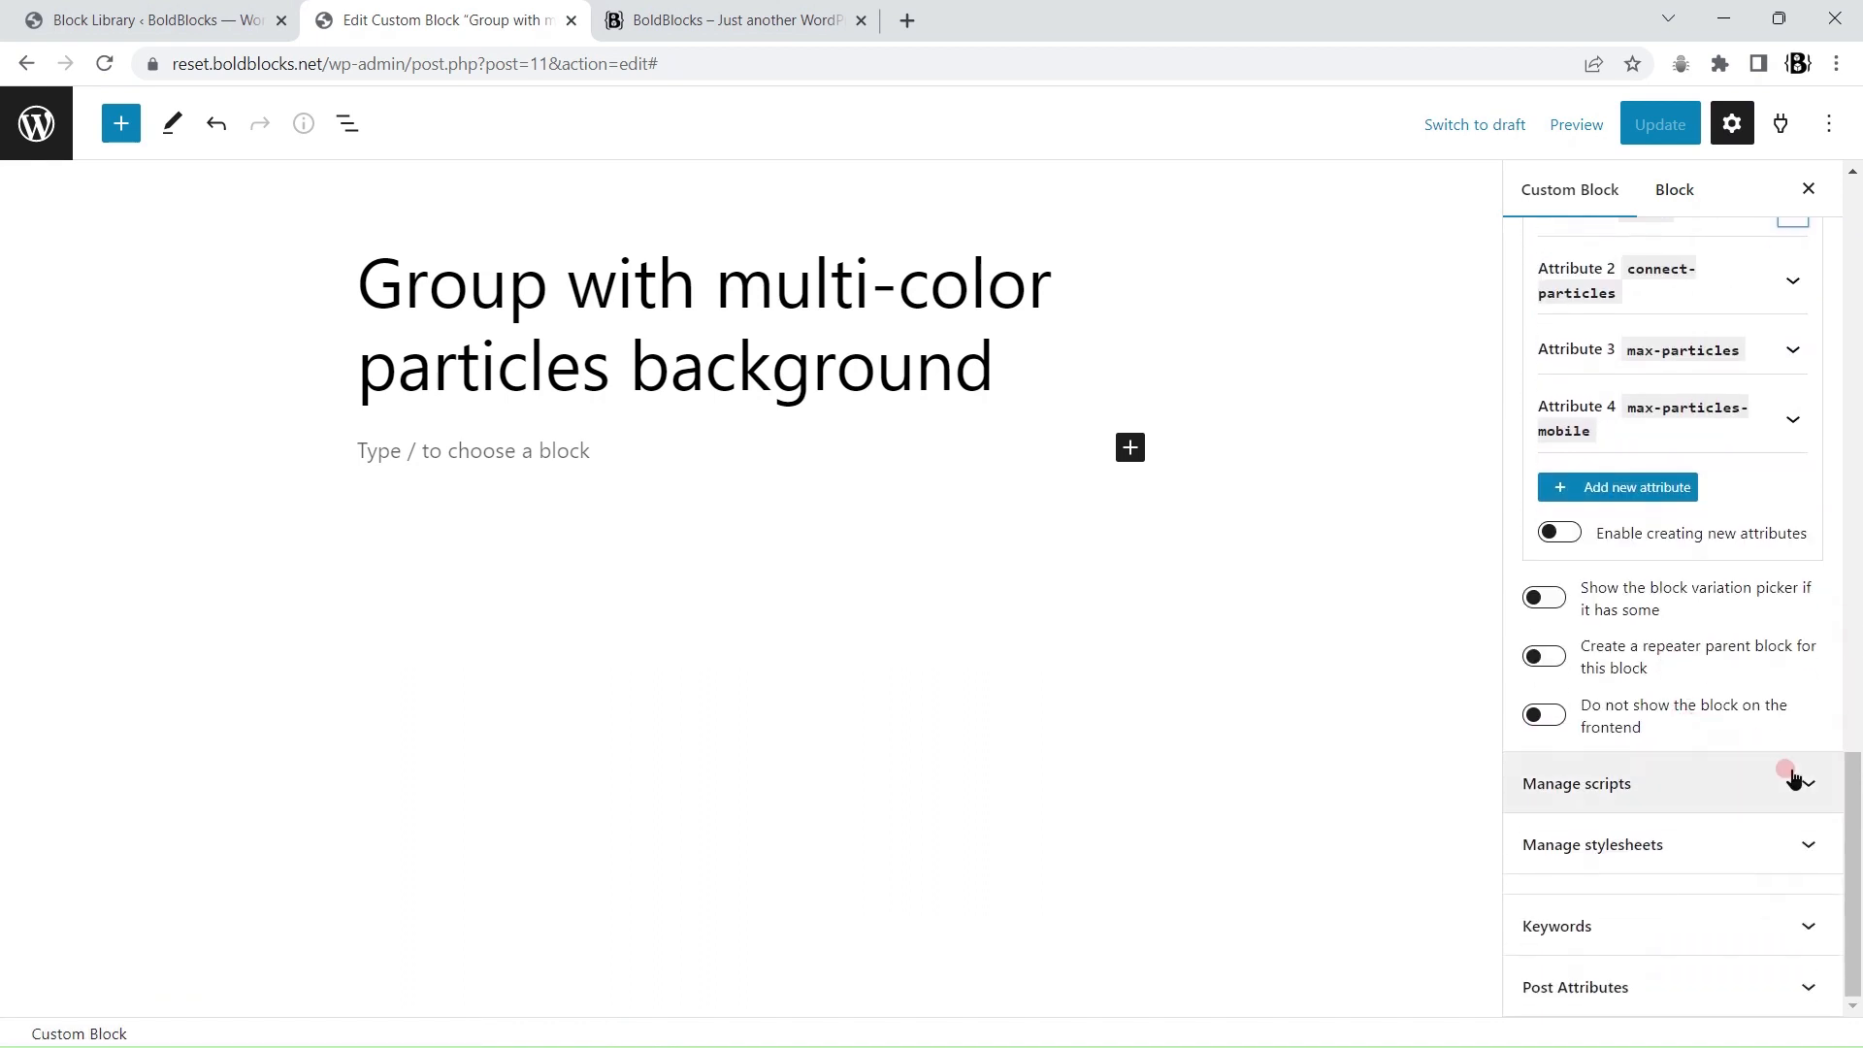
{"action": "left_click", "coordinate": [1794, 779]}
{"action": "left_click", "coordinate": [1811, 936]}
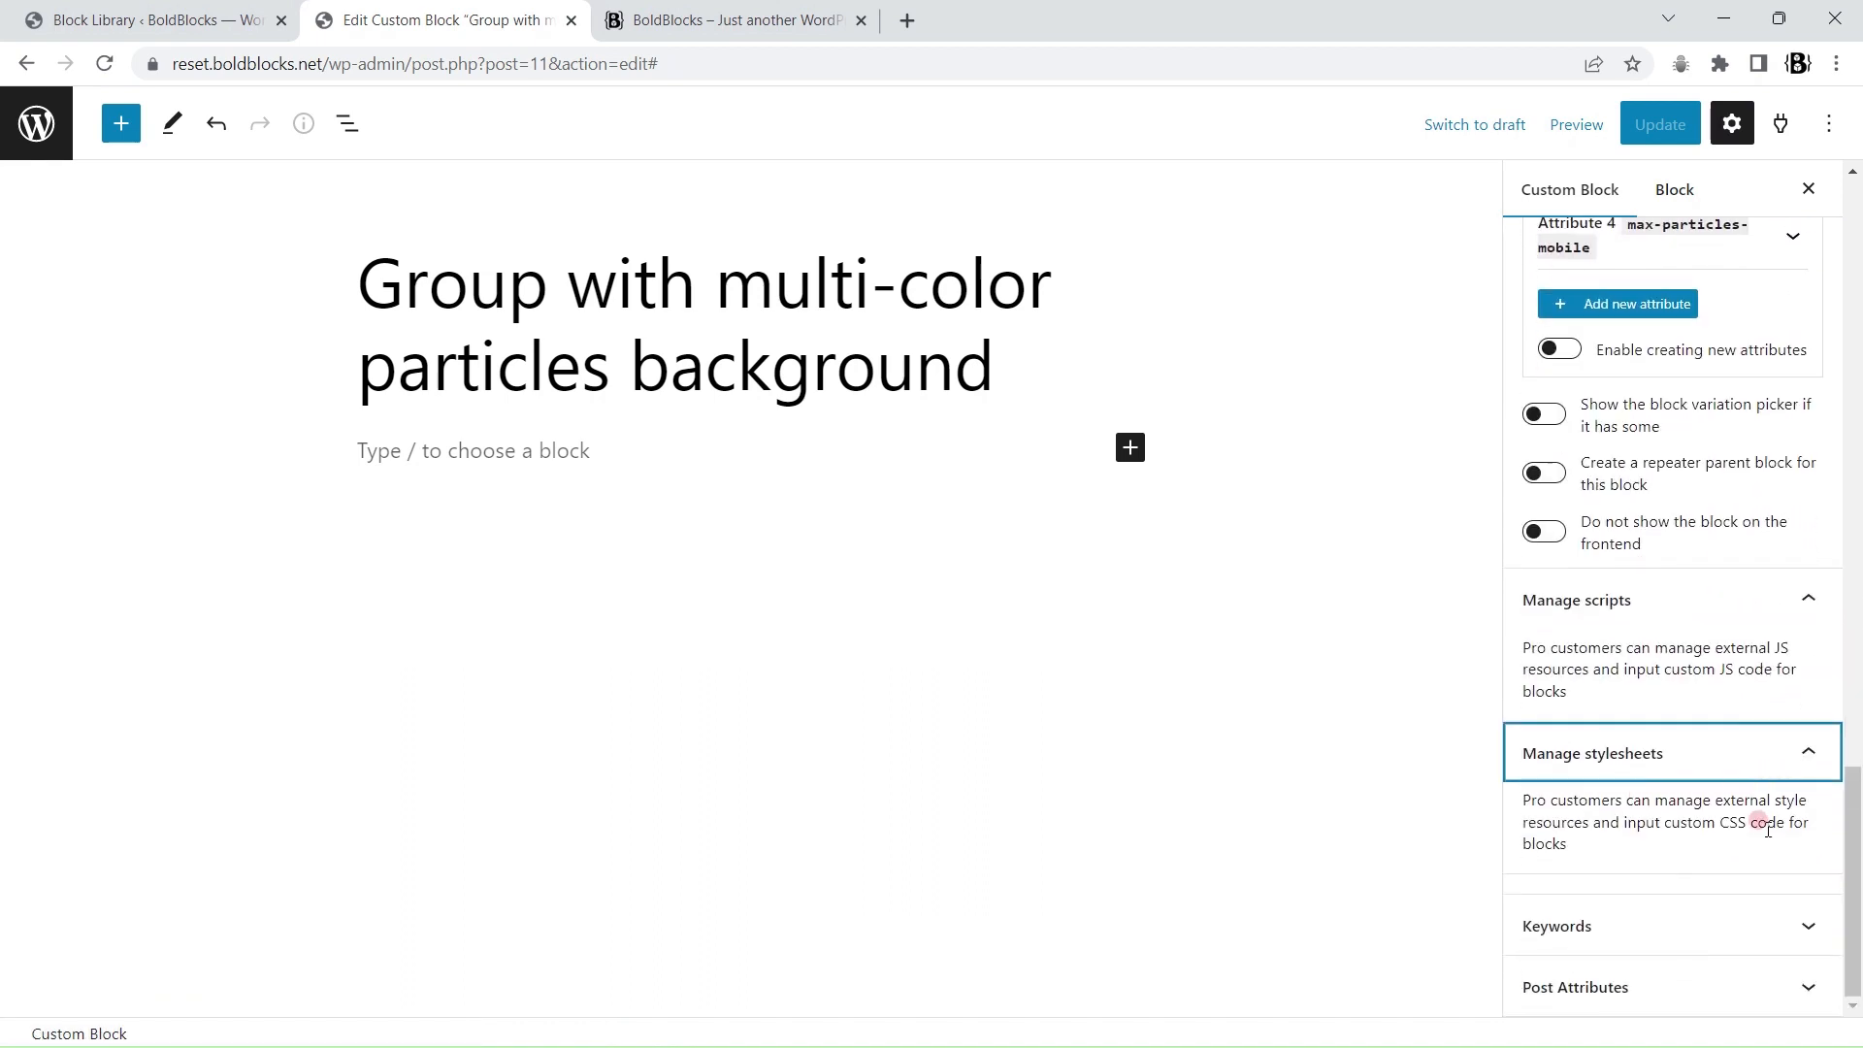
- On the pro.boldblocks.net site, import the "Group with multi-color particles background" block from its Block Library and open it for editing
{"action": "left_click", "coordinate": [681, 13]}
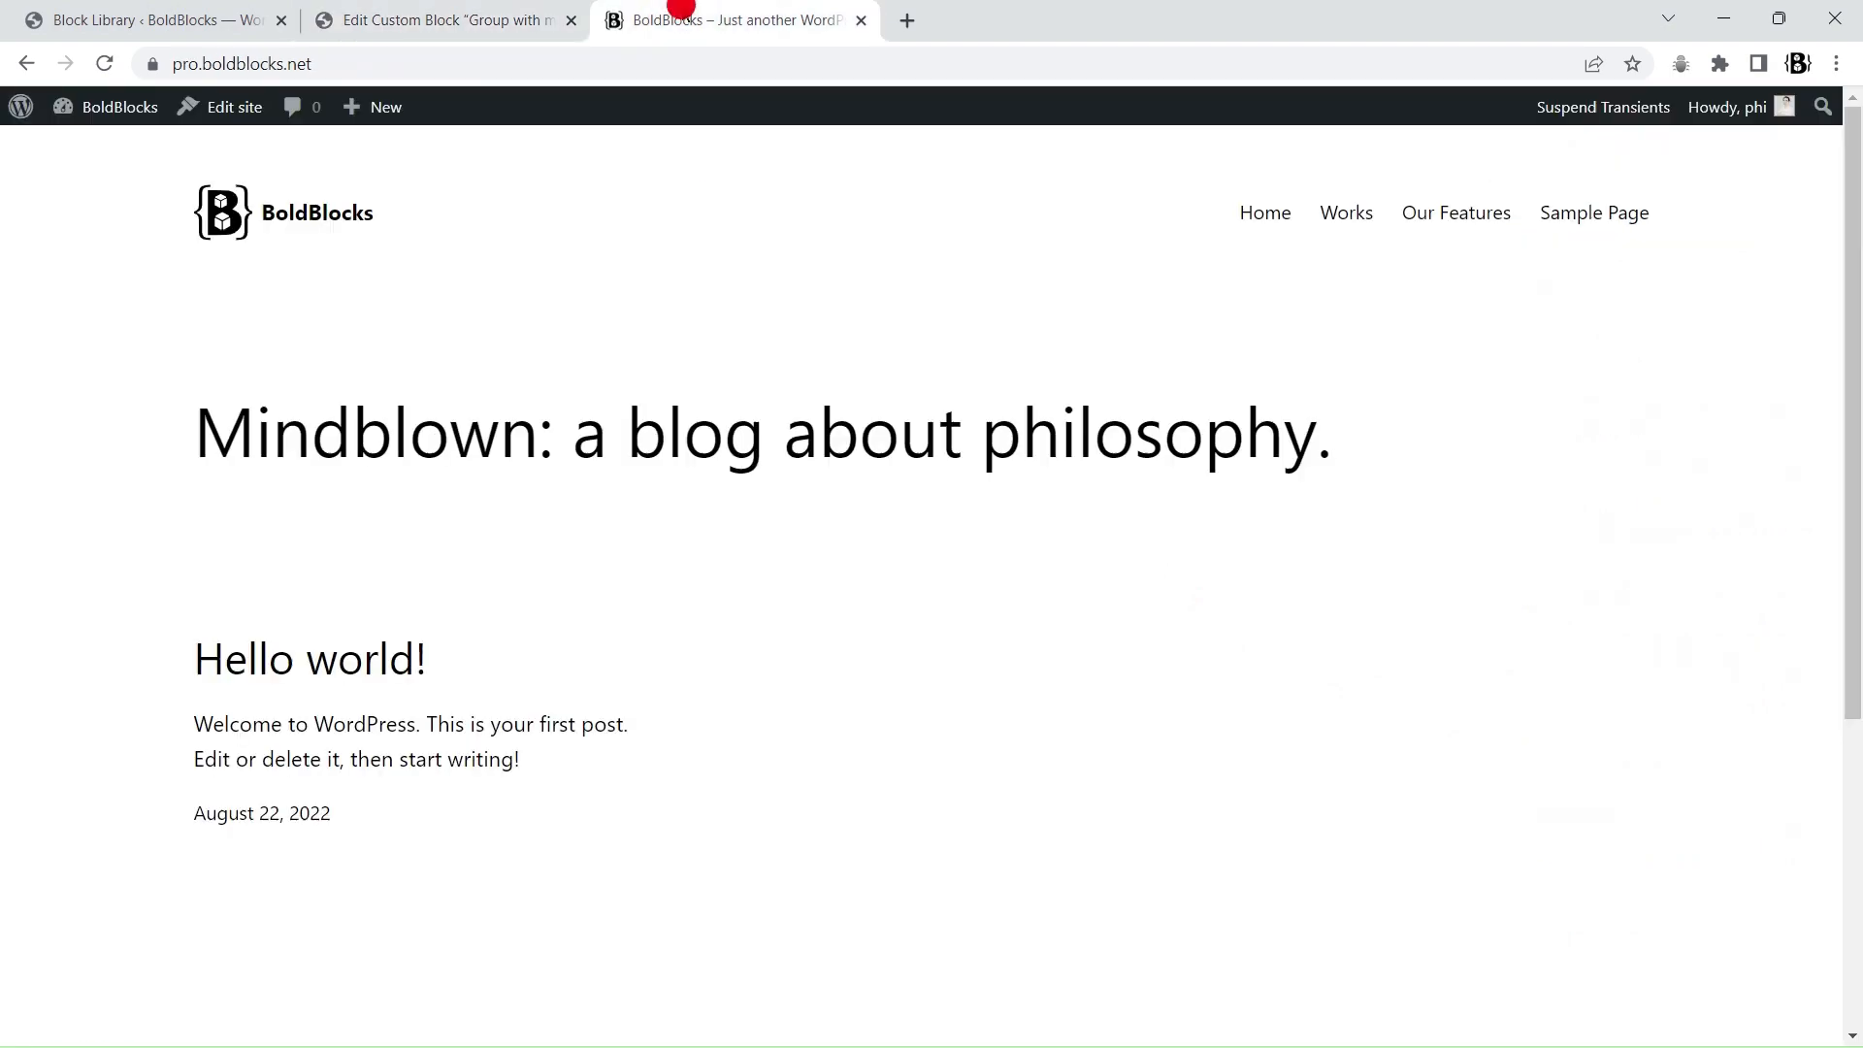
{"action": "left_click", "coordinate": [134, 115]}
{"action": "mouse_move", "coordinate": [116, 688]}
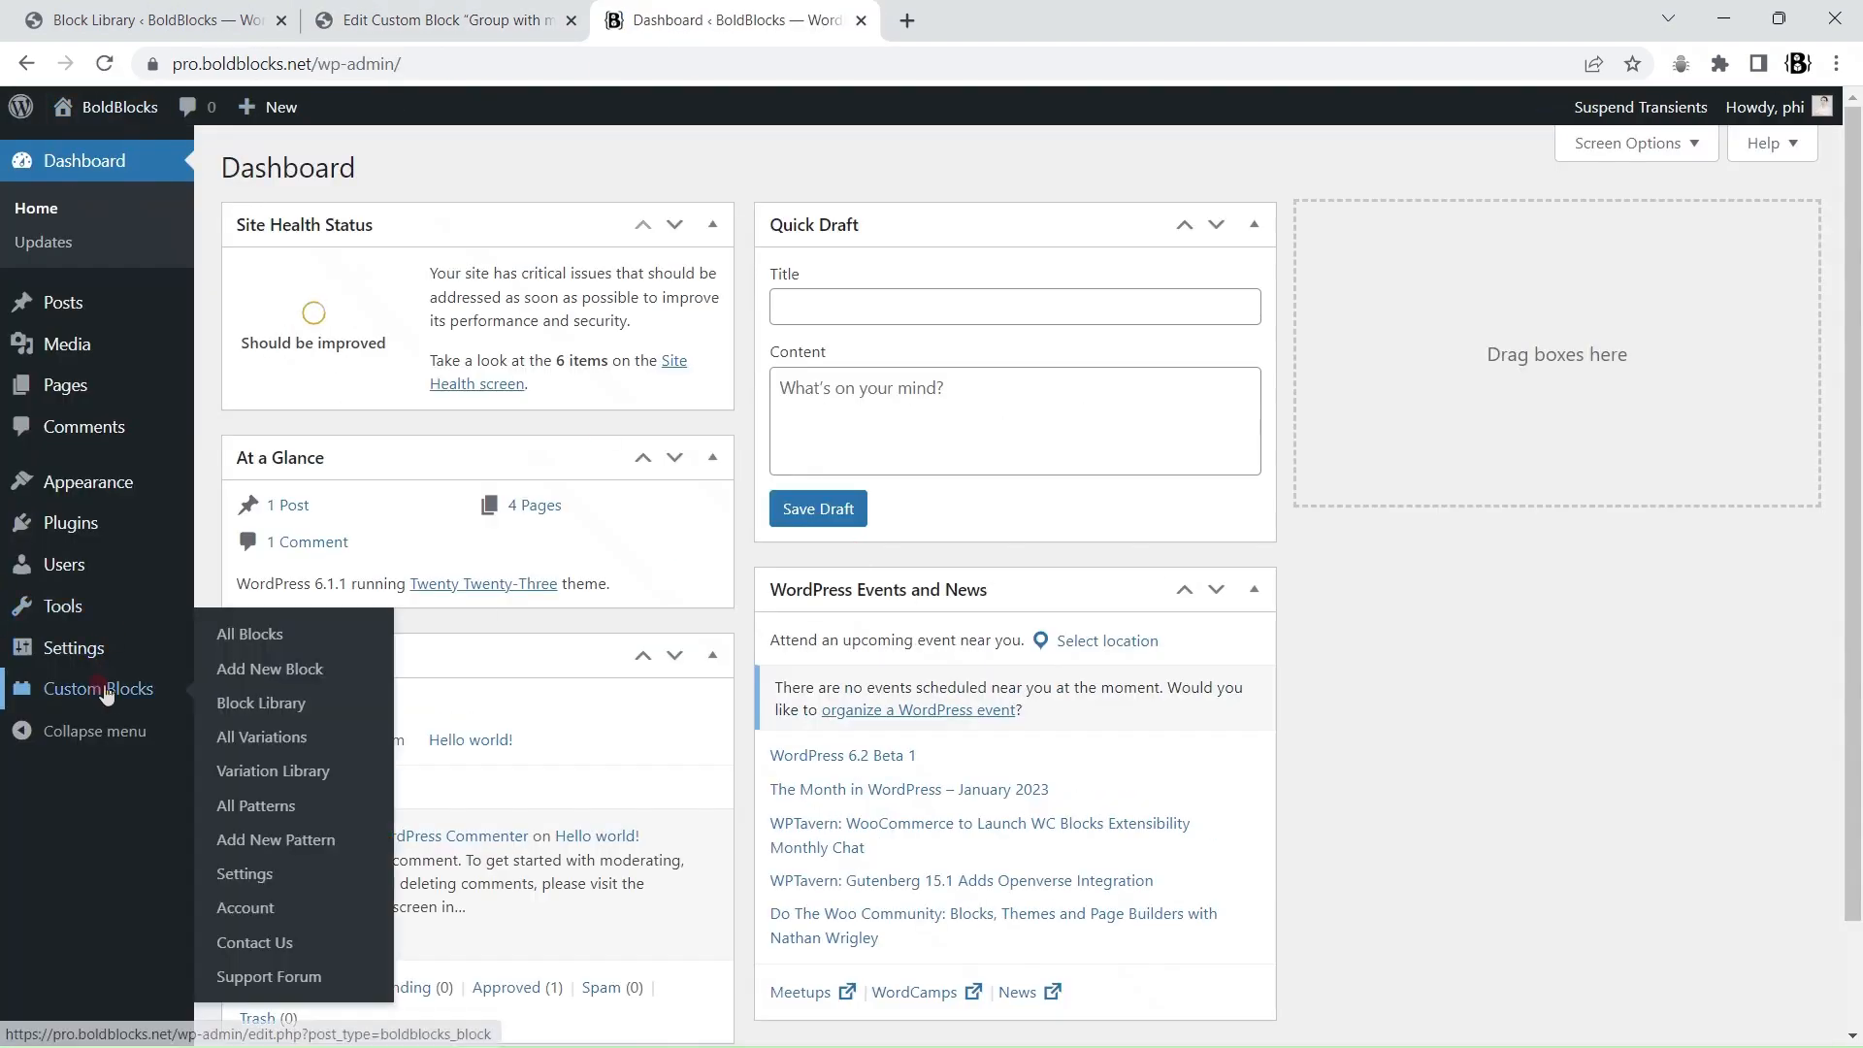
{"action": "left_click", "coordinate": [277, 699]}
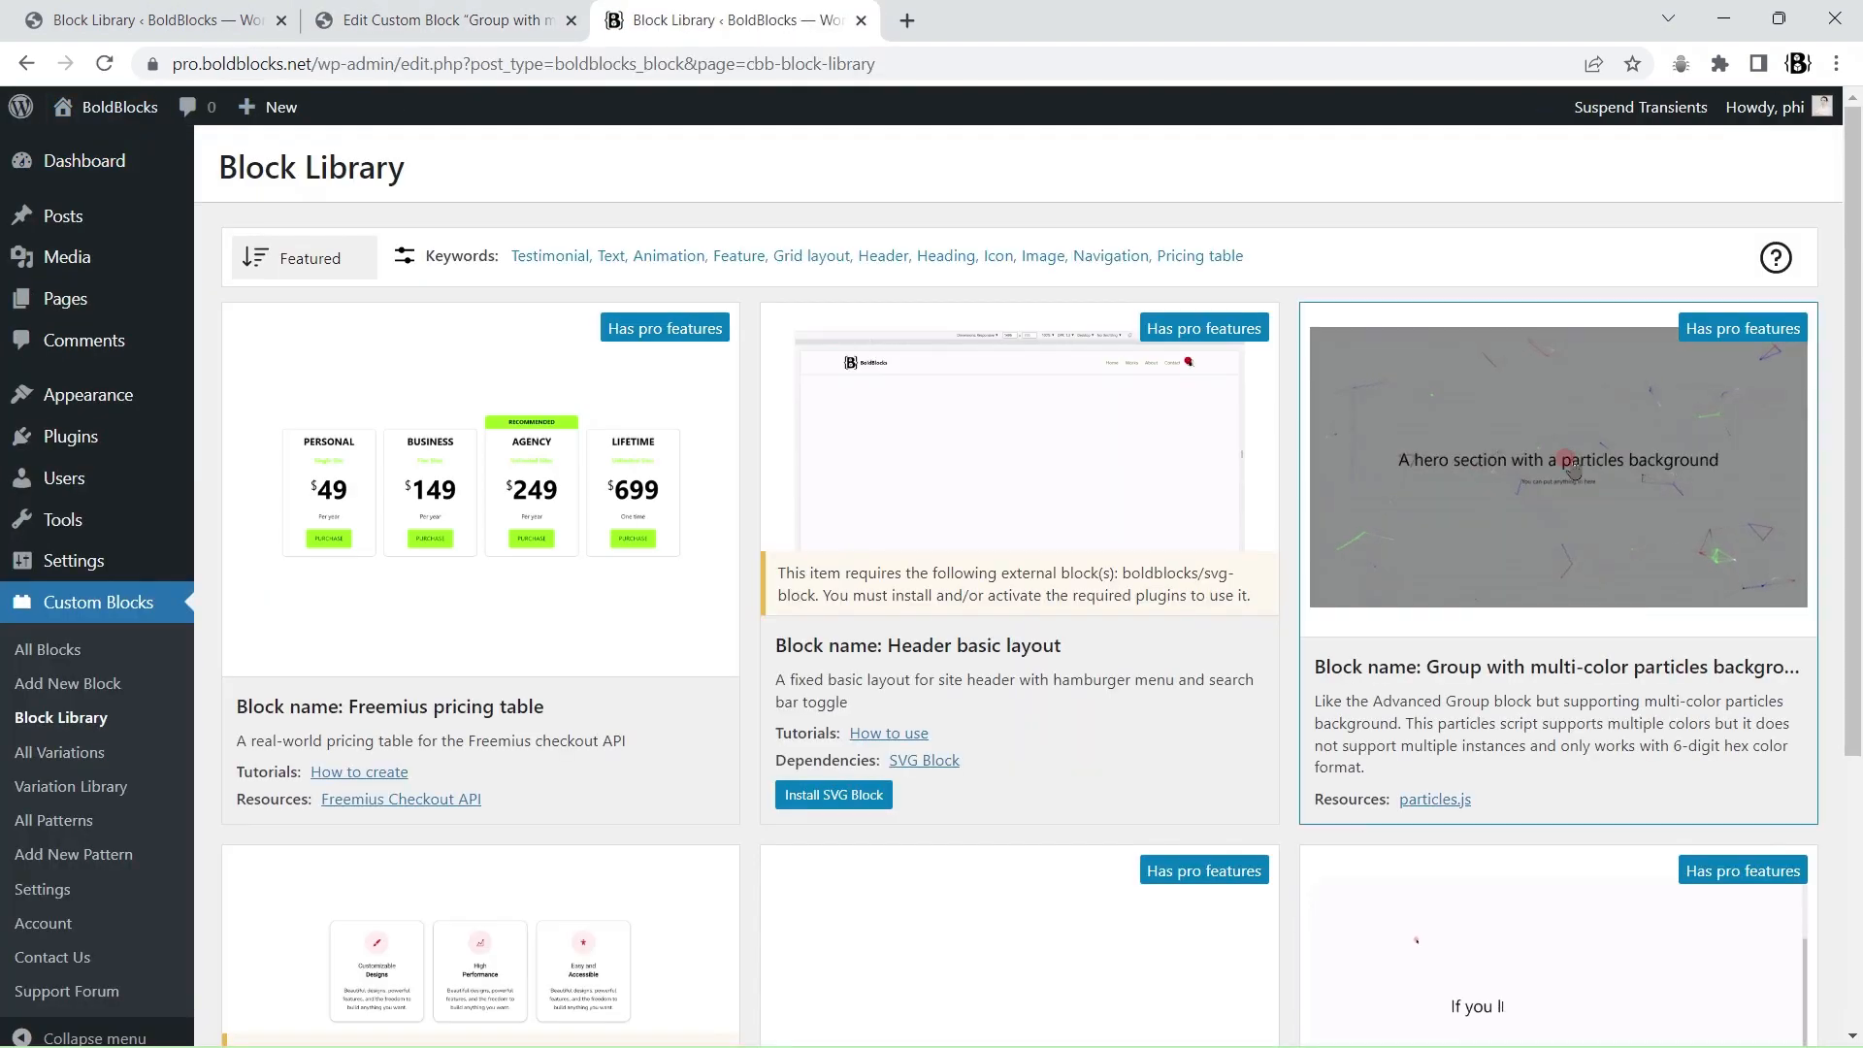
{"action": "left_click", "coordinate": [1572, 471]}
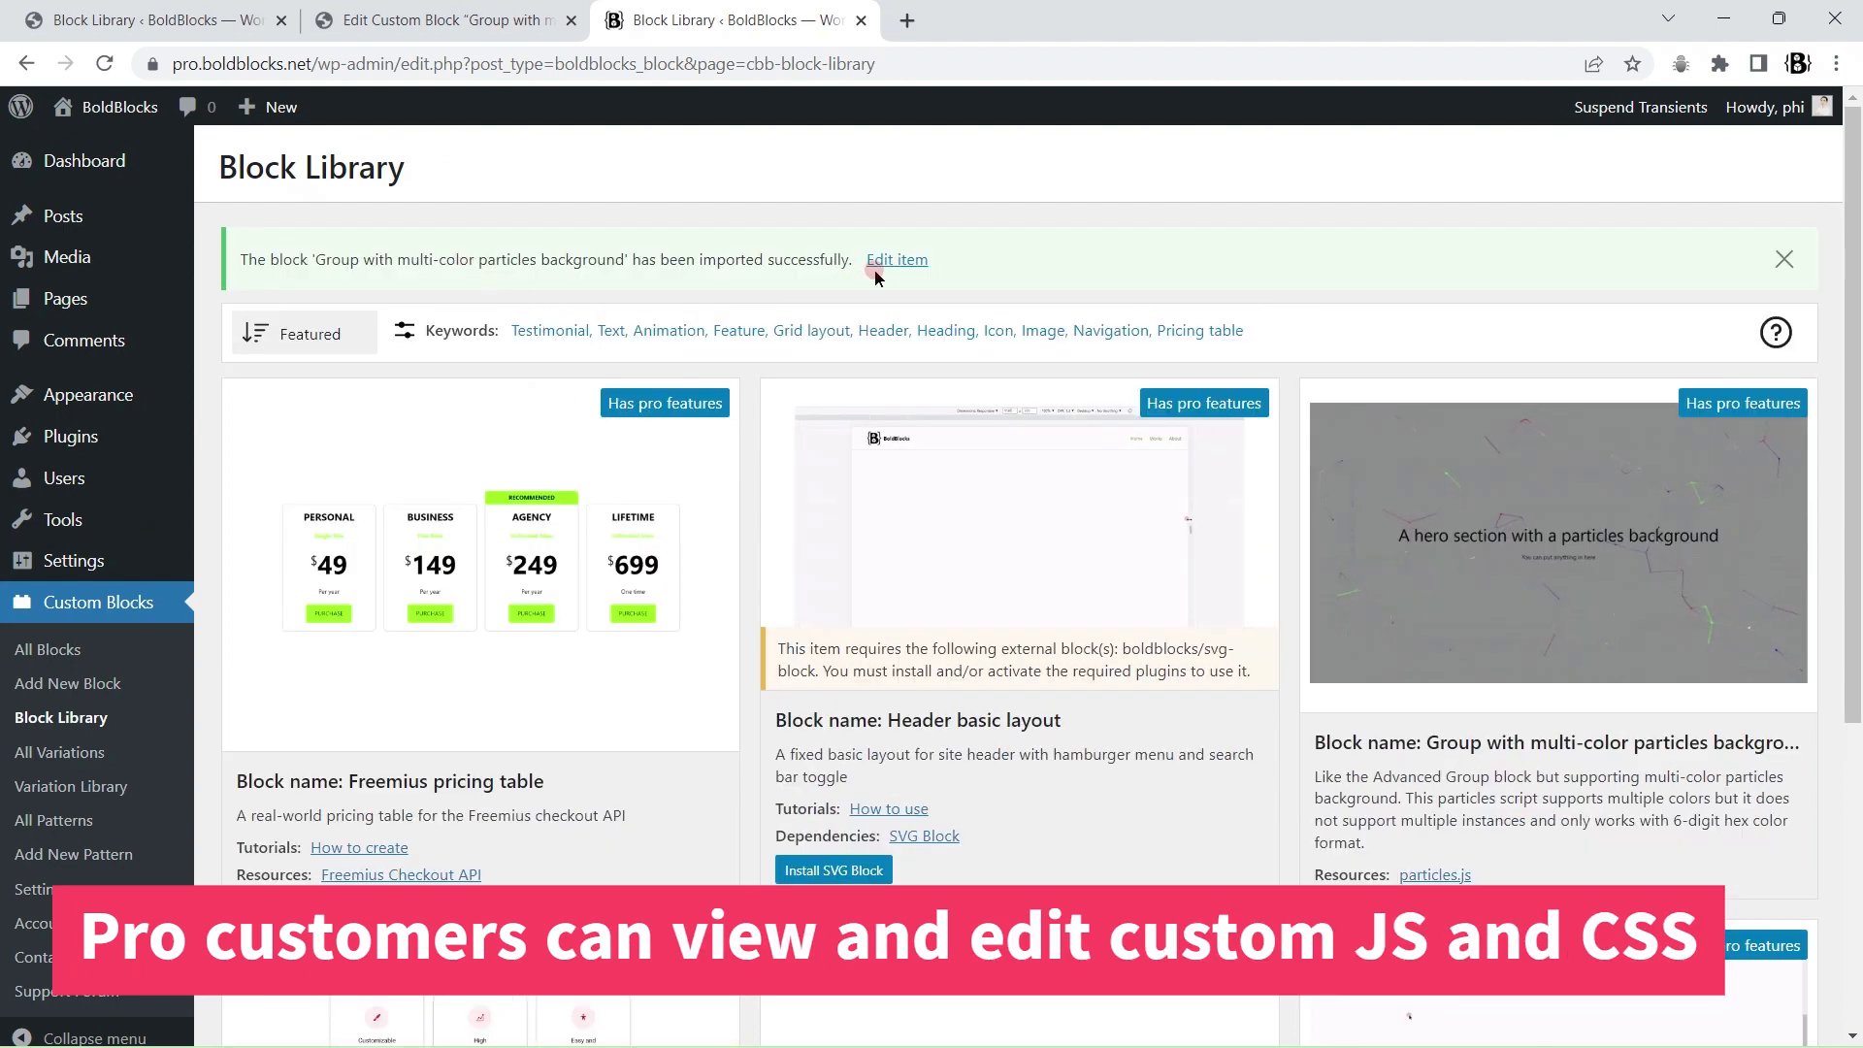
{"action": "left_click", "coordinate": [878, 262]}
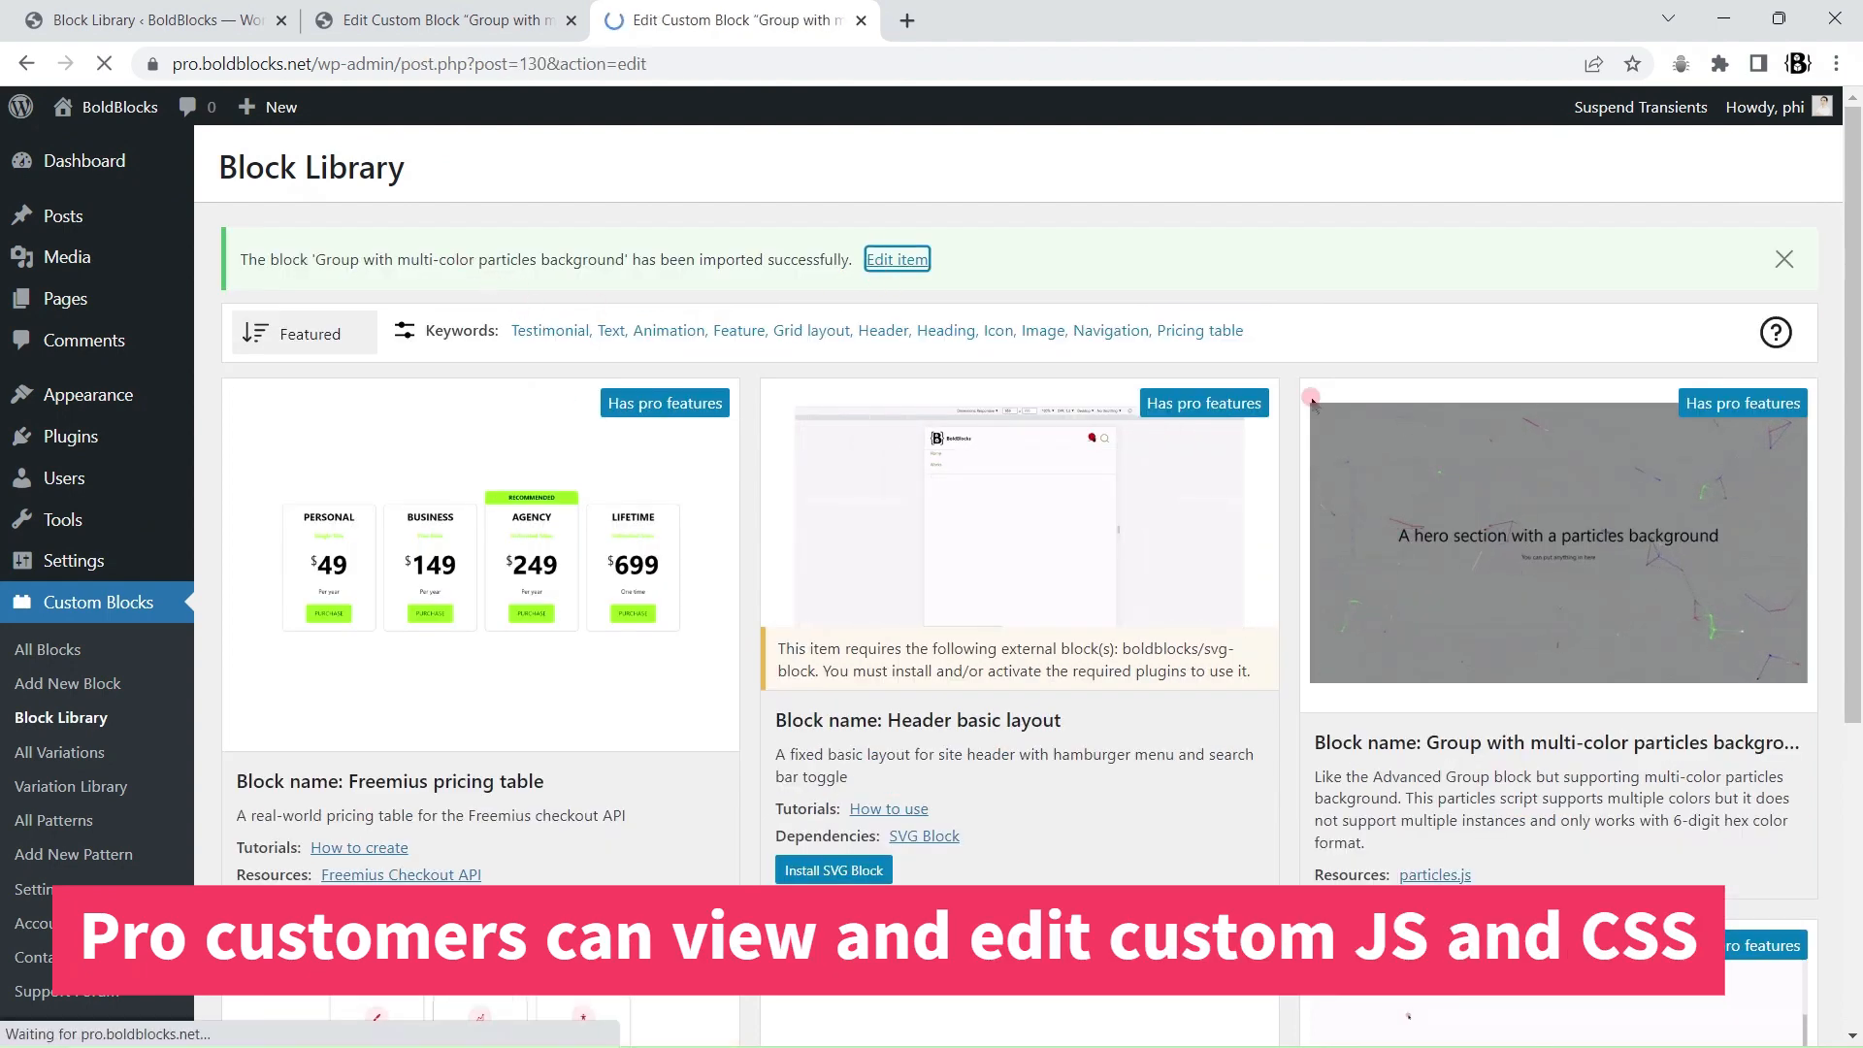
- Examine the block's custom JS code in the full-screen code editor, then return to the normal view
{"action": "scroll", "coordinate": [1856, 470], "scroll_direction": "down", "scroll_amount": 15}
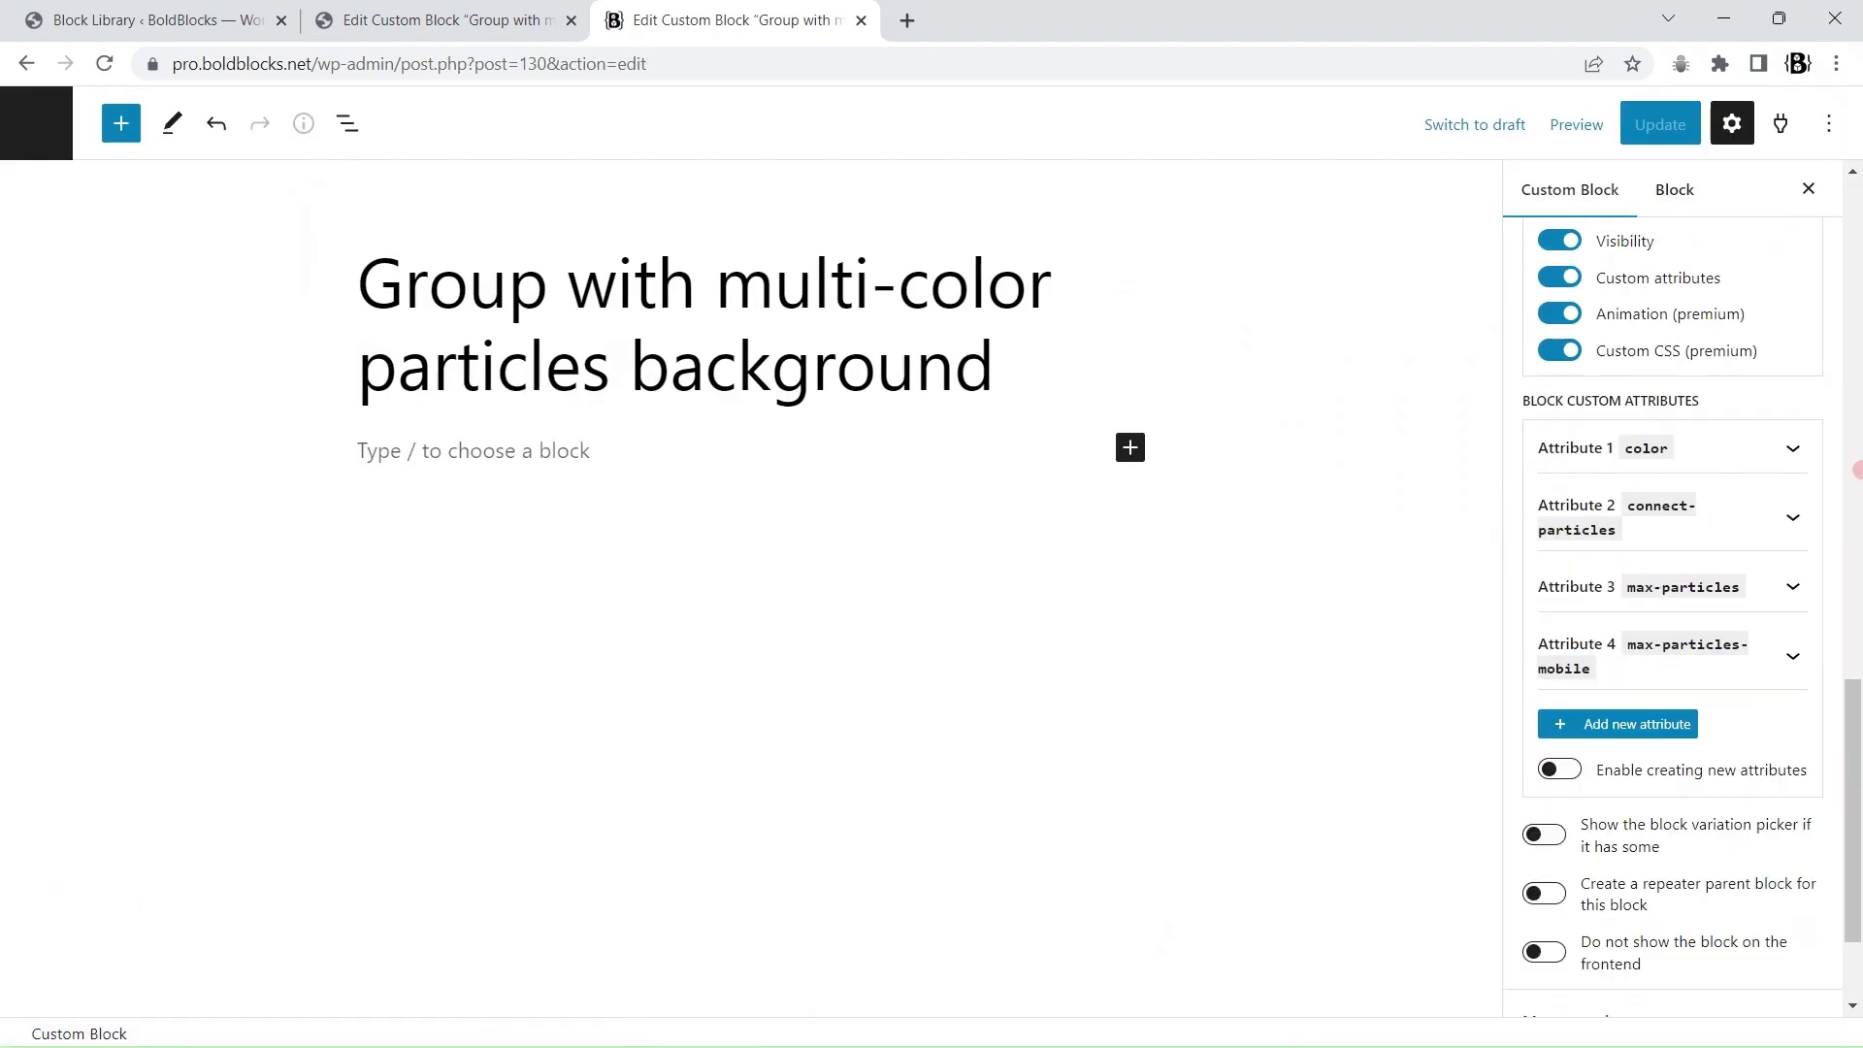
{"action": "scroll", "coordinate": [1859, 469], "scroll_direction": "down", "scroll_amount": 2}
{"action": "scroll", "coordinate": [1860, 470], "scroll_direction": "up", "scroll_amount": 2}
{"action": "scroll", "coordinate": [1859, 484], "scroll_direction": "down", "scroll_amount": 3}
{"action": "left_click", "coordinate": [1798, 844]}
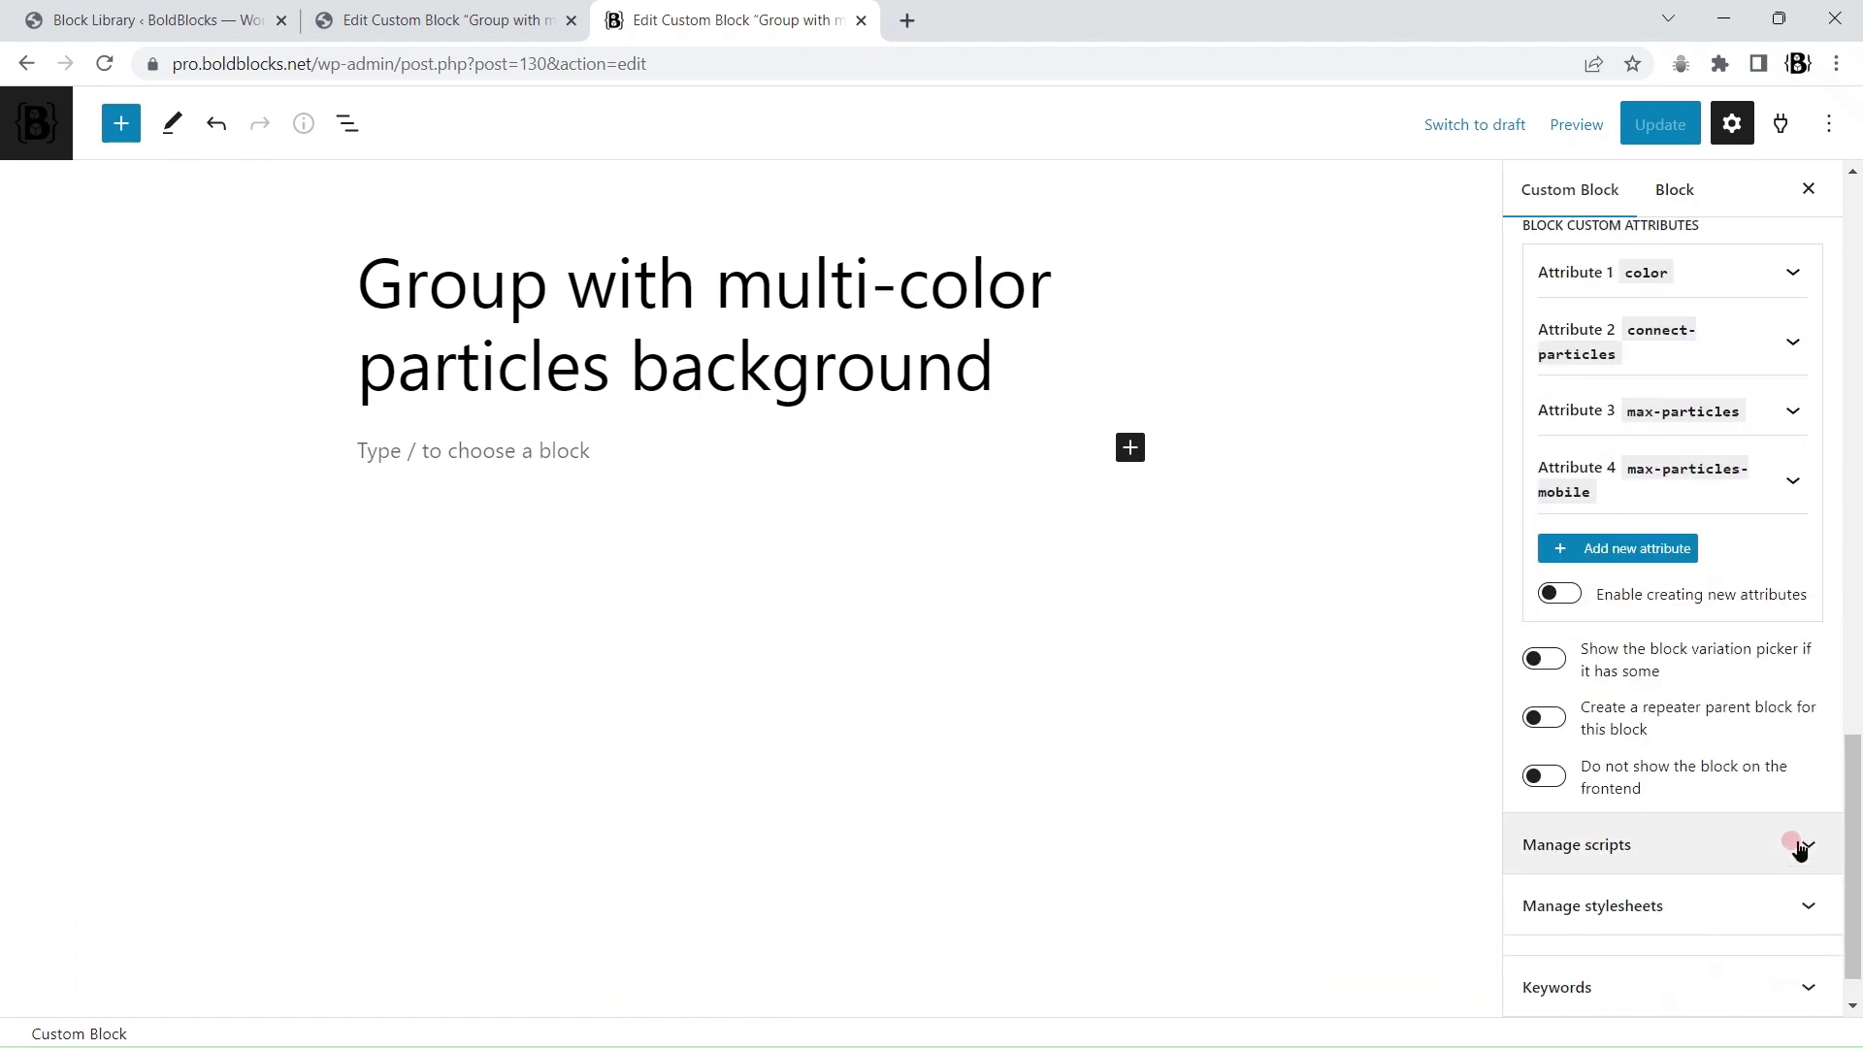
{"action": "scroll", "coordinate": [1757, 617], "scroll_direction": "down", "scroll_amount": 5}
{"action": "left_click", "coordinate": [1663, 478]}
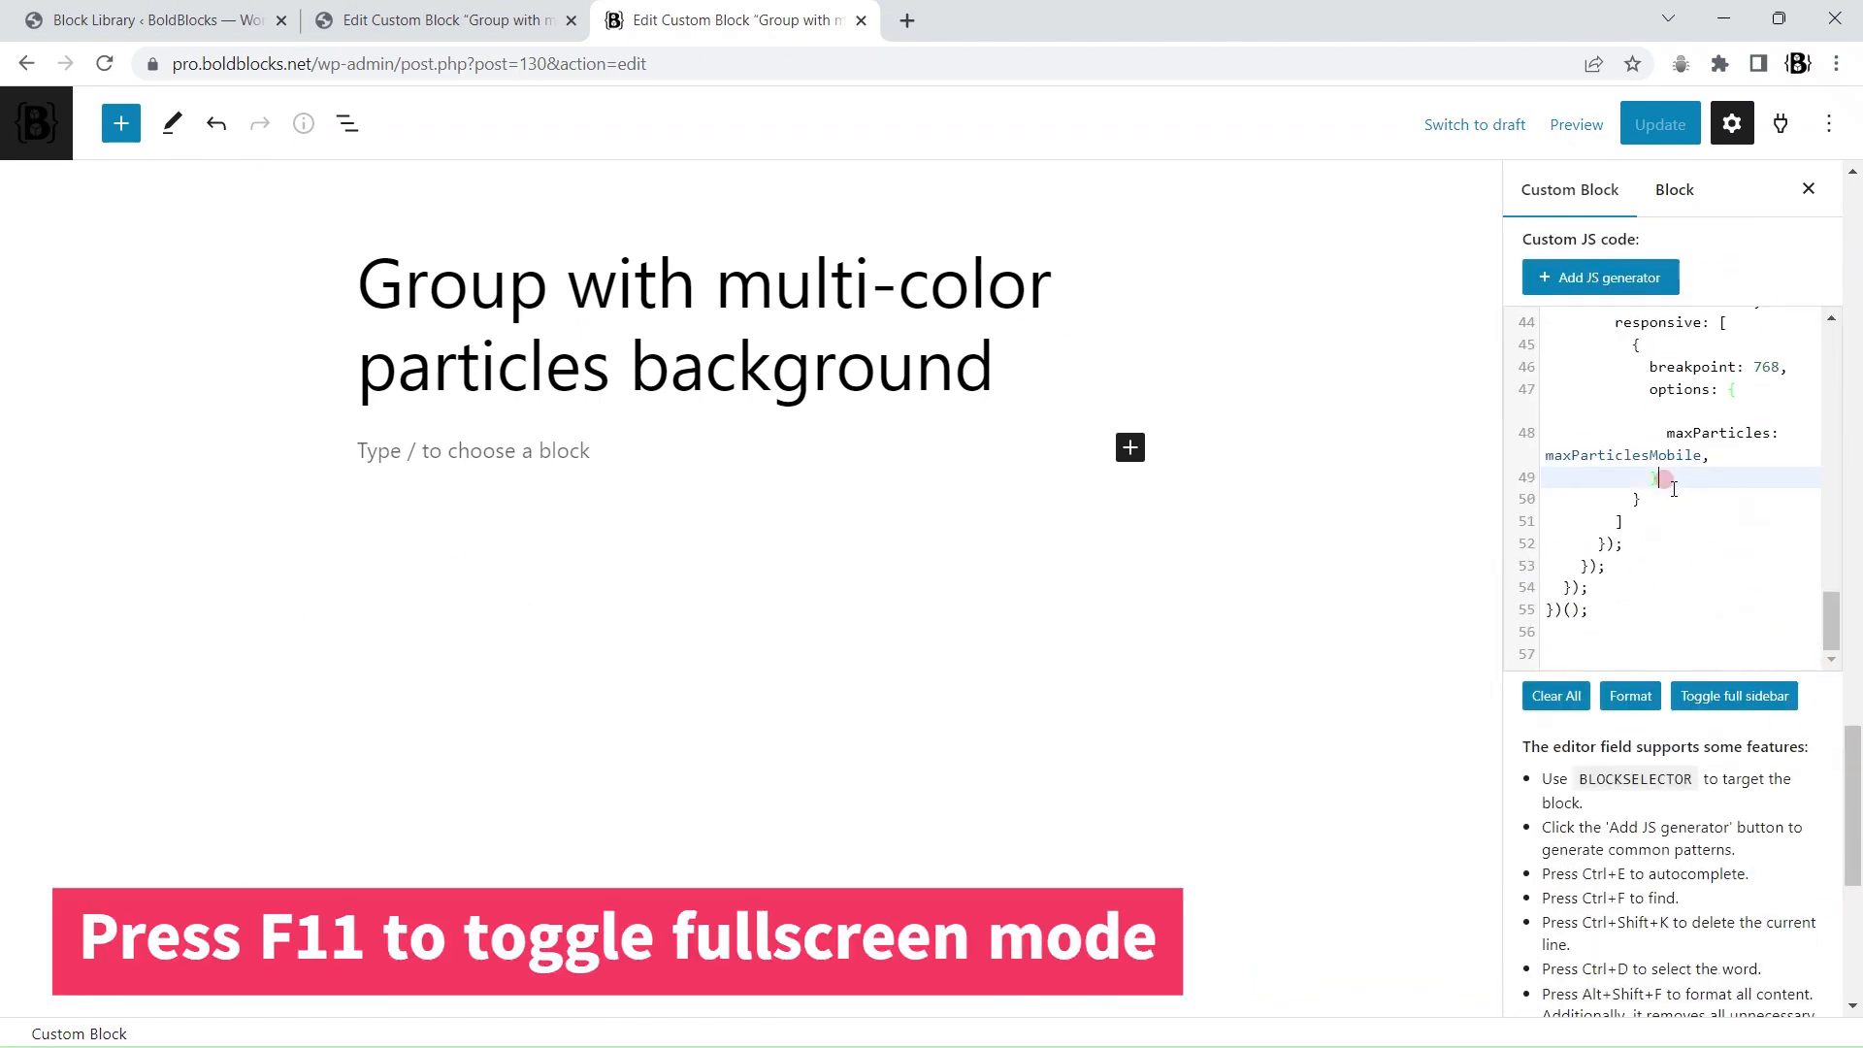
{"action": "key", "text": "F11"}
{"action": "scroll", "coordinate": [731, 358], "scroll_direction": "up", "scroll_amount": 5}
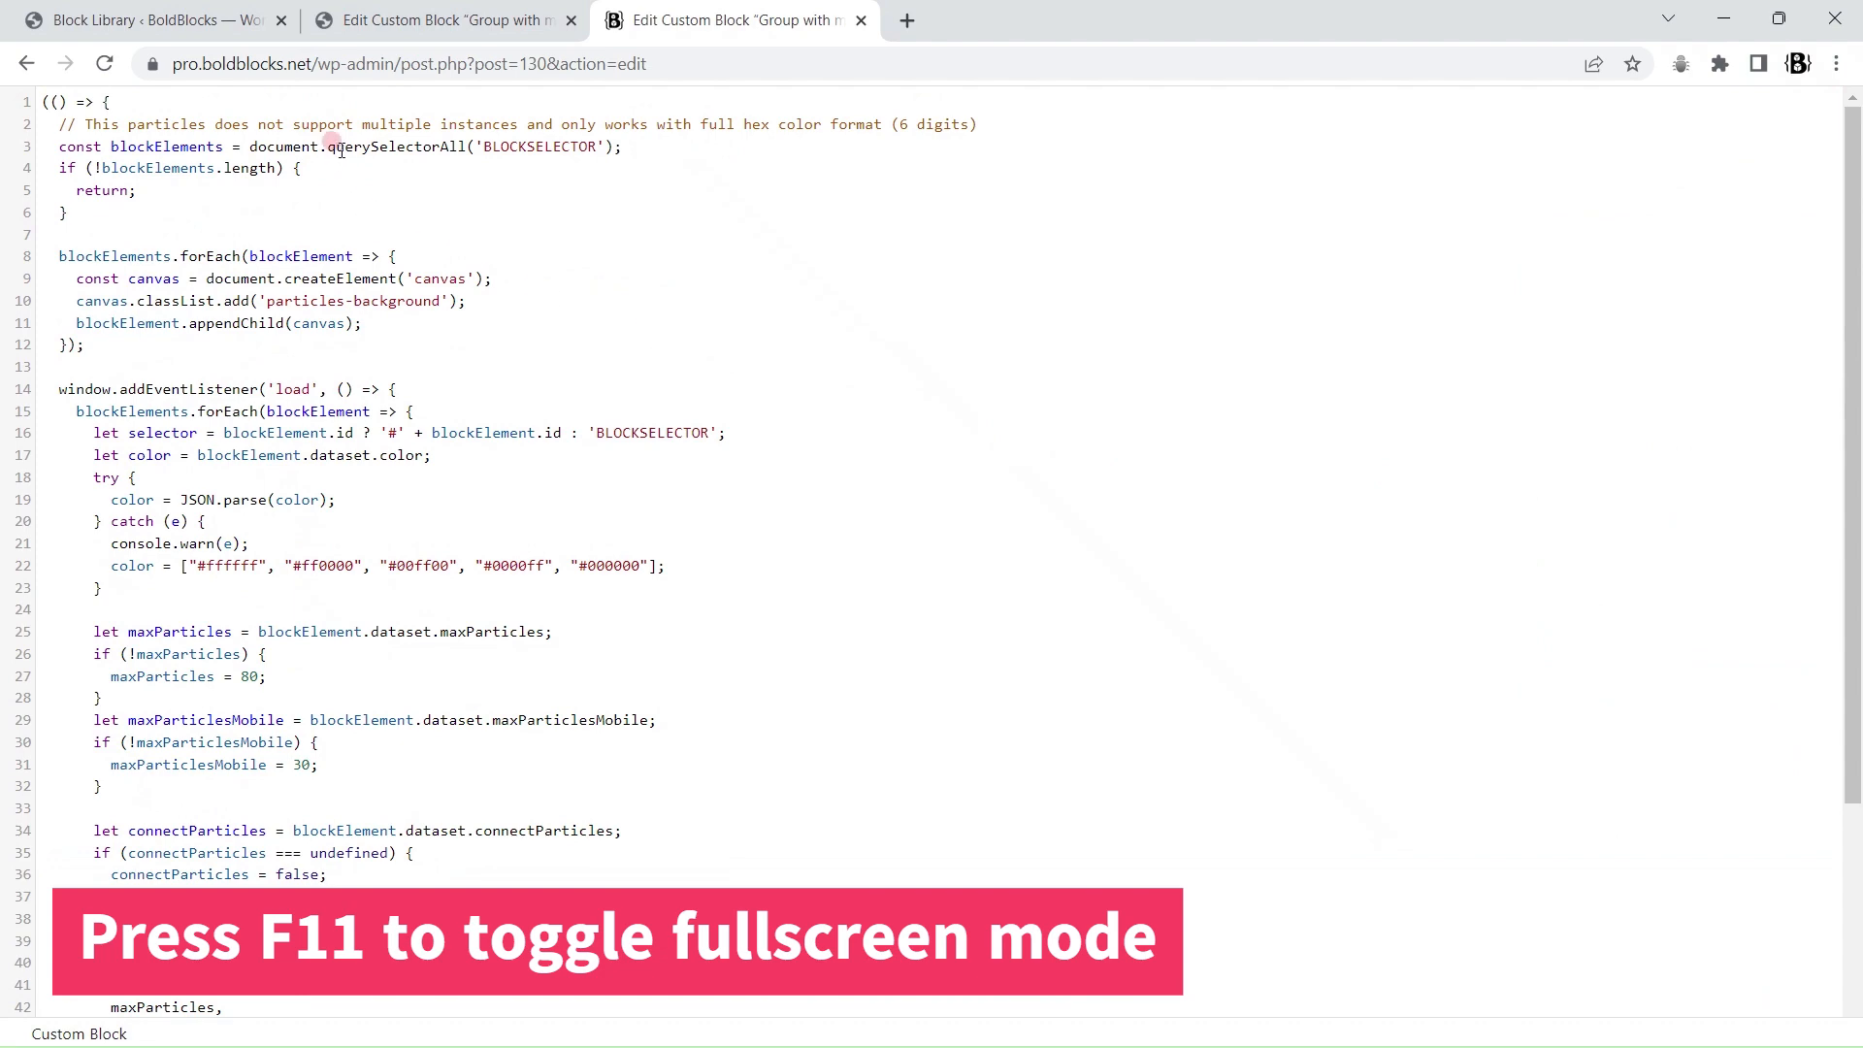
{"action": "scroll", "coordinate": [701, 282], "scroll_direction": "down", "scroll_amount": 3}
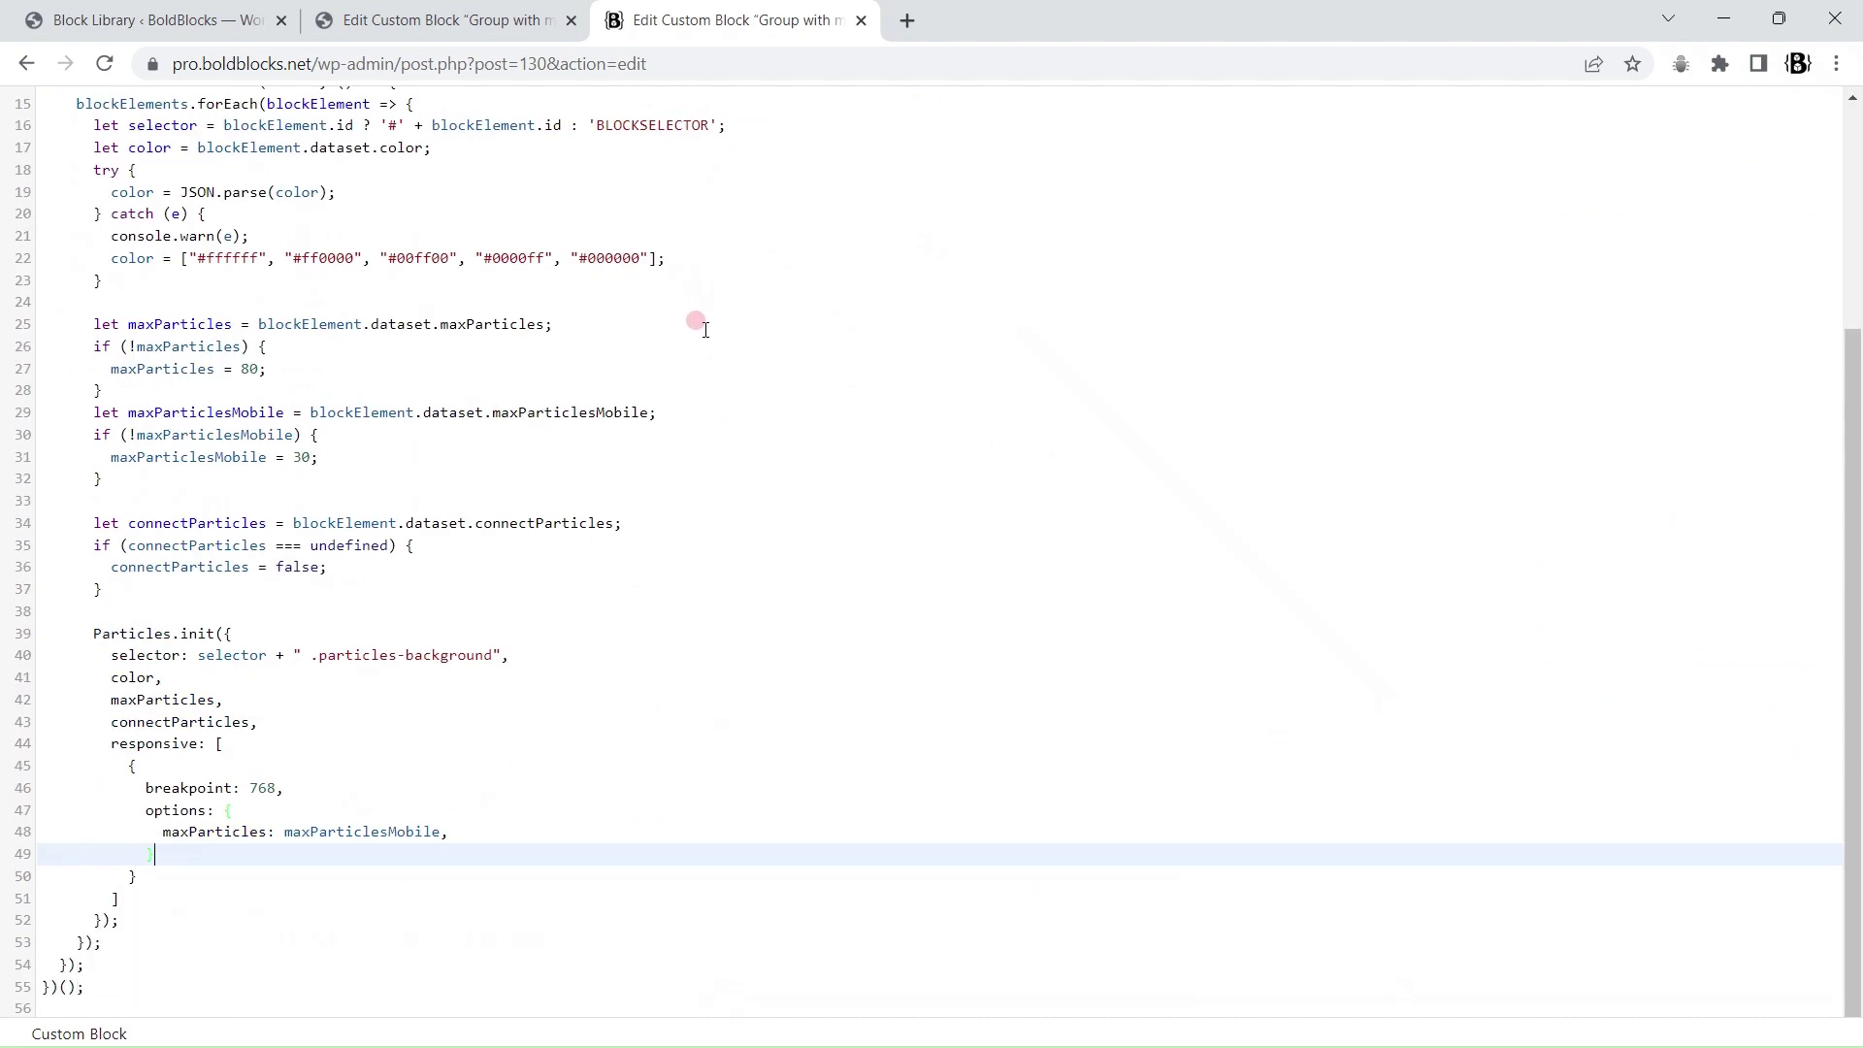
{"action": "scroll", "coordinate": [706, 321], "scroll_direction": "up", "scroll_amount": 3}
{"action": "key", "text": "F11"}
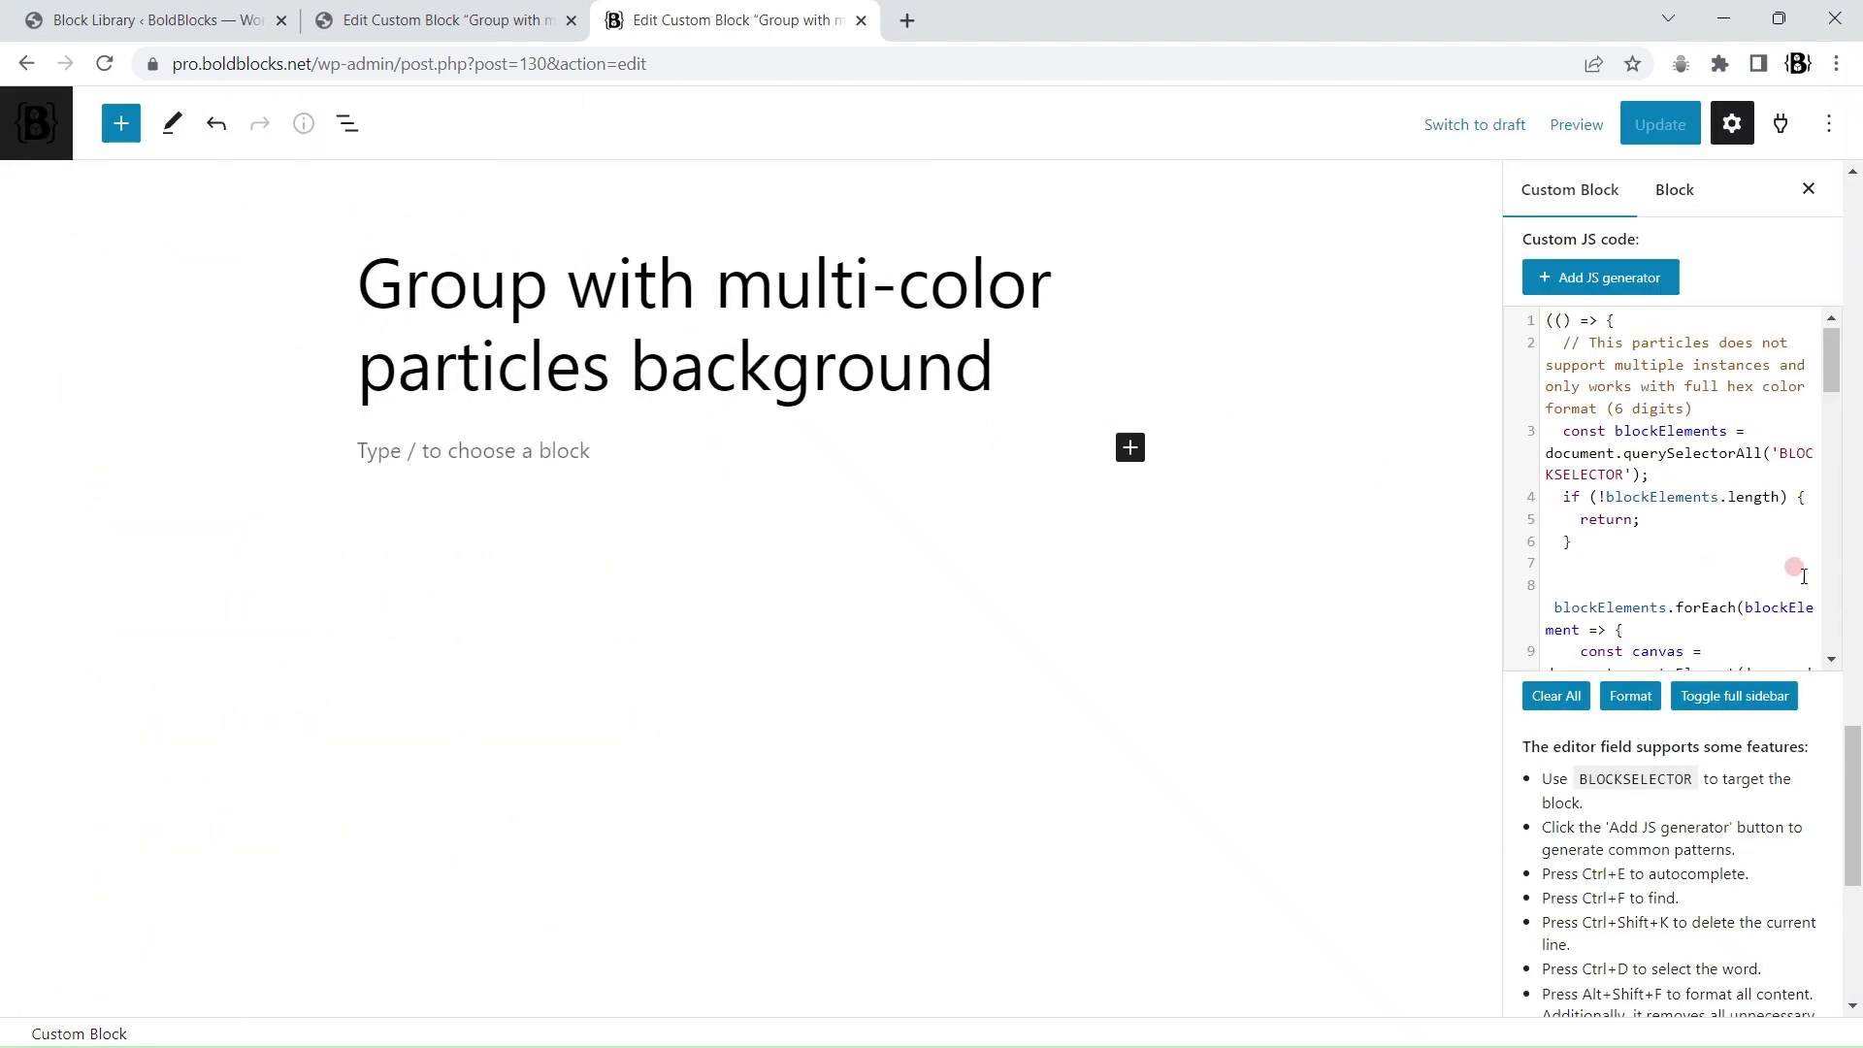
- Examine the block's custom CSS snippet particlesjs in the full-screen code editor, then return to the normal view
{"action": "scroll", "coordinate": [1856, 529], "scroll_direction": "down", "scroll_amount": 6}
{"action": "left_click", "coordinate": [1811, 728]}
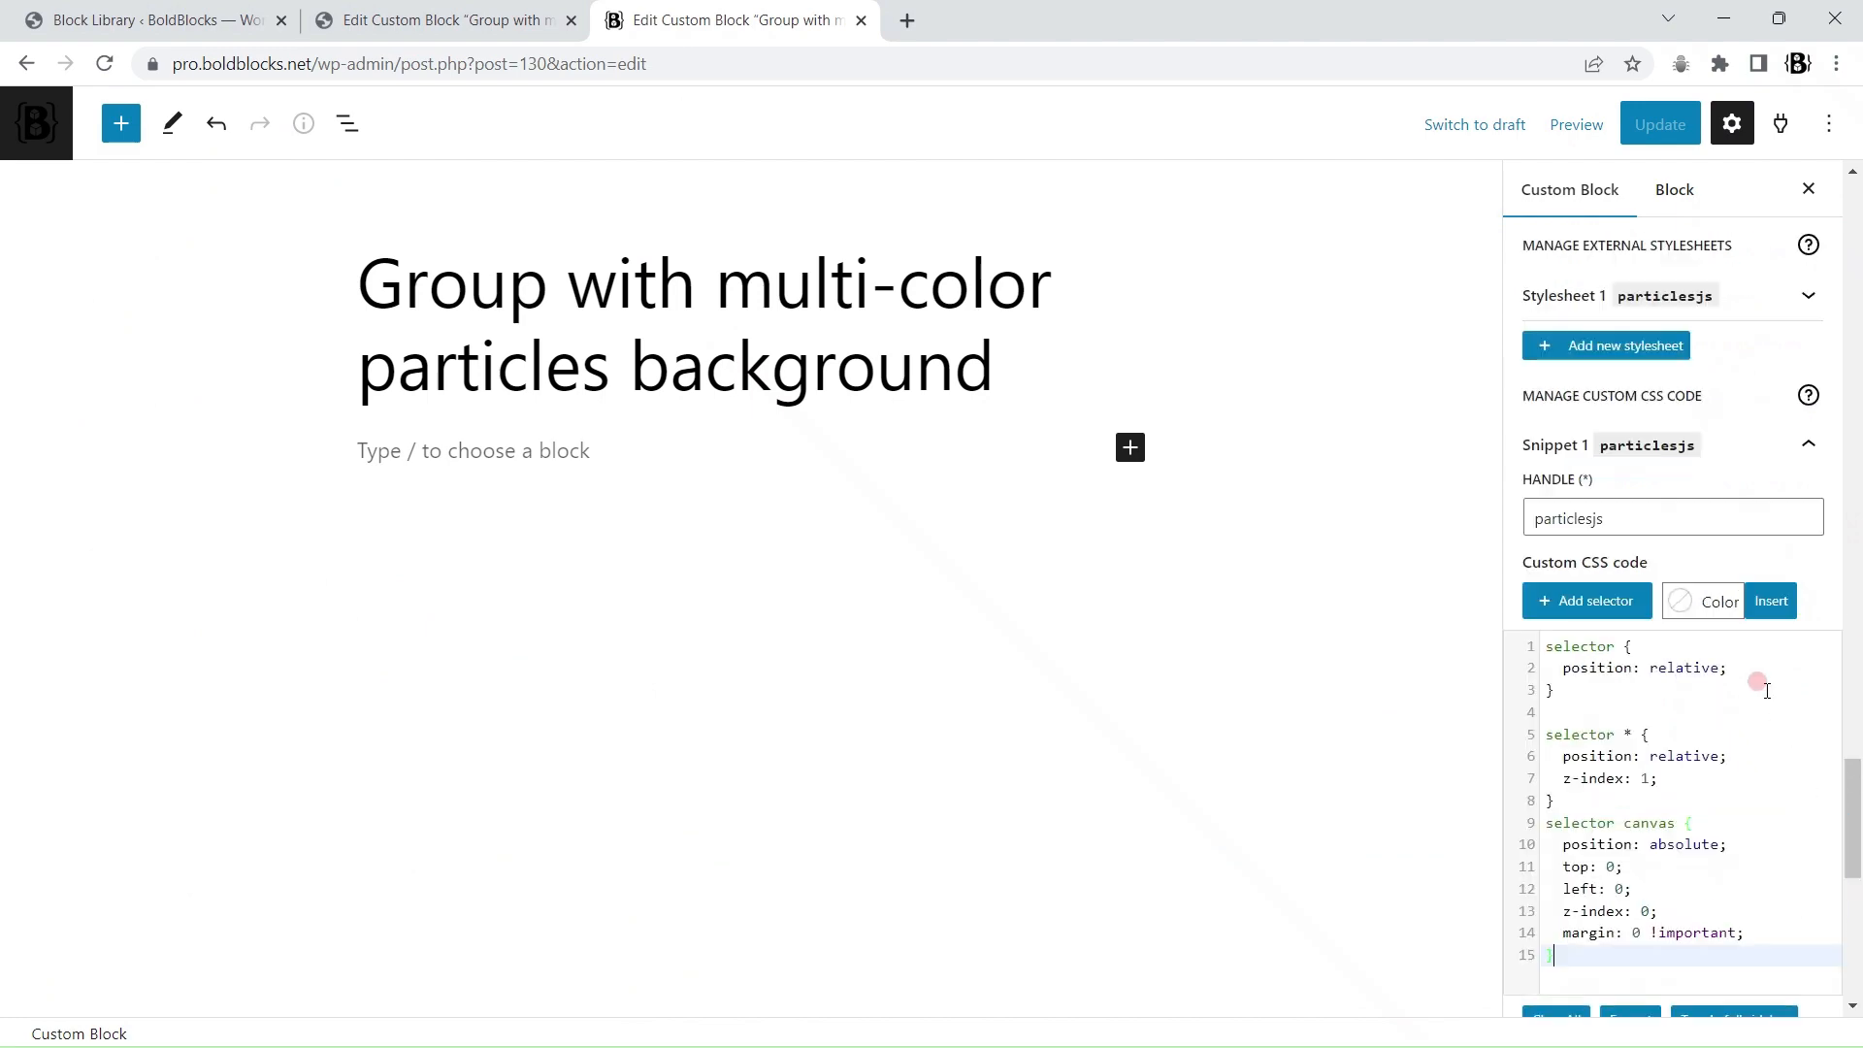
{"action": "scroll", "coordinate": [1767, 690], "scroll_direction": "down", "scroll_amount": 3}
{"action": "scroll", "coordinate": [1655, 388], "scroll_direction": "up", "scroll_amount": 3}
{"action": "scroll", "coordinate": [1651, 457], "scroll_direction": "down", "scroll_amount": 3}
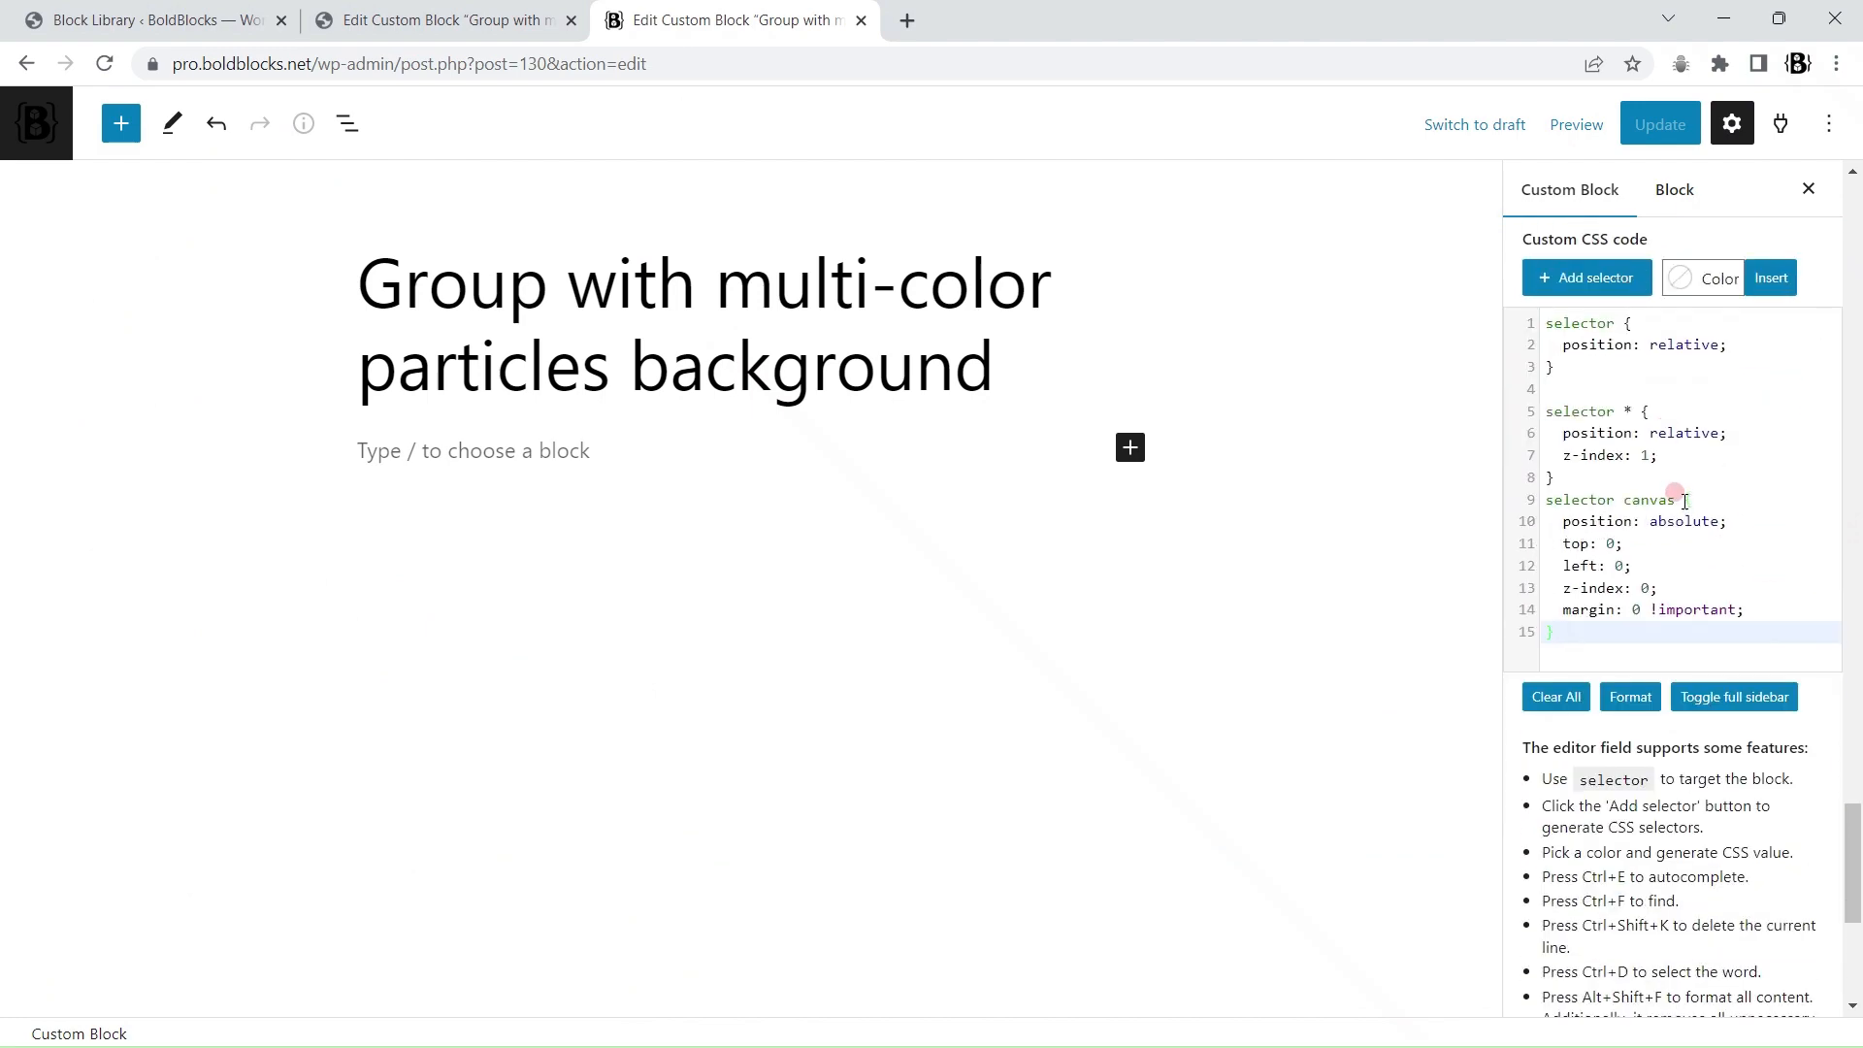
{"action": "left_click", "coordinate": [1676, 497]}
{"action": "key", "text": "F11"}
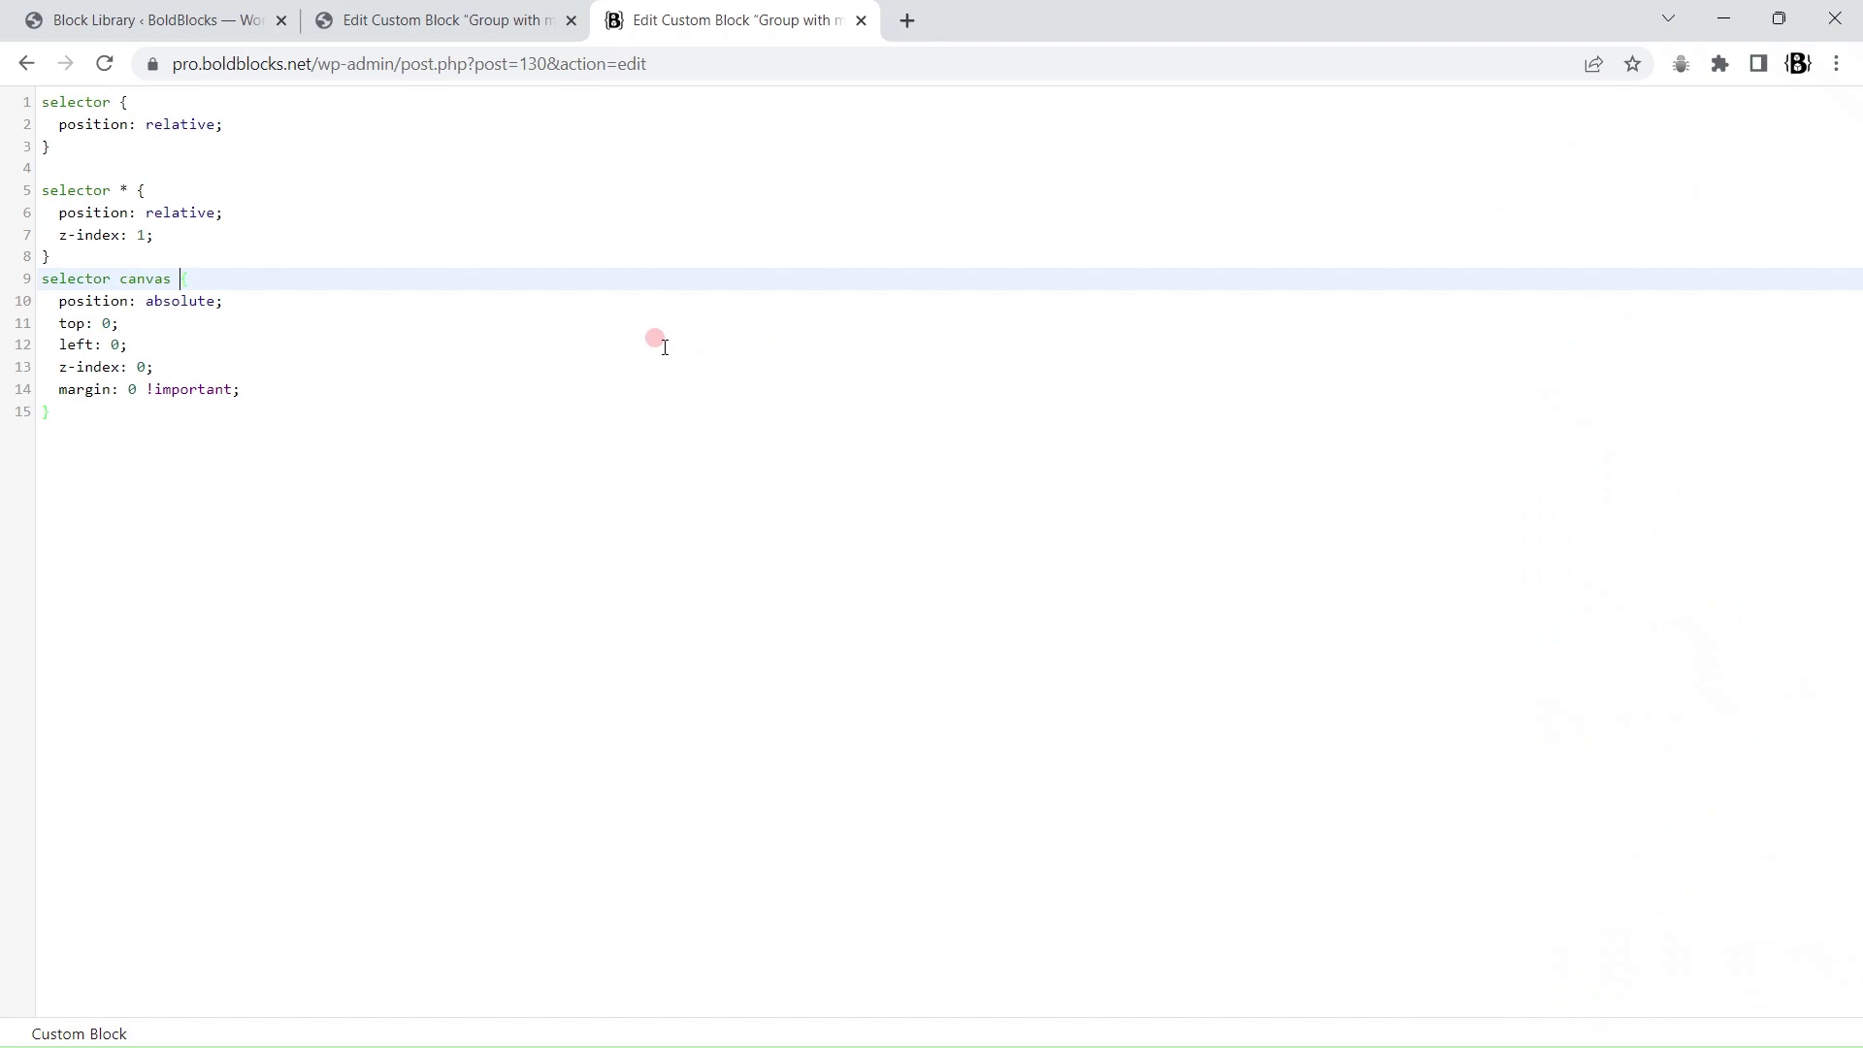
{"action": "key", "text": "F11"}
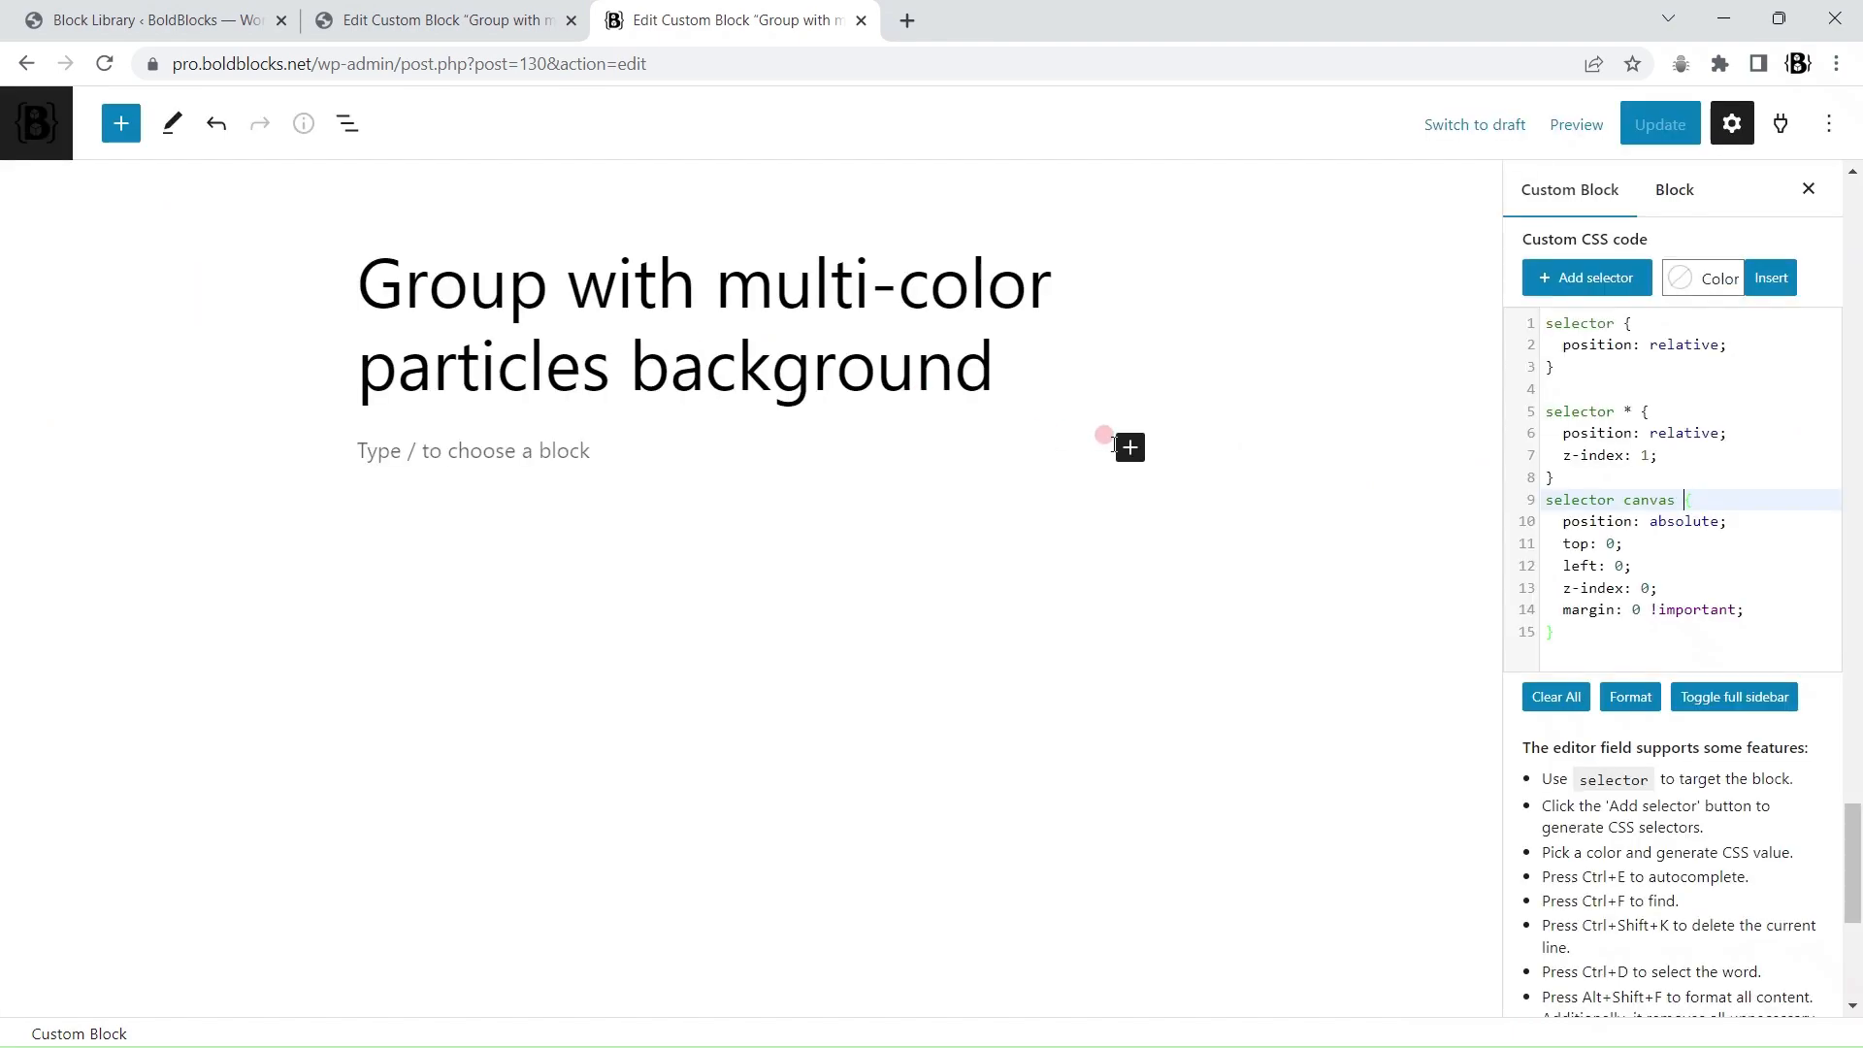
- Go back to the reset.boldblocks.net admin and open Sample Page for editing in a new tab
{"action": "left_click", "coordinate": [97, 19]}
{"action": "left_click", "coordinate": [68, 298]}
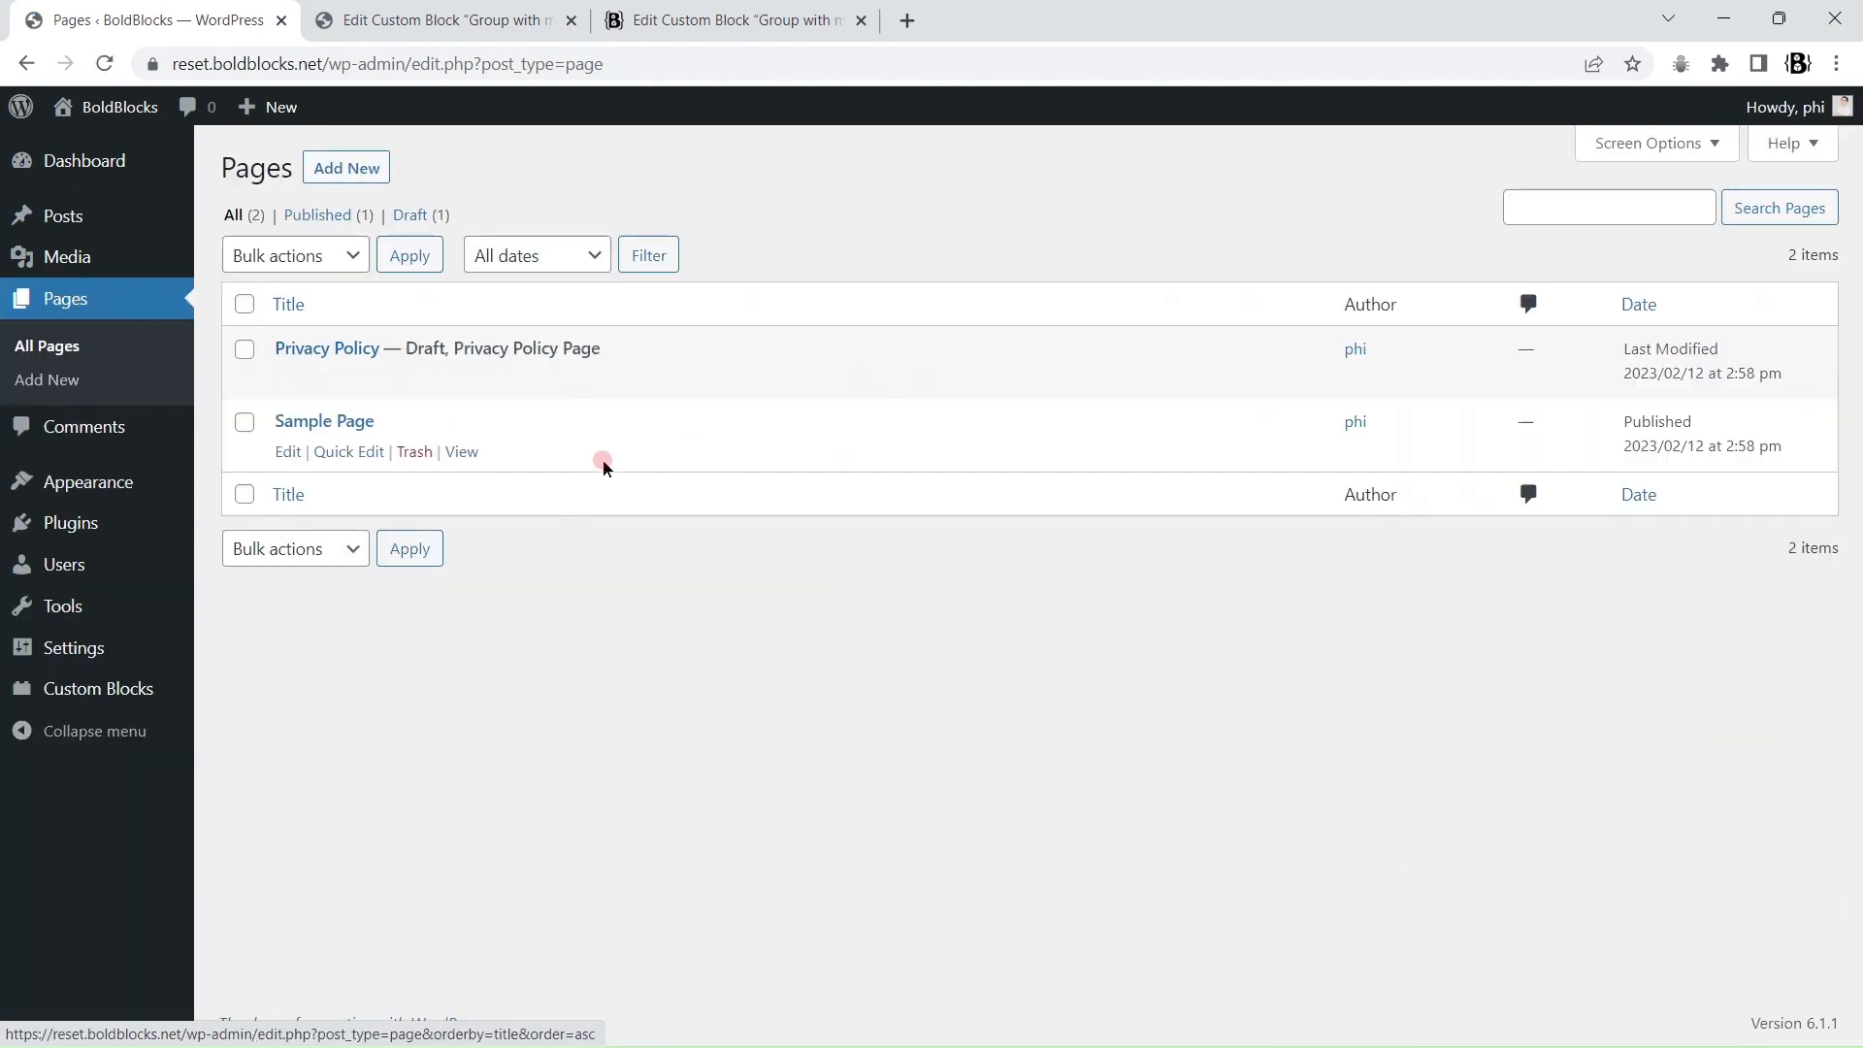
{"action": "right_click", "coordinate": [325, 432]}
{"action": "left_click", "coordinate": [374, 443]}
{"action": "key", "text": "ctrl+Tab"}
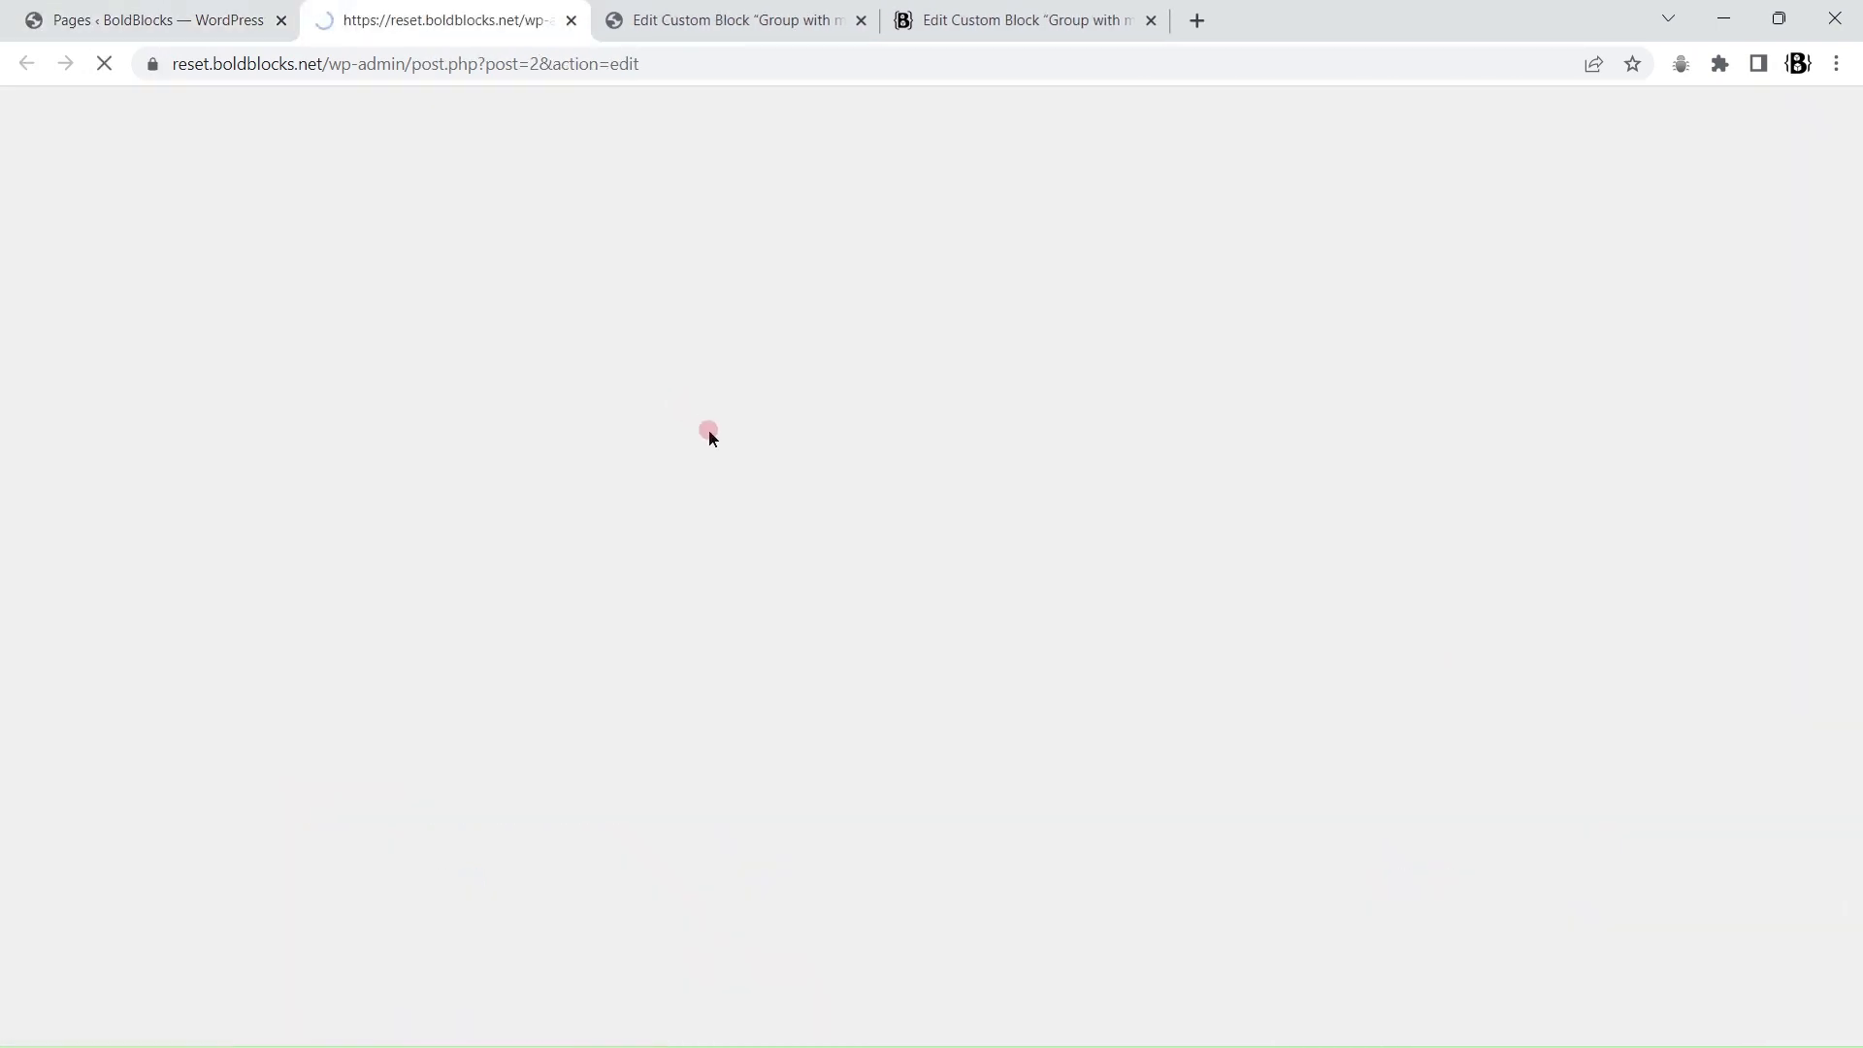
- Insert a "Group with multi-color particles background" block below the last paragraph of the page
{"action": "scroll", "coordinate": [660, 544], "scroll_direction": "down", "scroll_amount": 4}
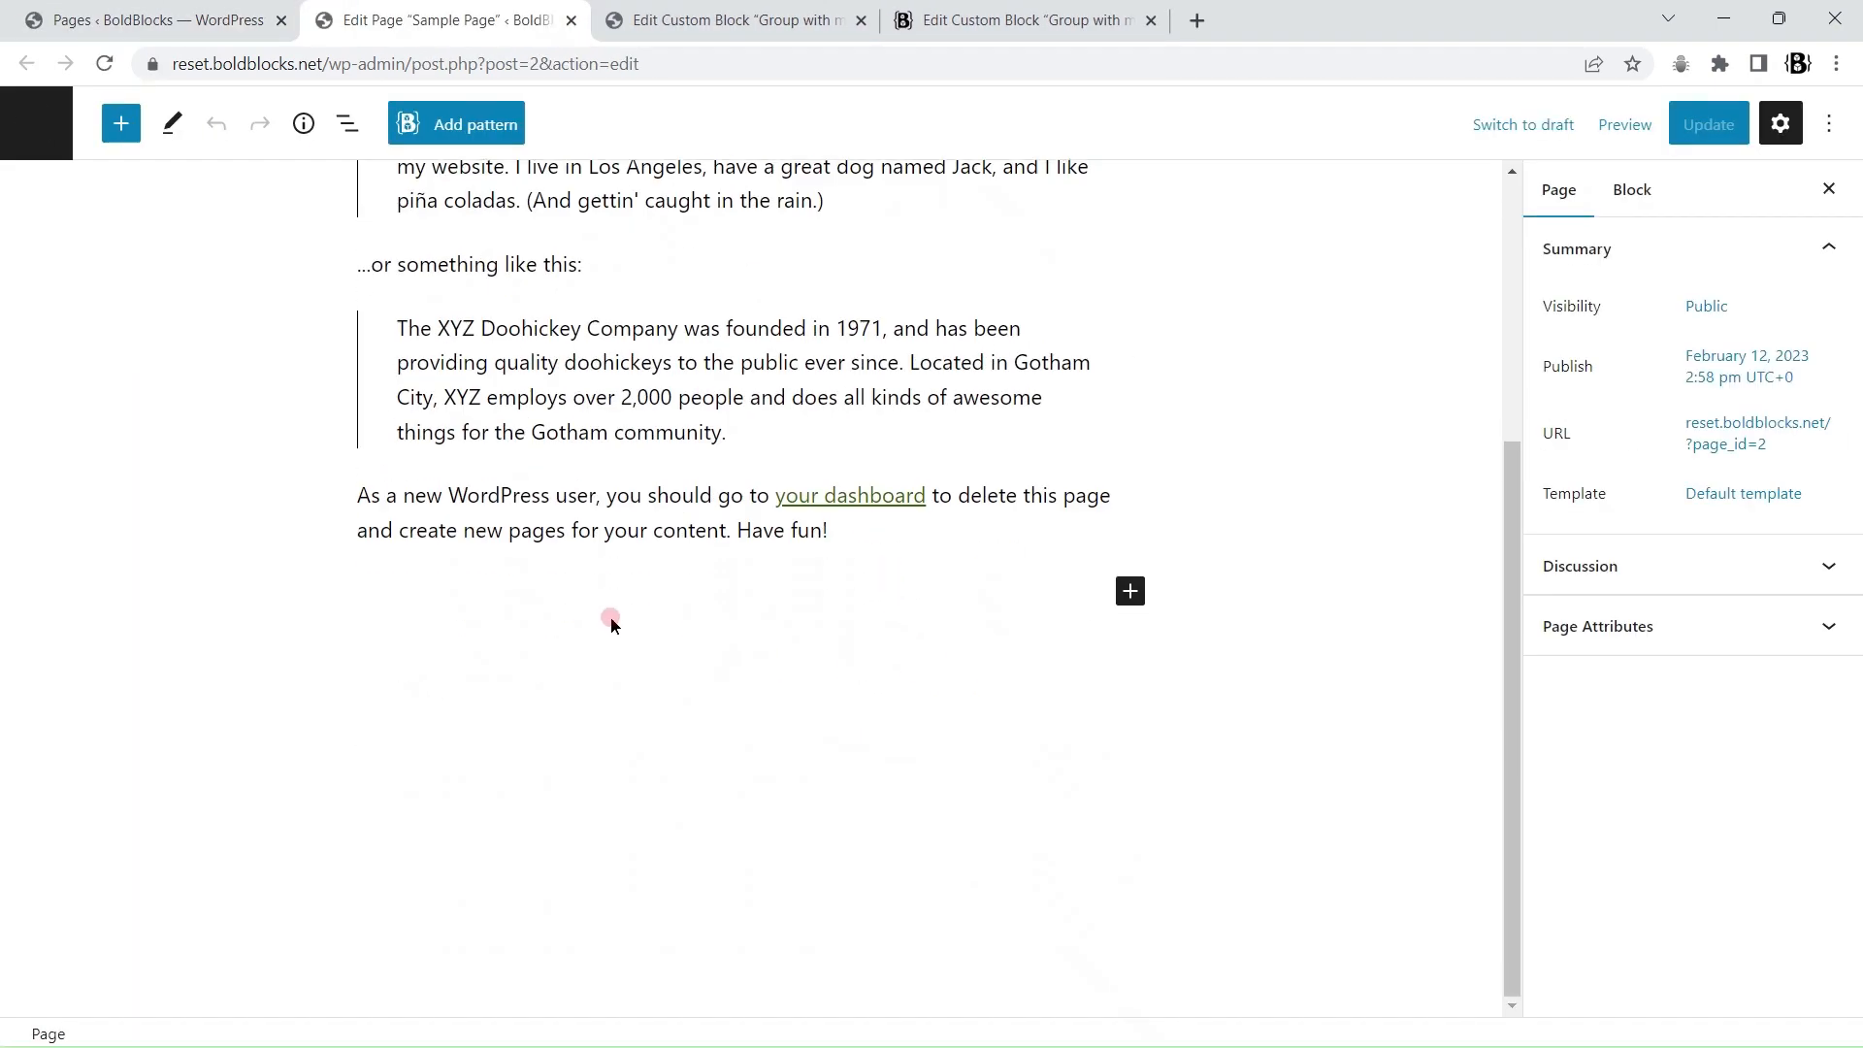
{"action": "left_click", "coordinate": [595, 600]}
{"action": "left_click", "coordinate": [108, 141]}
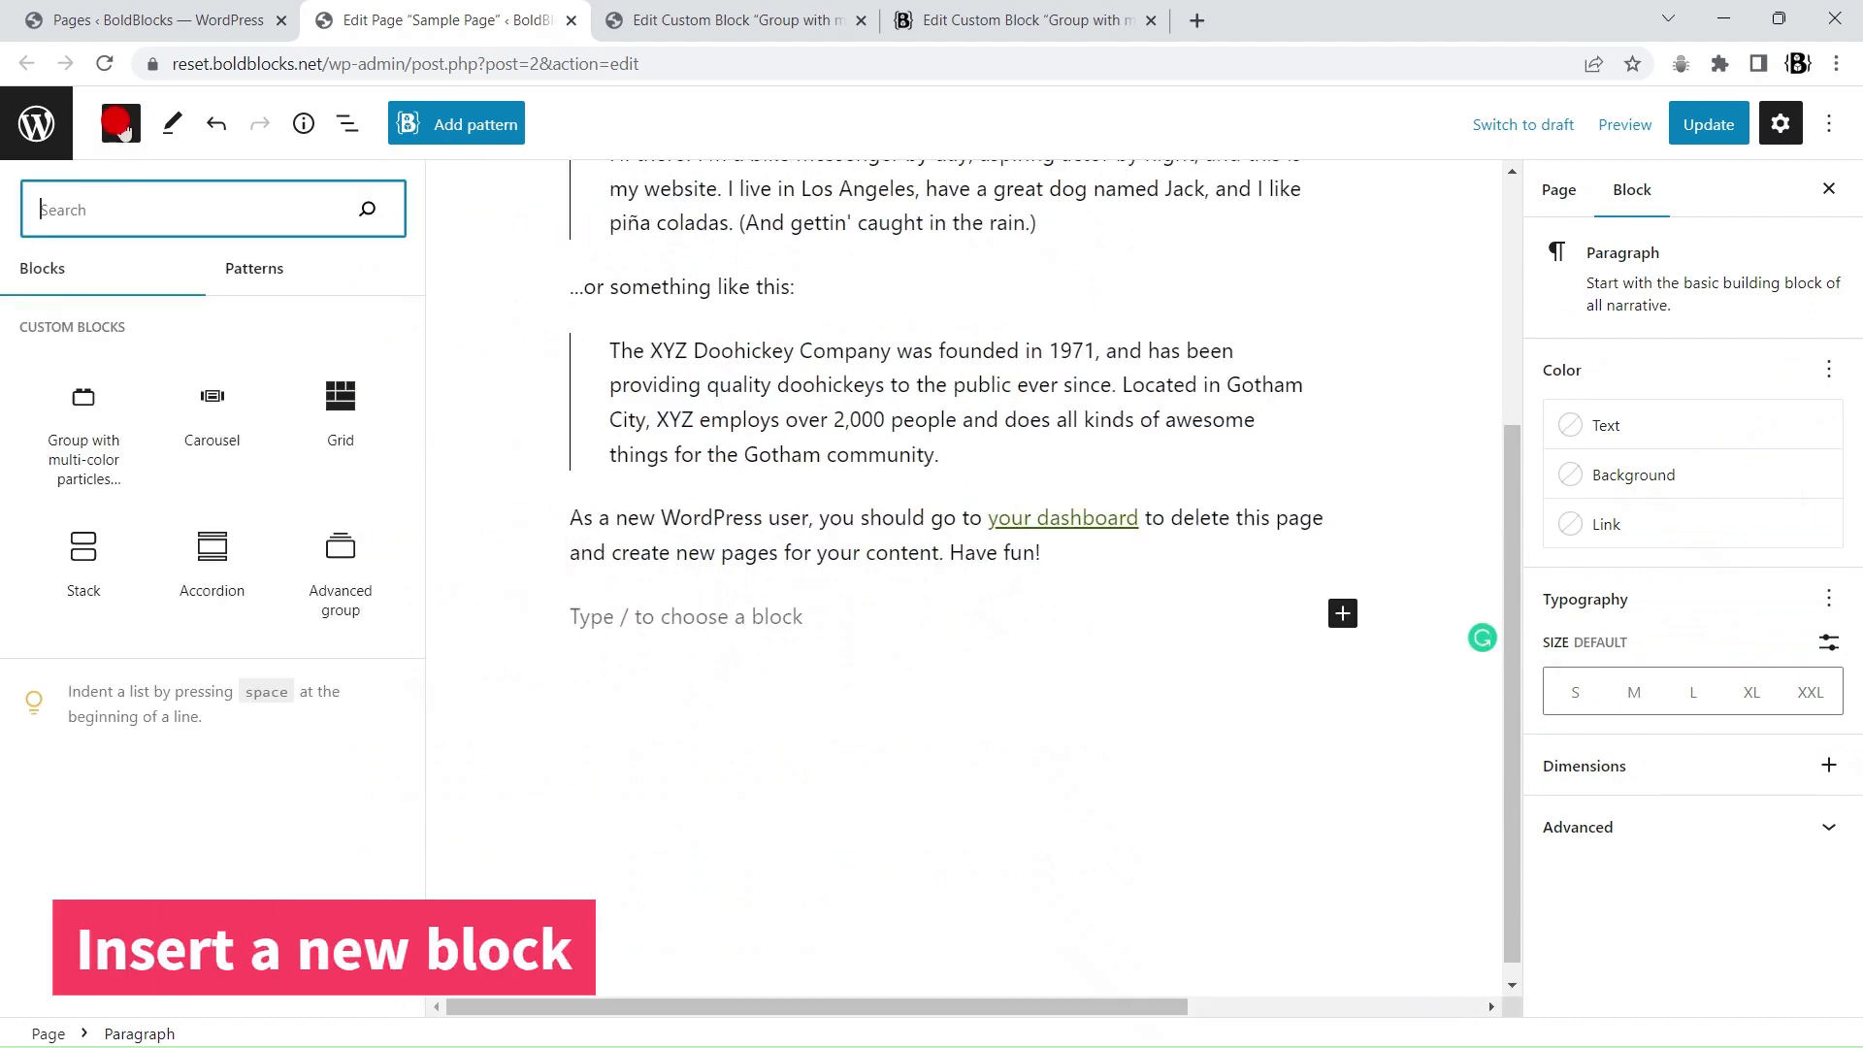
{"action": "left_click", "coordinate": [85, 413]}
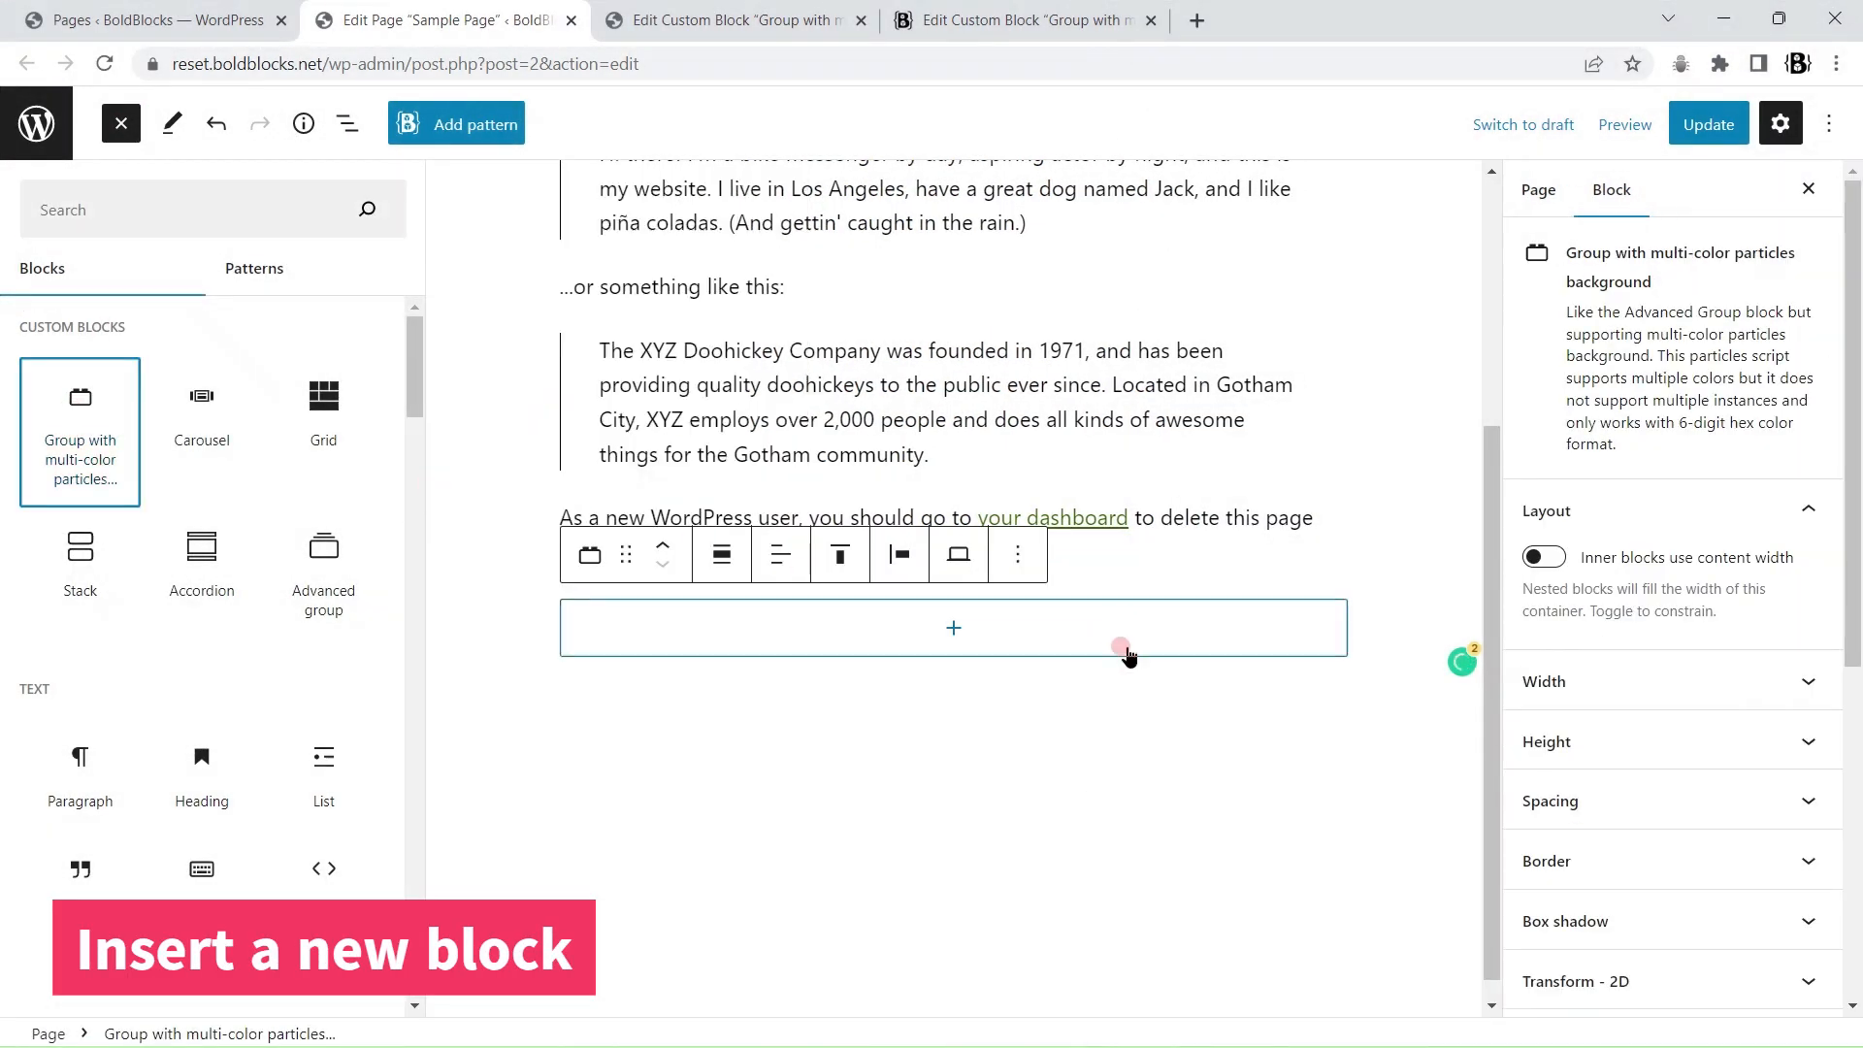
{"action": "left_click", "coordinate": [121, 123]}
- Examine the inserted block's custom attributes, including the array of colors and the help text of the color attribute
{"action": "scroll", "coordinate": [1750, 686], "scroll_direction": "down", "scroll_amount": 6}
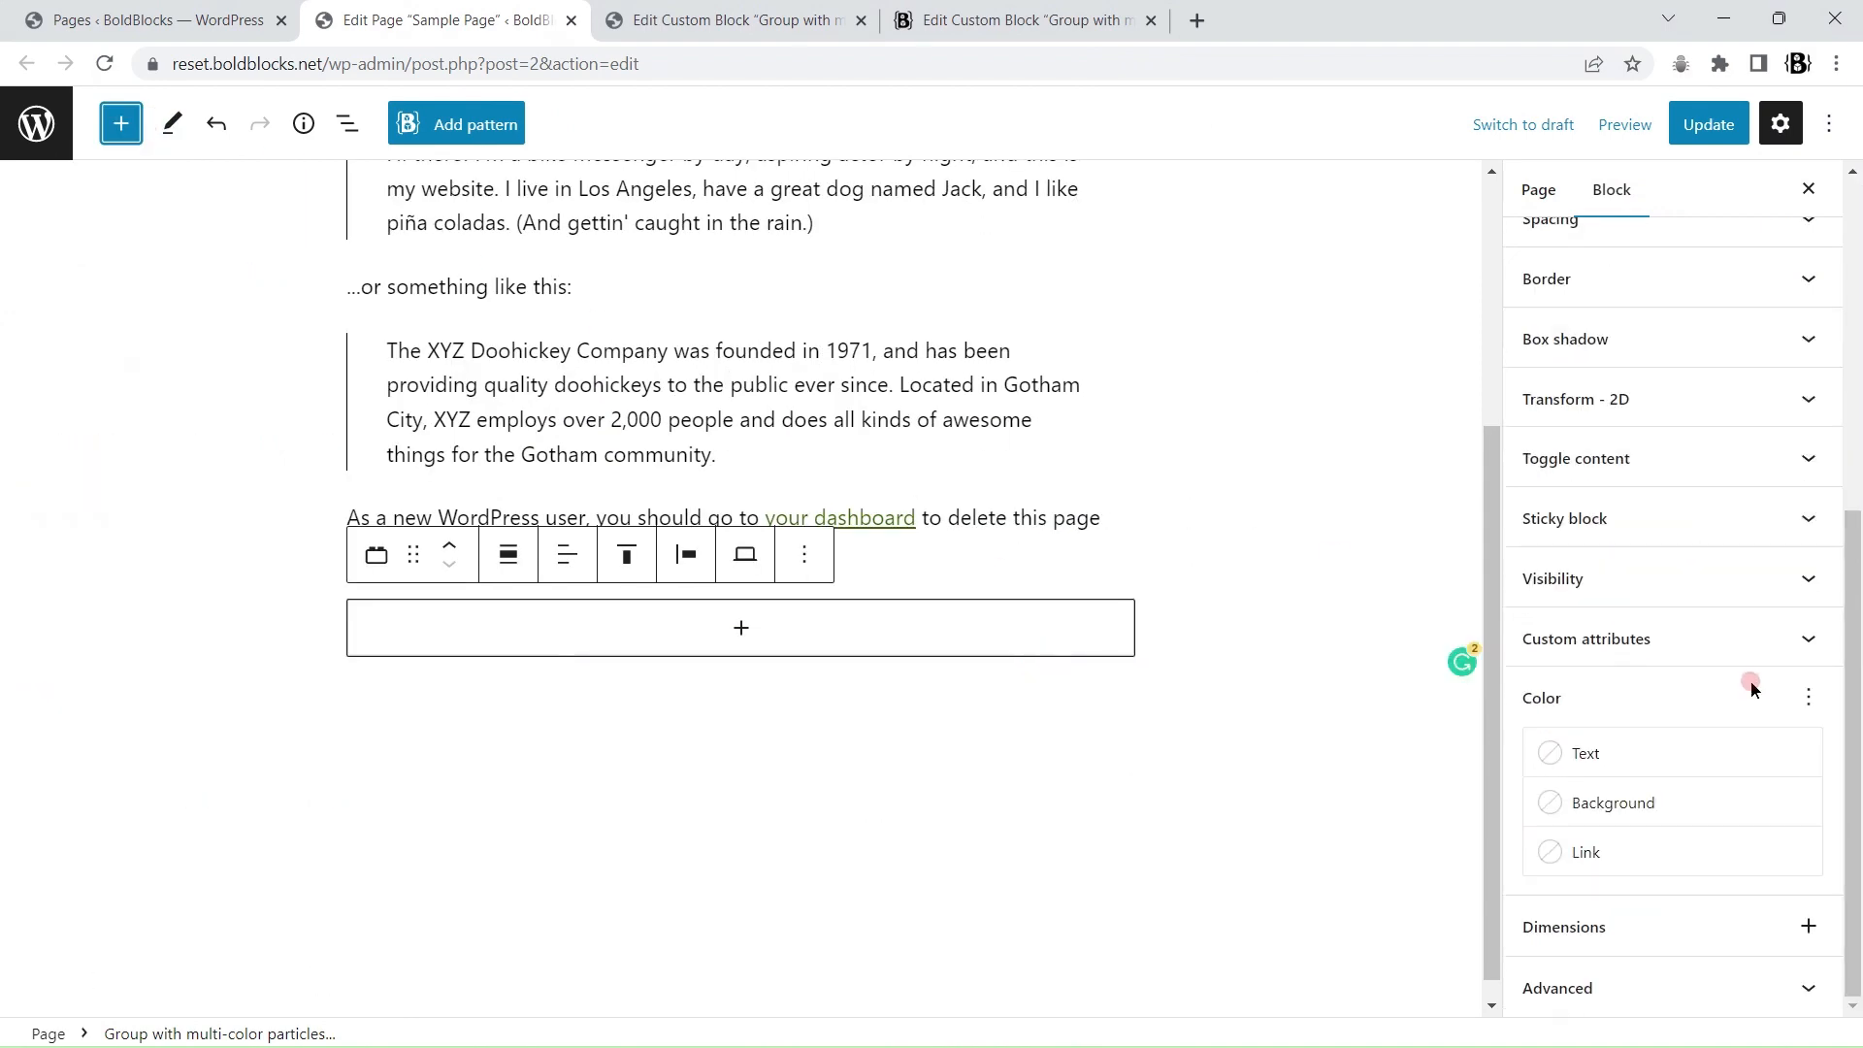
{"action": "left_click", "coordinate": [1808, 641]}
{"action": "scroll", "coordinate": [1803, 636], "scroll_direction": "down", "scroll_amount": 3}
{"action": "left_click", "coordinate": [1808, 431]}
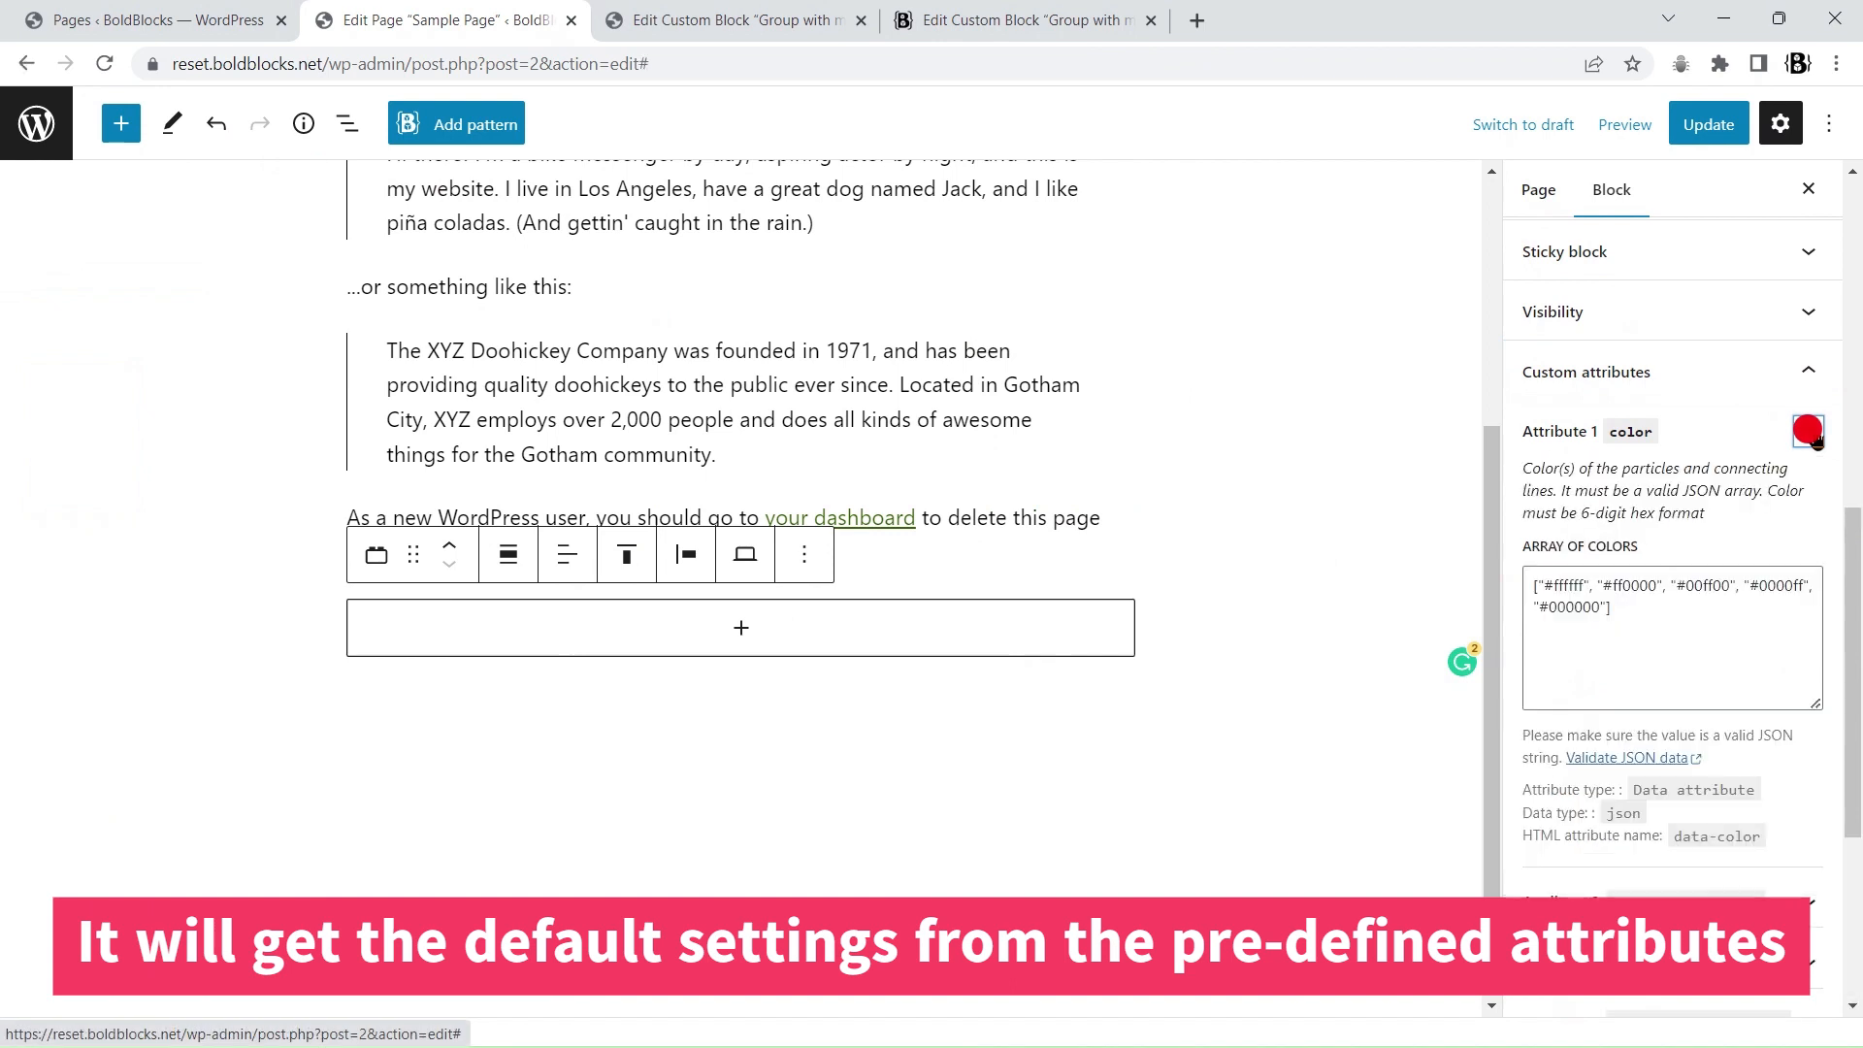
{"action": "left_click_drag", "start_coordinate": [1524, 468], "coordinate": [1657, 485]}
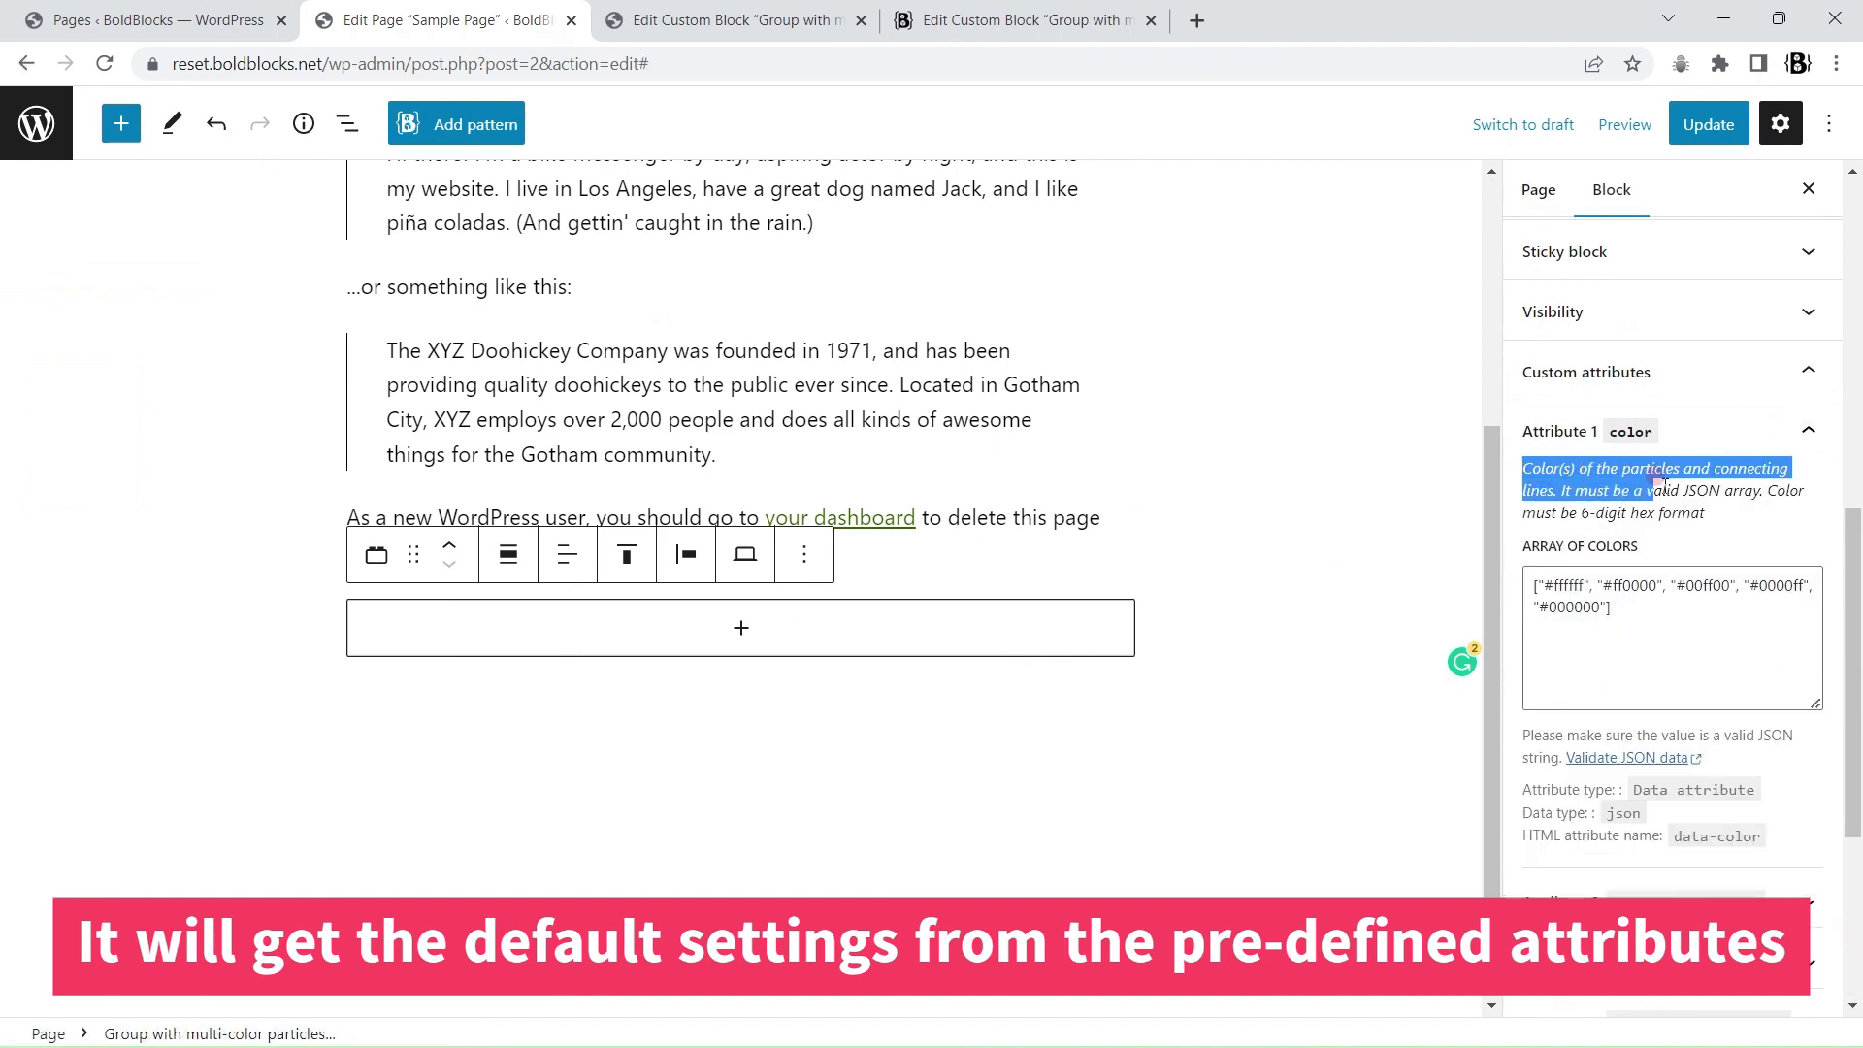
{"action": "left_click", "coordinate": [1714, 495]}
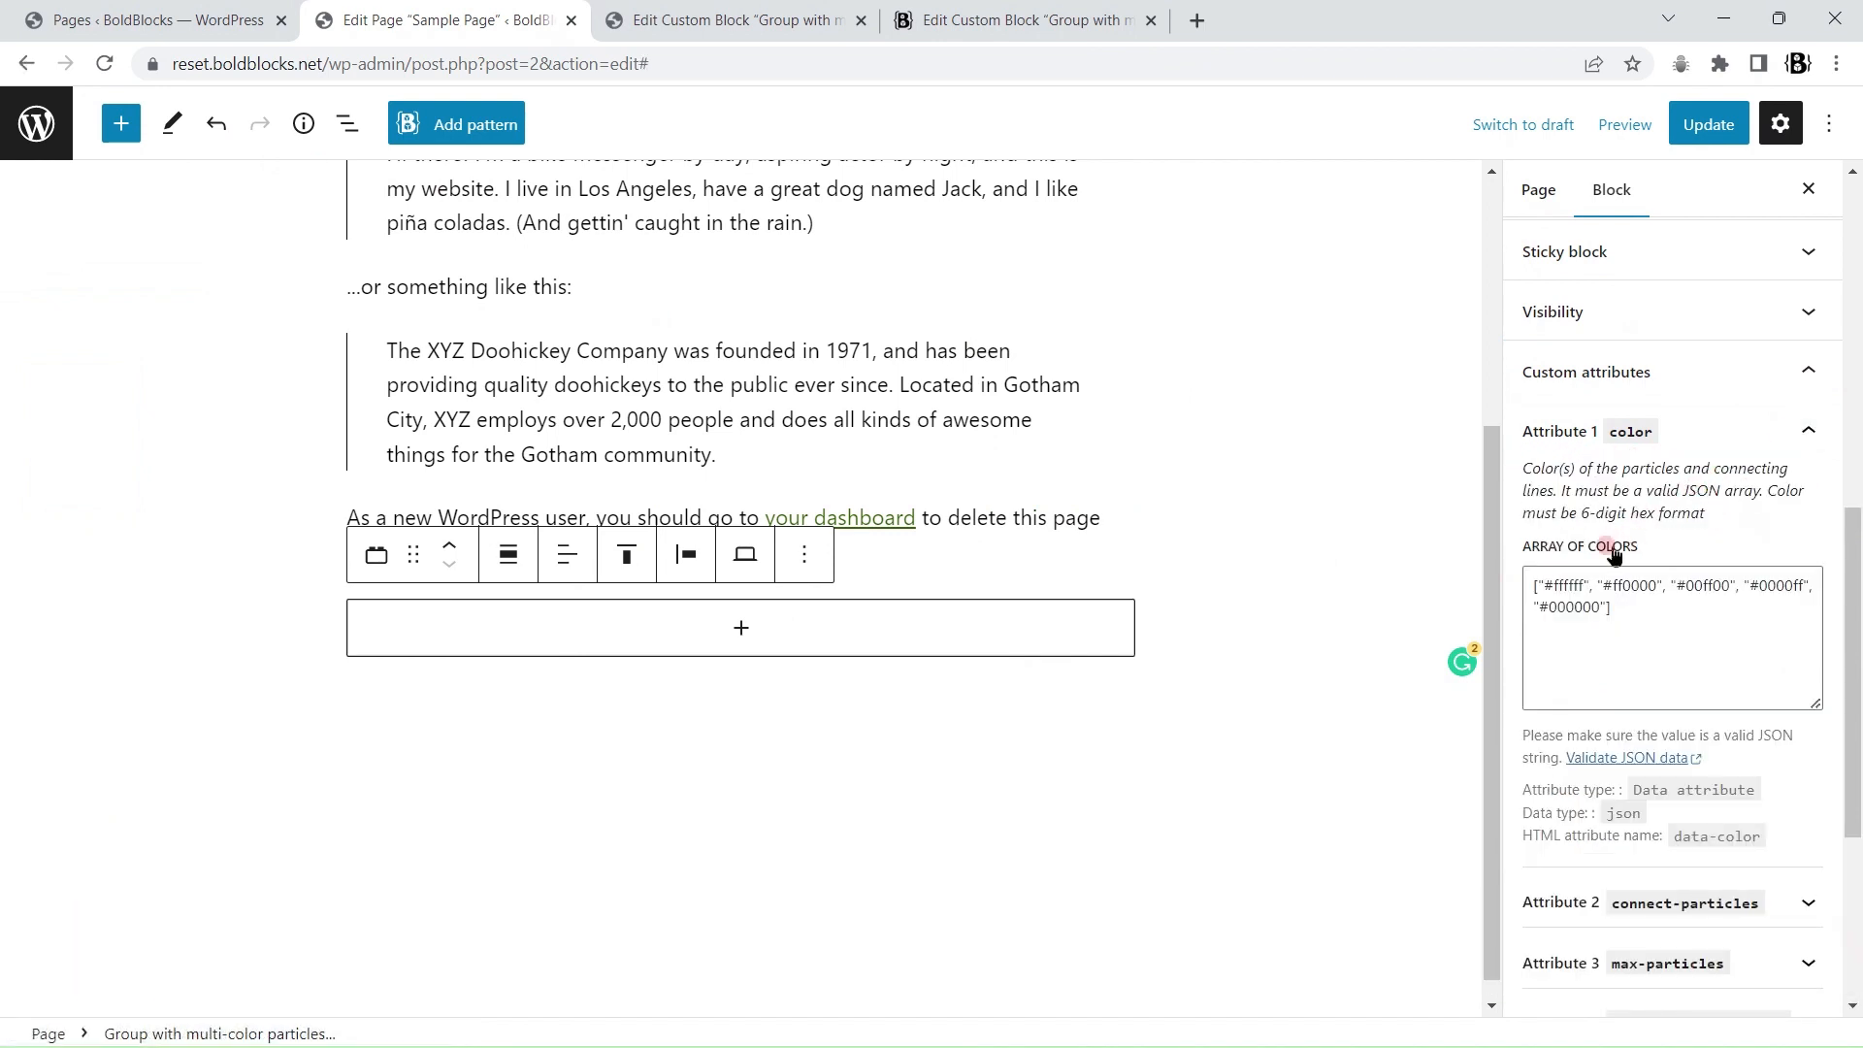
{"action": "scroll", "coordinate": [1617, 608], "scroll_direction": "down", "scroll_amount": 3}
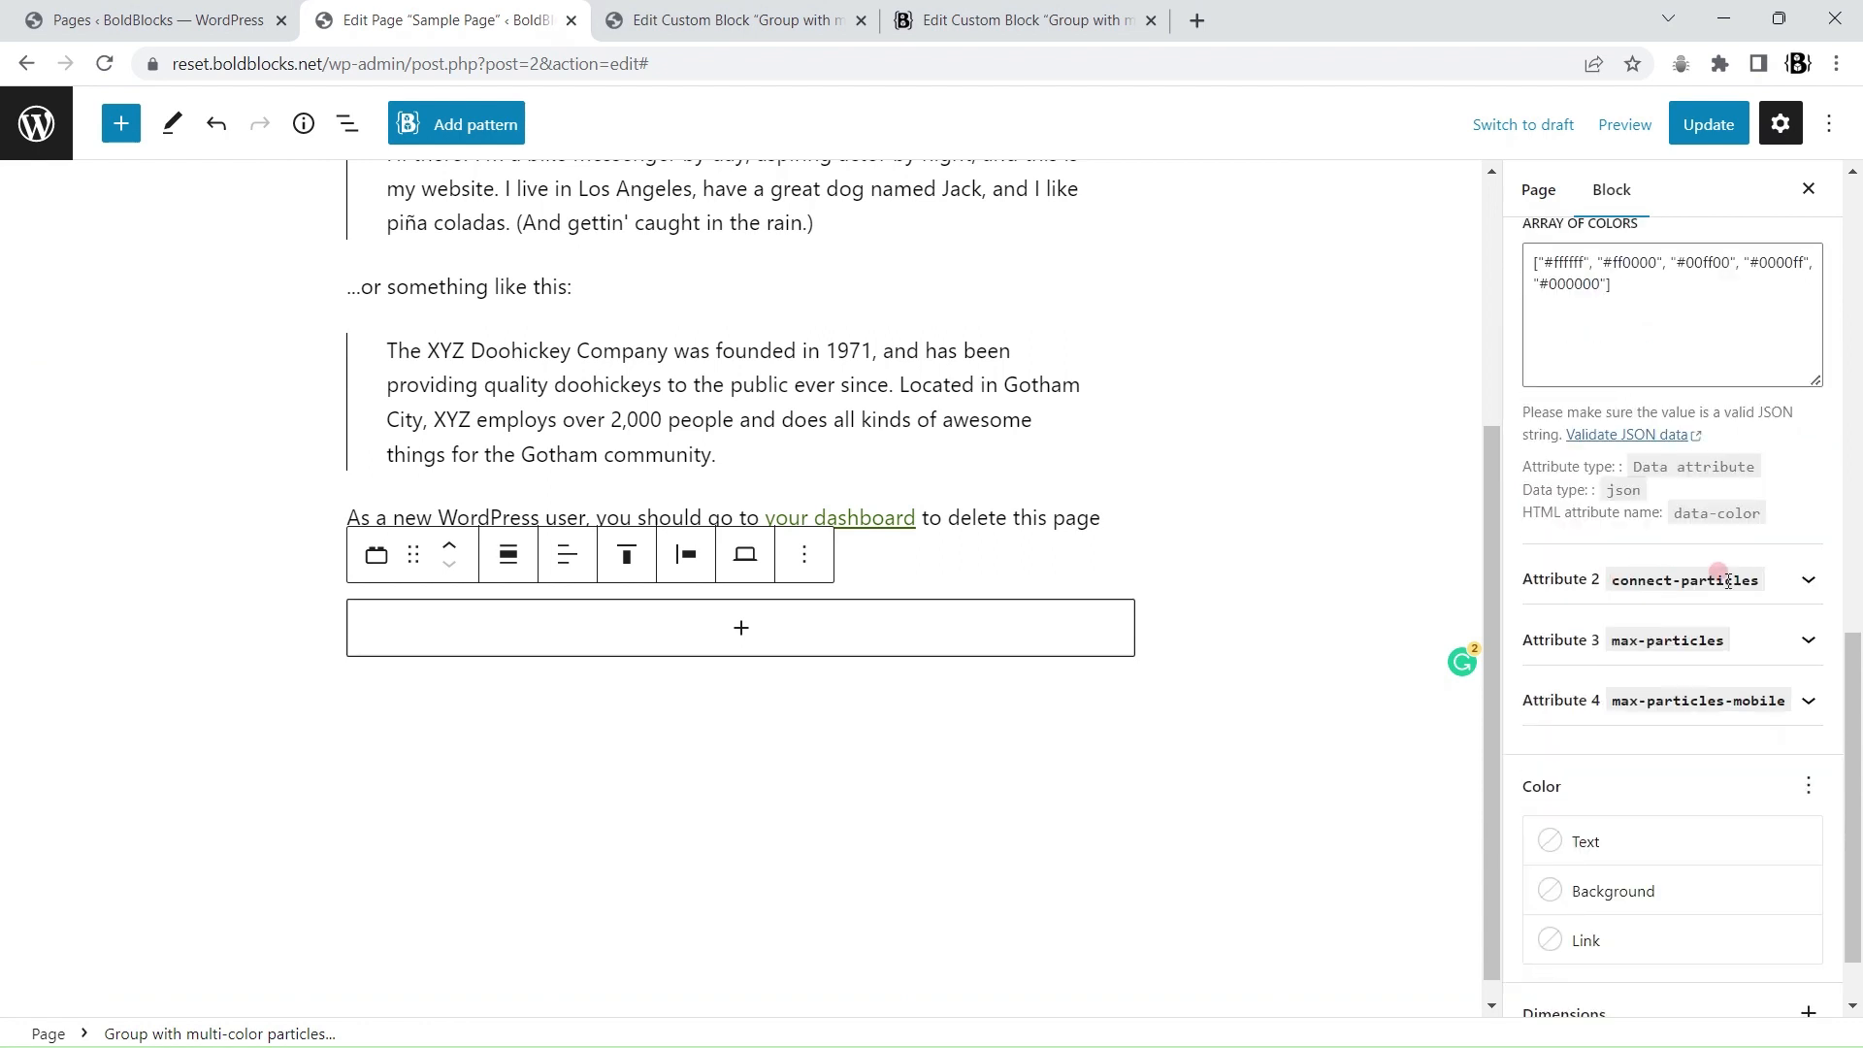
- Examine the settings of the connect-particles, max-particles and max-particles-mobile attributes one after another
{"action": "left_click", "coordinate": [1808, 580]}
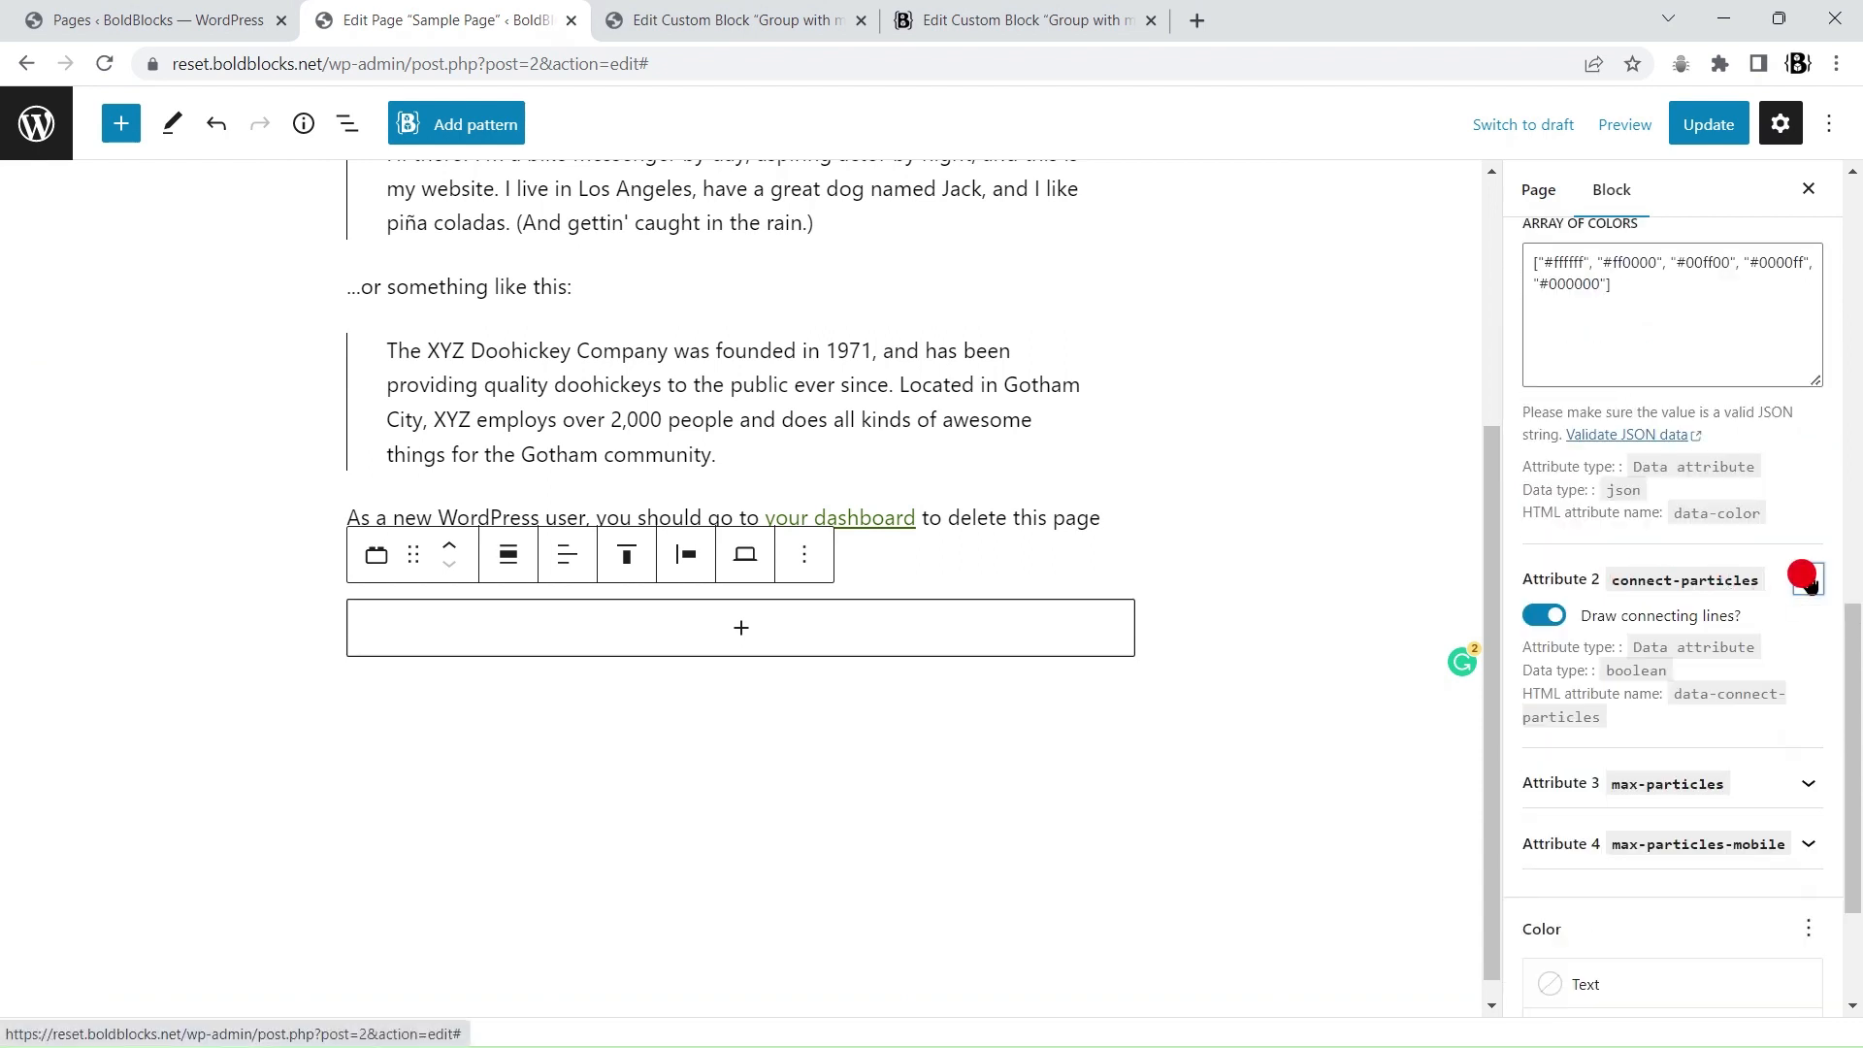
{"action": "left_click", "coordinate": [1808, 580]}
{"action": "left_click", "coordinate": [1808, 640]}
{"action": "left_click_drag", "start_coordinate": [1568, 699], "coordinate": [1516, 711]}
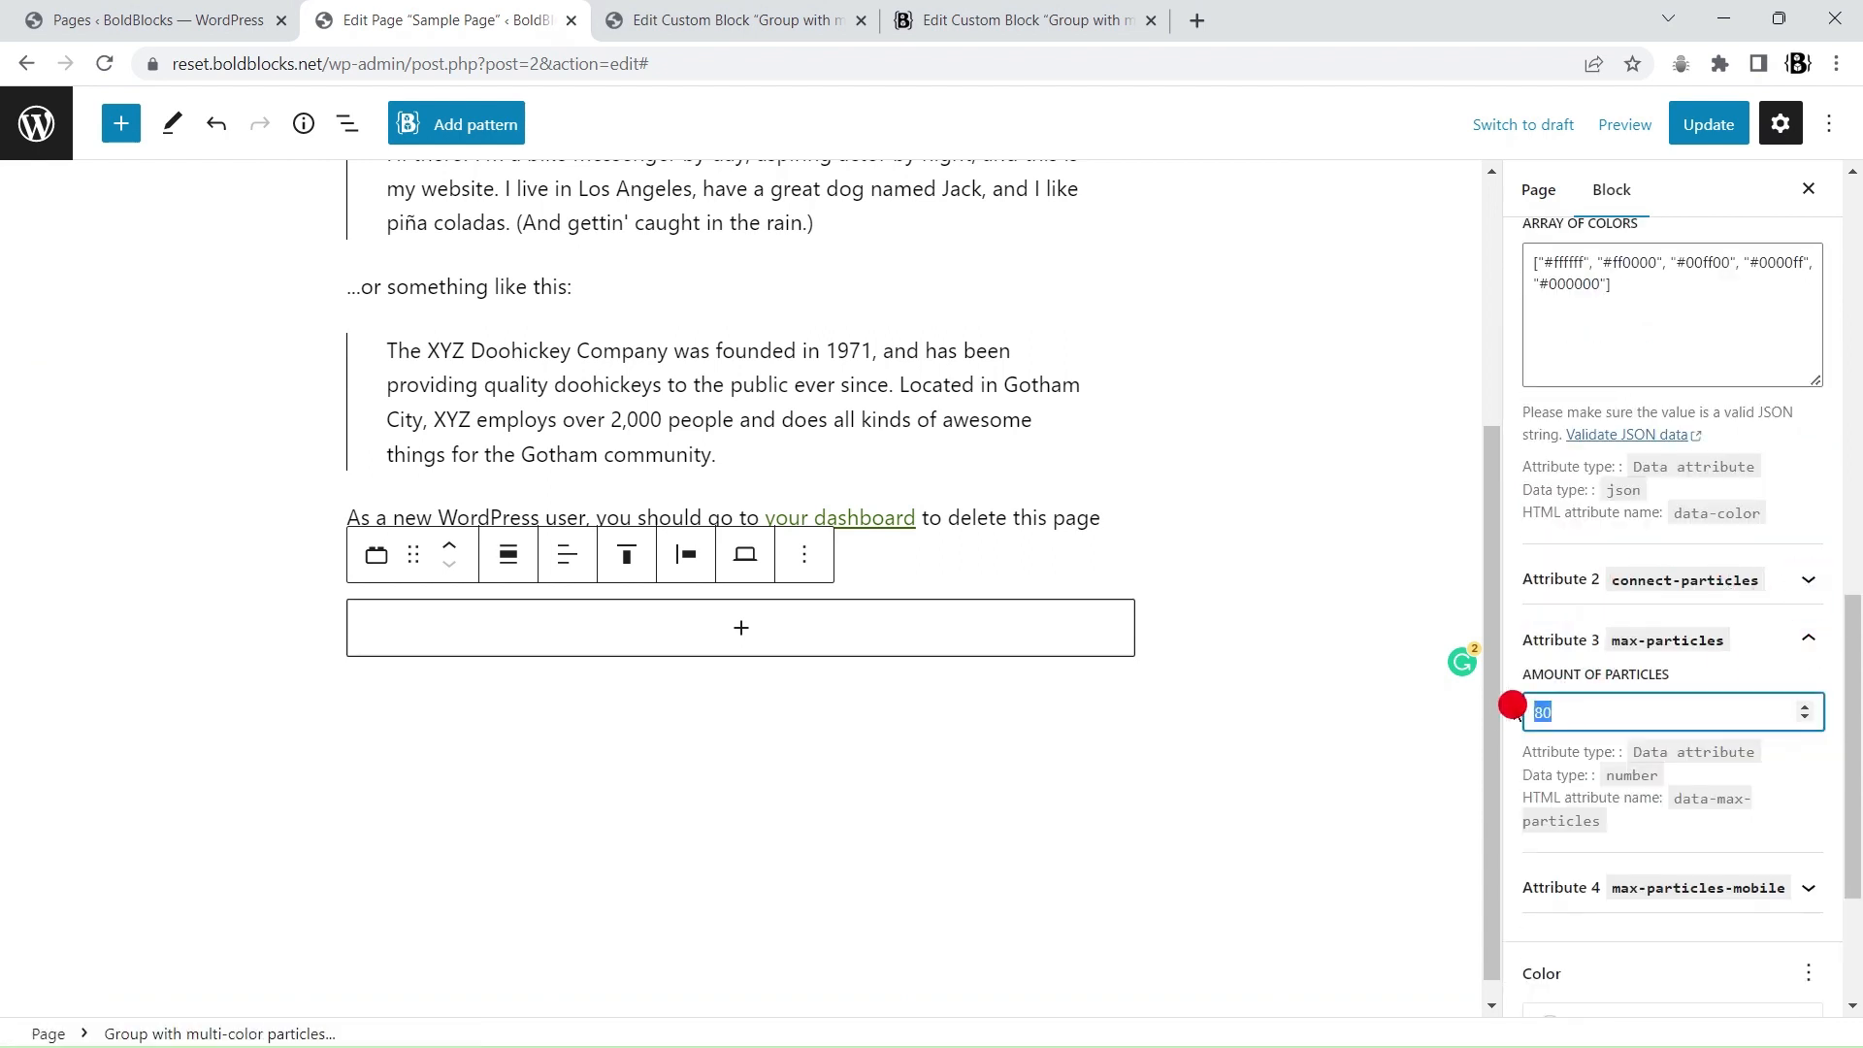
{"action": "left_click", "coordinate": [1810, 646]}
{"action": "left_click", "coordinate": [1809, 701]}
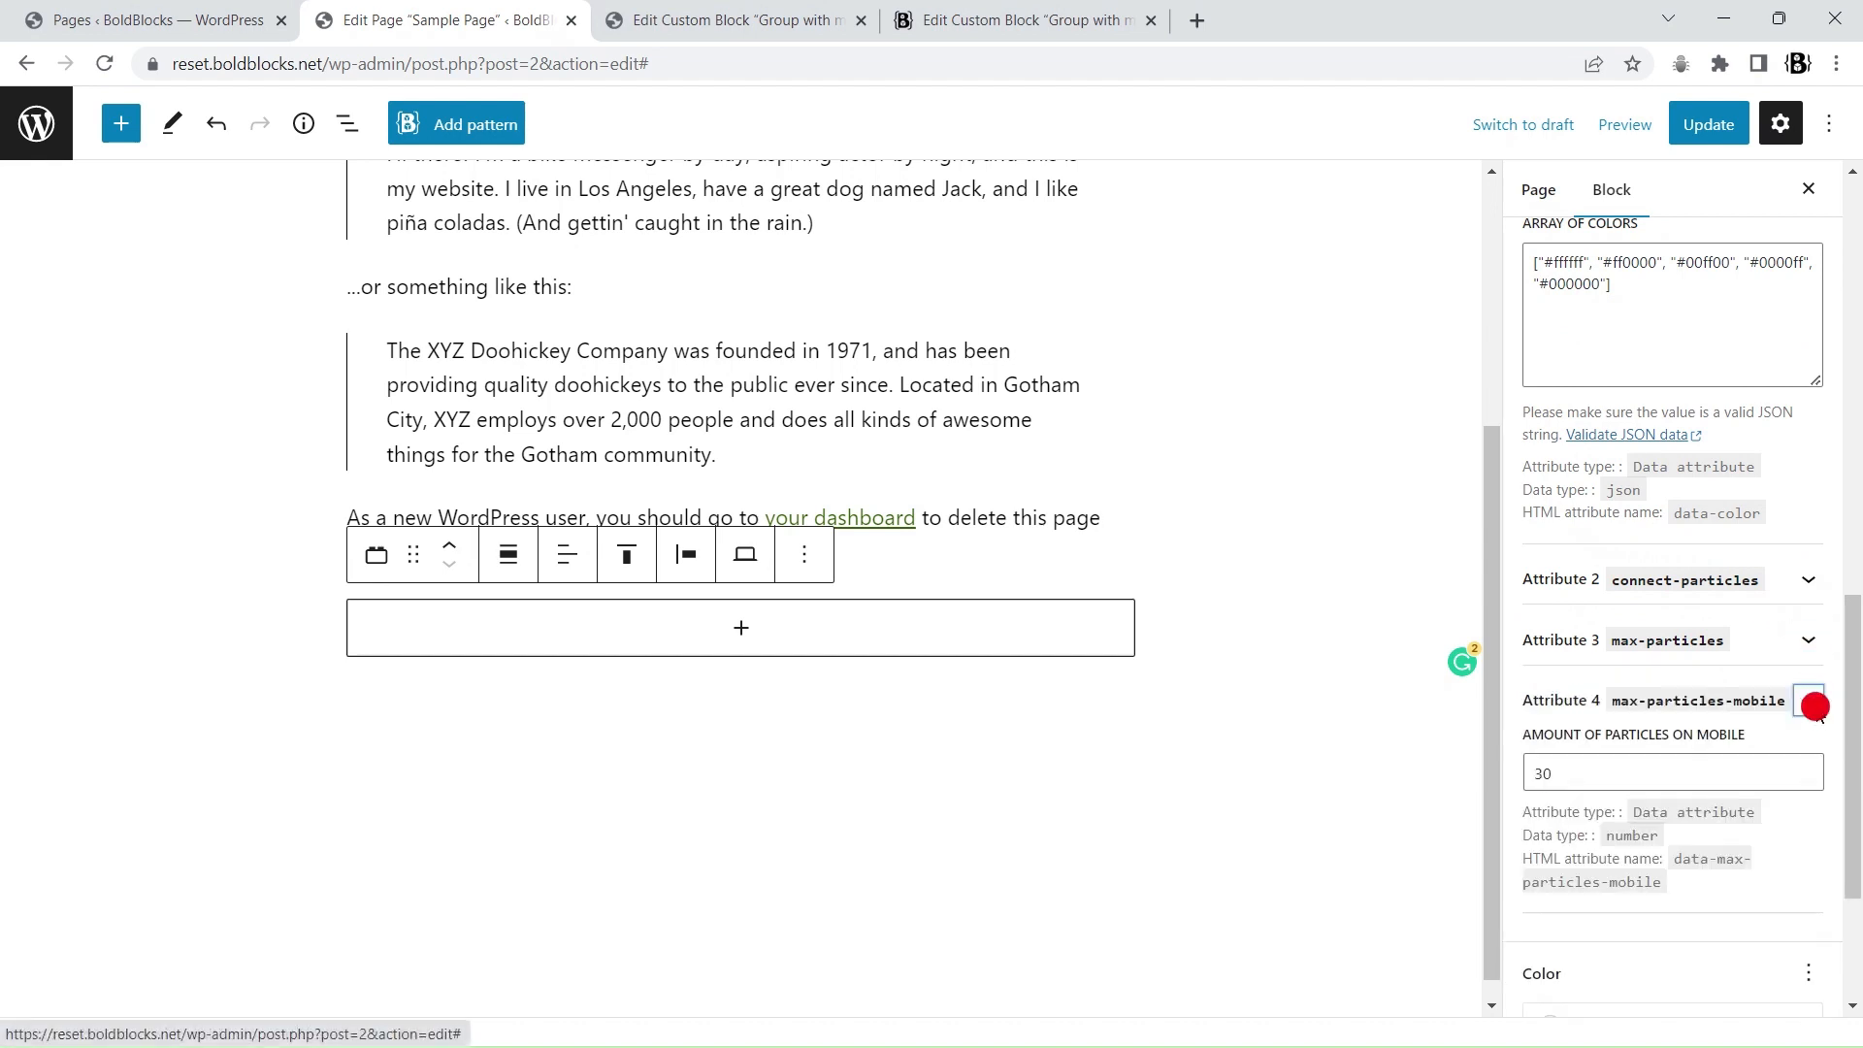
{"action": "left_click", "coordinate": [1813, 705]}
- Set the particles group's height to Full screen and update the page
{"action": "scroll", "coordinate": [1669, 570], "scroll_direction": "up", "scroll_amount": 10}
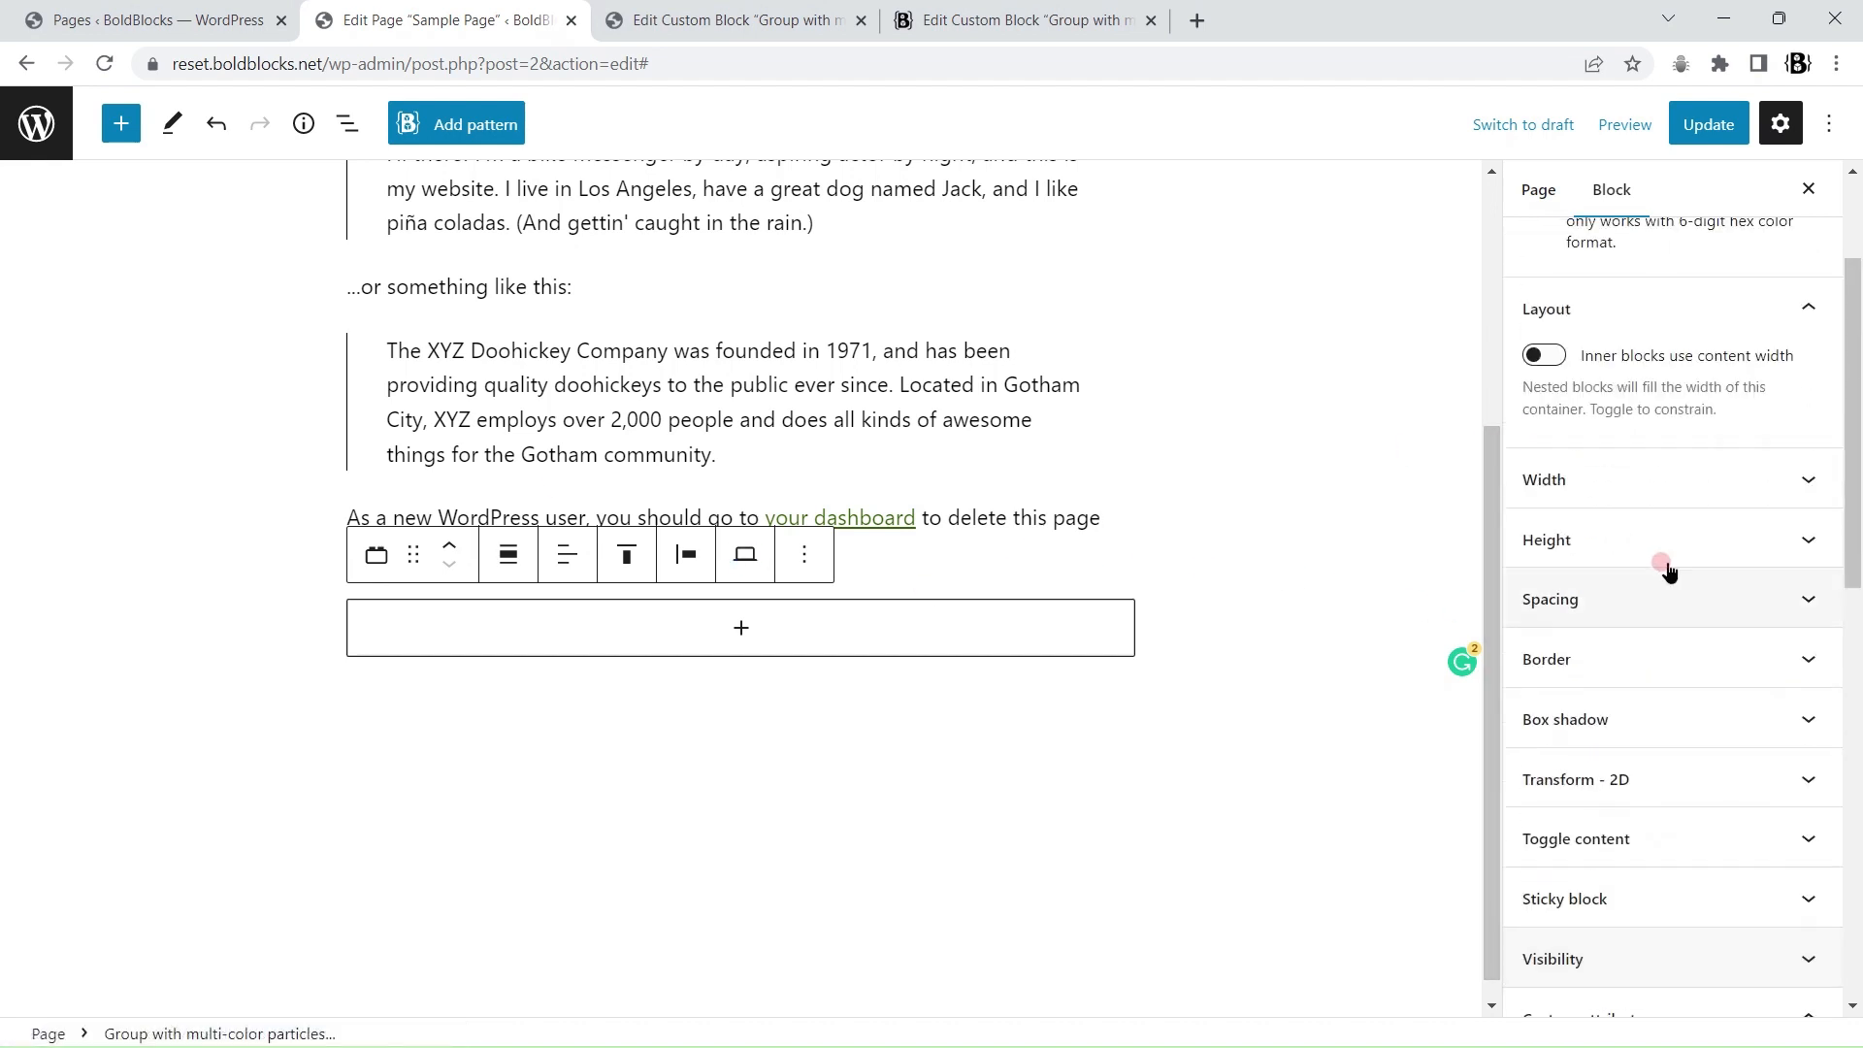
{"action": "left_click", "coordinate": [1643, 546]}
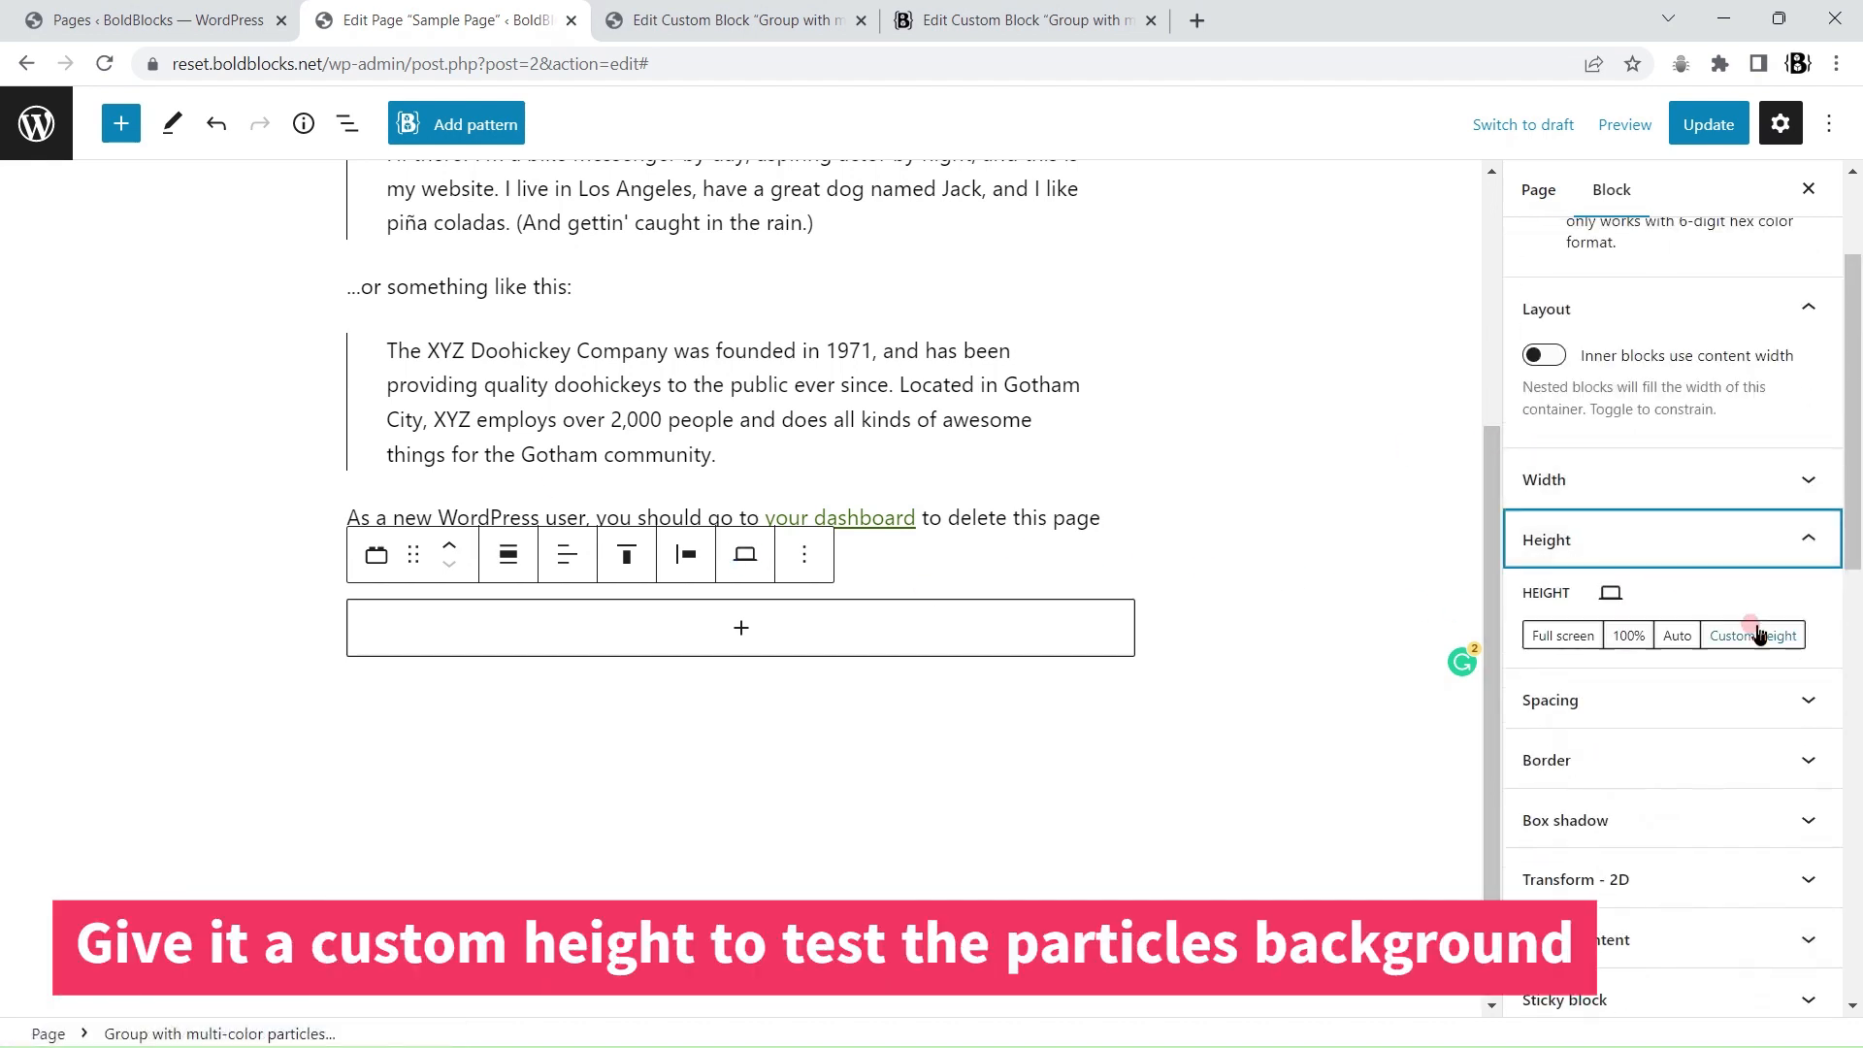
{"action": "left_click", "coordinate": [1574, 639]}
{"action": "left_click", "coordinate": [1720, 136]}
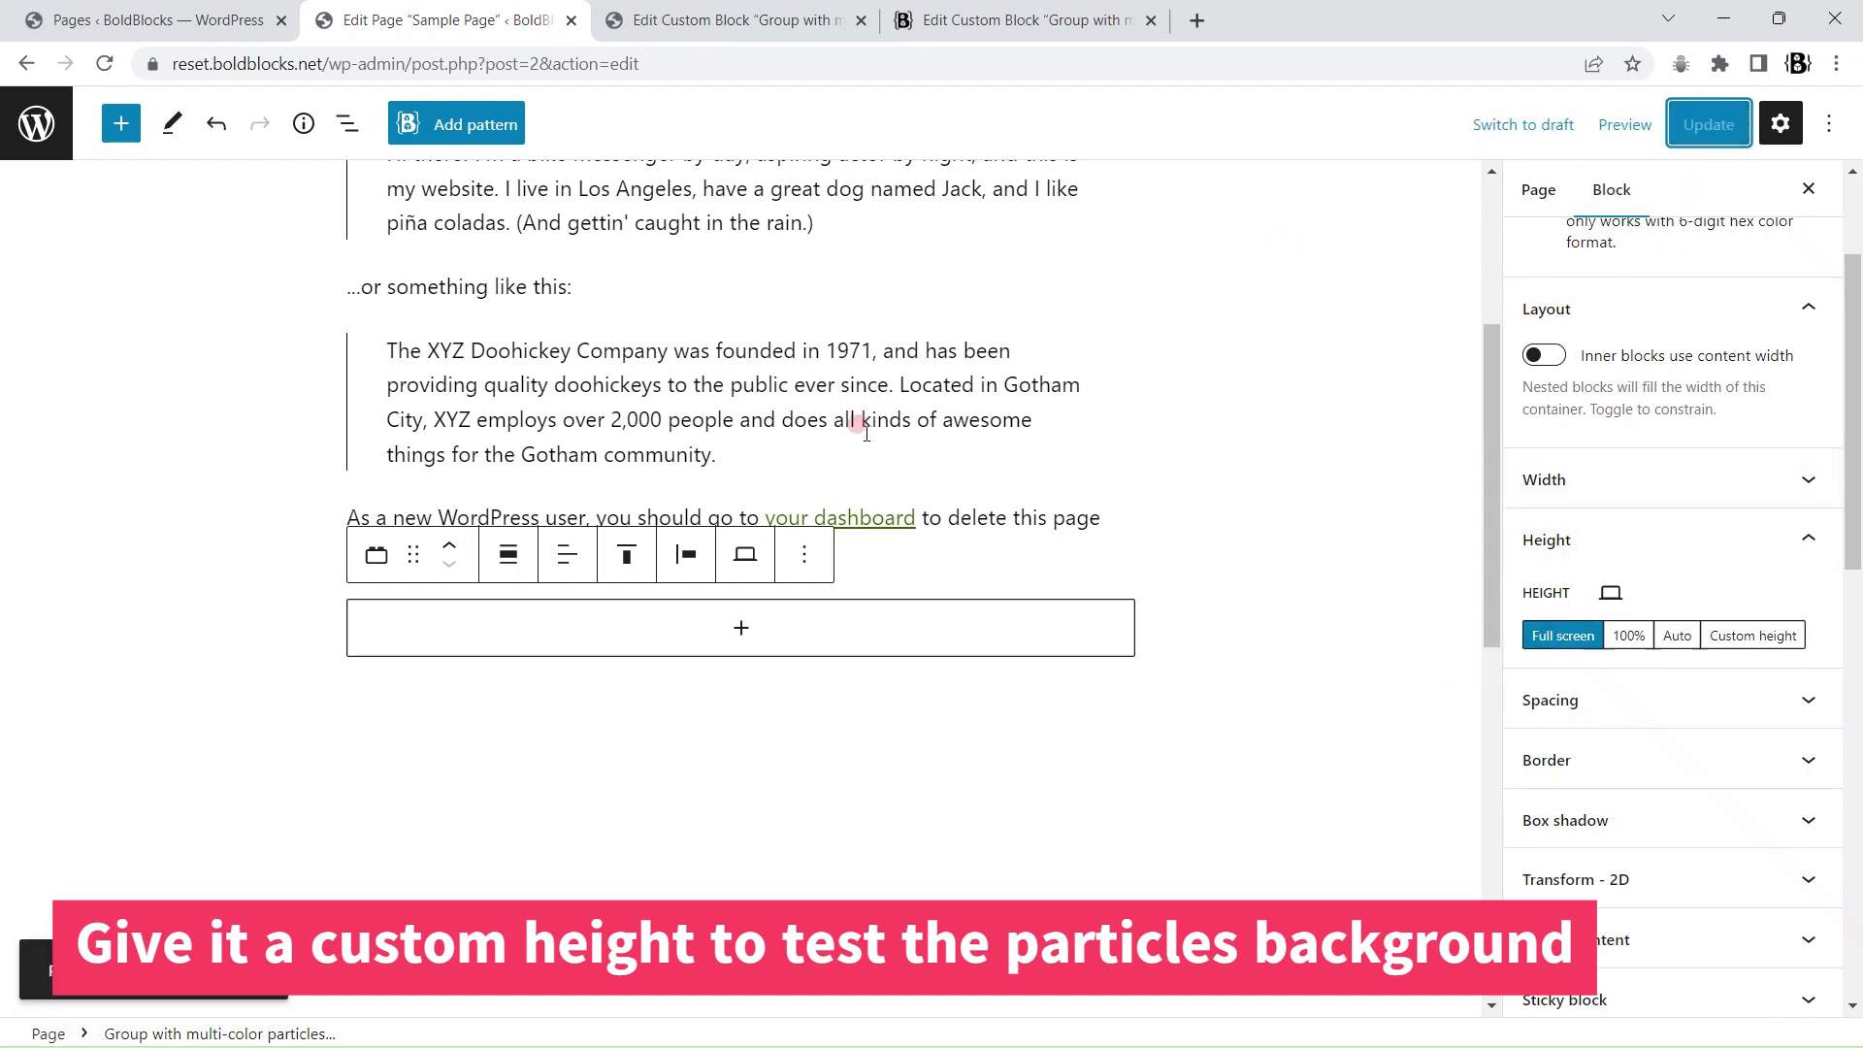
- Open the published Sample Page in a new browser tab and look at the particles block below the text
{"action": "right_click", "coordinate": [219, 964]}
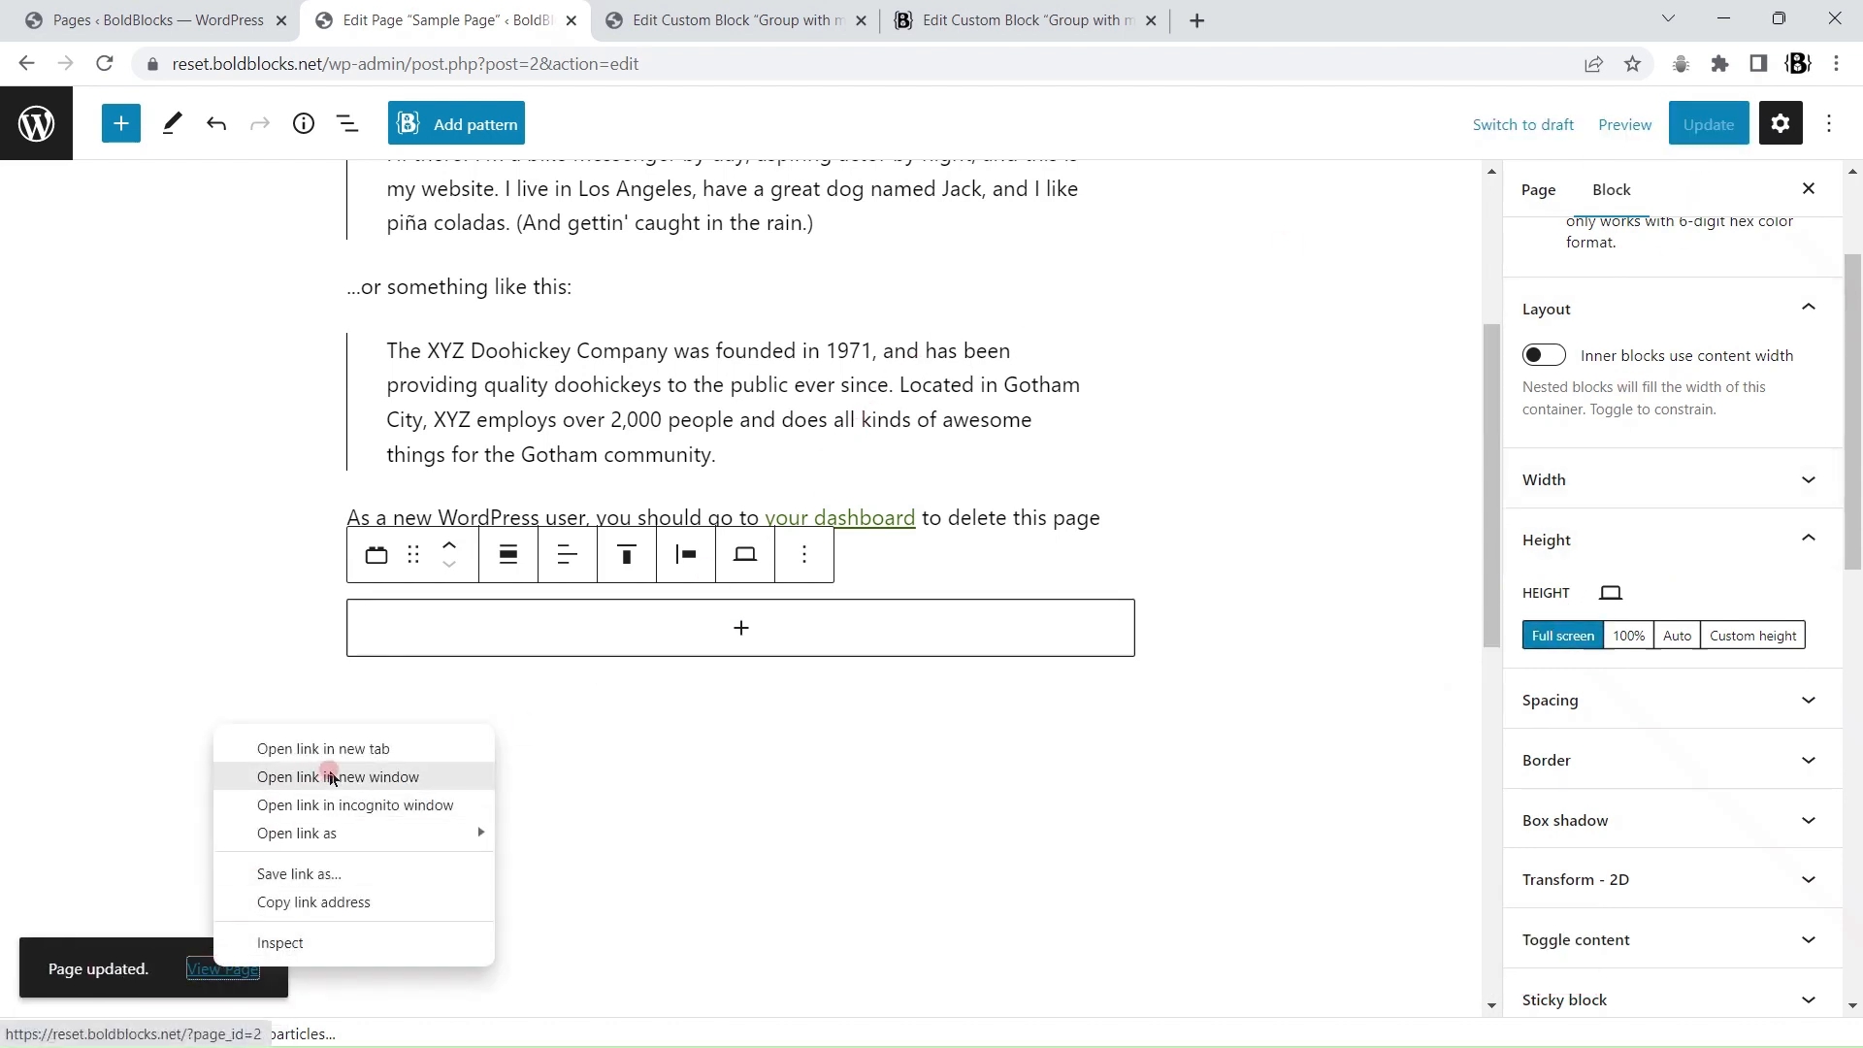
{"action": "left_click", "coordinate": [342, 742]}
{"action": "left_click", "coordinate": [679, 19]}
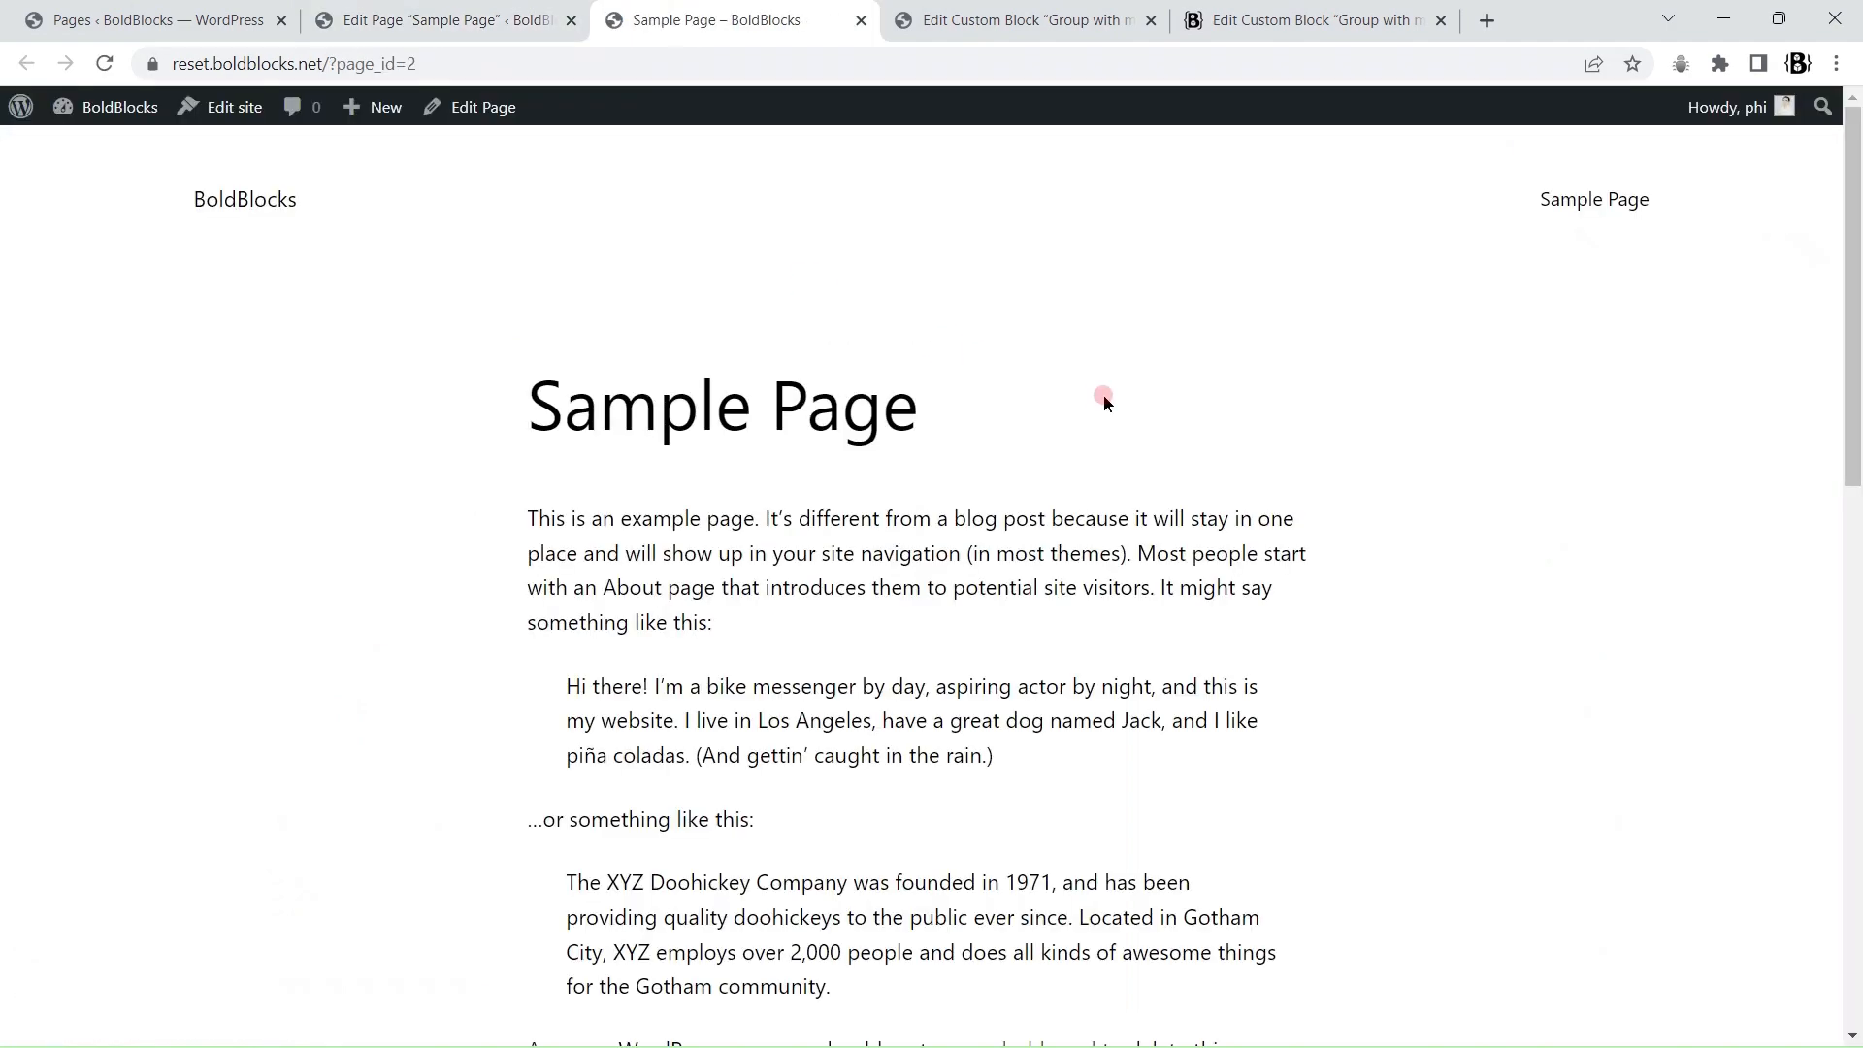
{"action": "scroll", "coordinate": [1113, 402], "scroll_direction": "down", "scroll_amount": 10}
- Return to the page editor, align the particles group to full width and update the page
{"action": "left_click", "coordinate": [444, 14]}
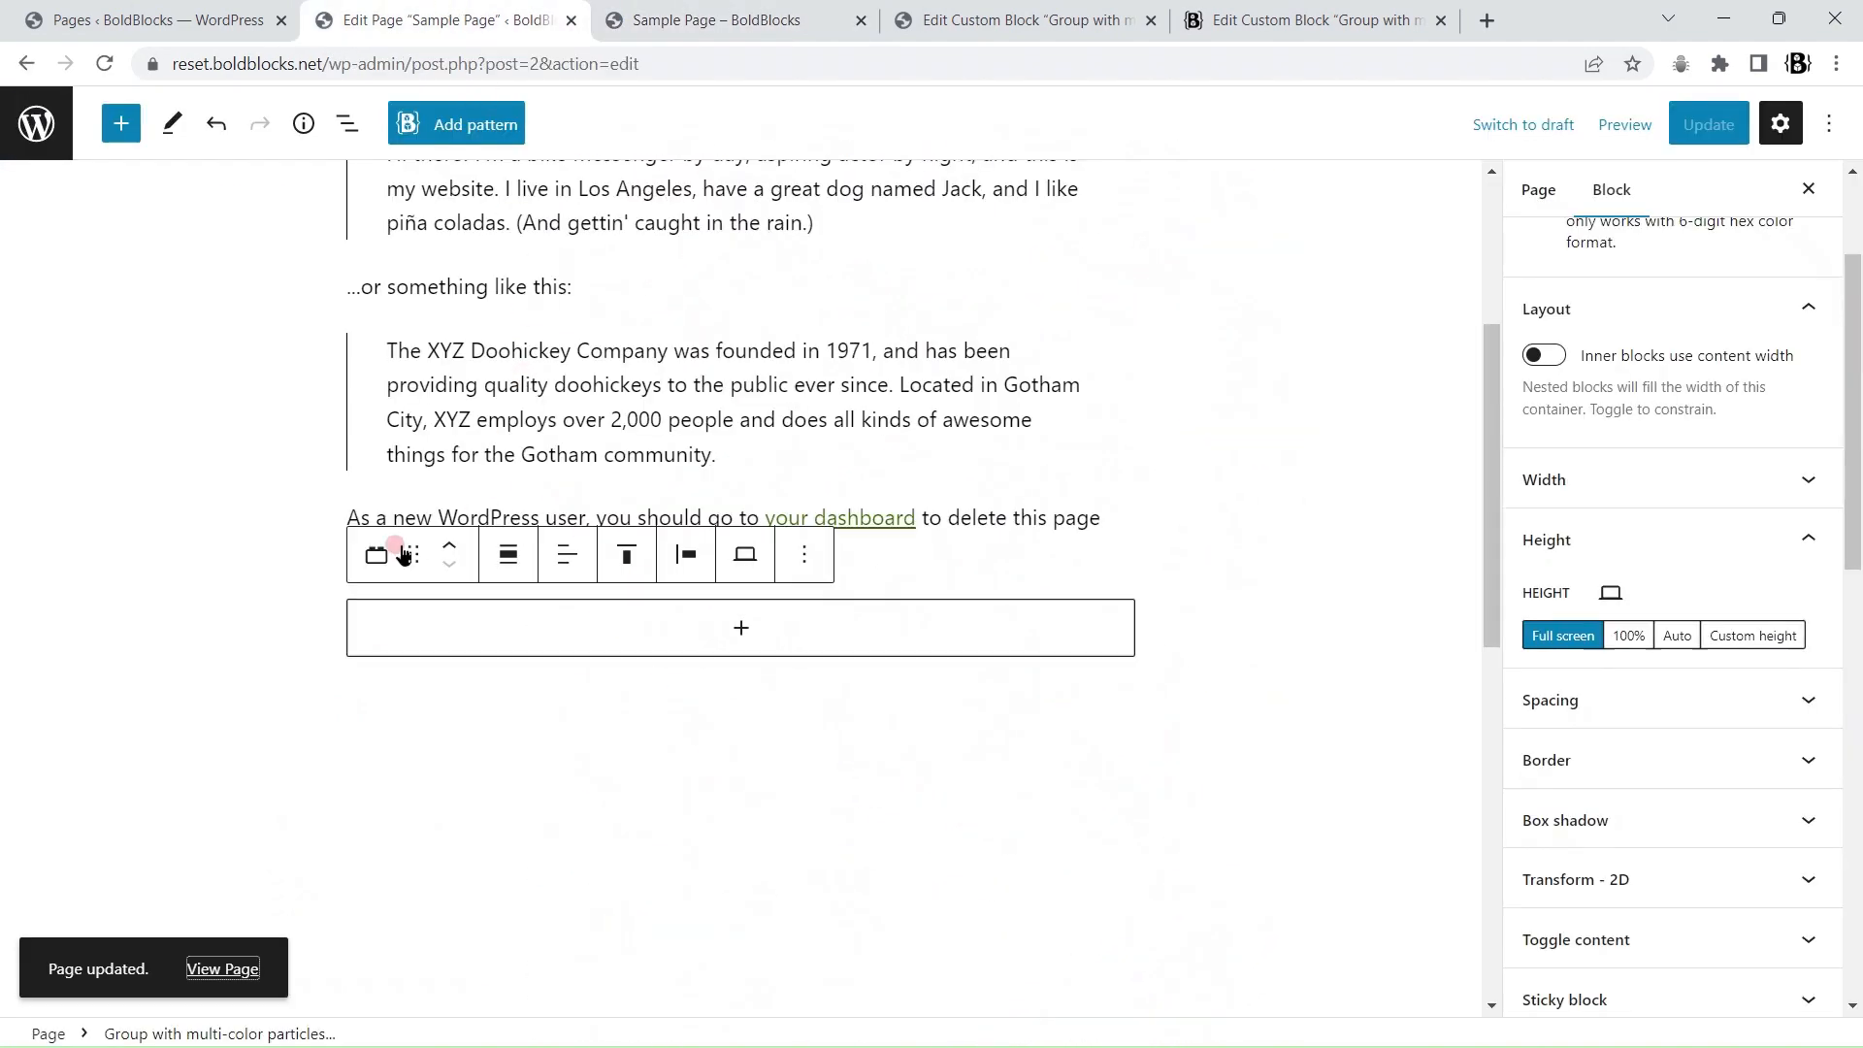
{"action": "left_click", "coordinate": [495, 556]}
{"action": "left_click", "coordinate": [529, 741]}
{"action": "left_click", "coordinate": [1708, 124]}
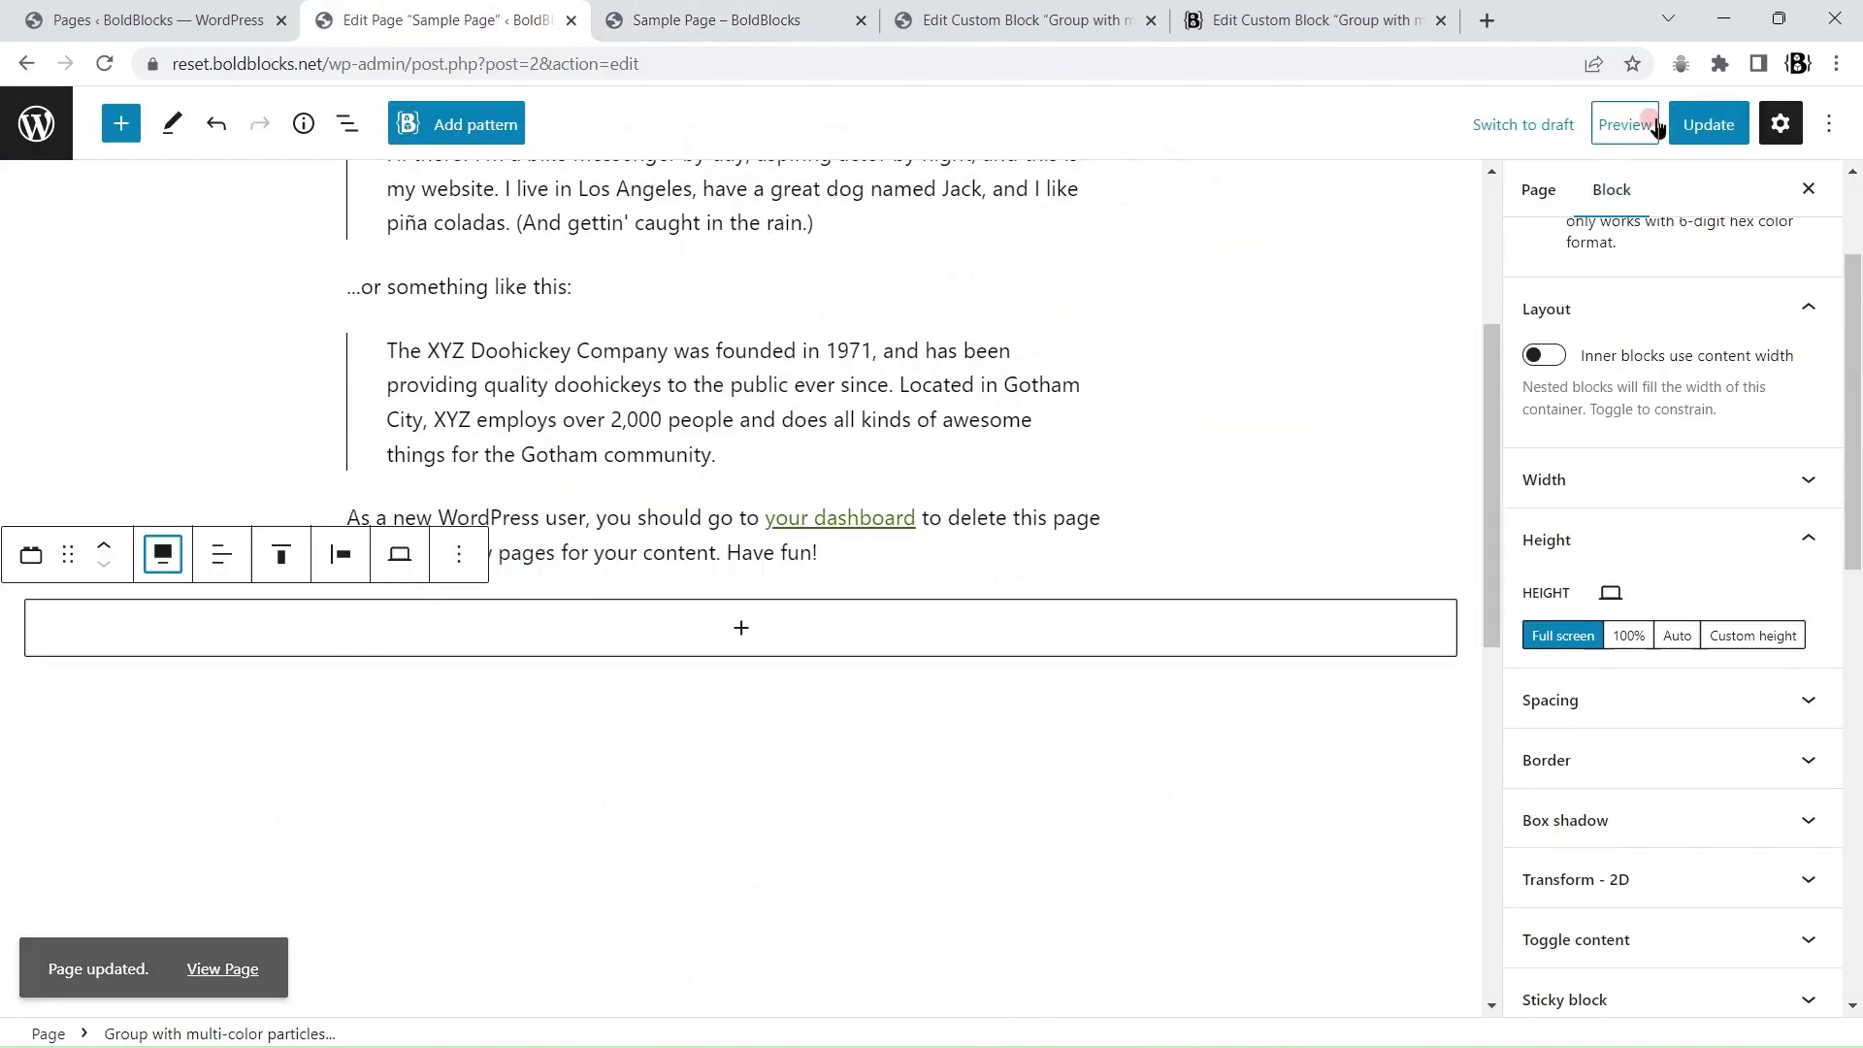
- Reload the published Sample Page and look at the full-width particles background
{"action": "left_click", "coordinate": [805, 16]}
{"action": "left_click", "coordinate": [104, 64]}
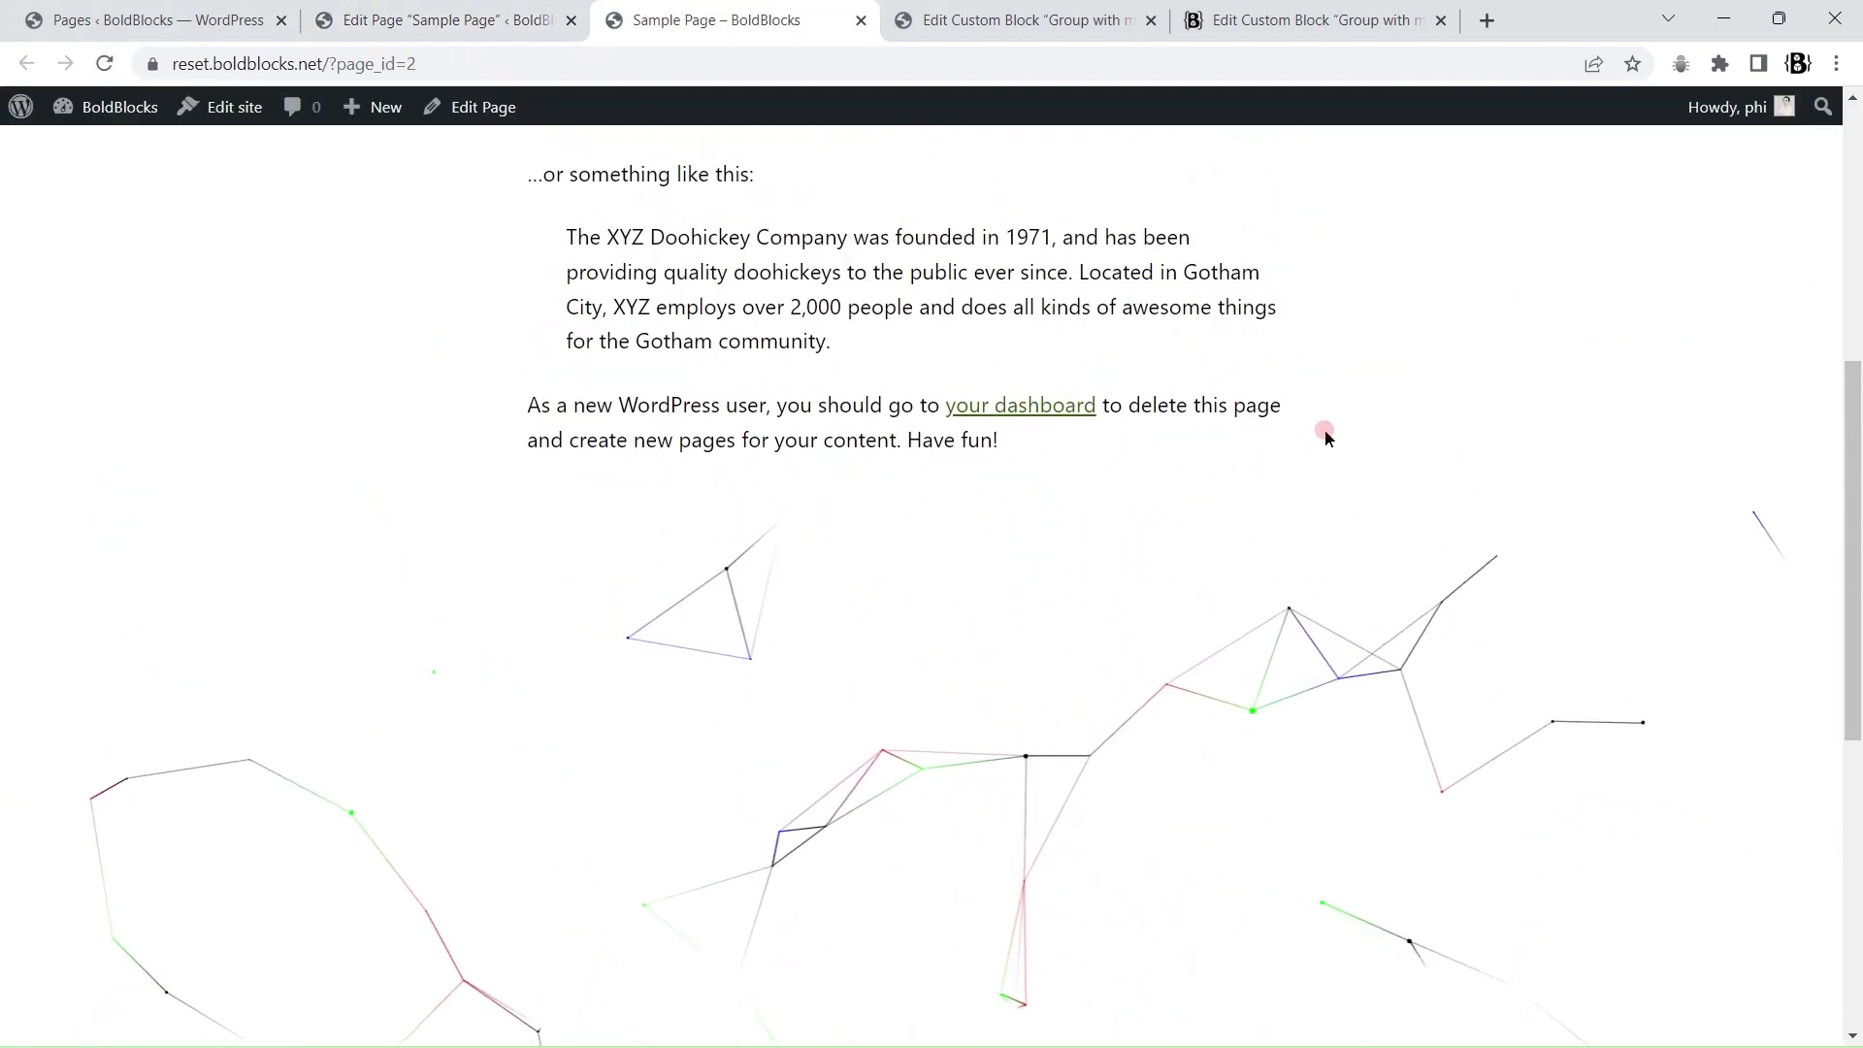
{"action": "scroll", "coordinate": [971, 388], "scroll_direction": "up", "scroll_amount": 10}
- Back in the page editor, set the particles group's background color to solid black and update the page
{"action": "left_click", "coordinate": [366, 16]}
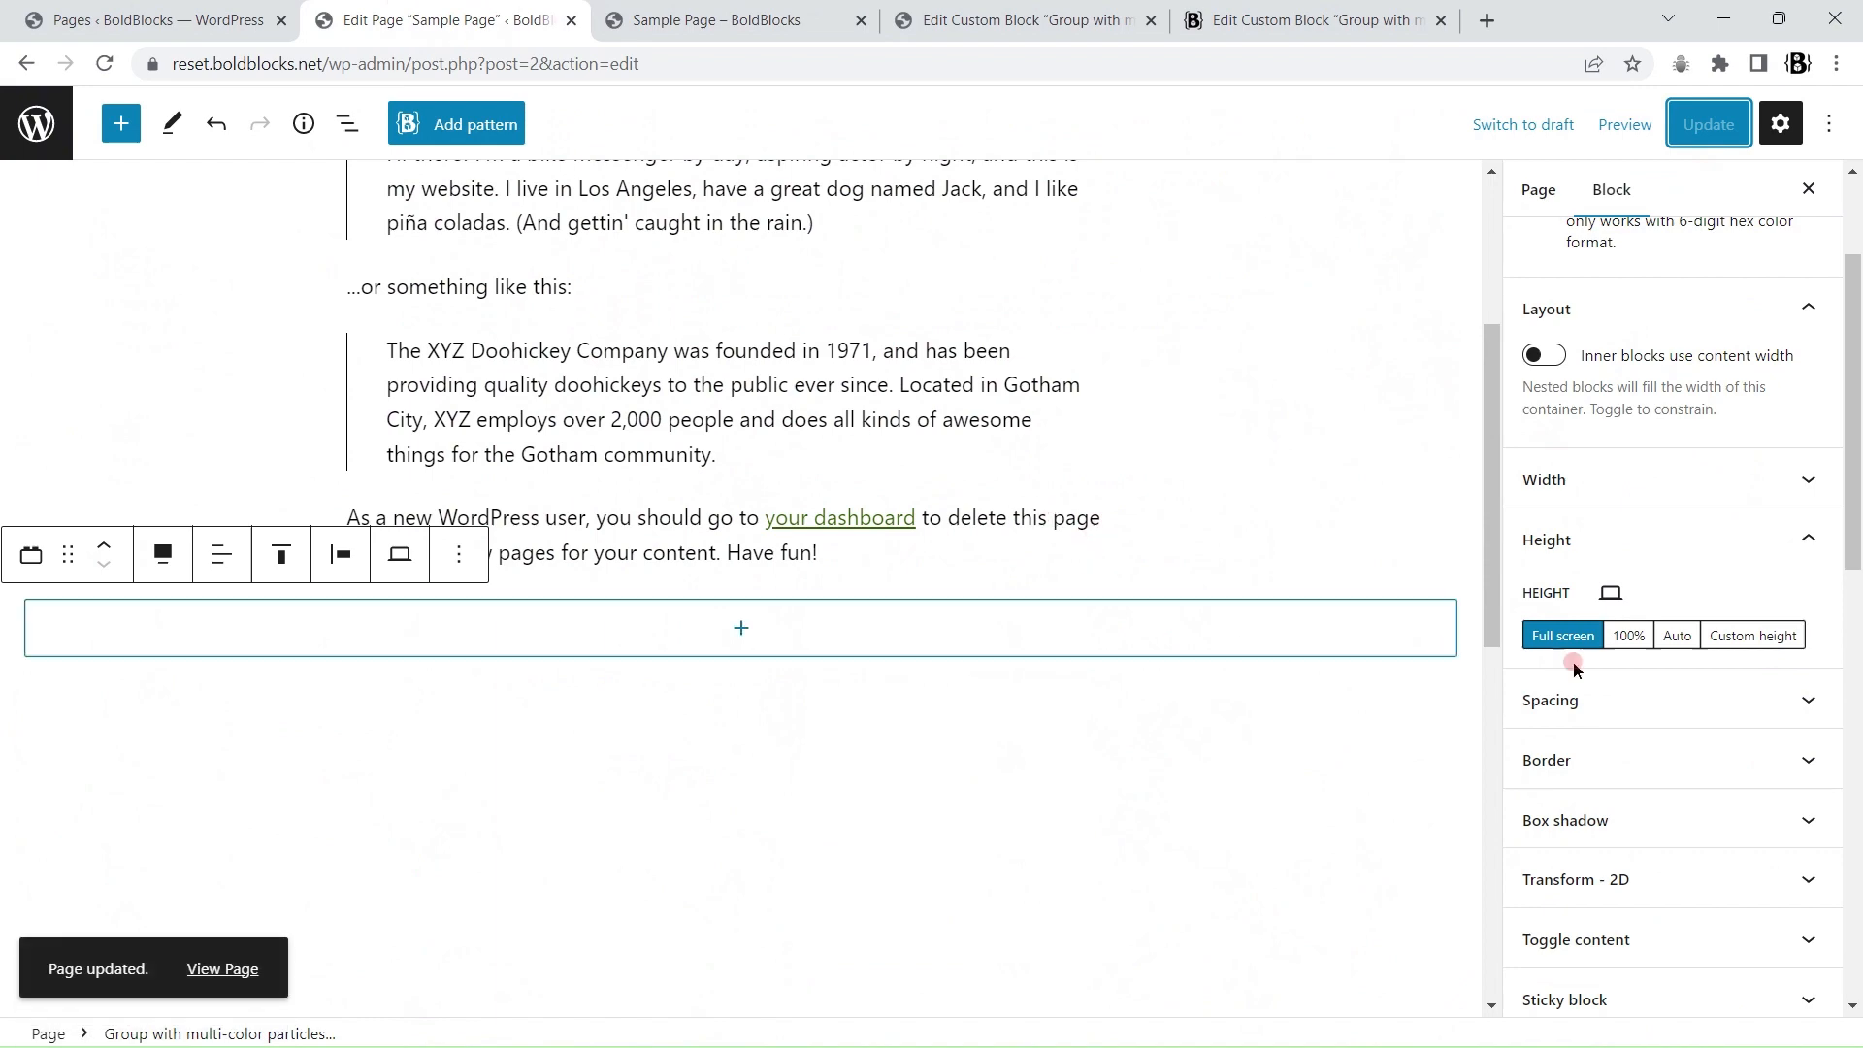
{"action": "scroll", "coordinate": [1669, 582], "scroll_direction": "down", "scroll_amount": 7}
{"action": "scroll", "coordinate": [1772, 662], "scroll_direction": "up", "scroll_amount": 3}
{"action": "scroll", "coordinate": [1776, 660], "scroll_direction": "down", "scroll_amount": 6}
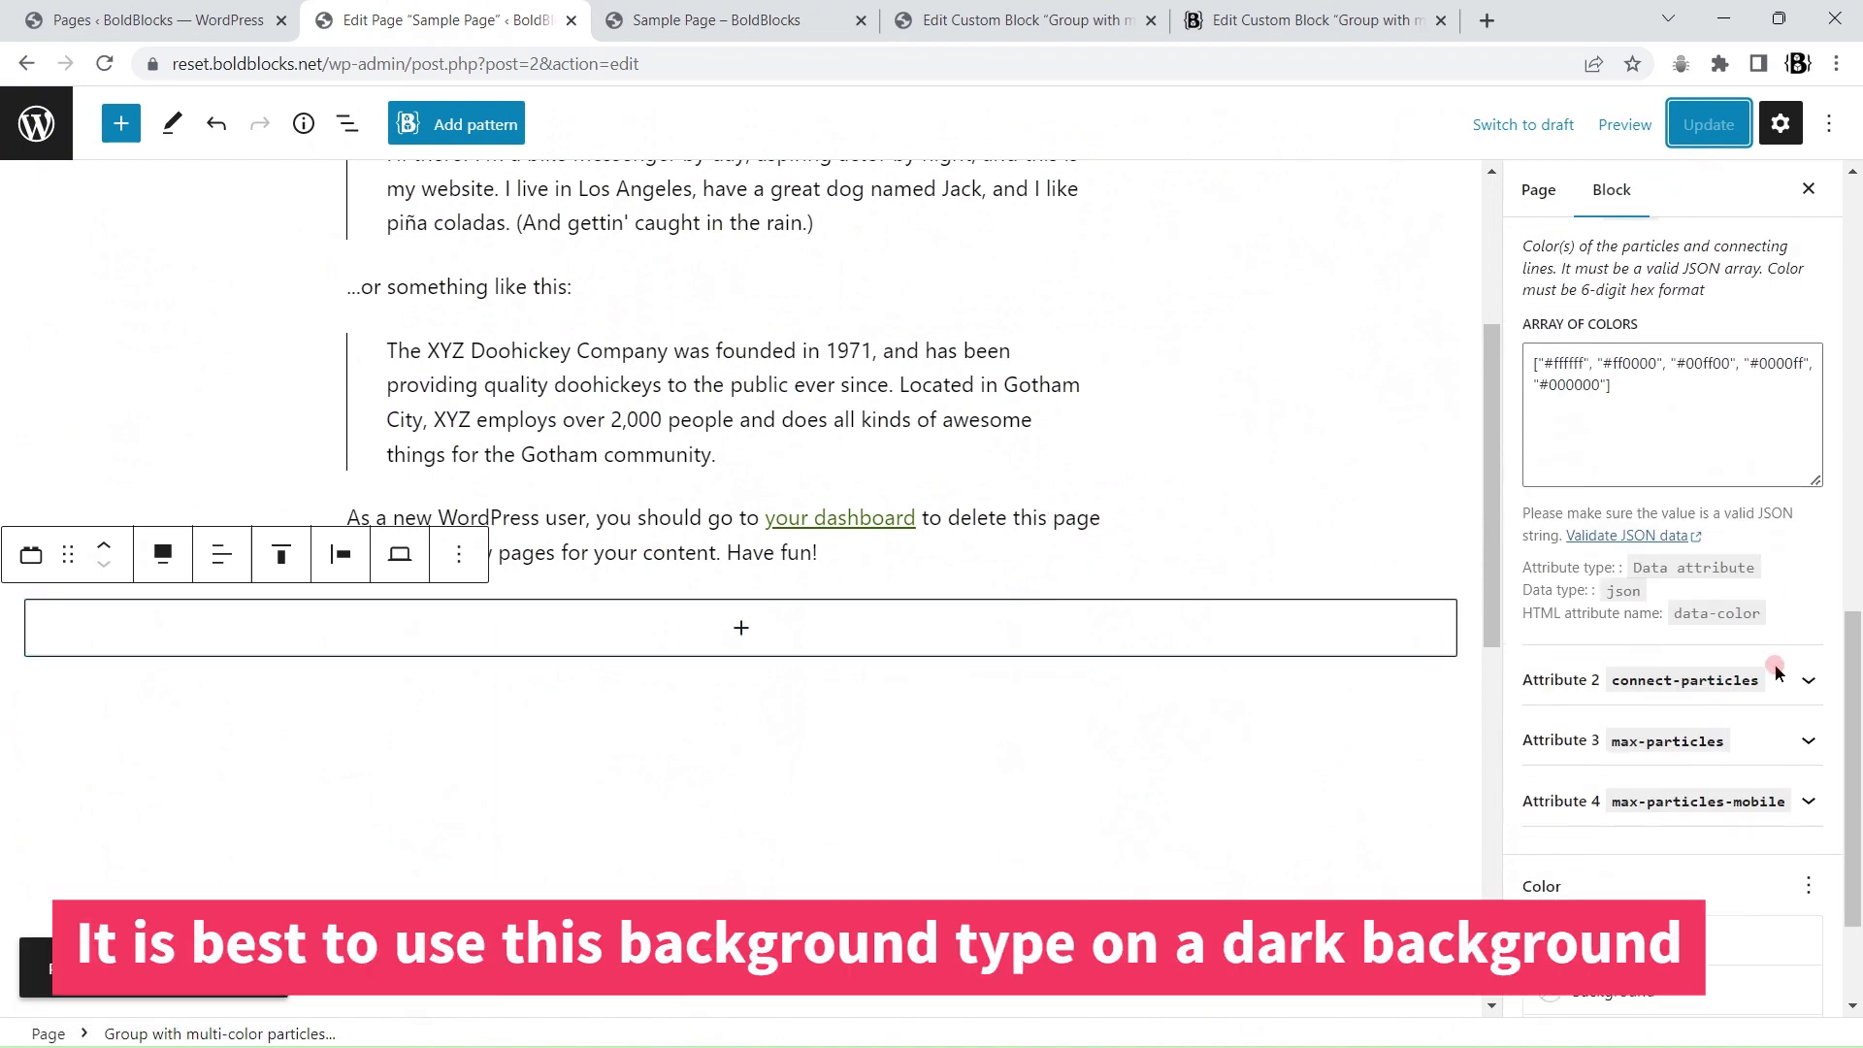
{"action": "left_click", "coordinate": [1680, 980]}
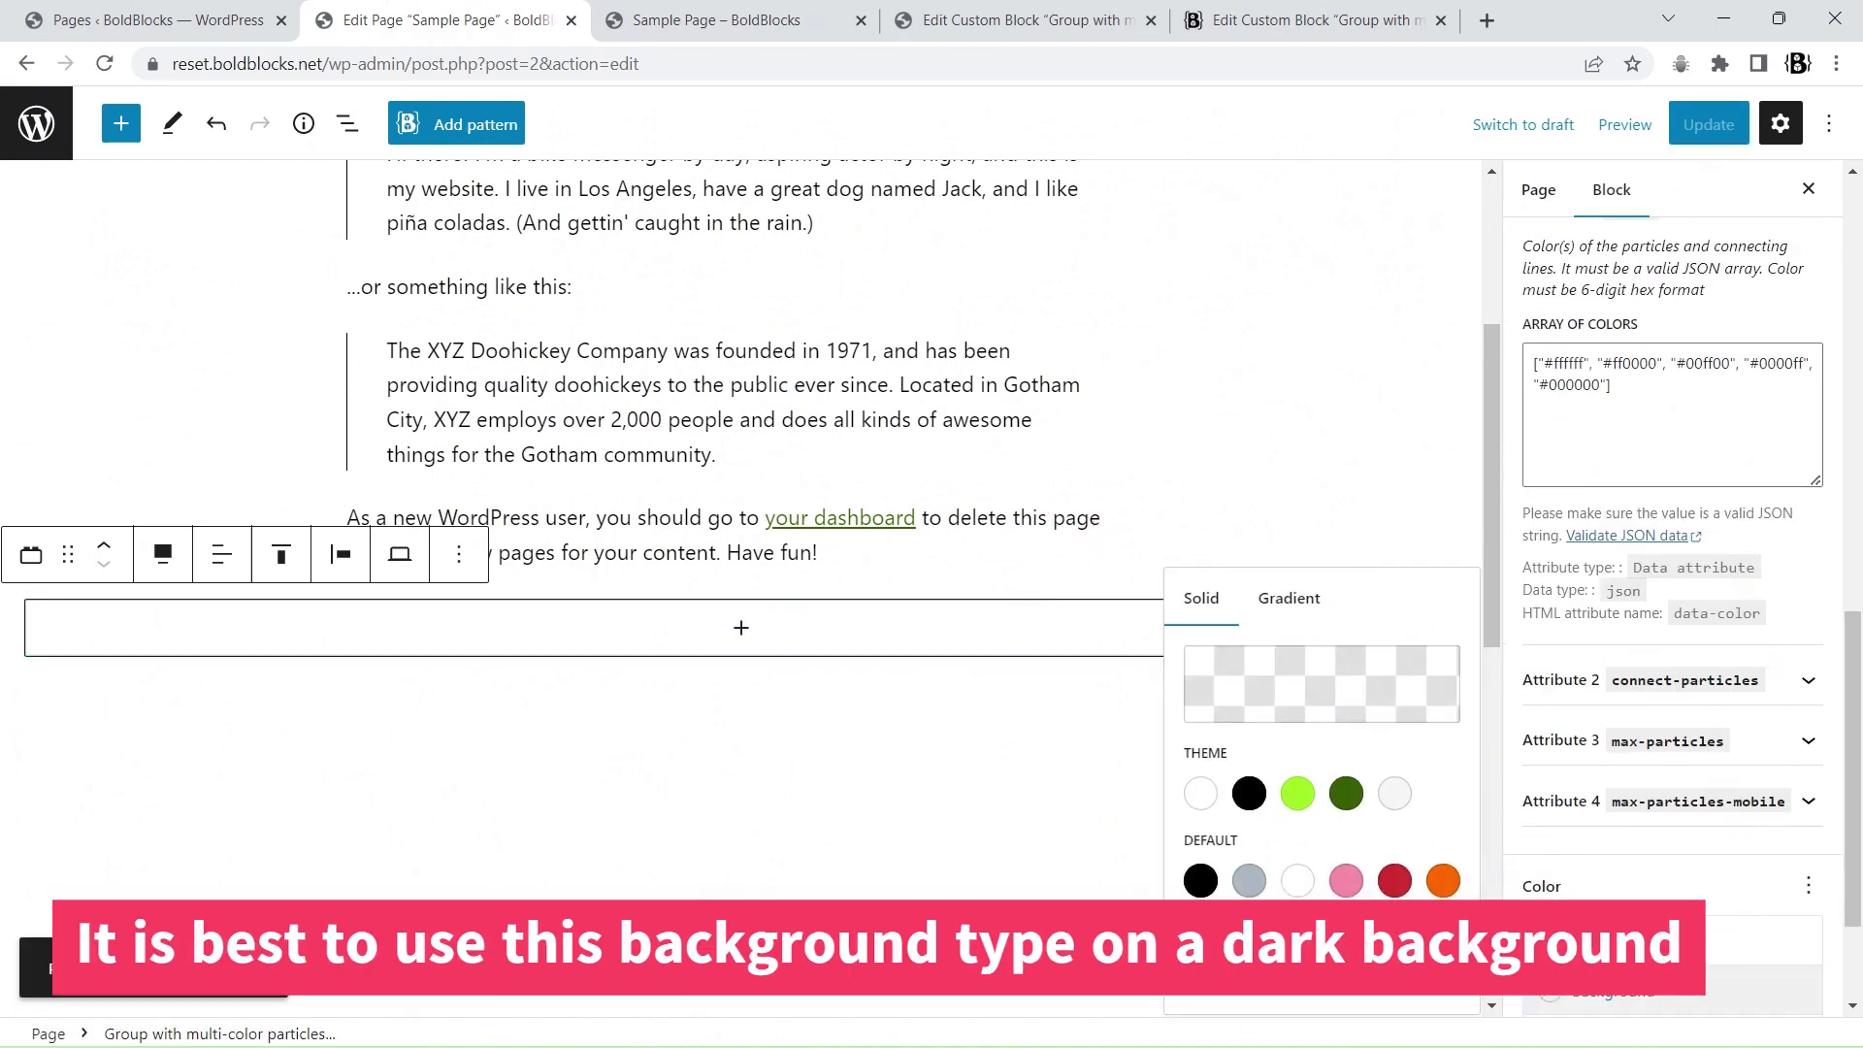
{"action": "left_click", "coordinate": [1249, 794]}
{"action": "left_click", "coordinate": [1709, 125]}
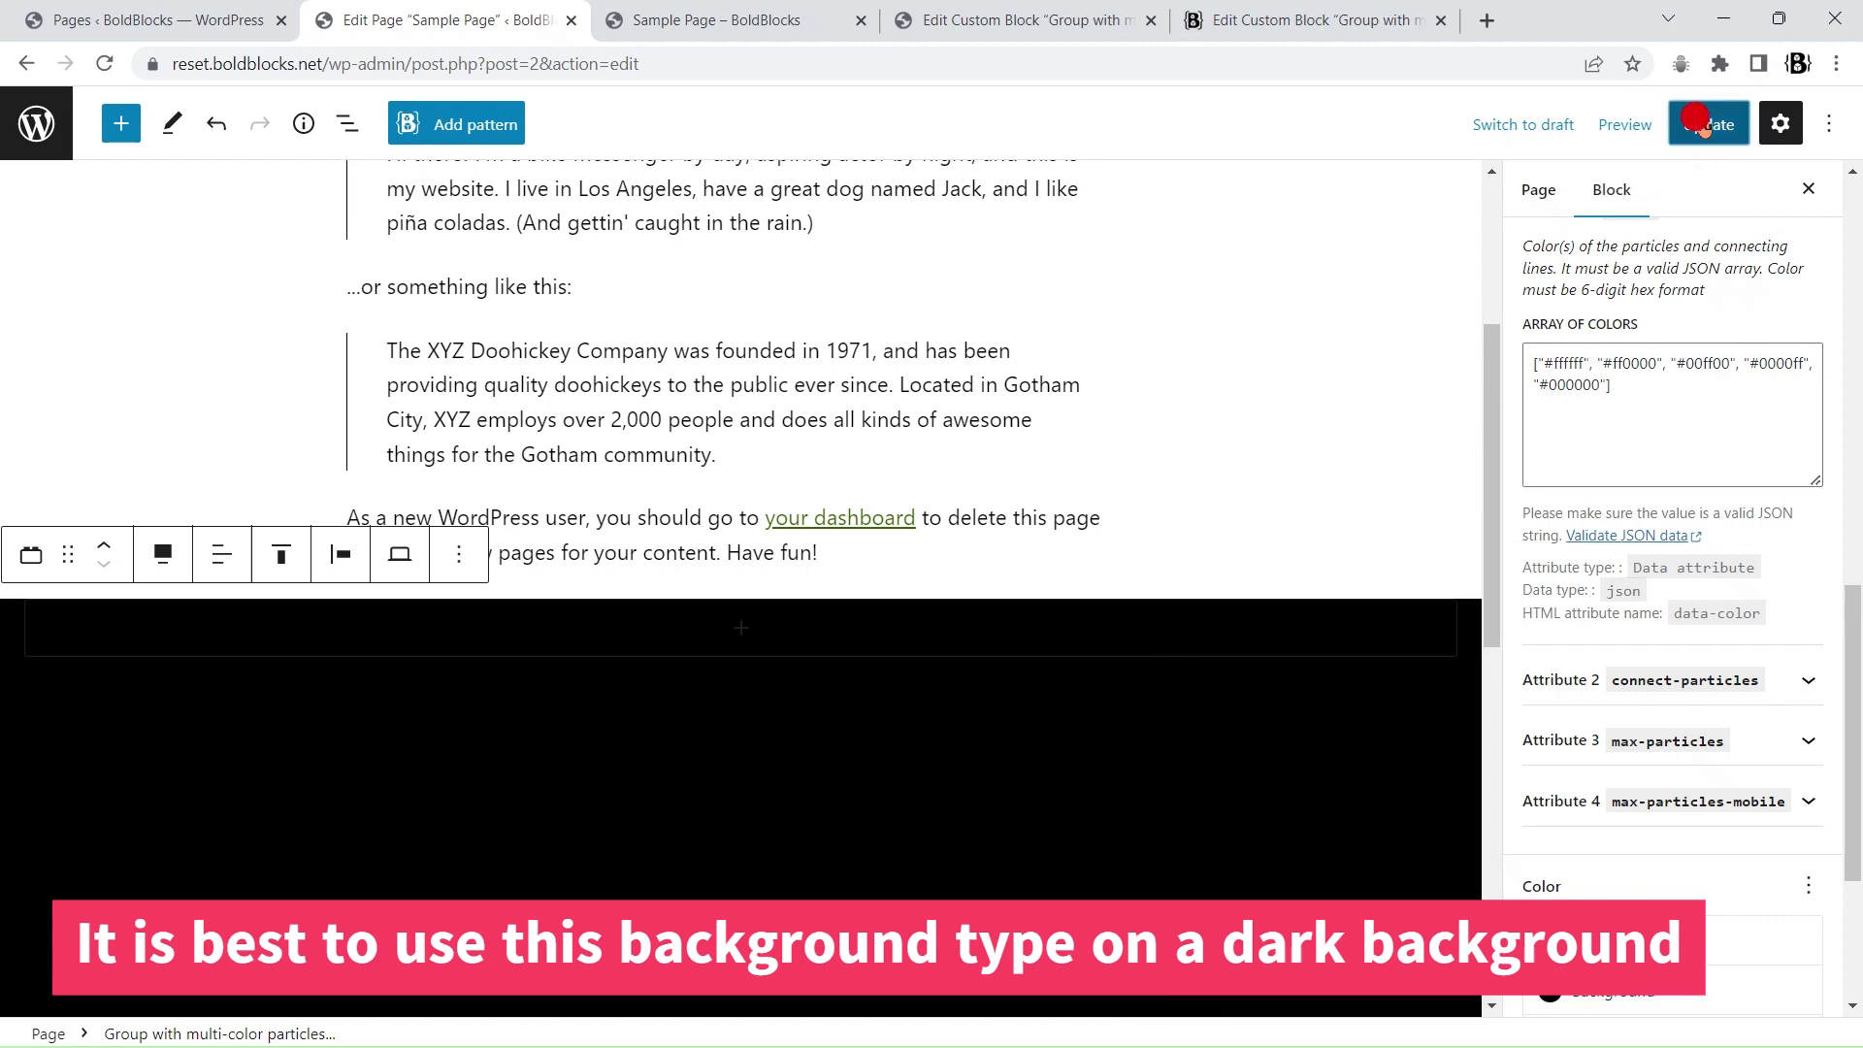
- Reload the published Sample Page and examine the particles on the black background
{"action": "left_click", "coordinate": [687, 34]}
{"action": "left_click", "coordinate": [105, 63]}
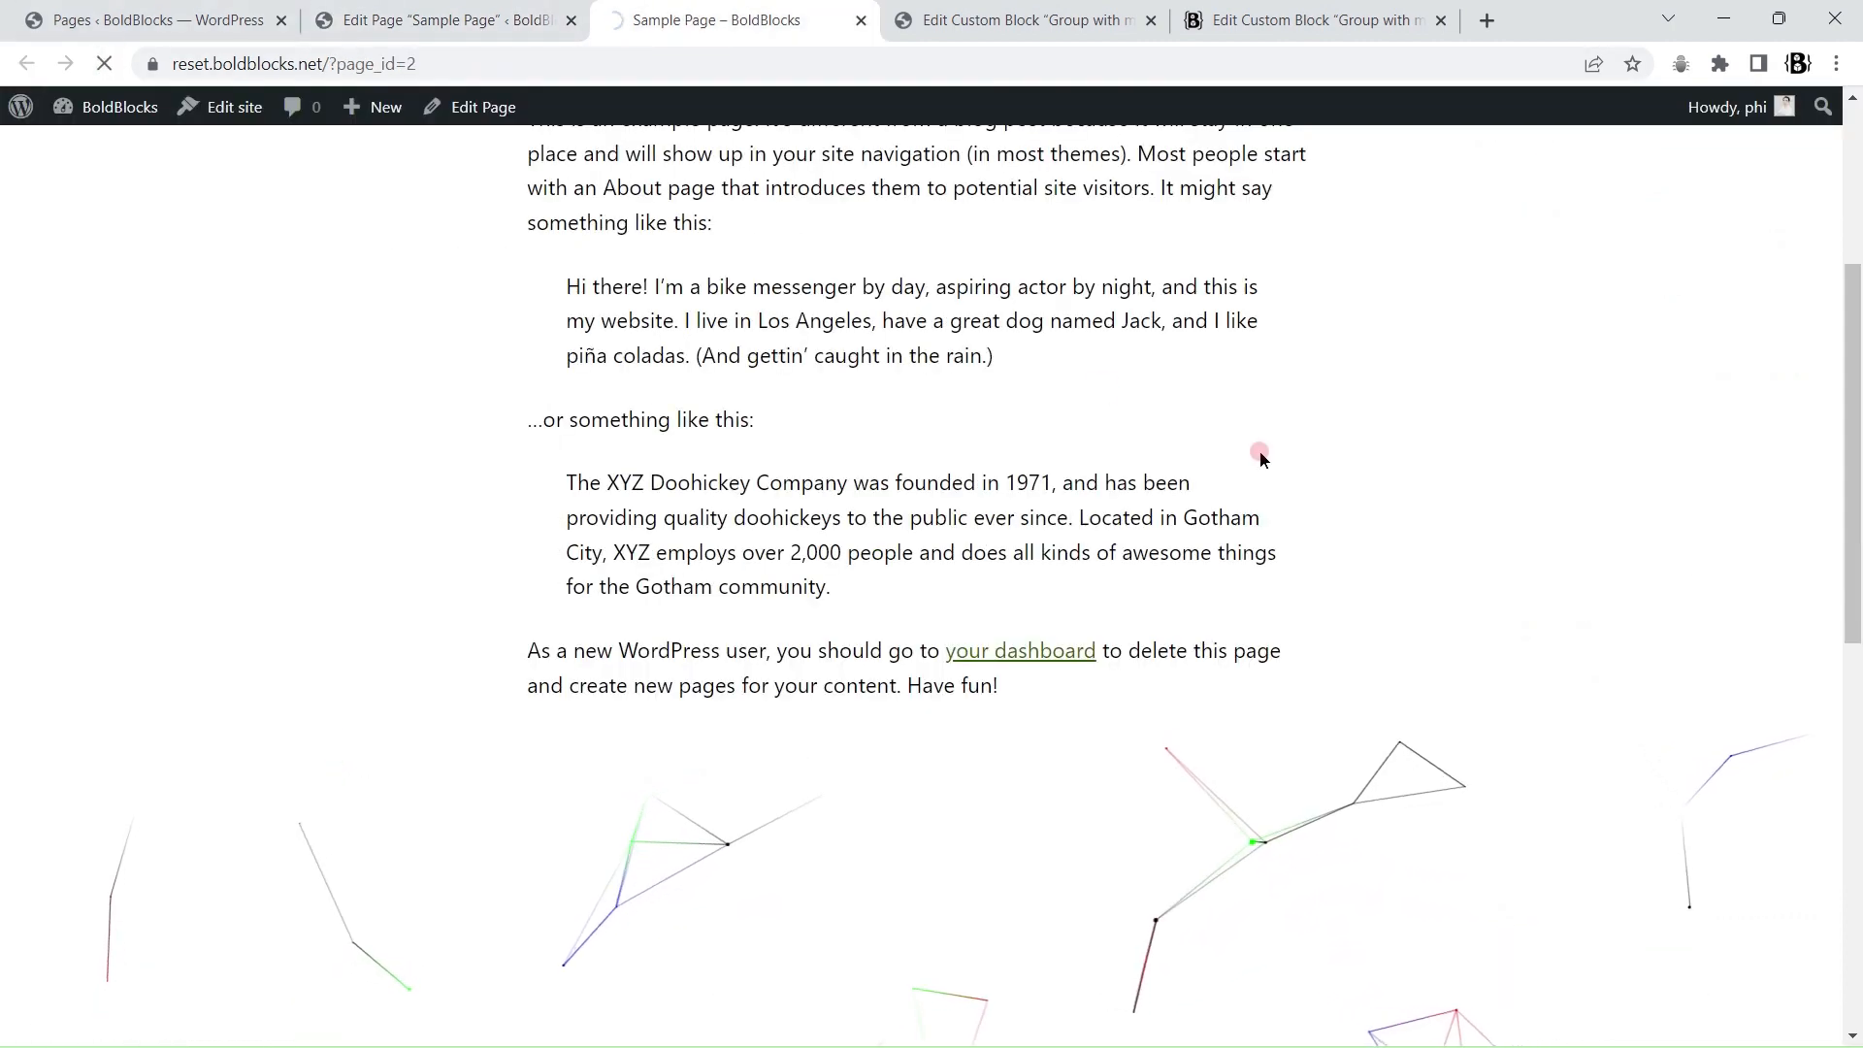
{"action": "scroll", "coordinate": [1261, 459], "scroll_direction": "down", "scroll_amount": 5}
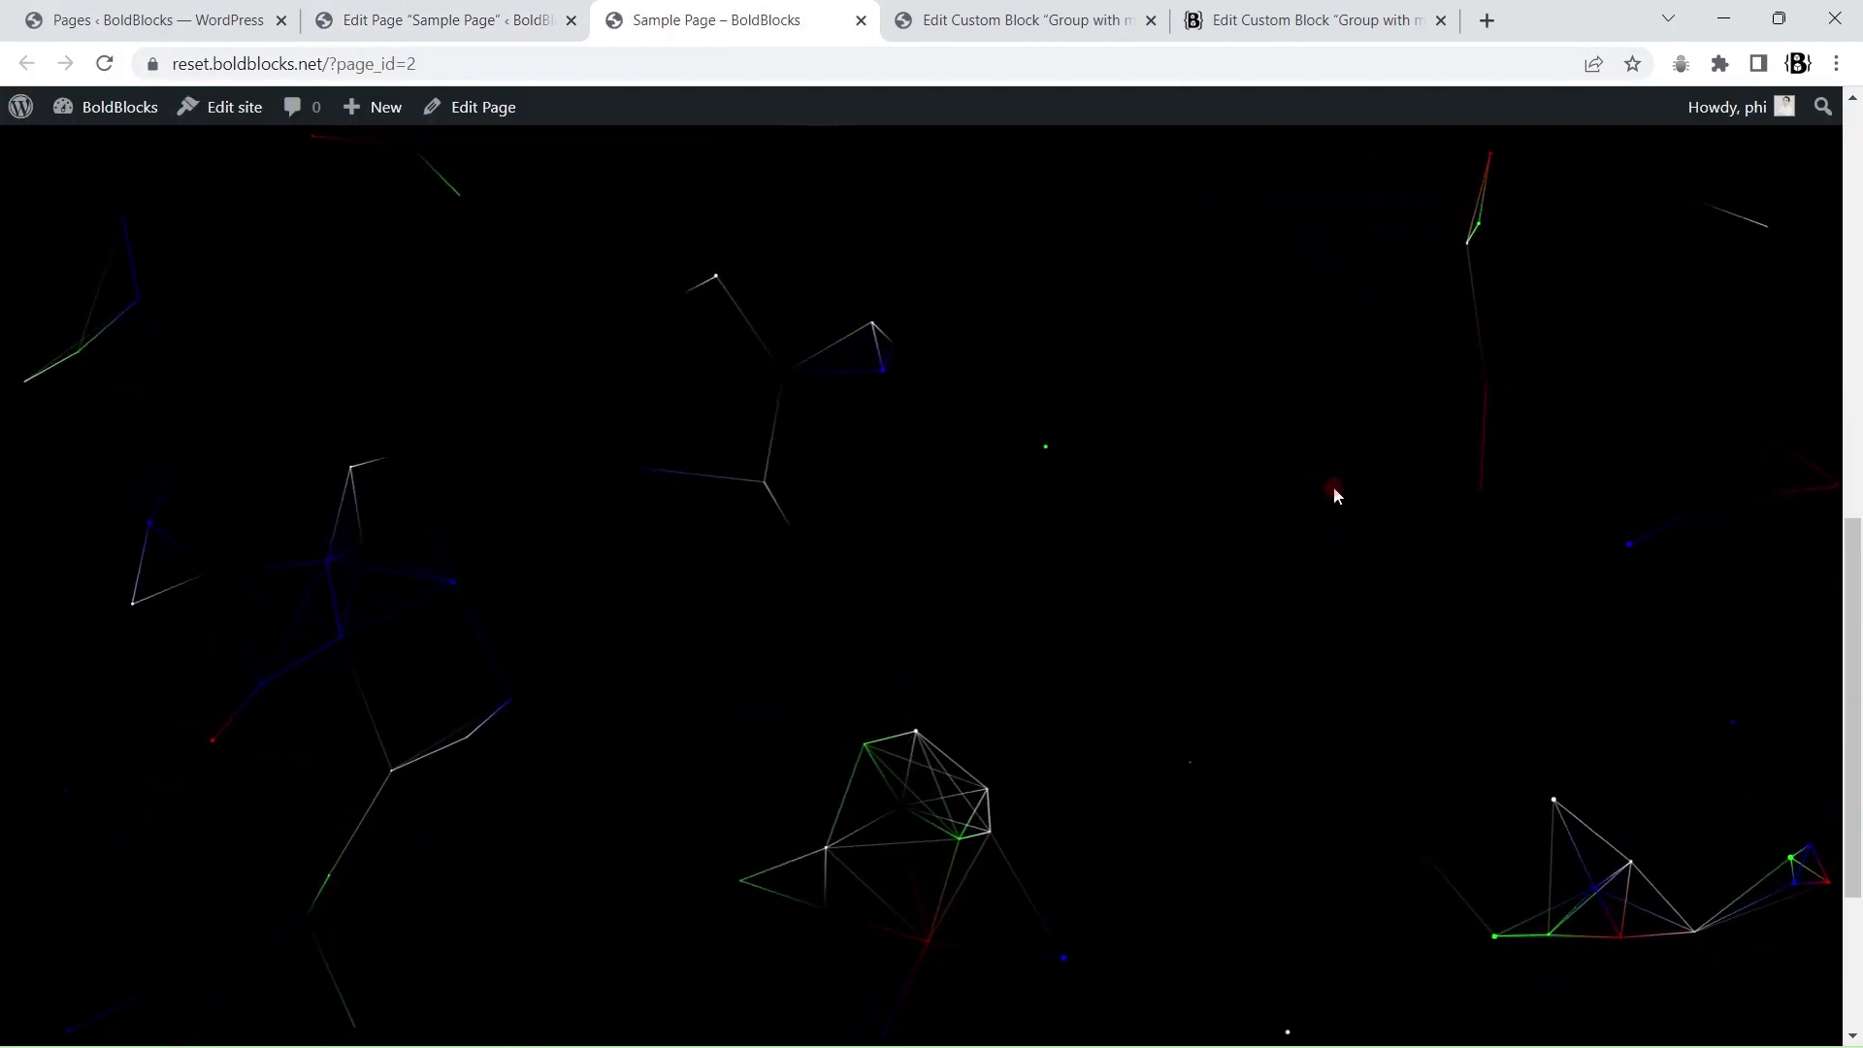
{"action": "scroll", "coordinate": [1334, 486], "scroll_direction": "down", "scroll_amount": 3}
{"action": "scroll", "coordinate": [1303, 499], "scroll_direction": "up", "scroll_amount": 5}
- Return to the page editor and add an empty paragraph inside the particles group
{"action": "left_click", "coordinate": [416, 11]}
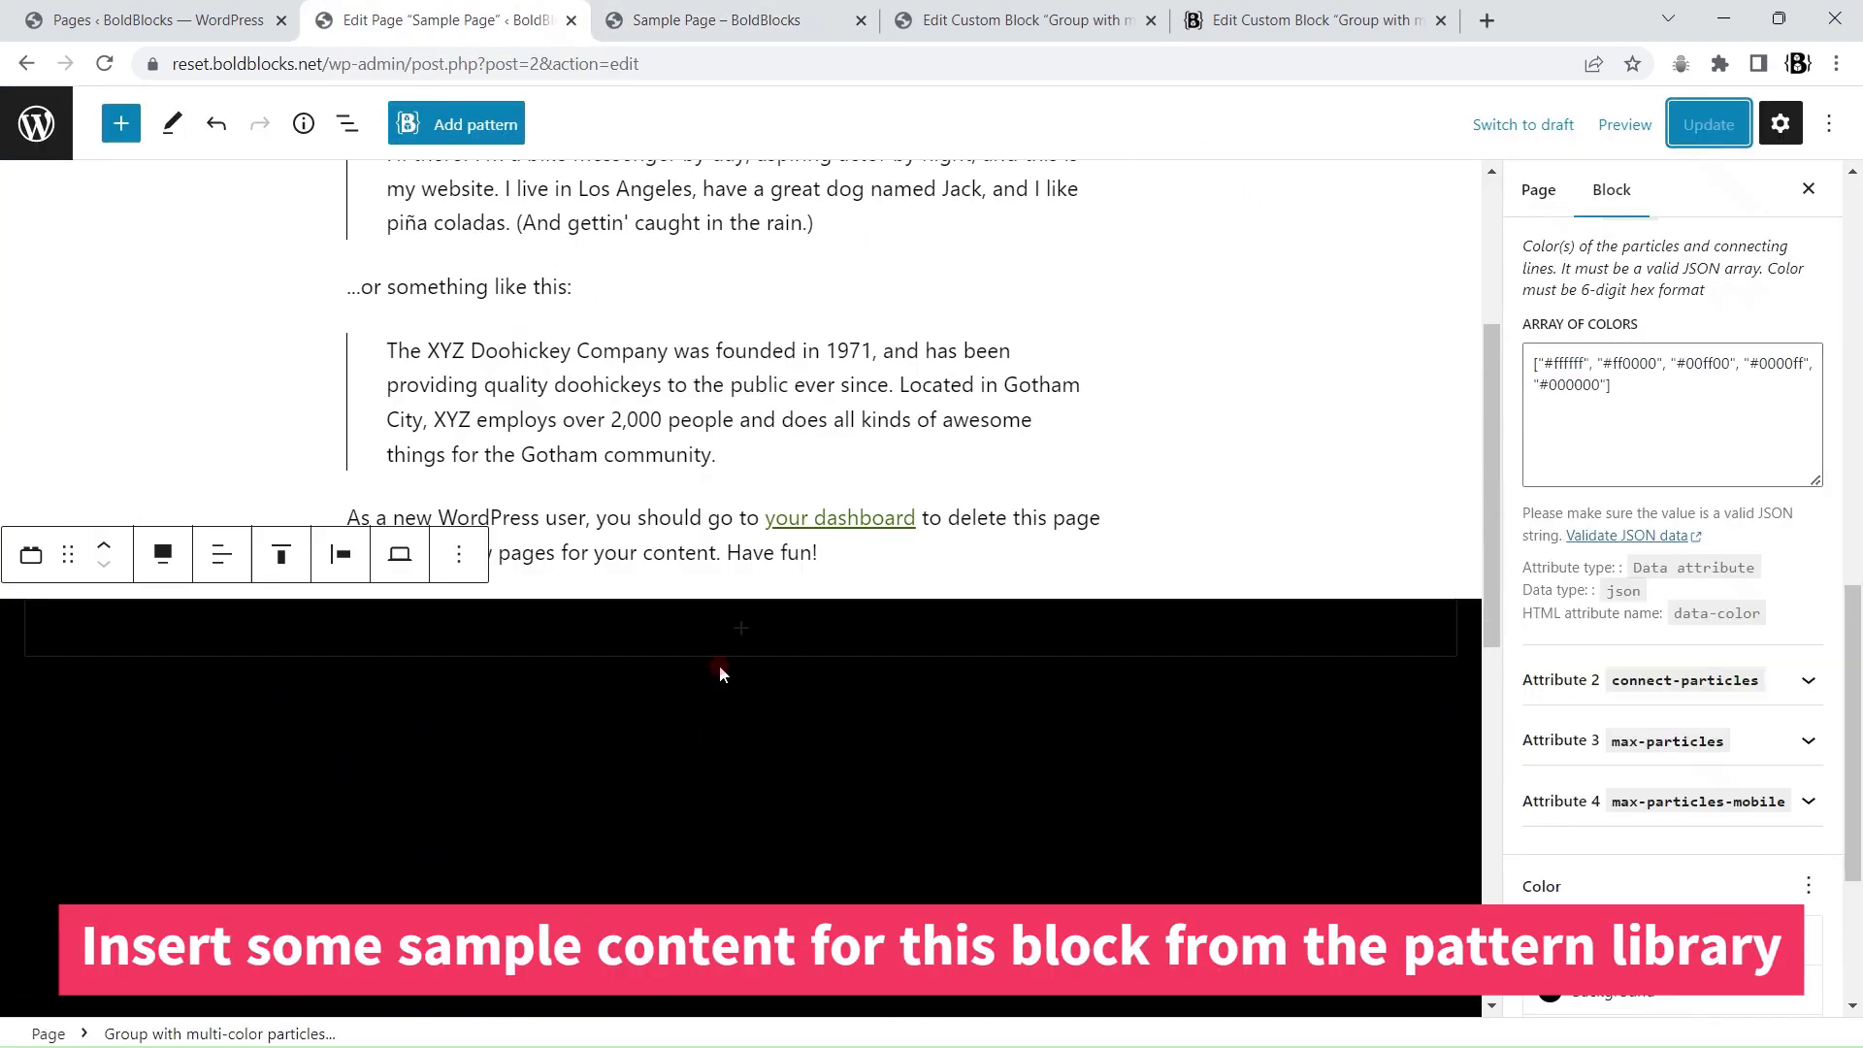
{"action": "left_click", "coordinate": [737, 631]}
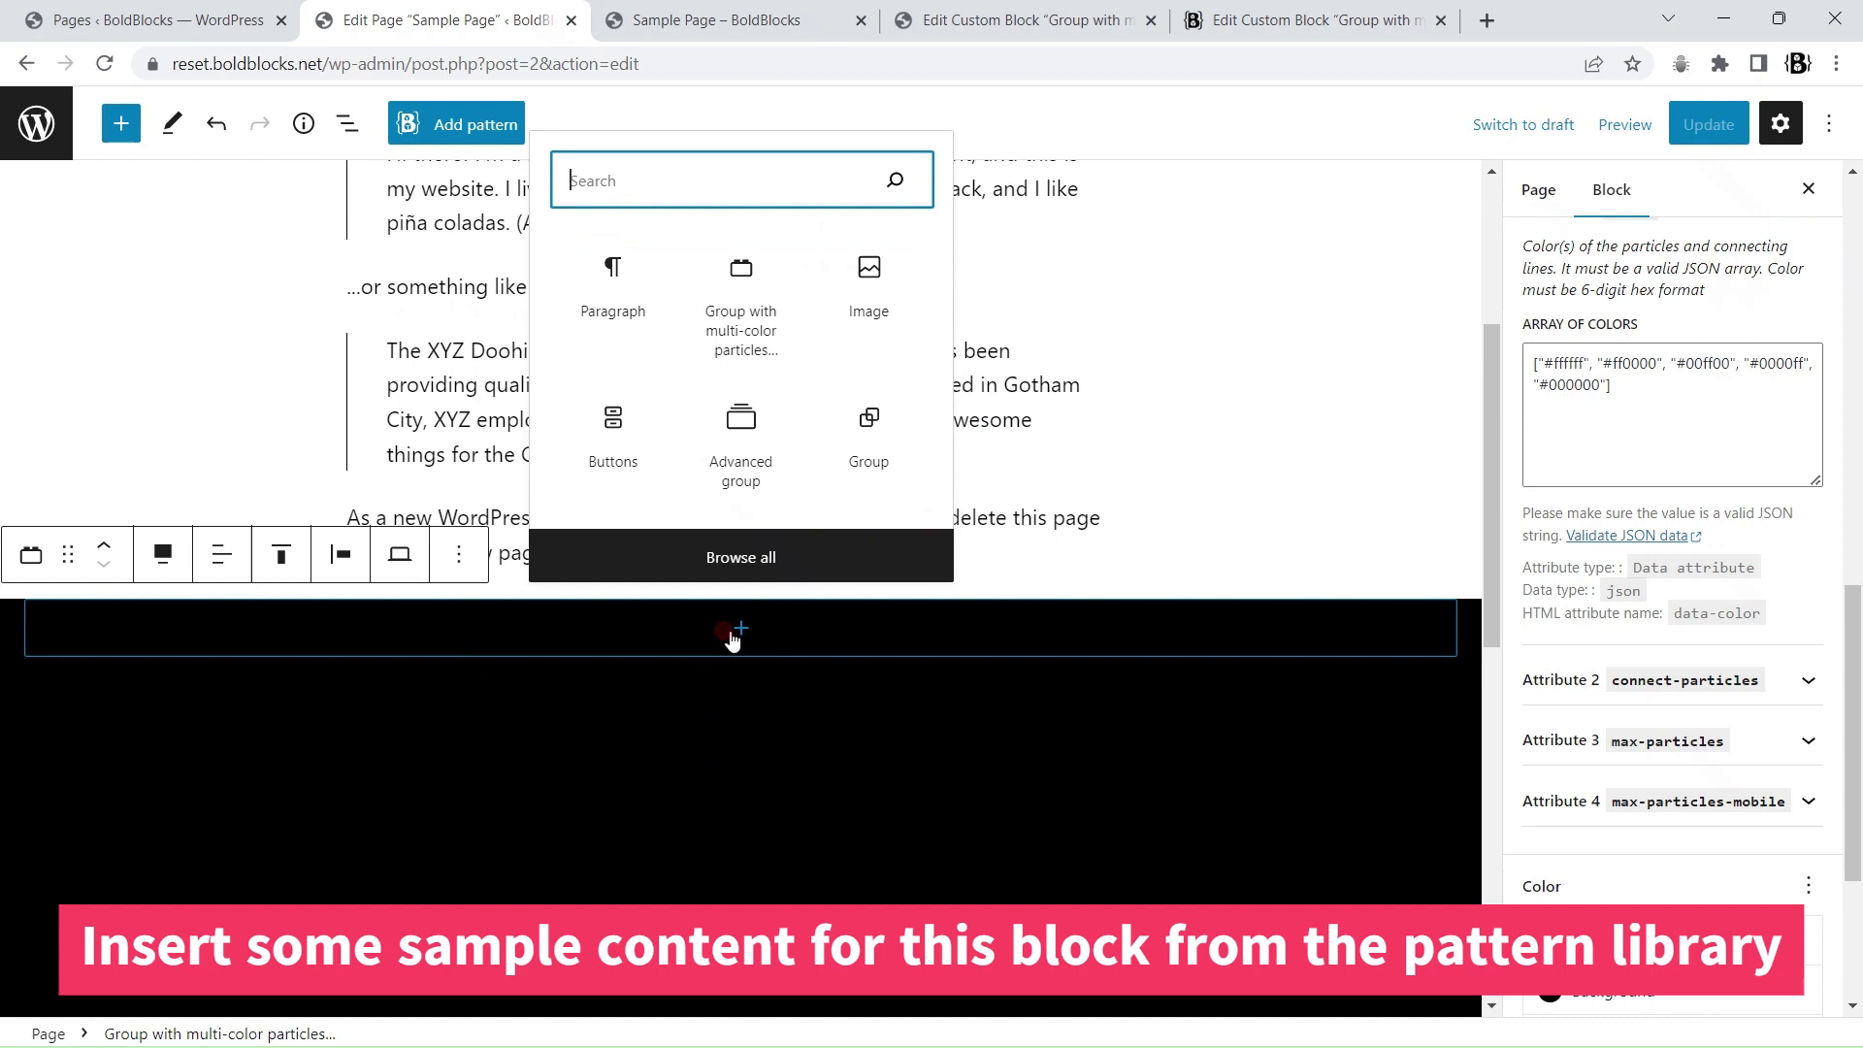
{"action": "left_click", "coordinate": [573, 243]}
- Browse the pattern library and install the SVG Block that the three-column grid pattern with background image requires
{"action": "left_click", "coordinate": [435, 131]}
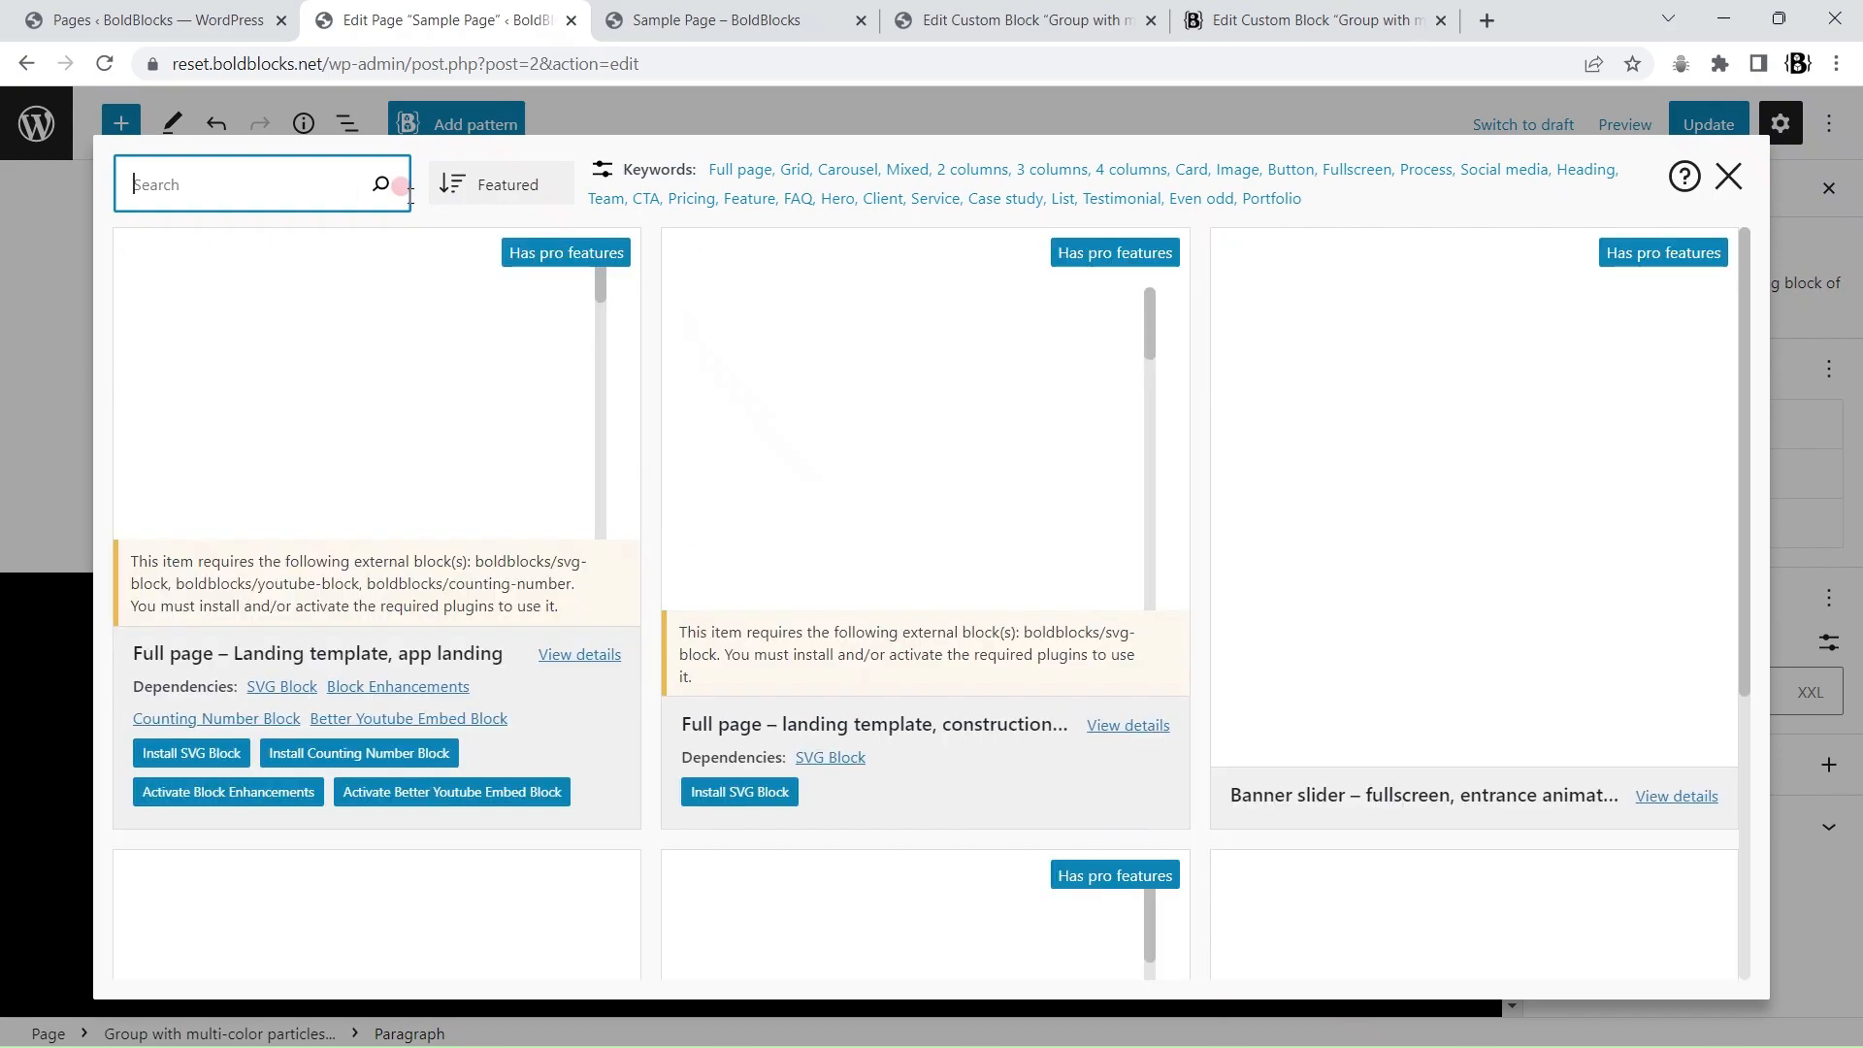
{"action": "scroll", "coordinate": [1282, 544], "scroll_direction": "down", "scroll_amount": 5}
{"action": "scroll", "coordinate": [777, 437], "scroll_direction": "up", "scroll_amount": 3}
{"action": "scroll", "coordinate": [767, 428], "scroll_direction": "down", "scroll_amount": 5}
{"action": "scroll", "coordinate": [505, 646], "scroll_direction": "down", "scroll_amount": 3}
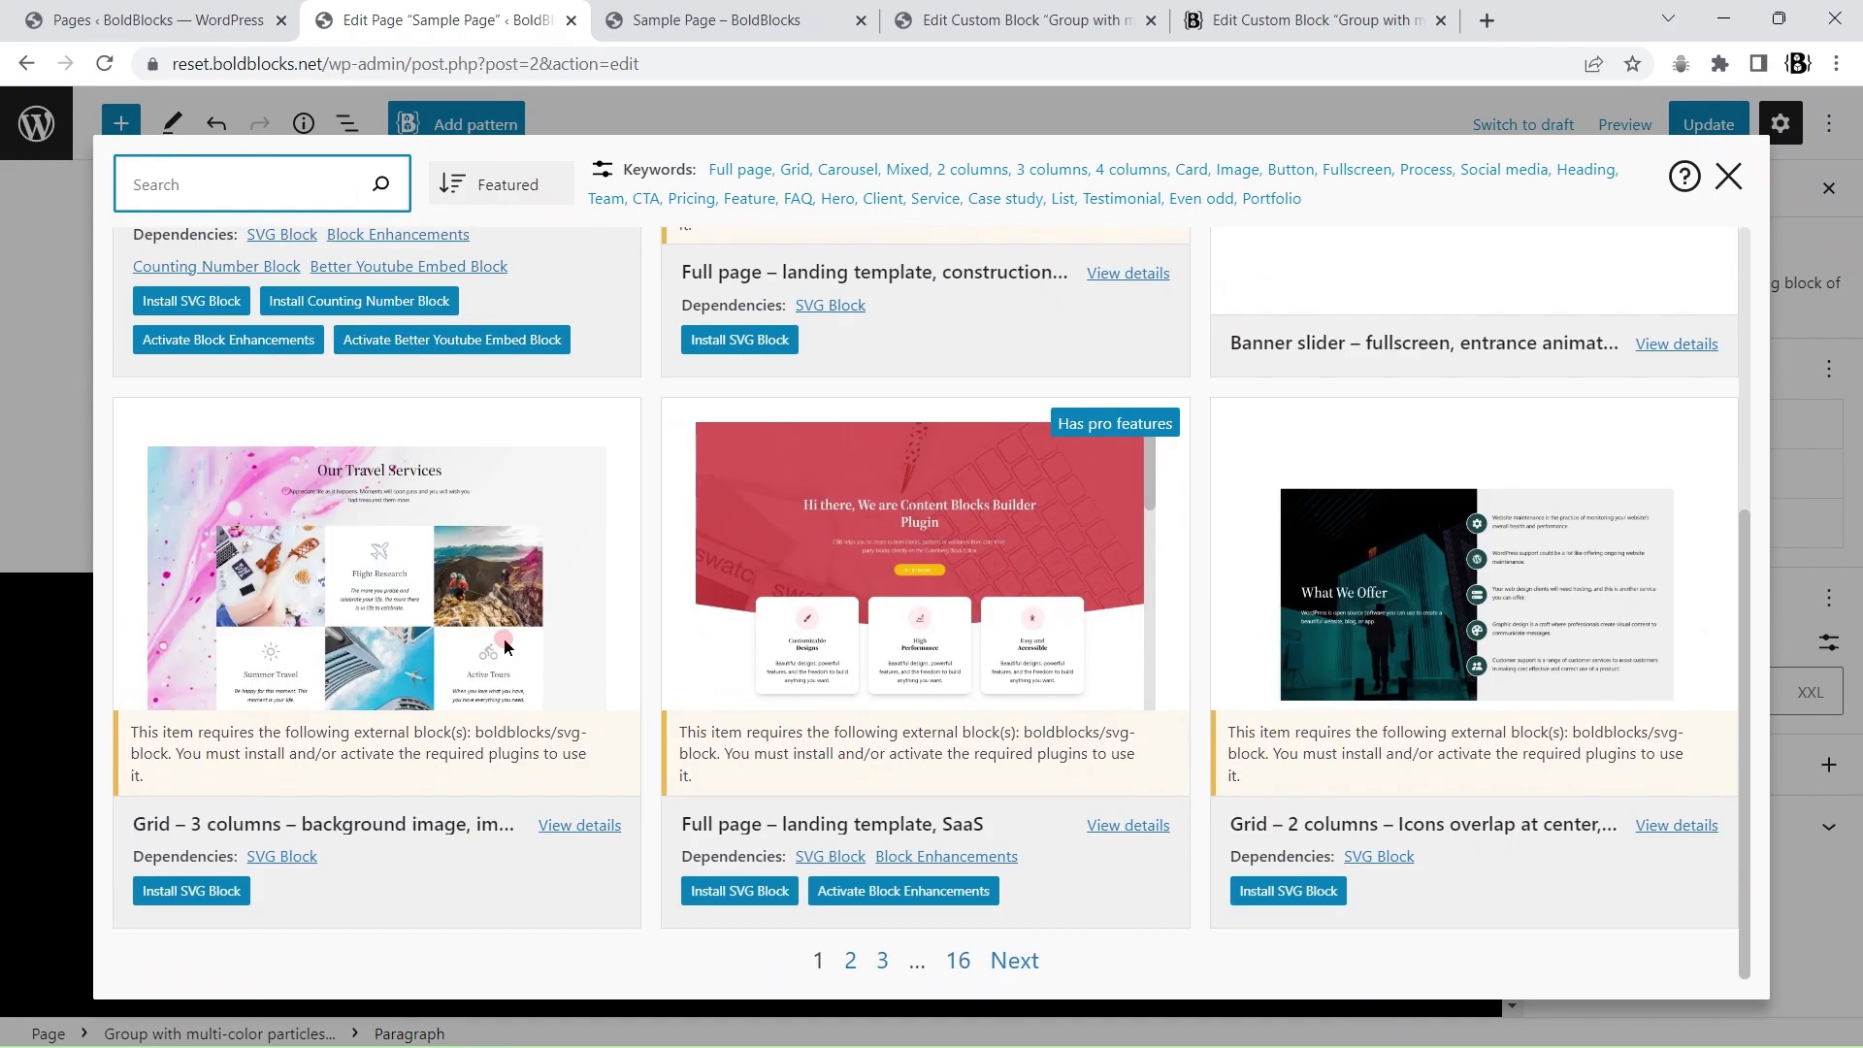
{"action": "left_click", "coordinate": [201, 891]}
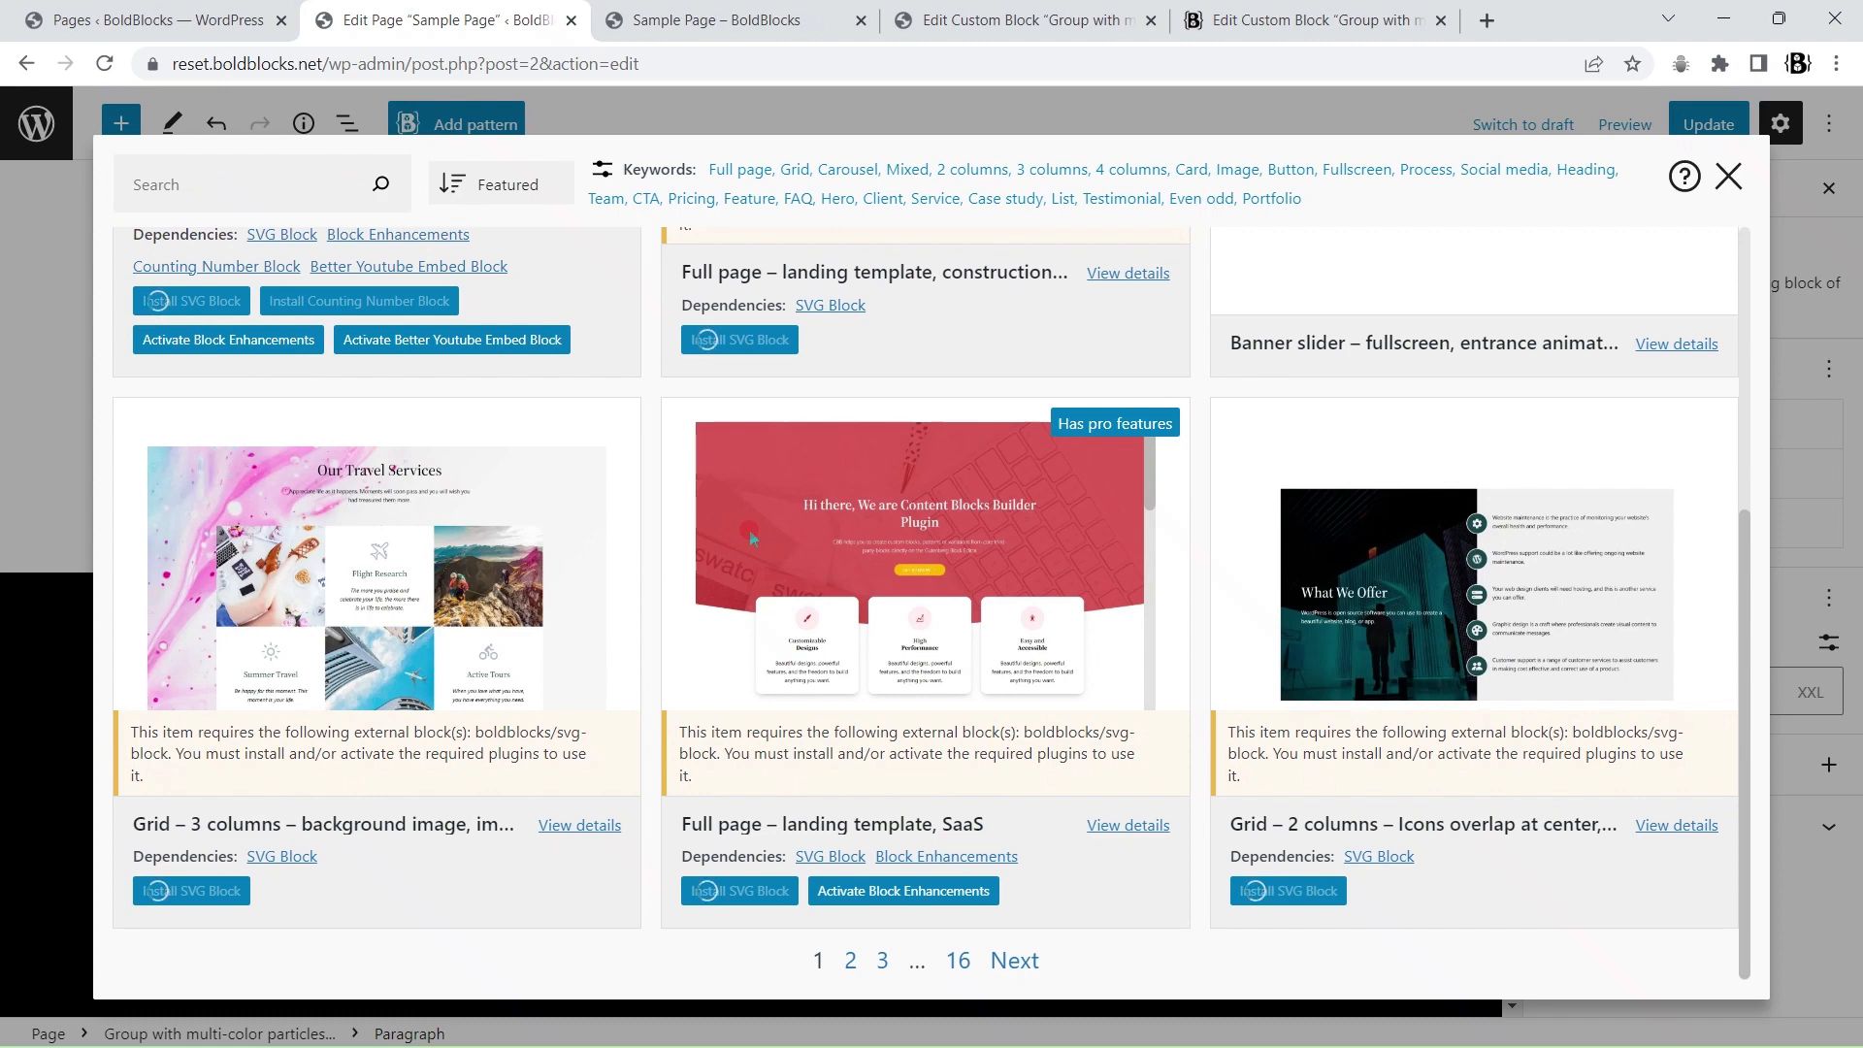
- Insert the pattern "Grid – 3 columns – background image, image text" from the pattern library into the page
{"action": "left_click", "coordinate": [1040, 209]}
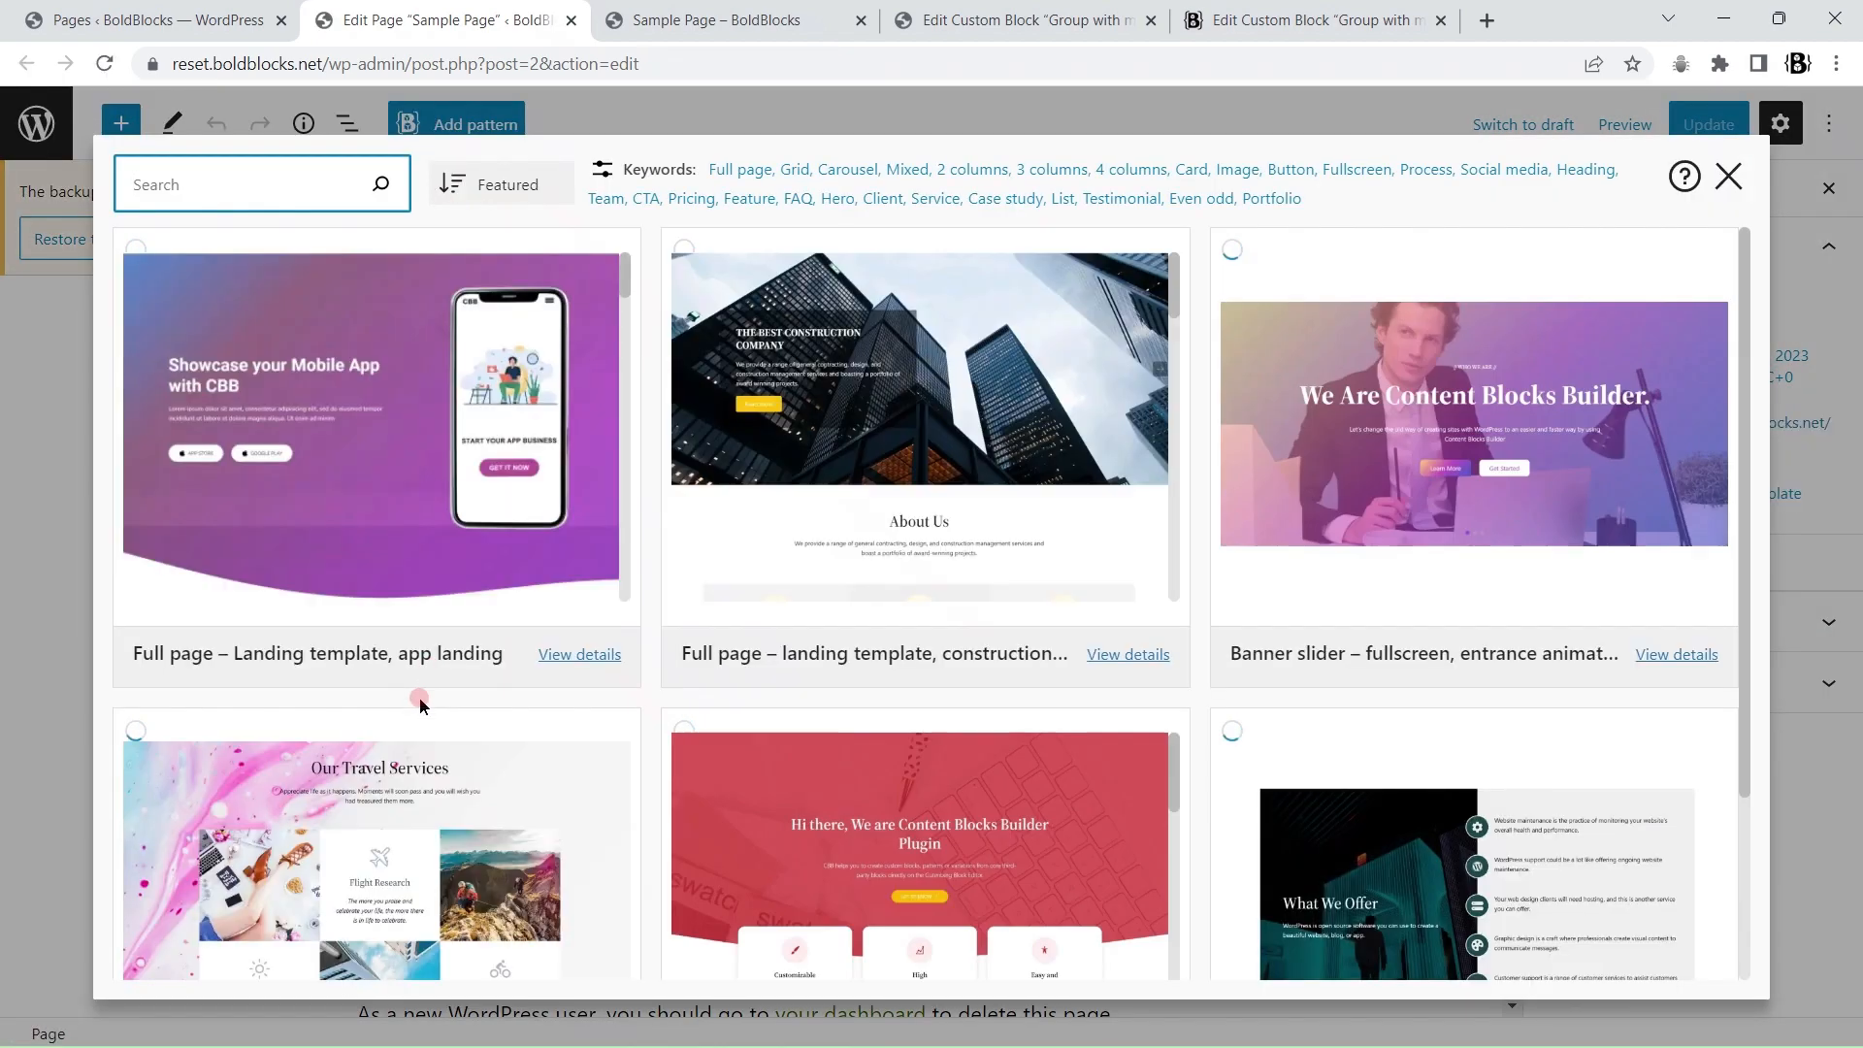
{"action": "scroll", "coordinate": [417, 735], "scroll_direction": "down", "scroll_amount": 3}
{"action": "left_click", "coordinate": [379, 594]}
- Move the inserted Advanced group into the multi-color particles group in the block structure and expand the particles group
{"action": "scroll", "coordinate": [427, 584], "scroll_direction": "up", "scroll_amount": 5}
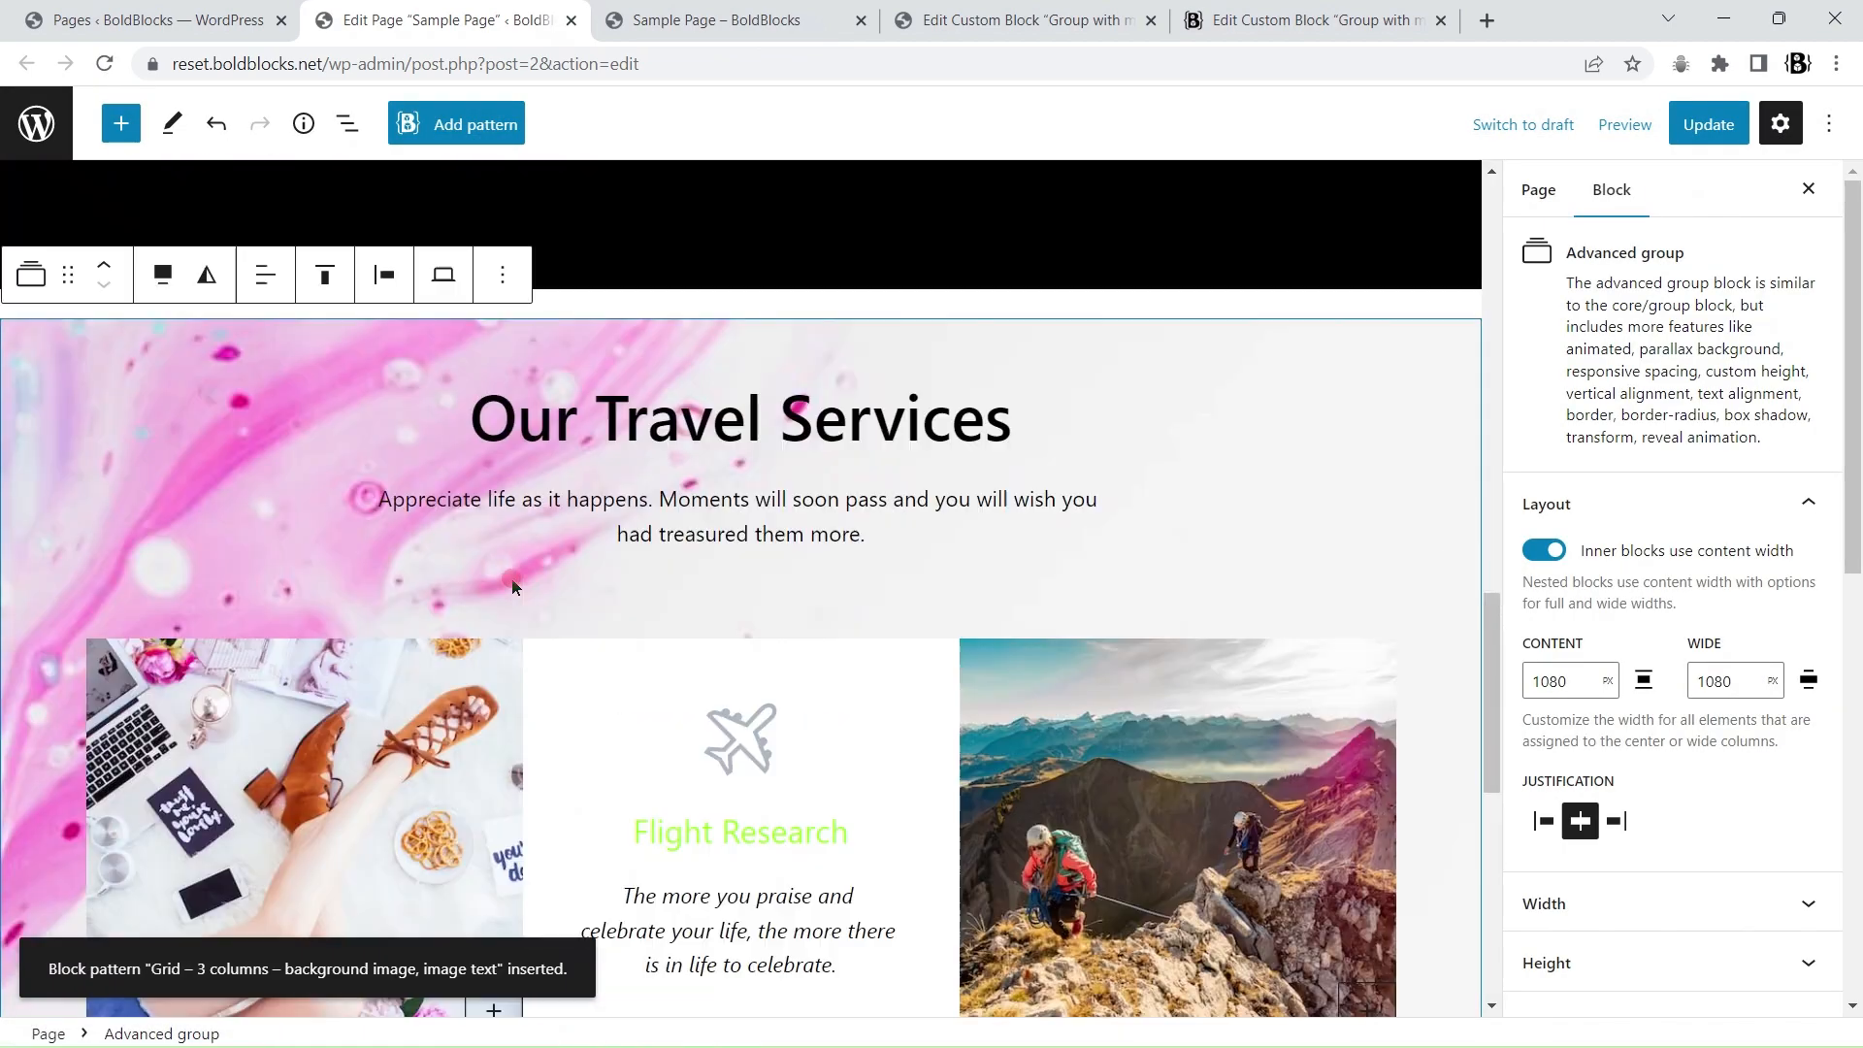
{"action": "scroll", "coordinate": [314, 512], "scroll_direction": "down", "scroll_amount": 2}
{"action": "scroll", "coordinate": [324, 512], "scroll_direction": "up", "scroll_amount": 5}
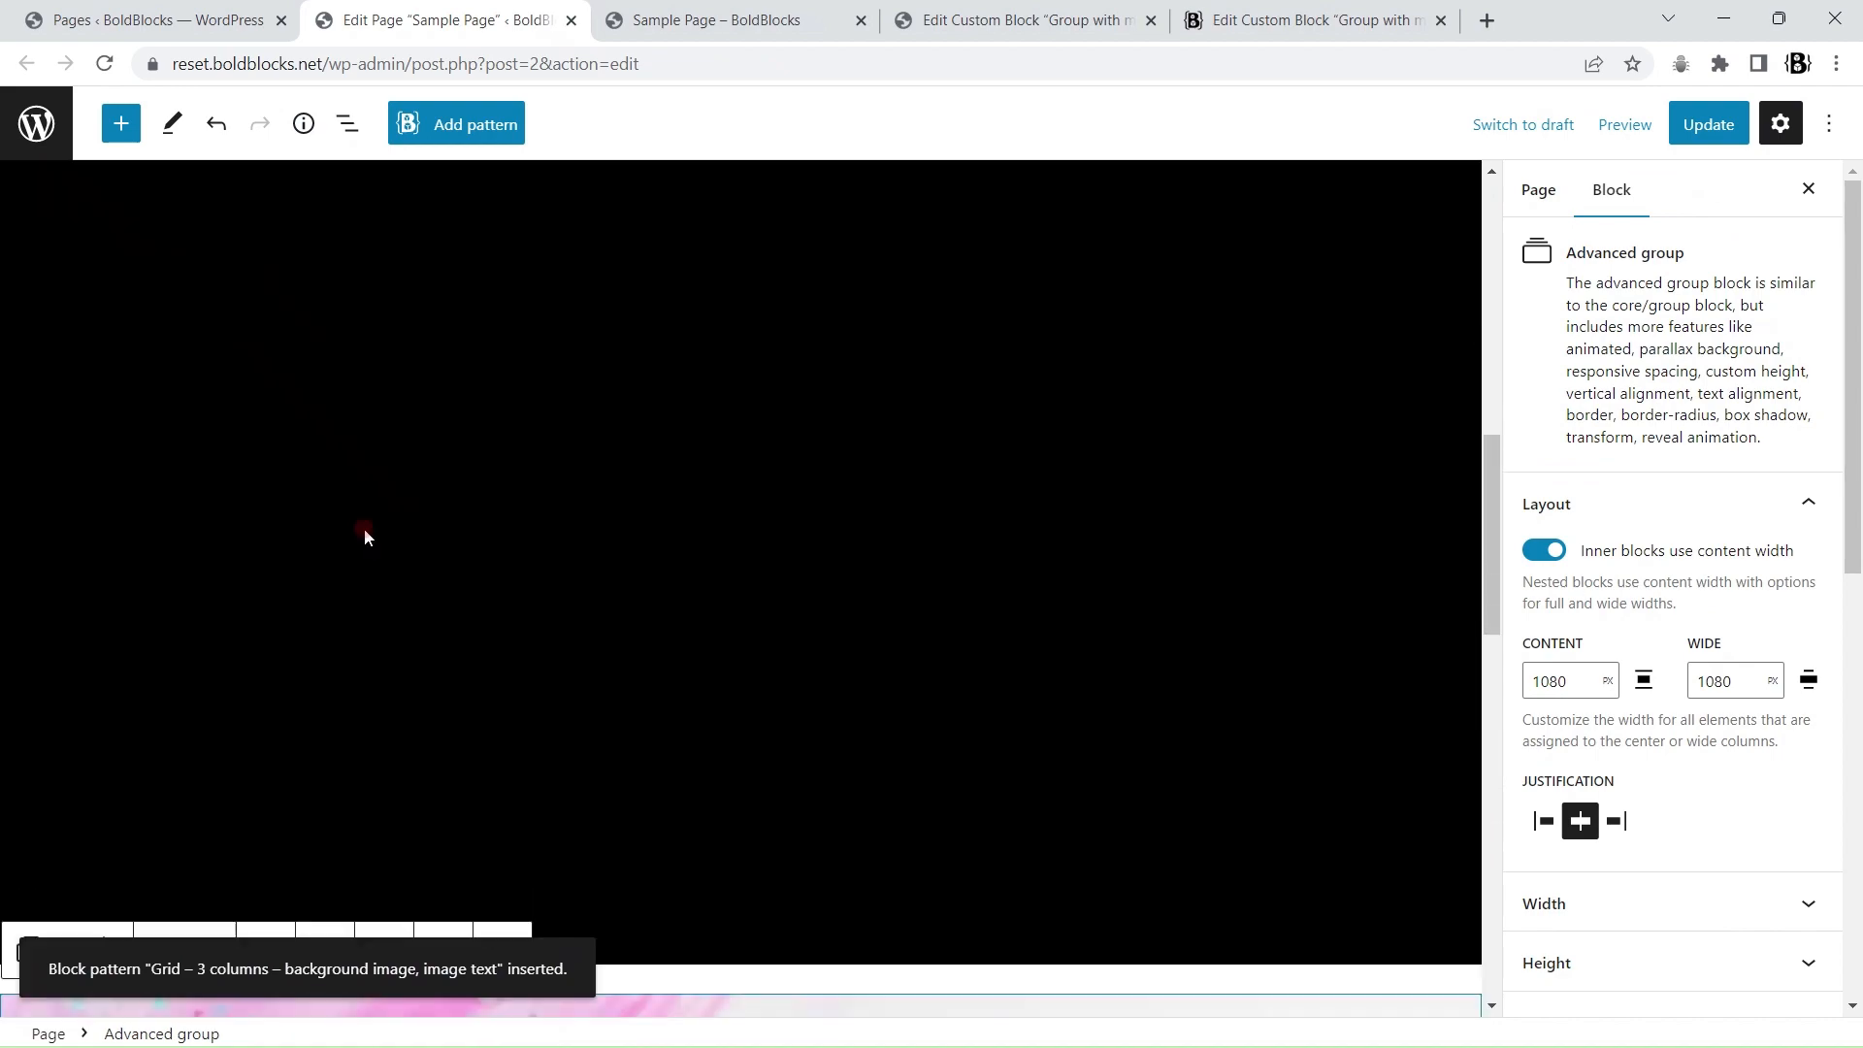
{"action": "left_click", "coordinate": [344, 123]}
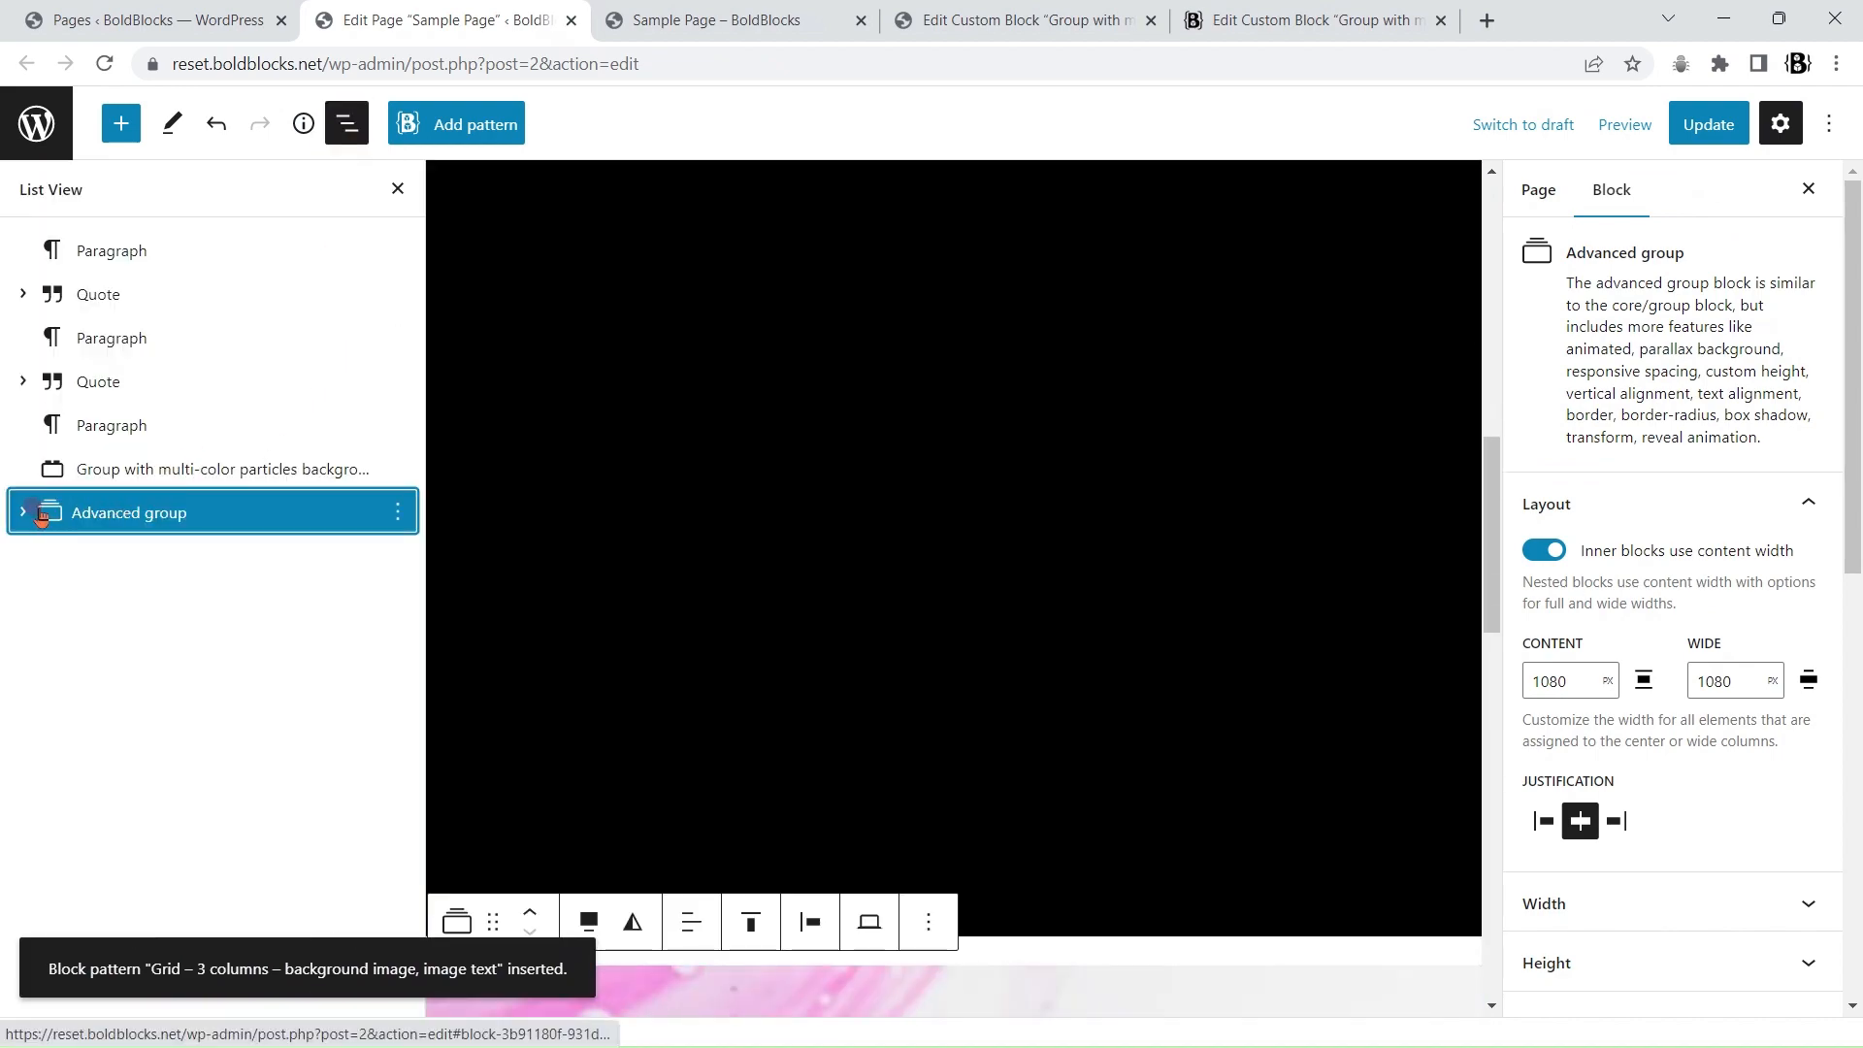
{"action": "left_click_drag", "start_coordinate": [68, 505], "coordinate": [139, 483]}
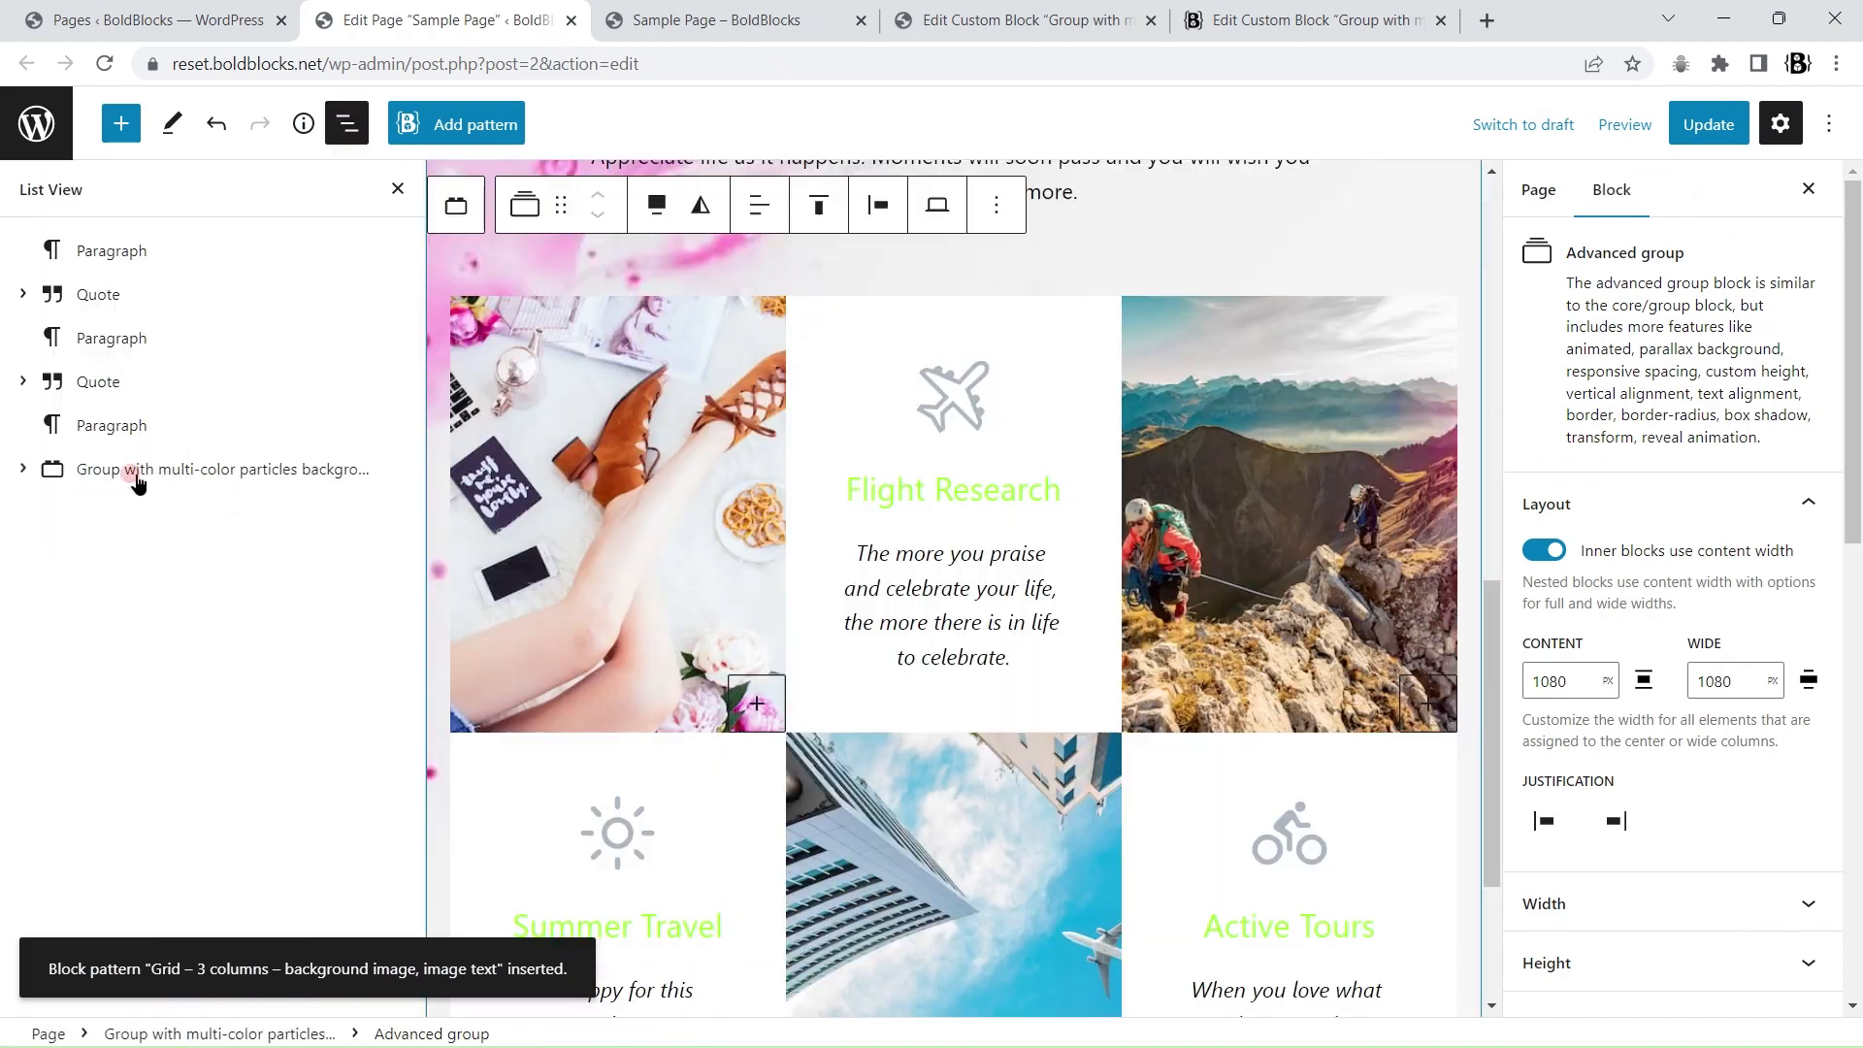
{"action": "left_click", "coordinate": [23, 472]}
- Clear the Full screen height setting of the multi-color particles group
{"action": "left_click", "coordinate": [173, 474]}
{"action": "scroll", "coordinate": [1623, 433], "scroll_direction": "down", "scroll_amount": 3}
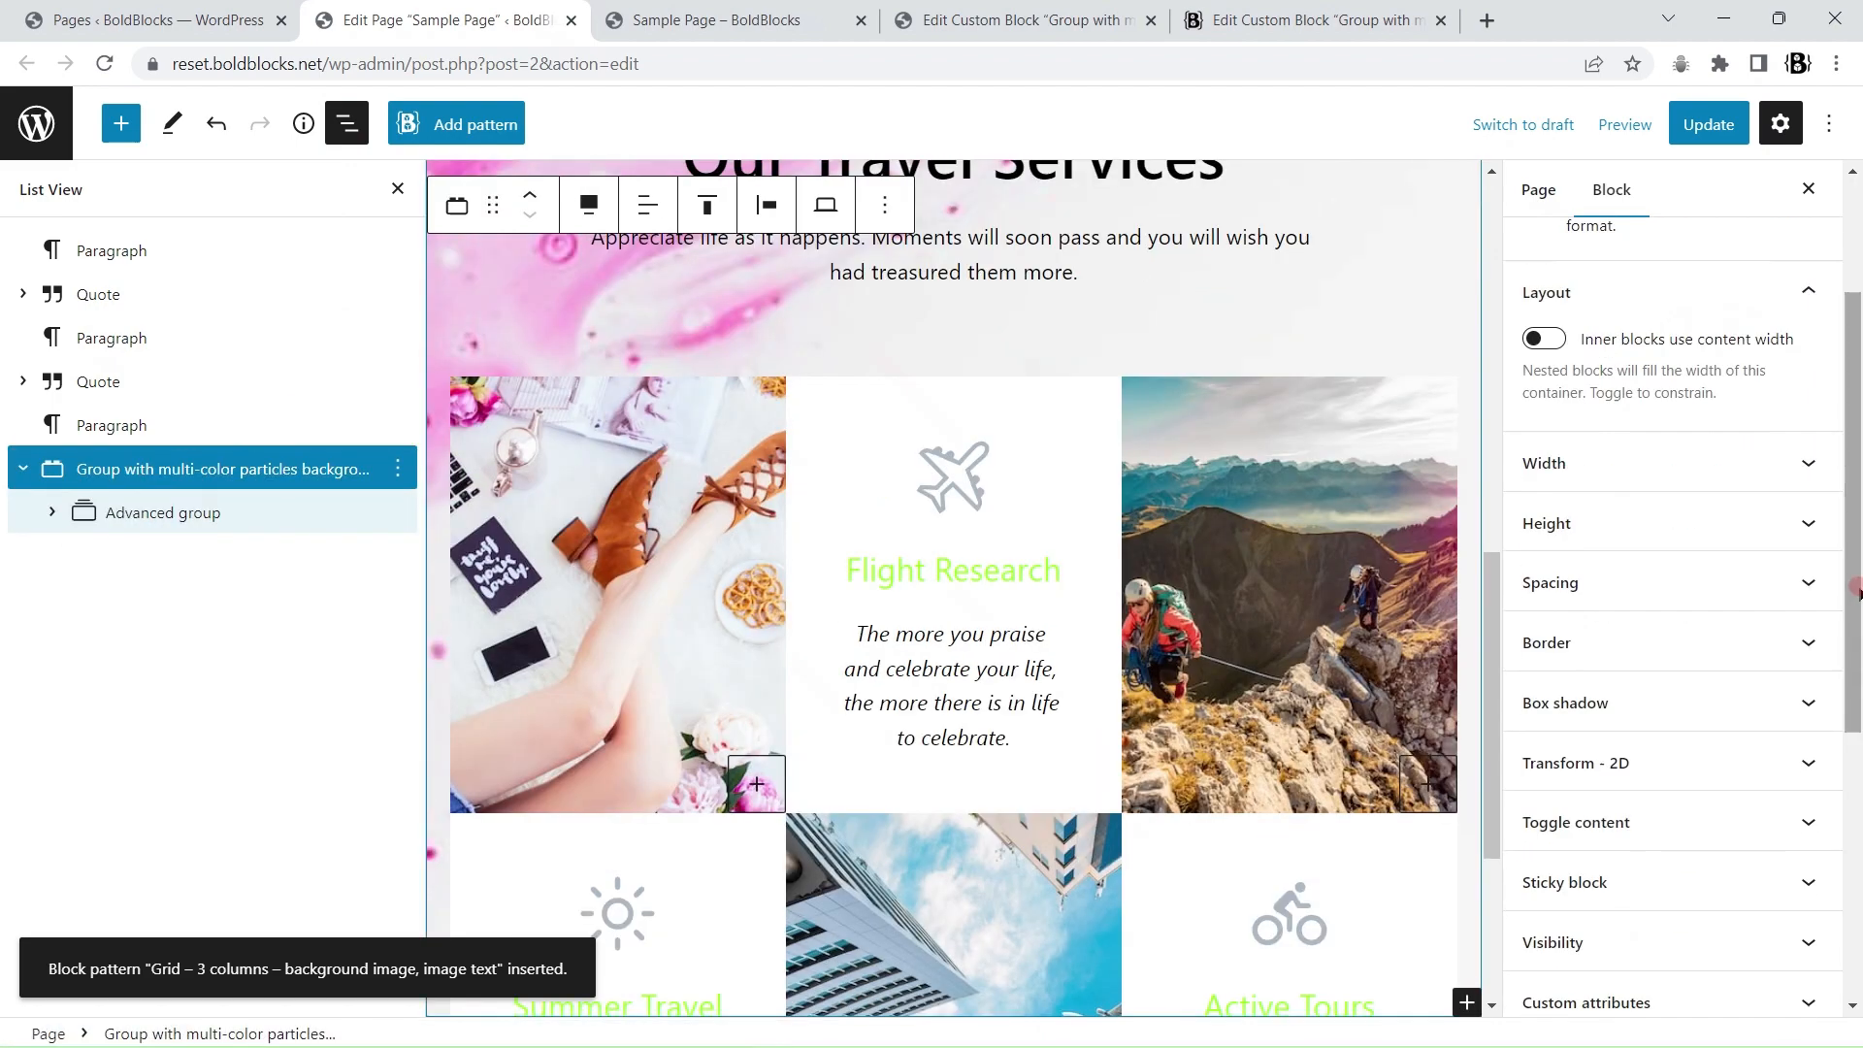
{"action": "left_click", "coordinate": [1606, 425]}
{"action": "left_click", "coordinate": [1560, 509]}
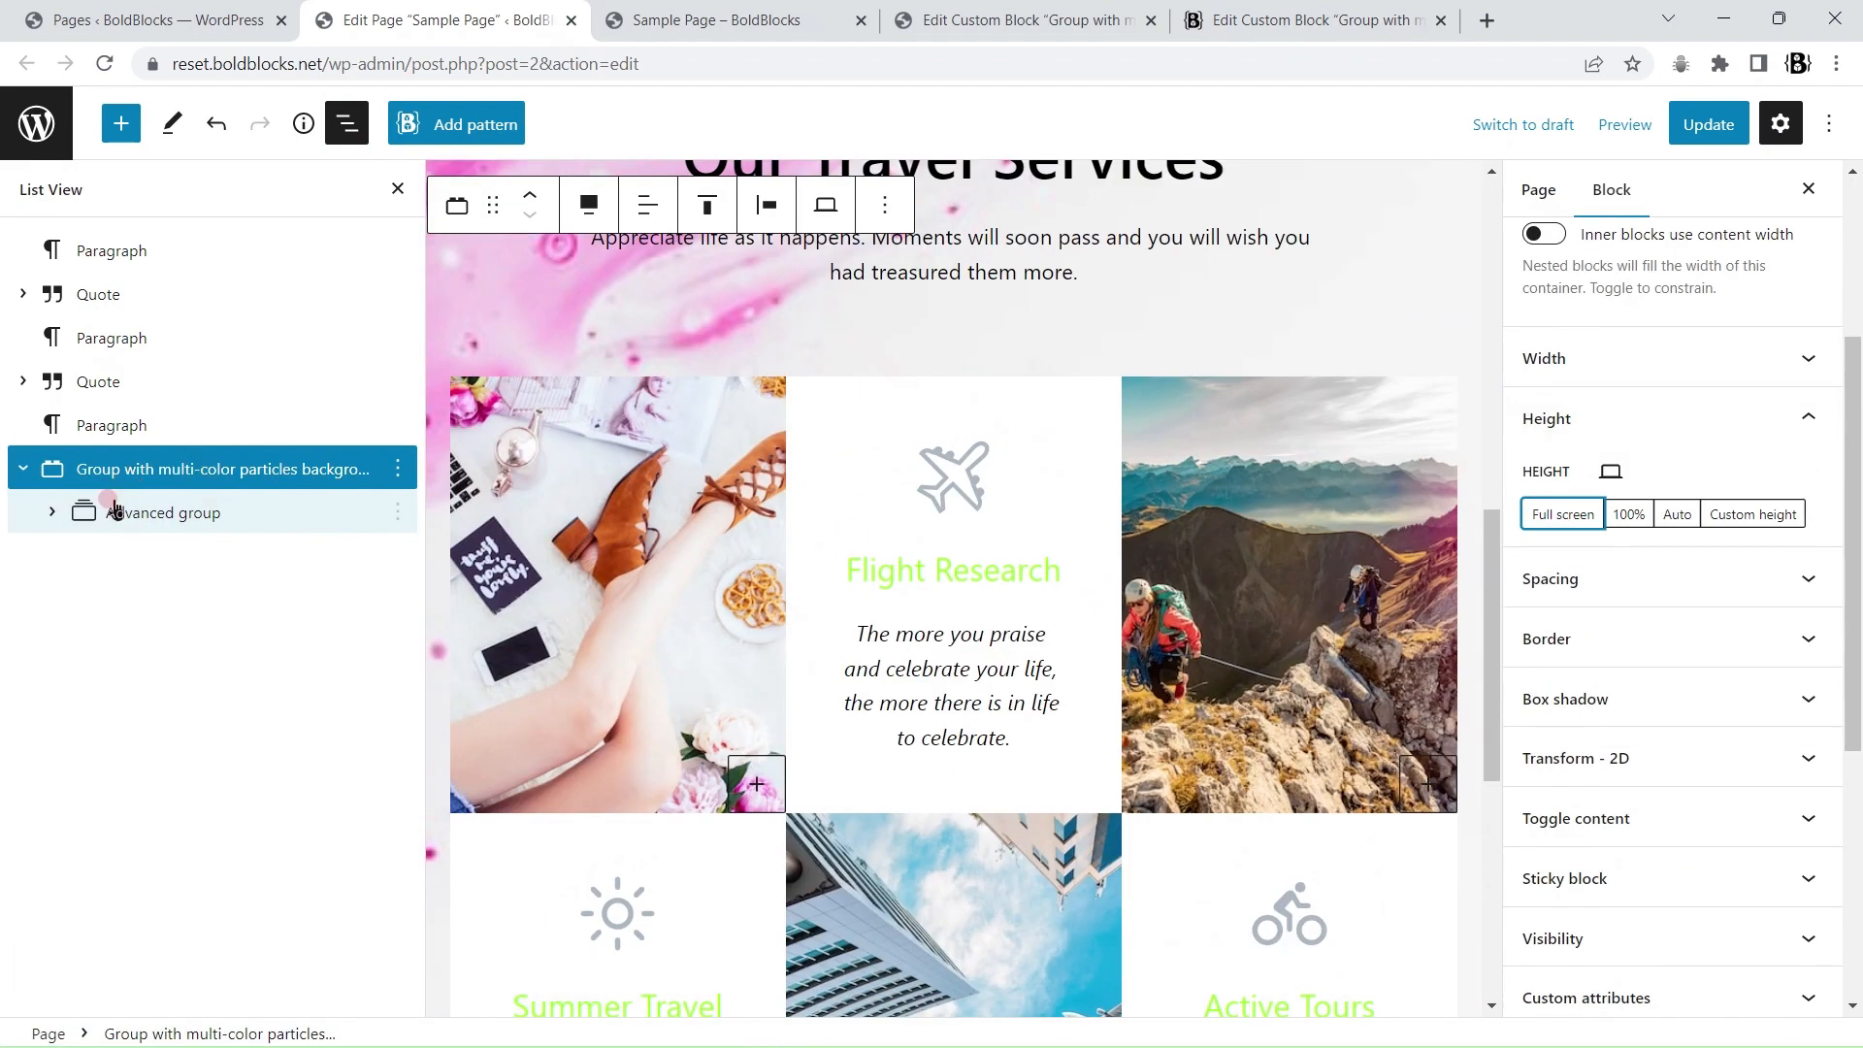
- Remove the background image from the nested Advanced group
{"action": "left_click", "coordinate": [109, 511]}
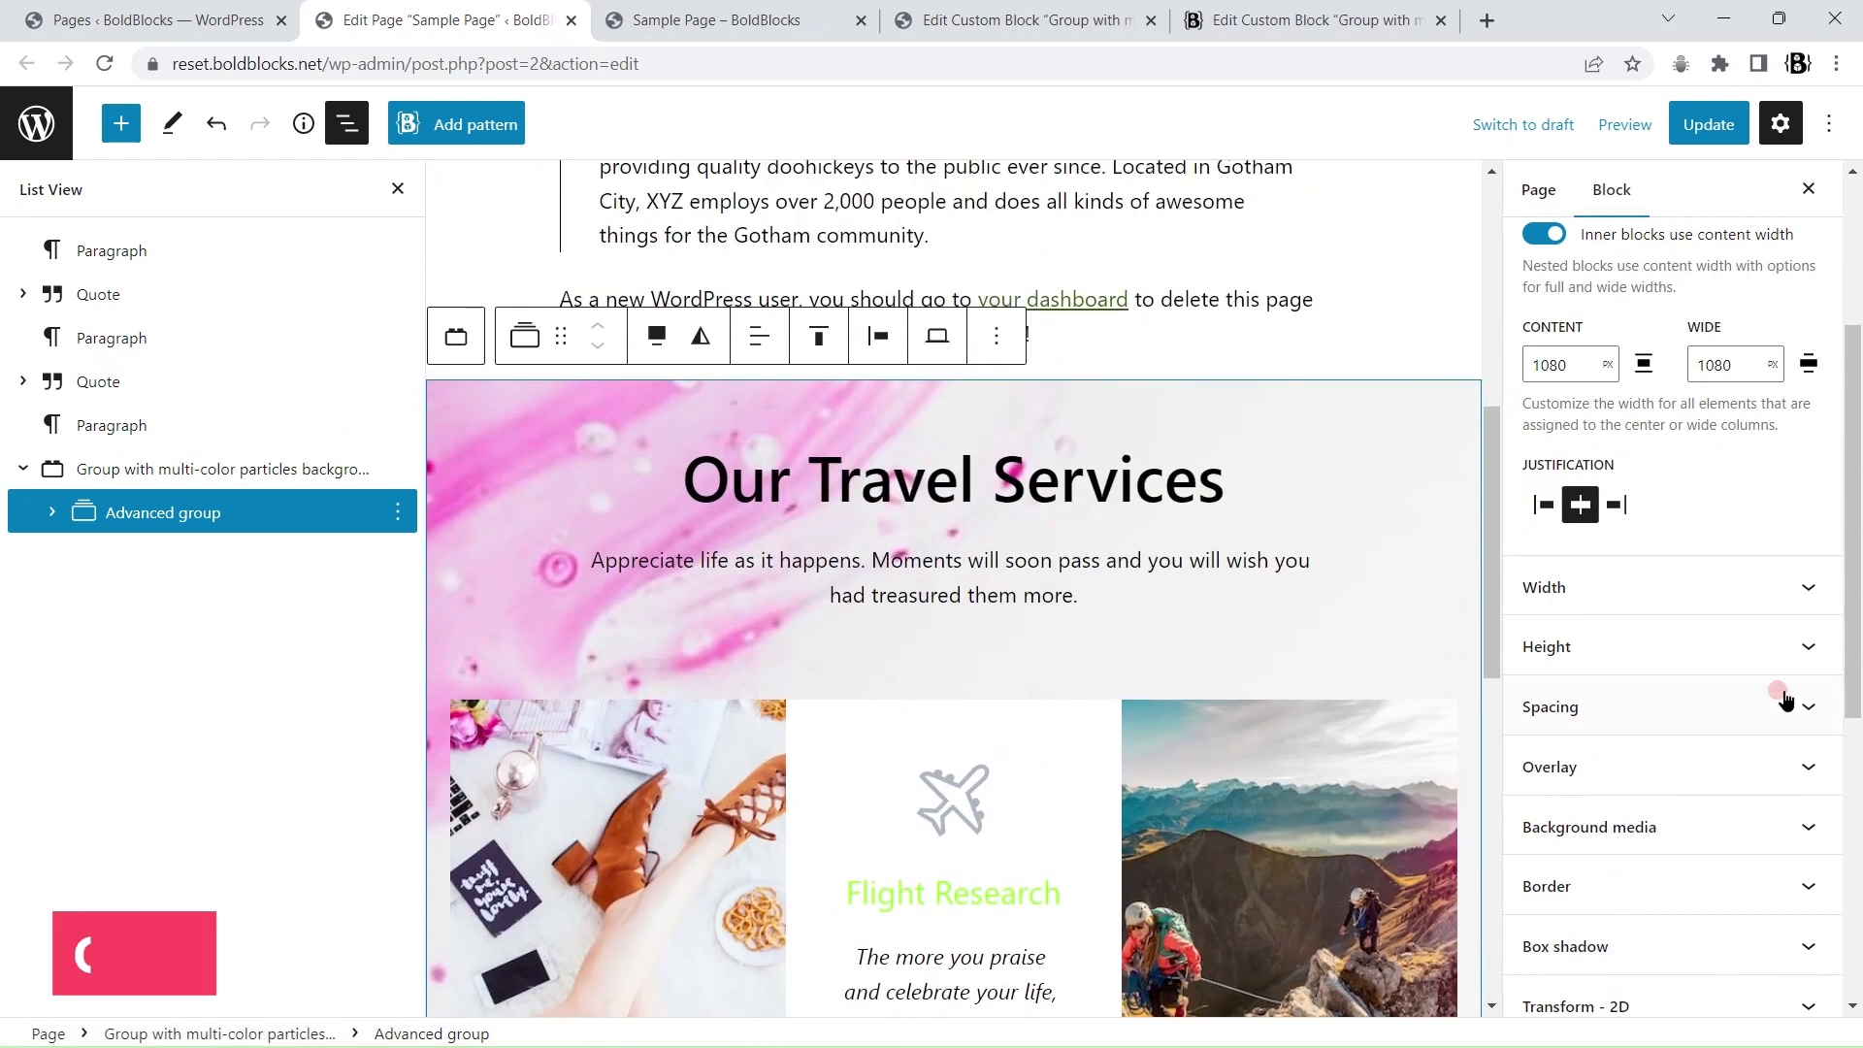
{"action": "scroll", "coordinate": [1785, 699], "scroll_direction": "down", "scroll_amount": 8}
{"action": "scroll", "coordinate": [1737, 583], "scroll_direction": "up", "scroll_amount": 5}
{"action": "left_click", "coordinate": [1726, 541]}
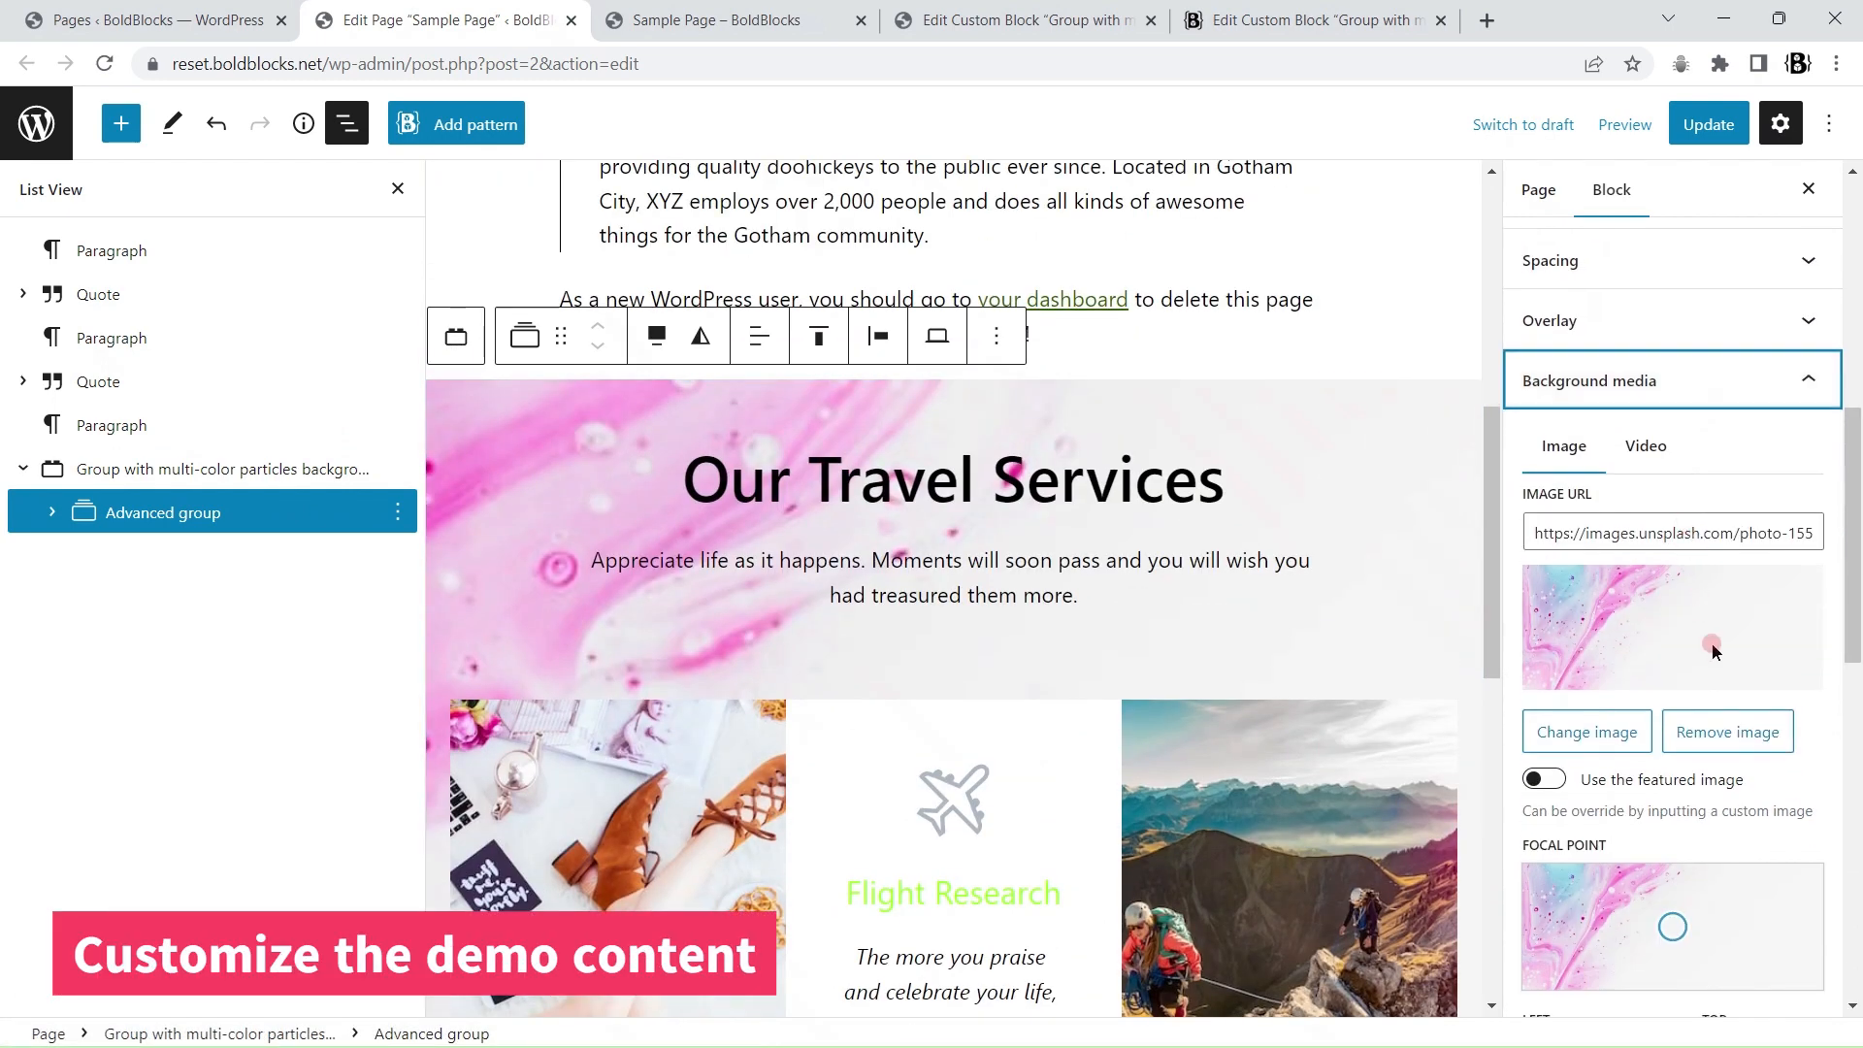
{"action": "left_click", "coordinate": [1732, 734]}
- Set the Advanced group's background color to Transparent
{"action": "scroll", "coordinate": [1747, 611], "scroll_direction": "down", "scroll_amount": 5}
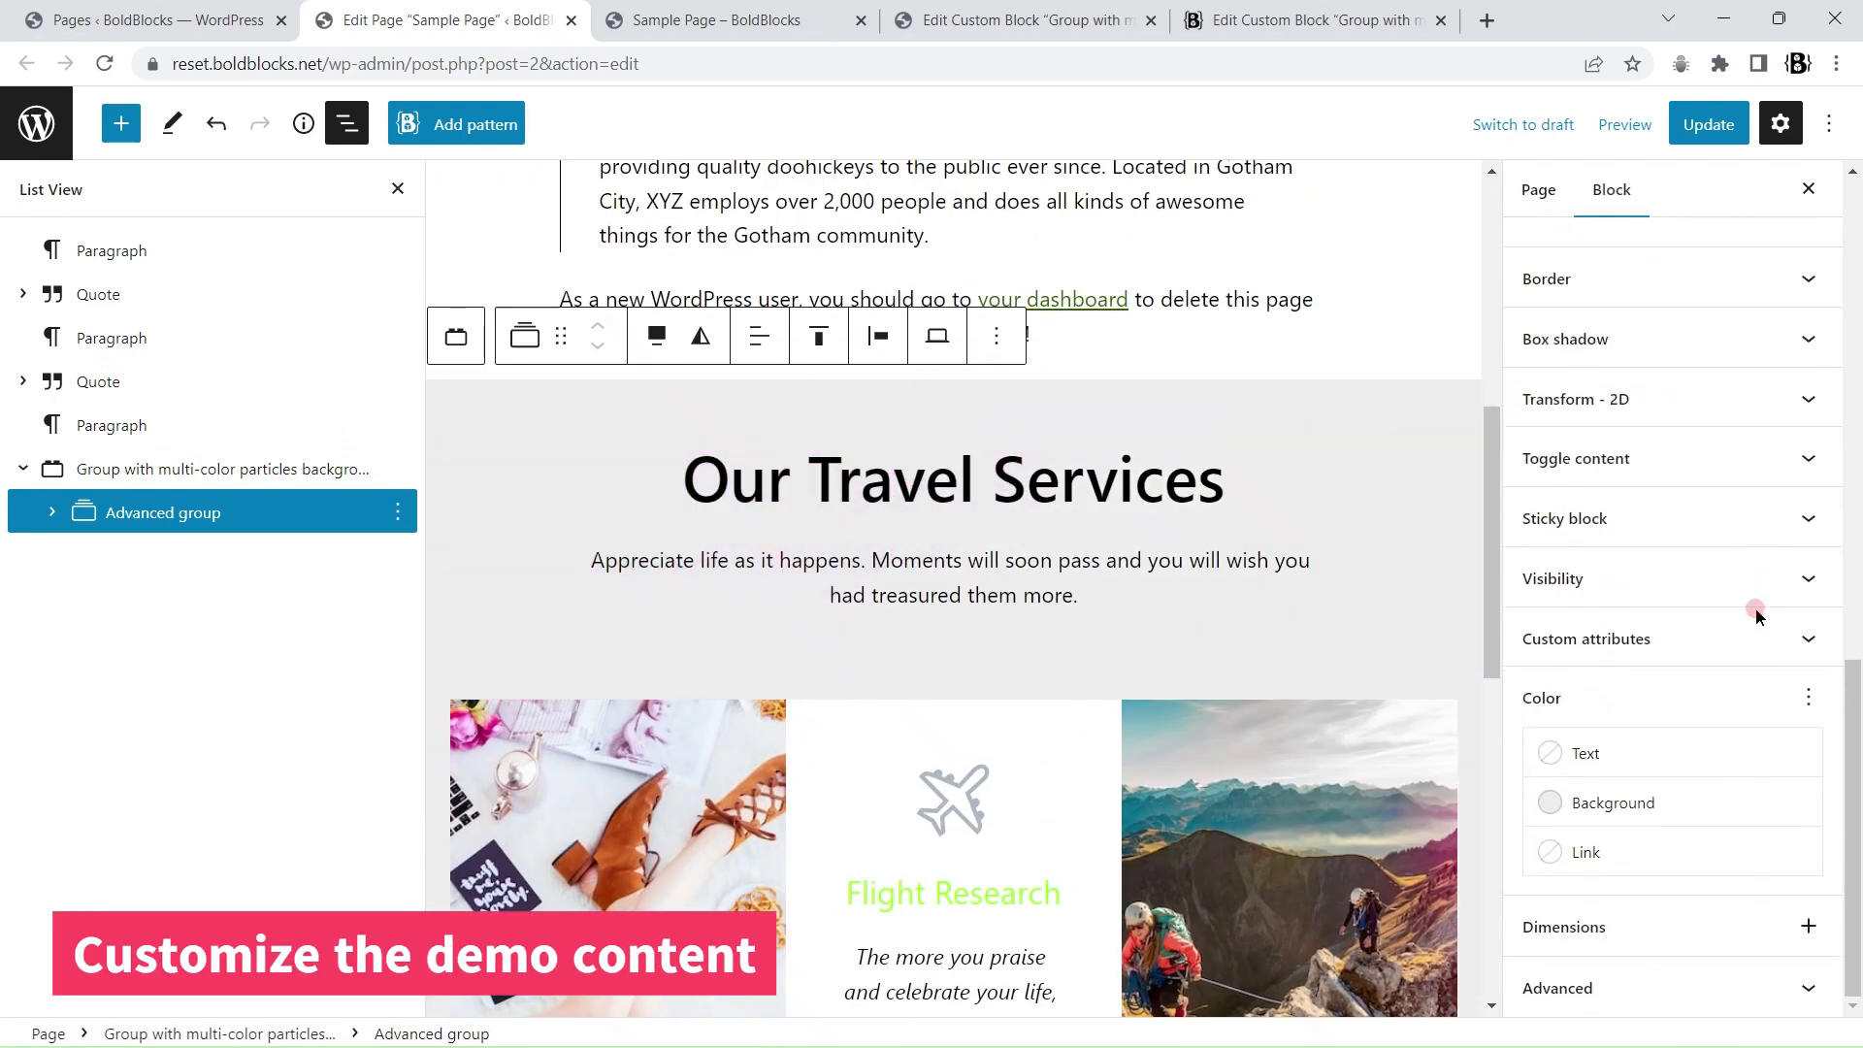
{"action": "left_click", "coordinate": [1650, 794]}
{"action": "left_click", "coordinate": [1199, 791]}
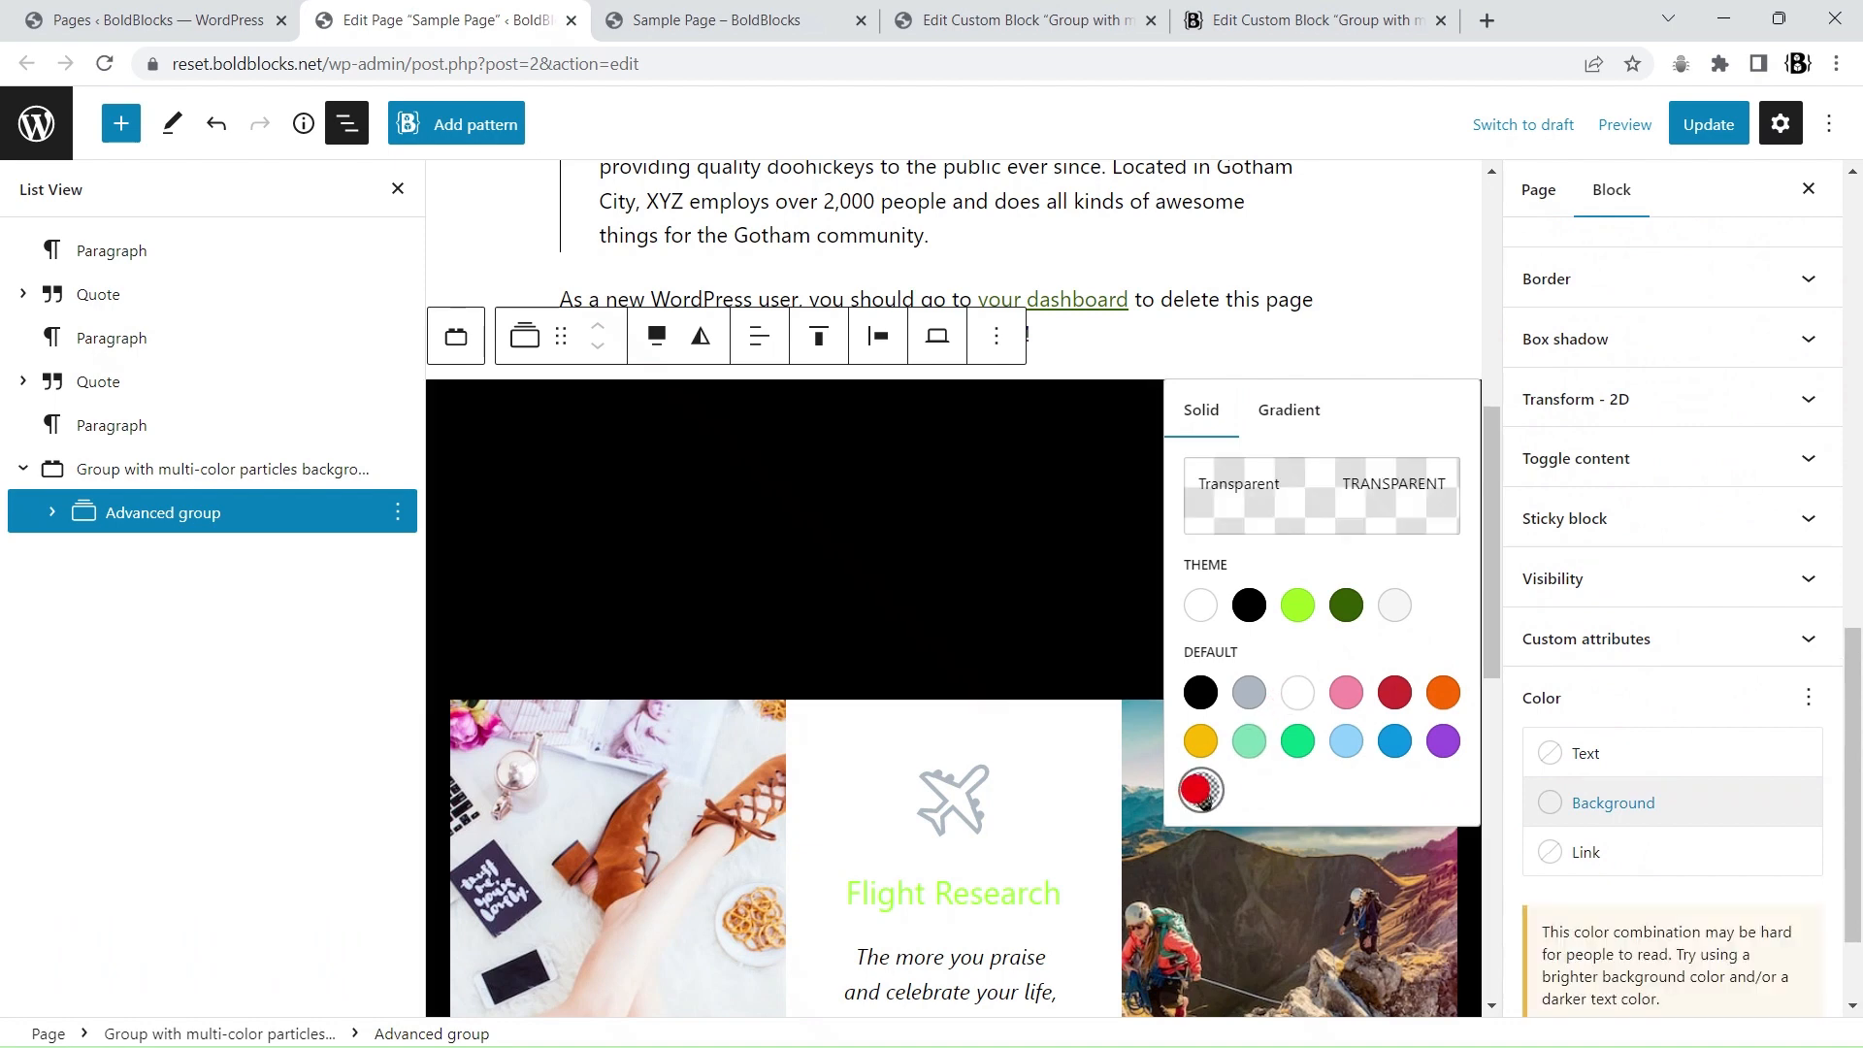
- Save the page with the multi-color particles group selected and check the particles section on the reloaded published Sample Page
{"action": "left_click", "coordinate": [262, 470]}
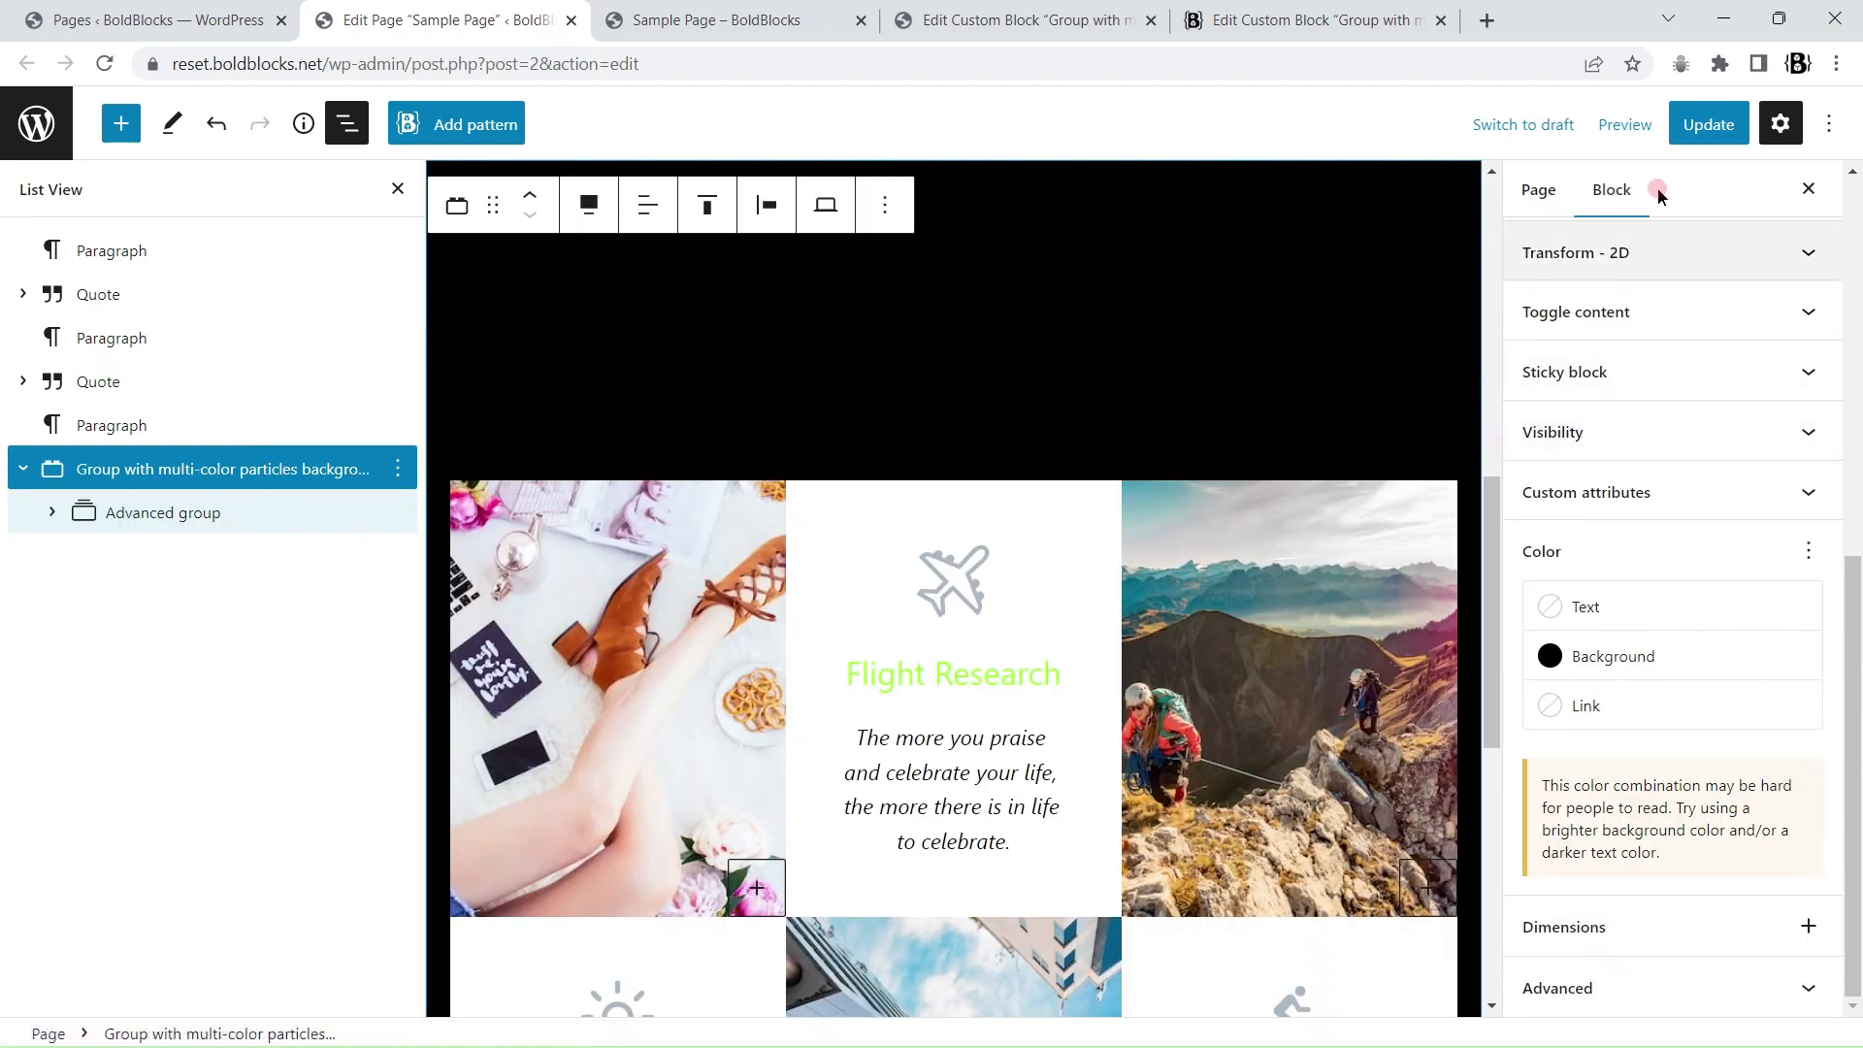
{"action": "left_click", "coordinate": [1689, 127]}
{"action": "left_click", "coordinate": [707, 20]}
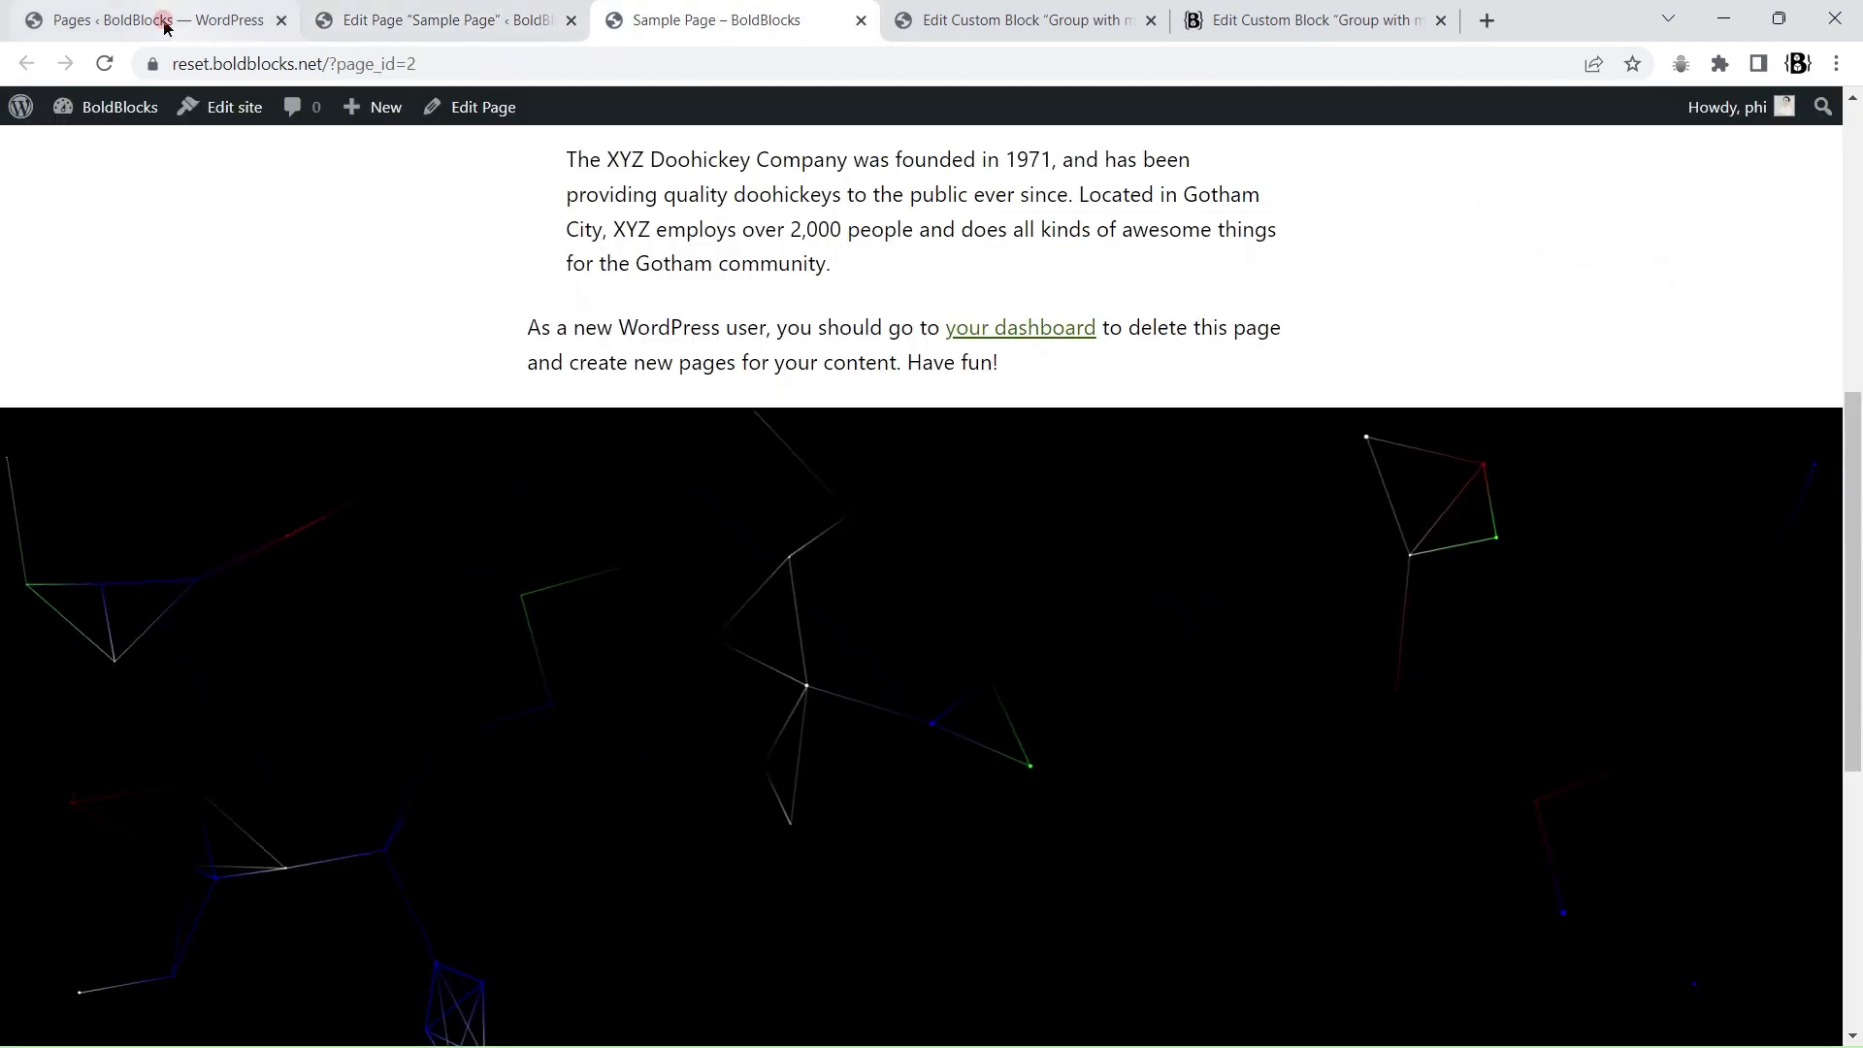
{"action": "left_click", "coordinate": [102, 60]}
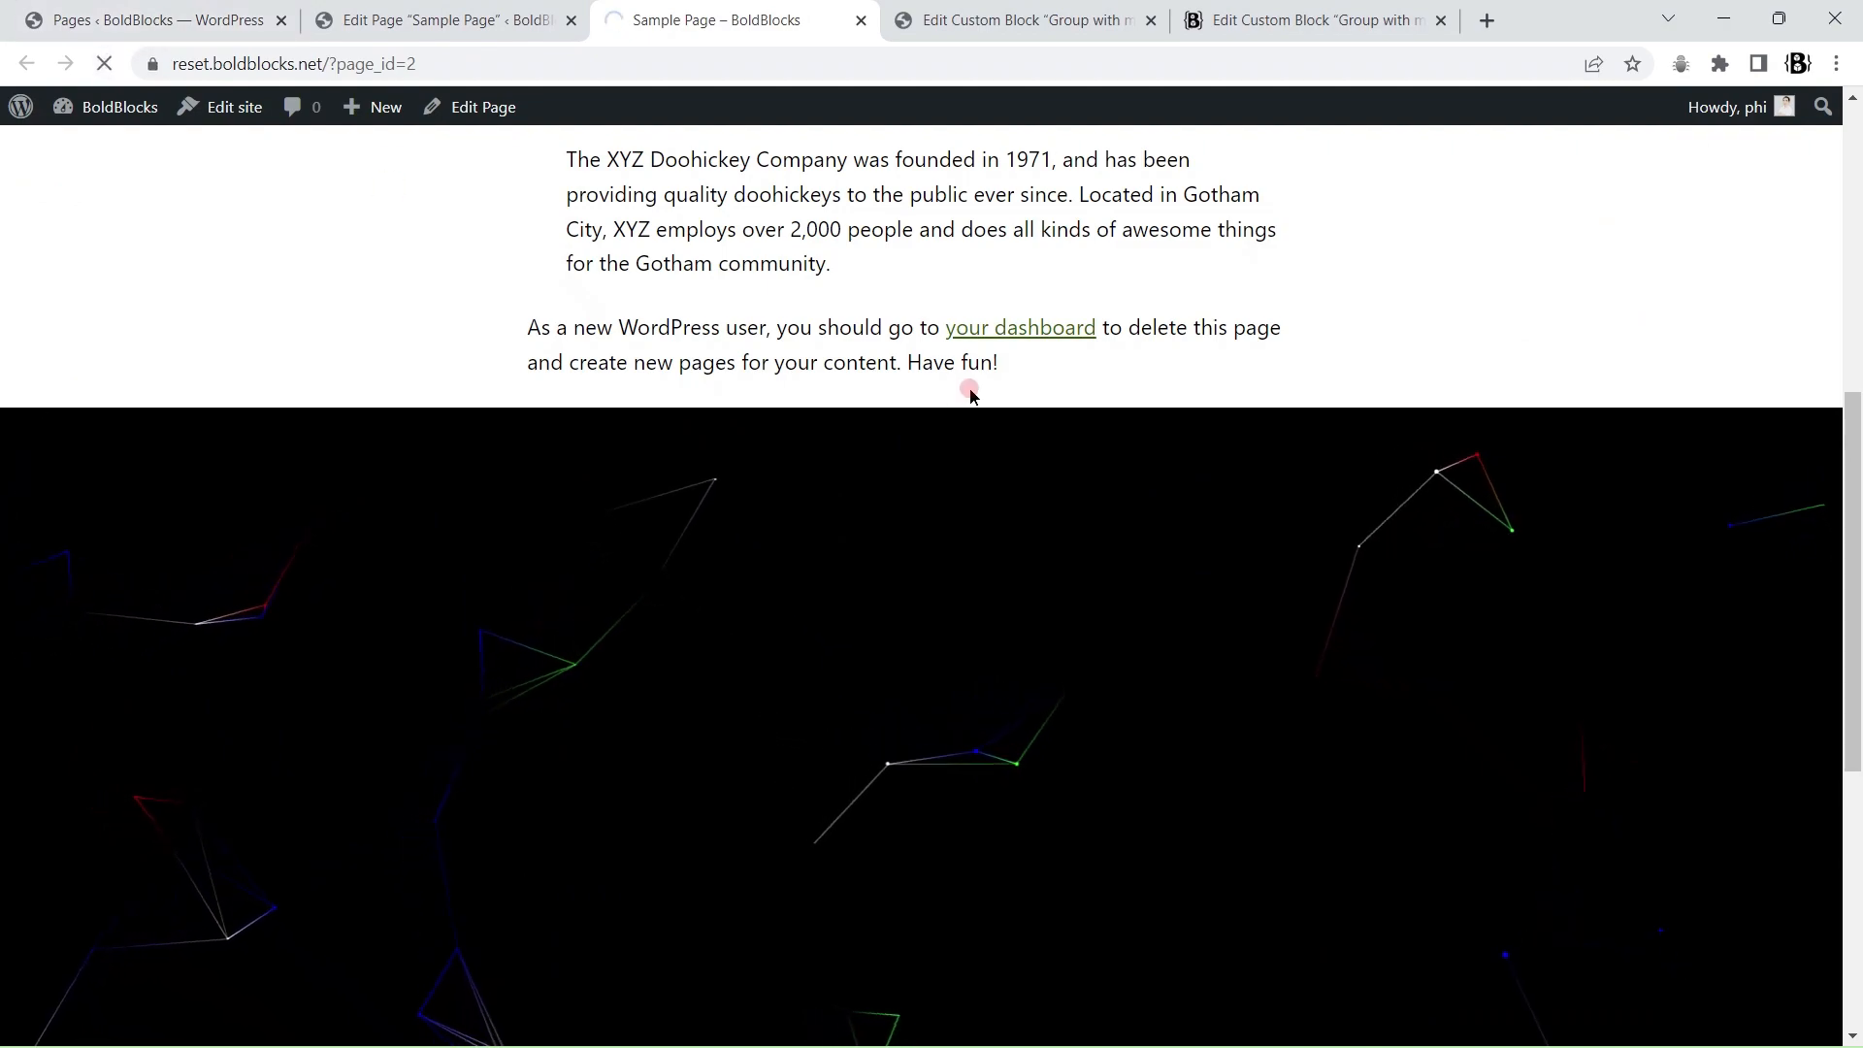
{"action": "scroll", "coordinate": [971, 395], "scroll_direction": "down", "scroll_amount": 8}
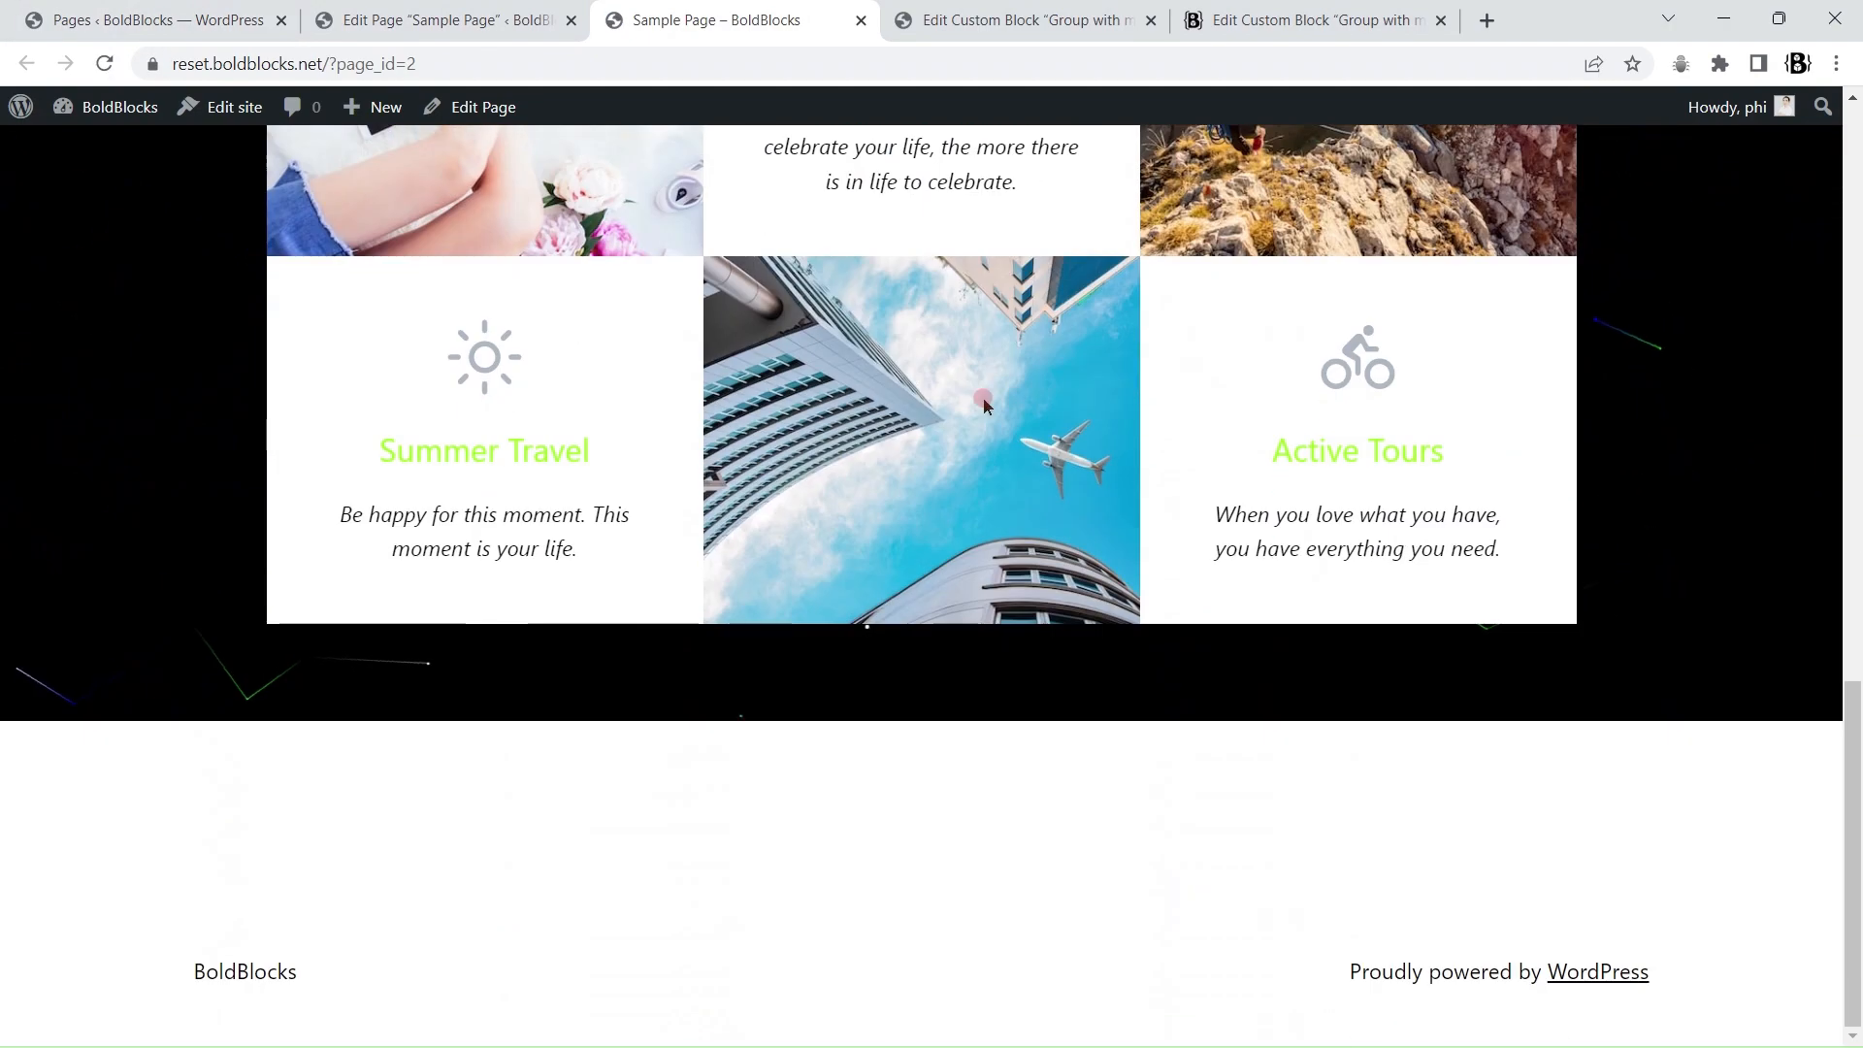
{"action": "scroll", "coordinate": [982, 398], "scroll_direction": "up", "scroll_amount": 7}
{"action": "left_click_drag", "start_coordinate": [599, 279], "coordinate": [1223, 400]}
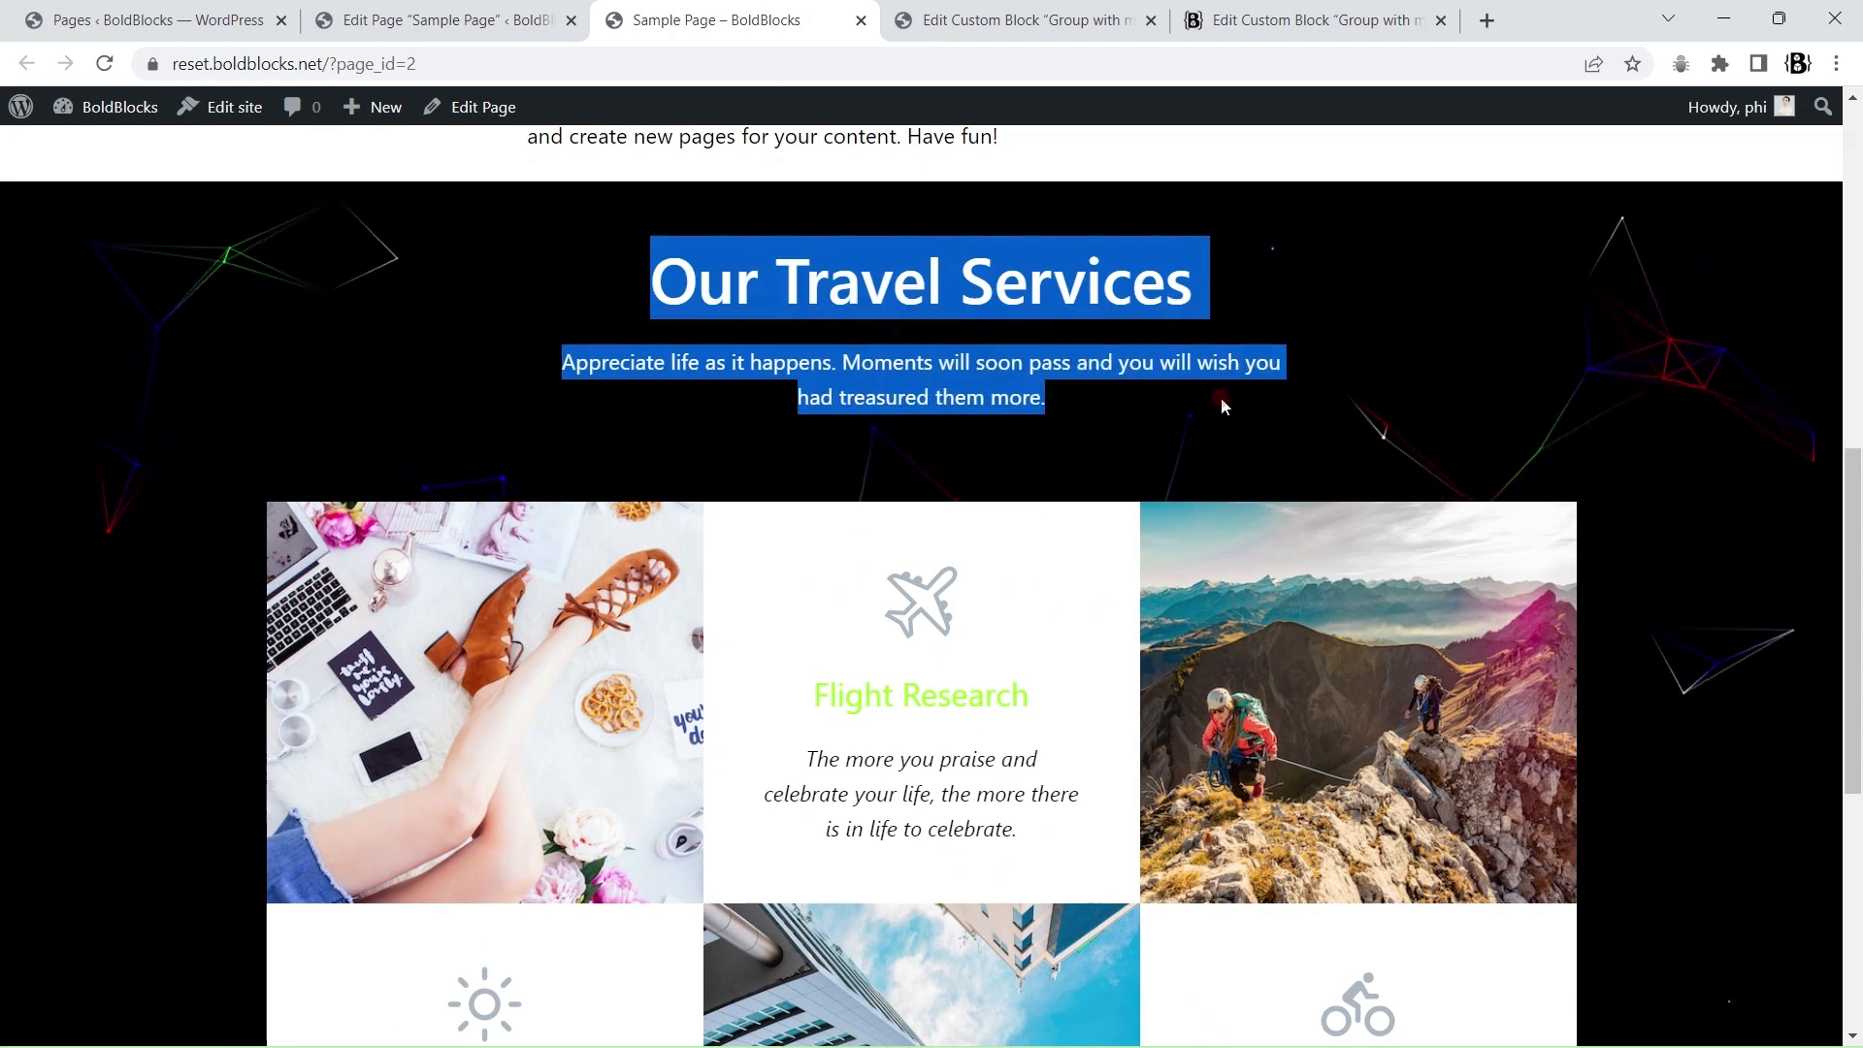
{"action": "left_click", "coordinate": [1213, 201]}
- Set the text color of the multi-color particles group to the white Base color (FFFFFF)
{"action": "left_click", "coordinate": [436, 20]}
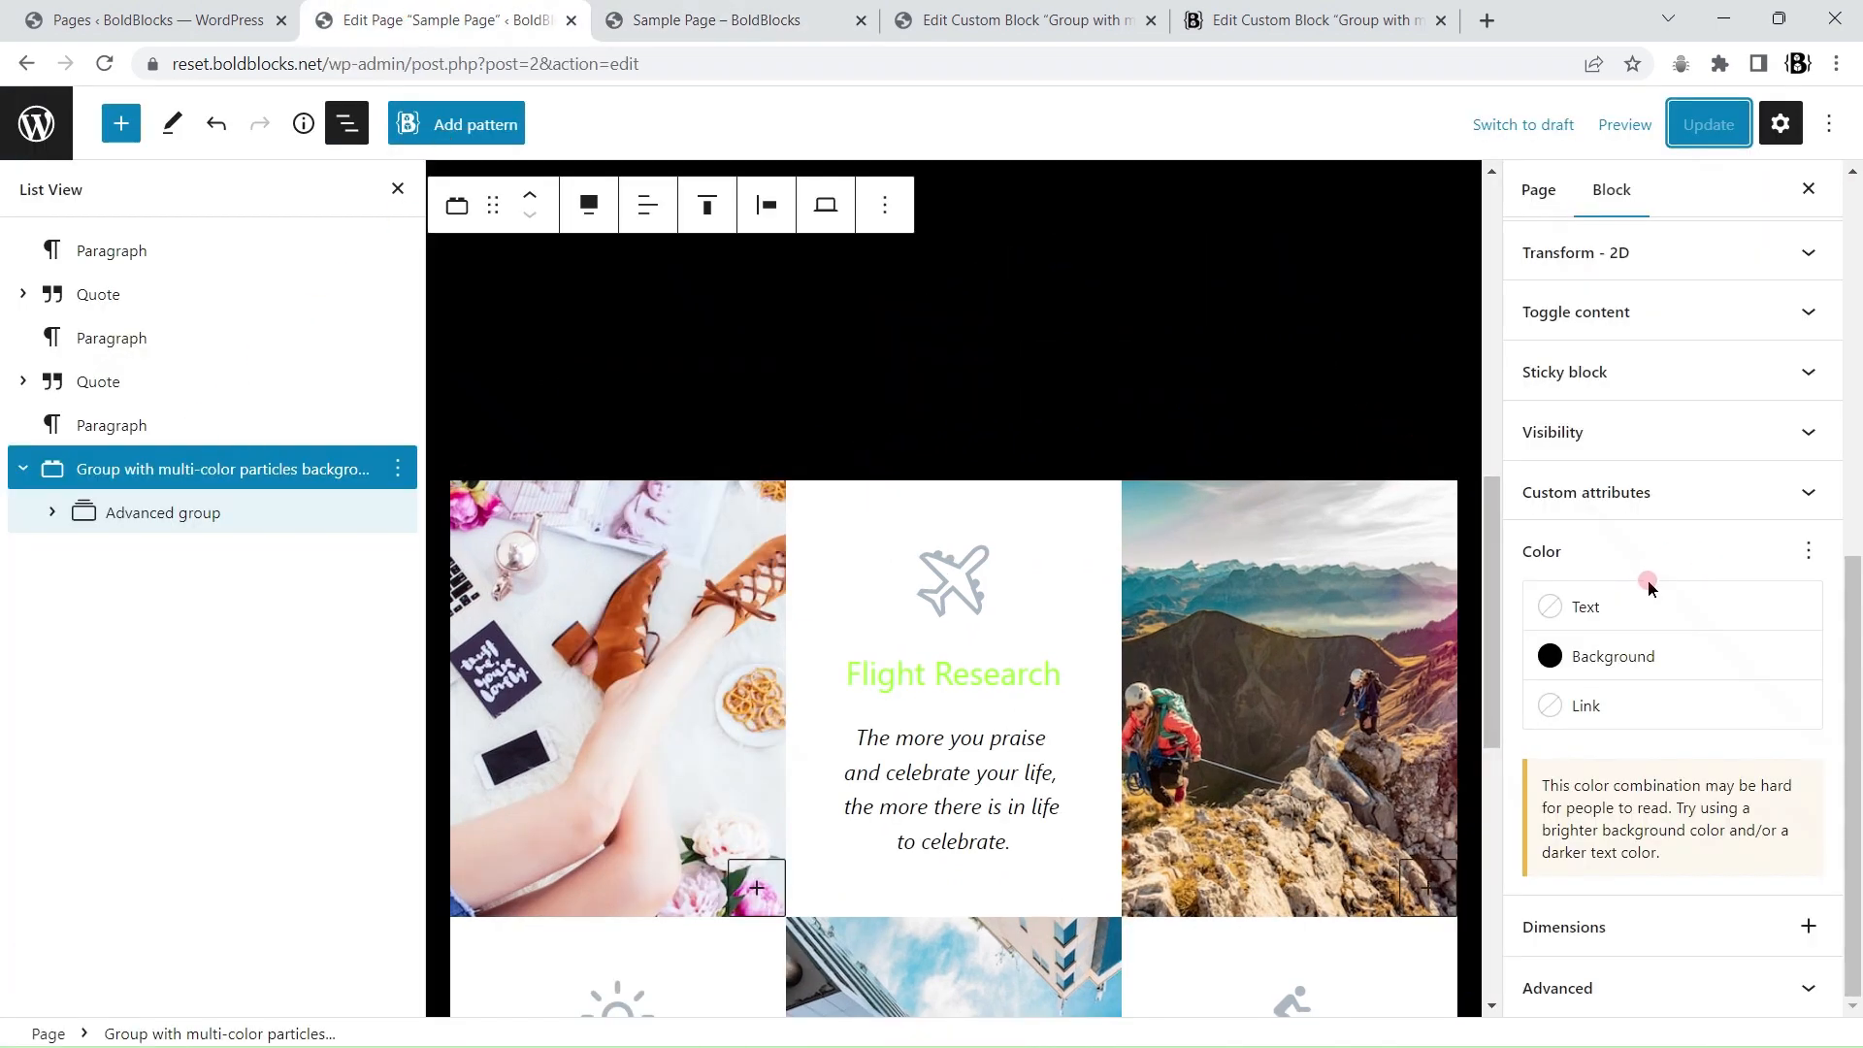
{"action": "left_click", "coordinate": [1544, 597]}
{"action": "left_click", "coordinate": [1200, 748]}
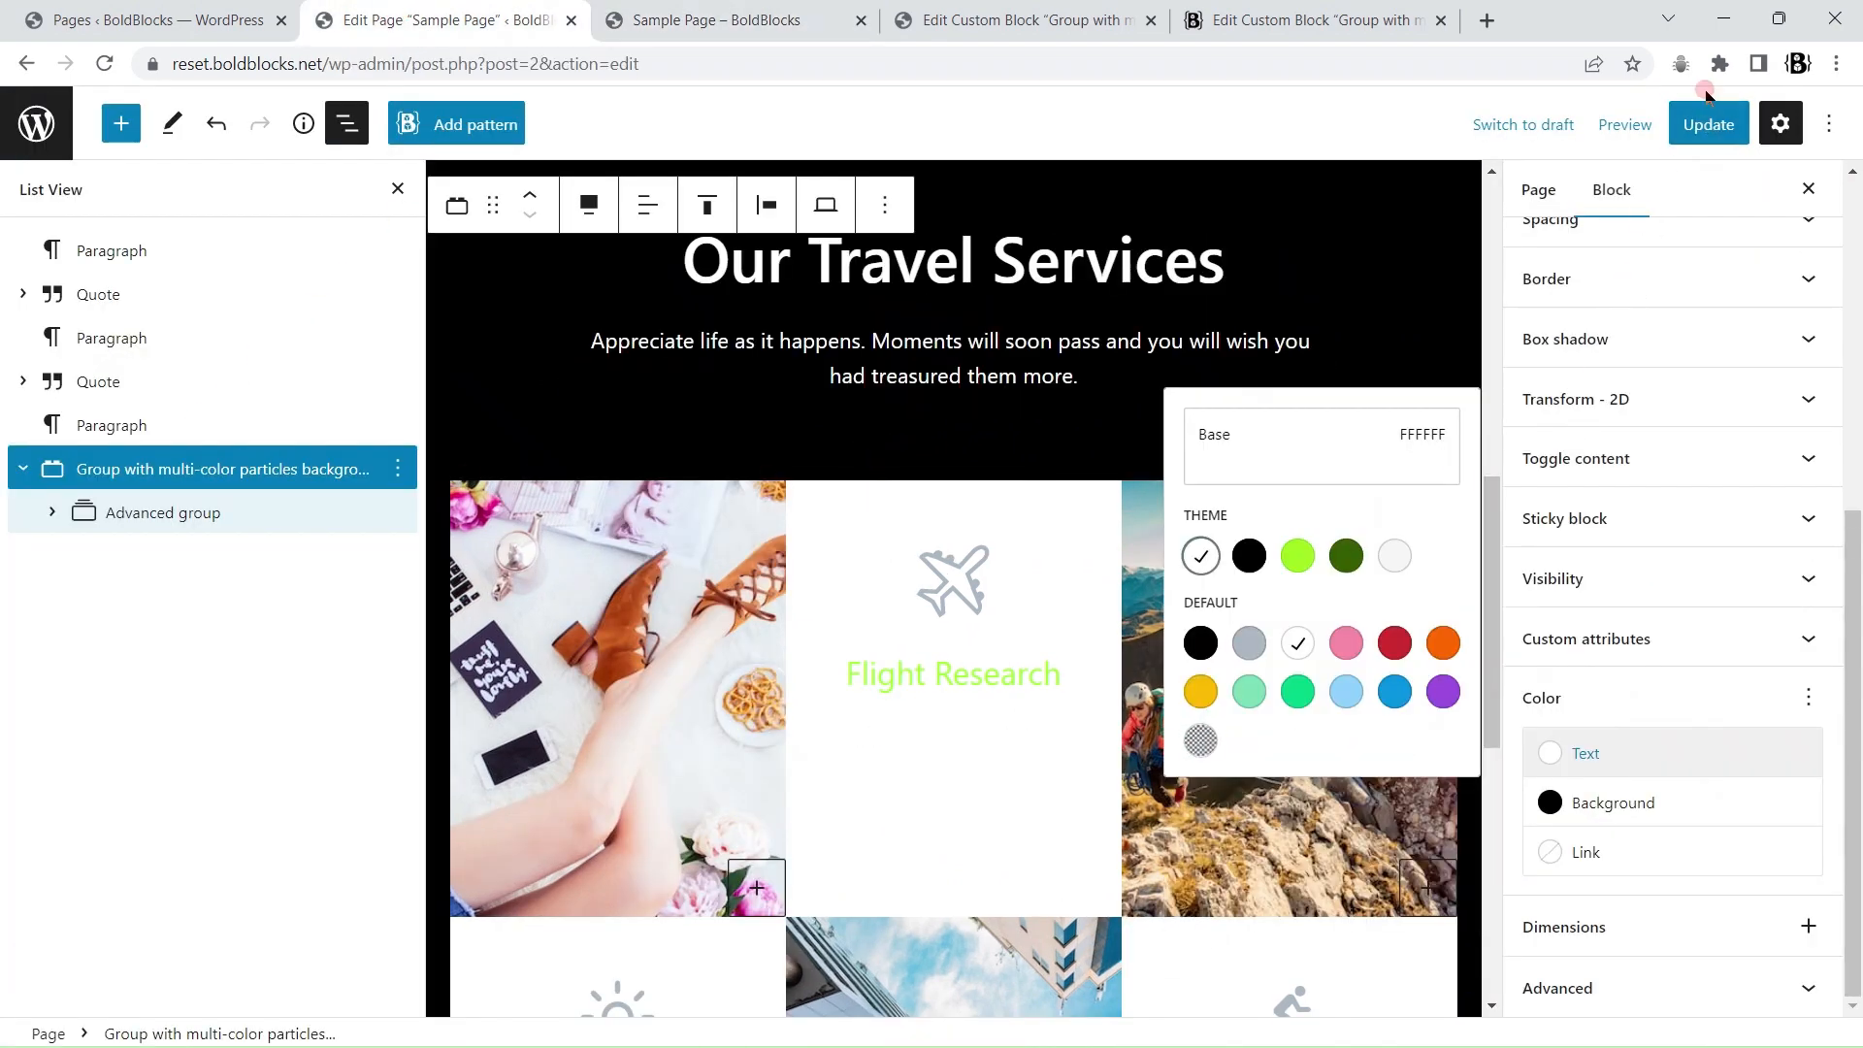
- Save the page and check the text of the travel services section on the published Sample Page
{"action": "left_click", "coordinate": [1708, 124]}
{"action": "left_click", "coordinate": [716, 20]}
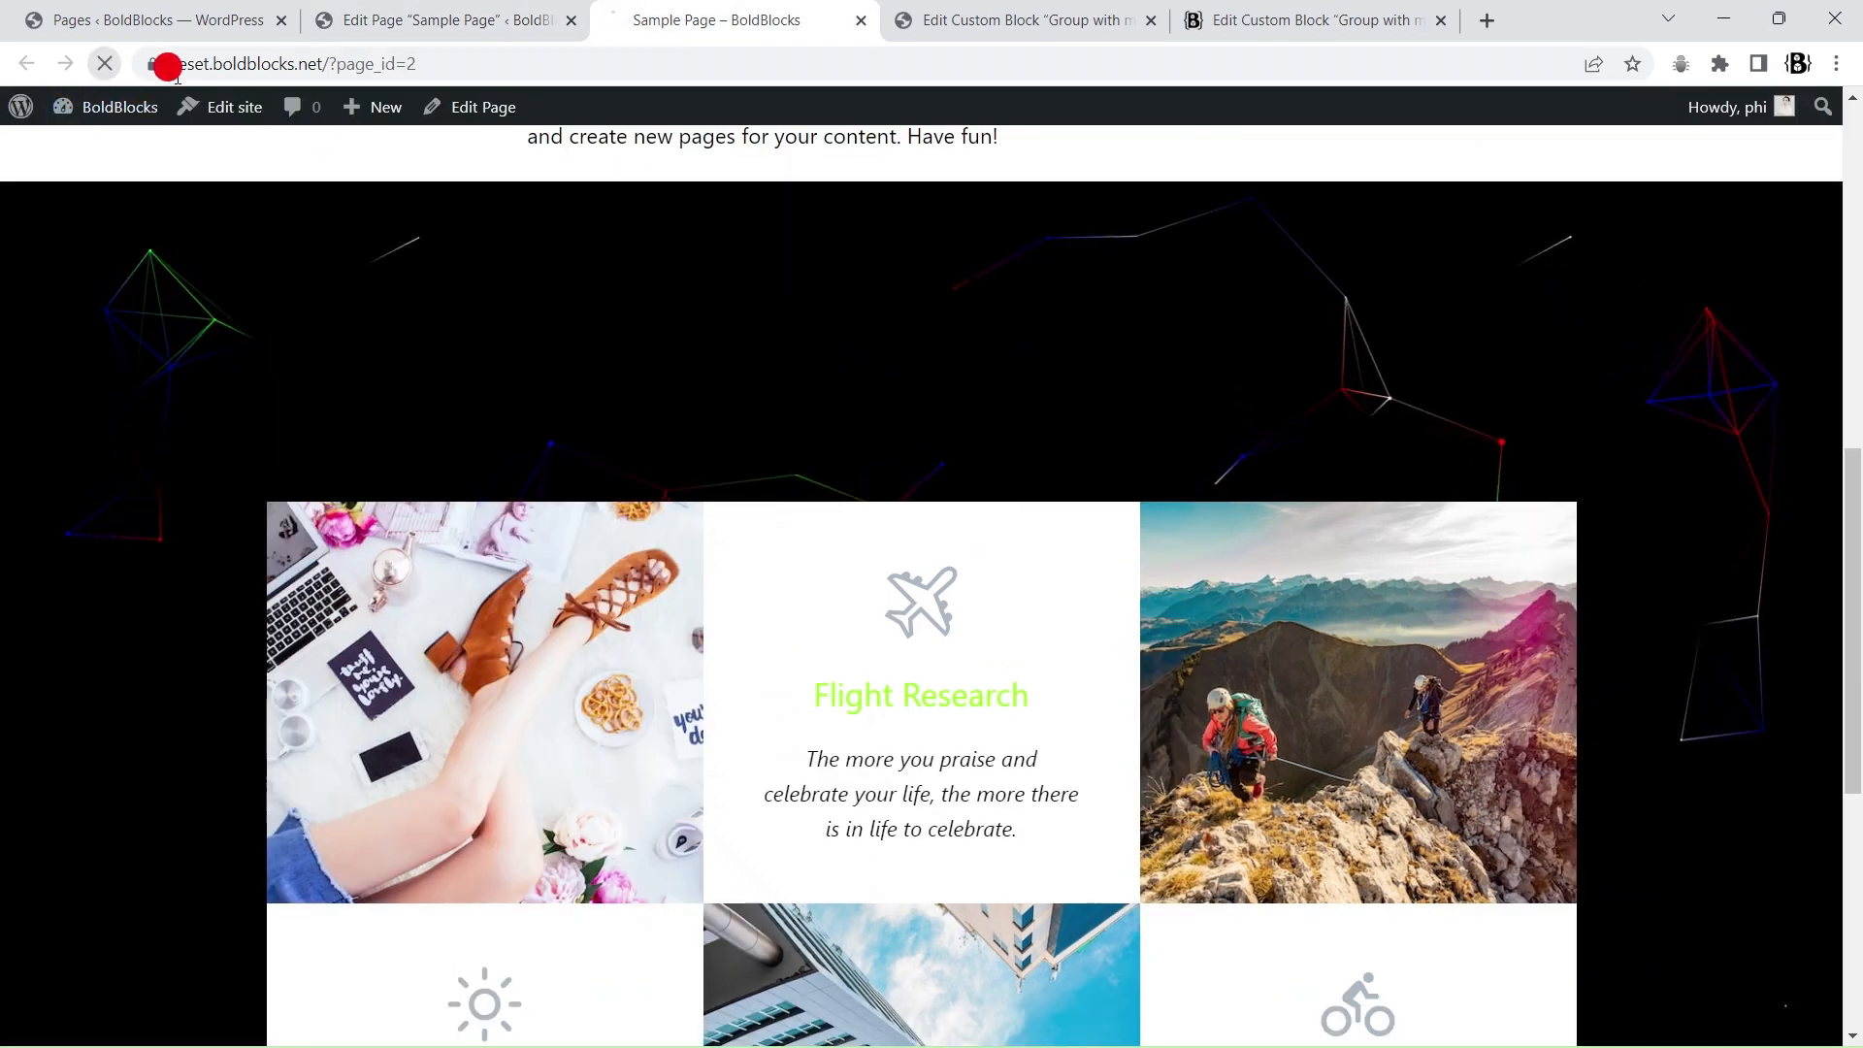
{"action": "scroll", "coordinate": [1114, 410], "scroll_direction": "down", "scroll_amount": 3}
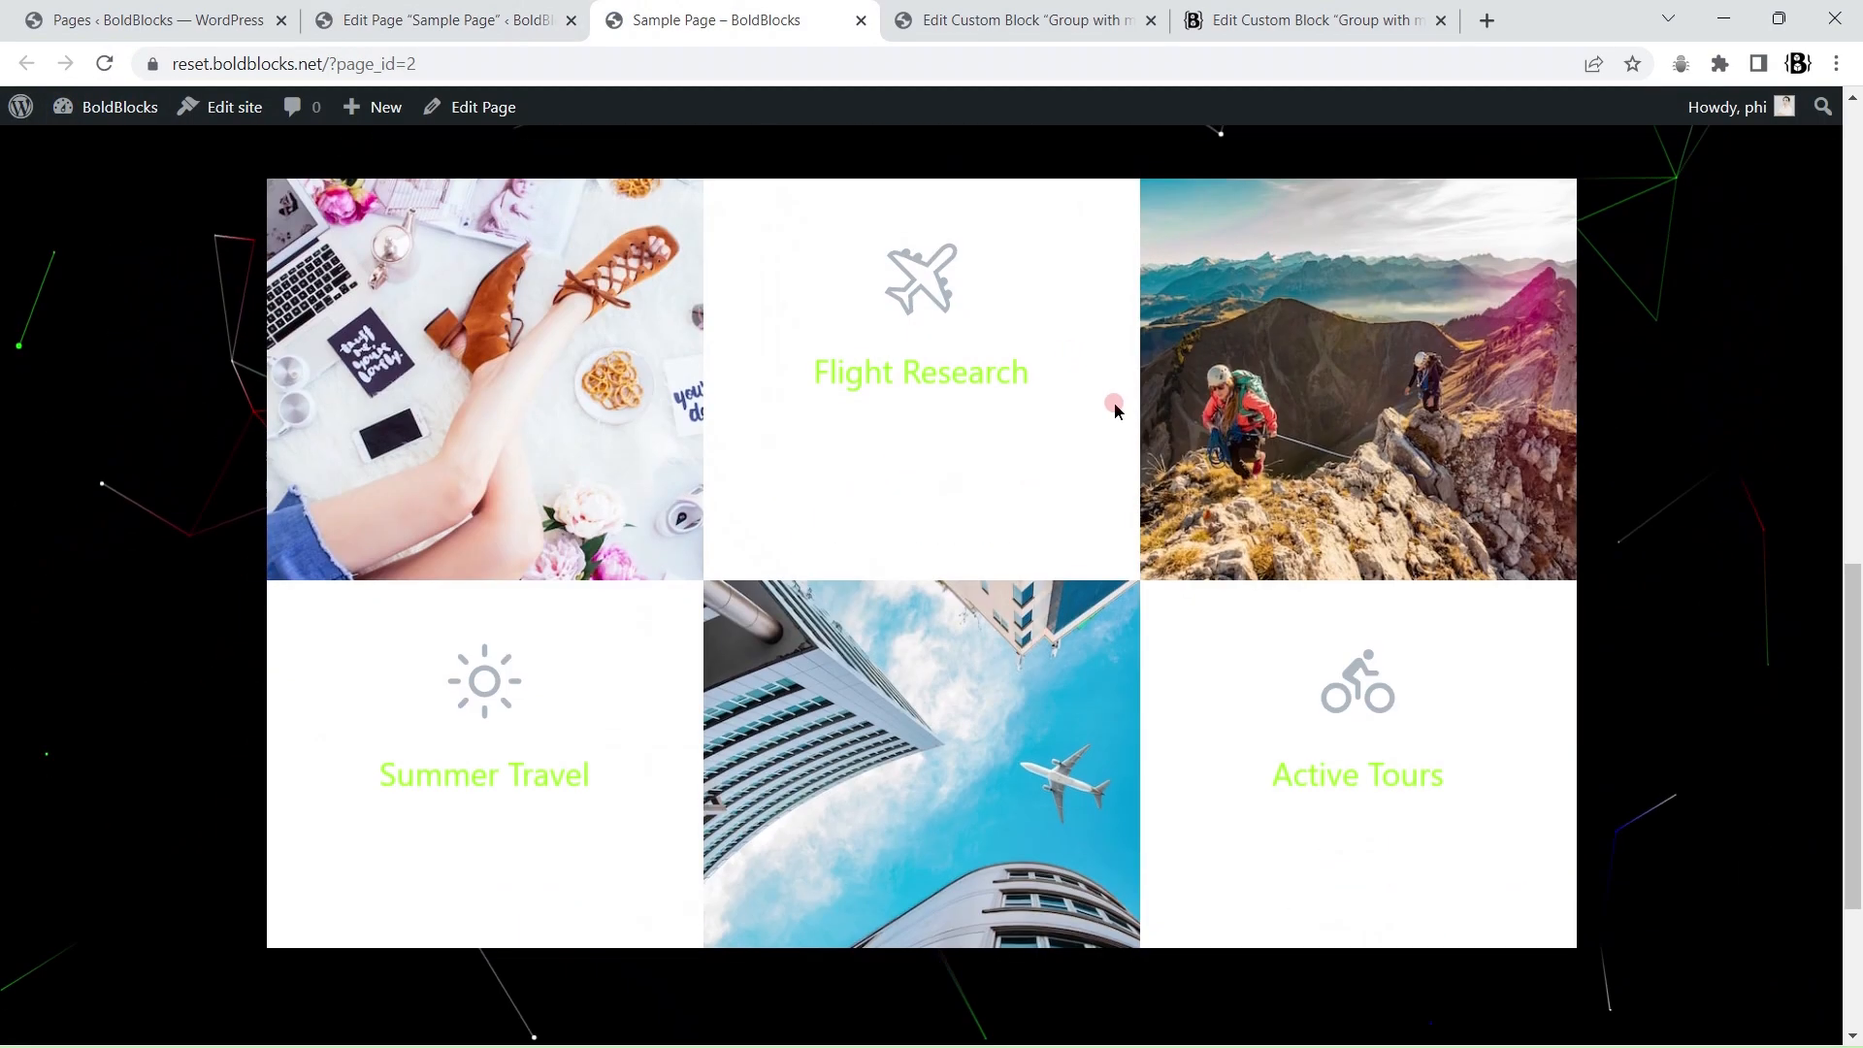
{"action": "scroll", "coordinate": [1126, 412], "scroll_direction": "up", "scroll_amount": 3}
{"action": "scroll", "coordinate": [1141, 415], "scroll_direction": "down", "scroll_amount": 6}
{"action": "scroll", "coordinate": [1171, 466], "scroll_direction": "up", "scroll_amount": 6}
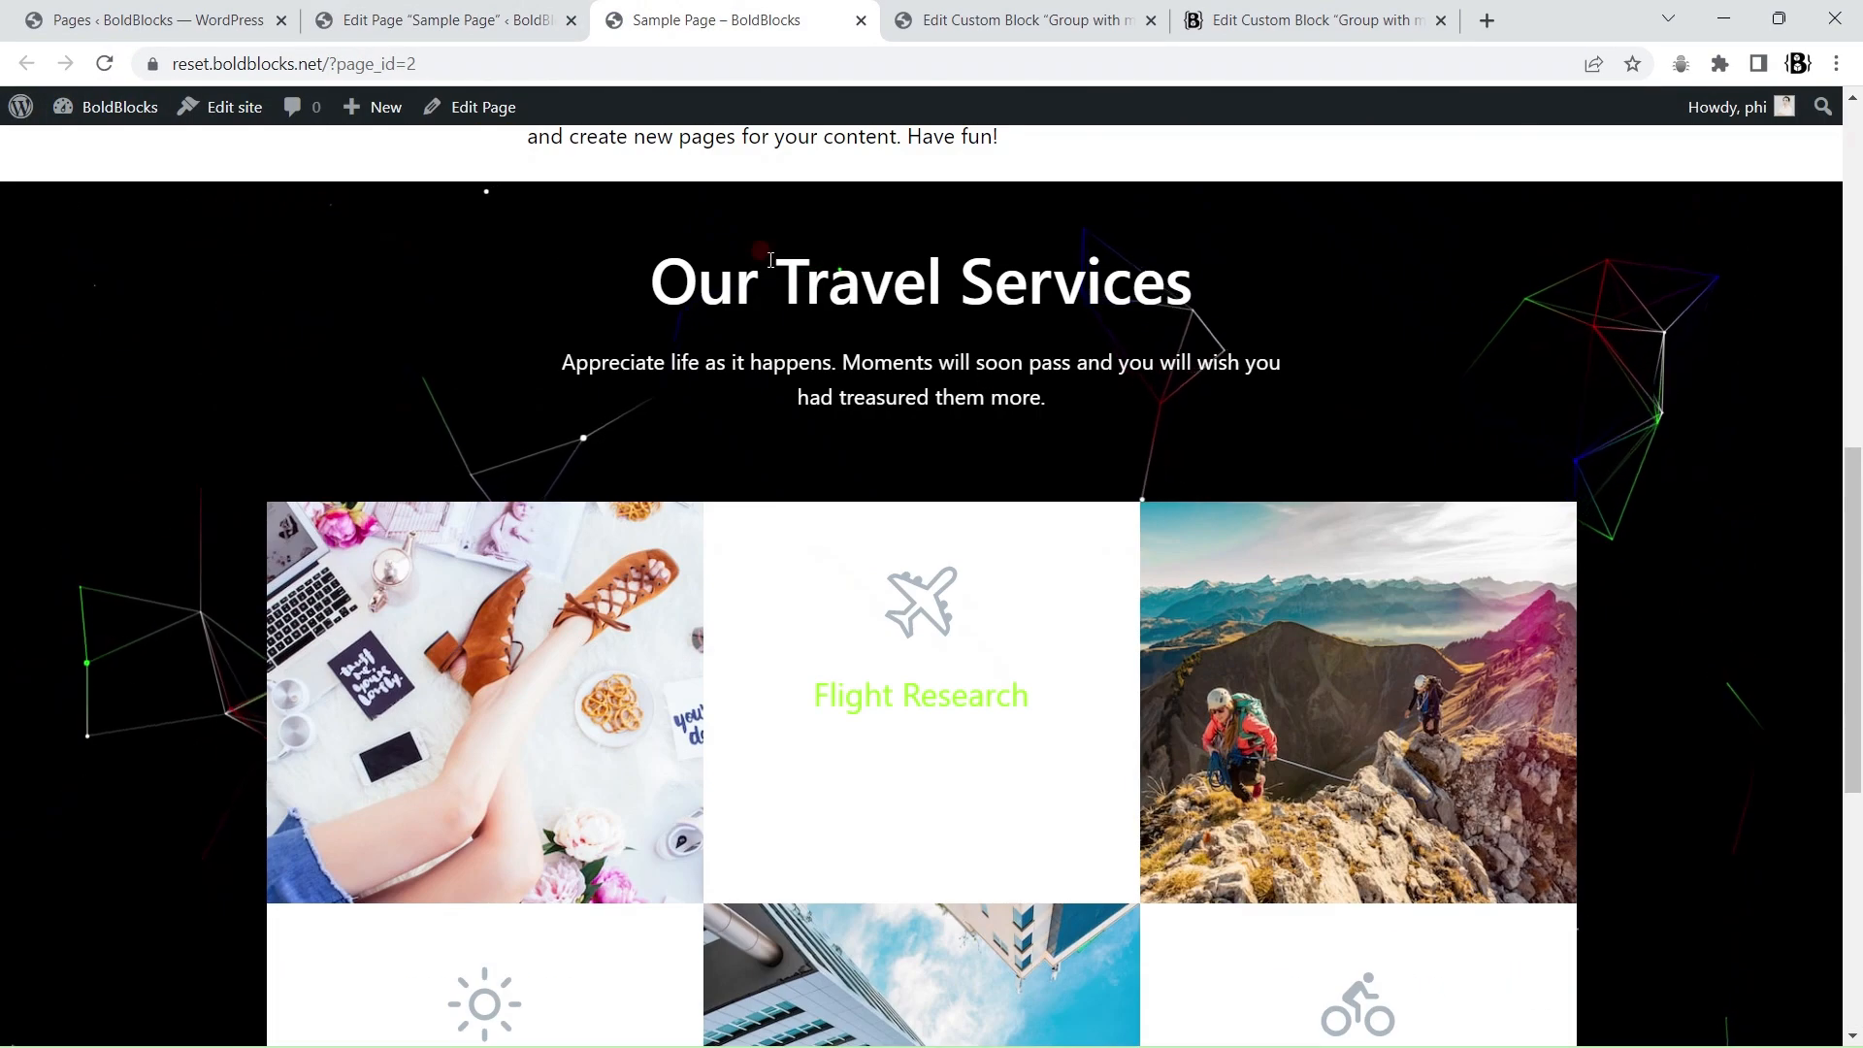
- Clear the background color of the Flight Research grid item in the page editor
{"action": "left_click", "coordinate": [427, 21]}
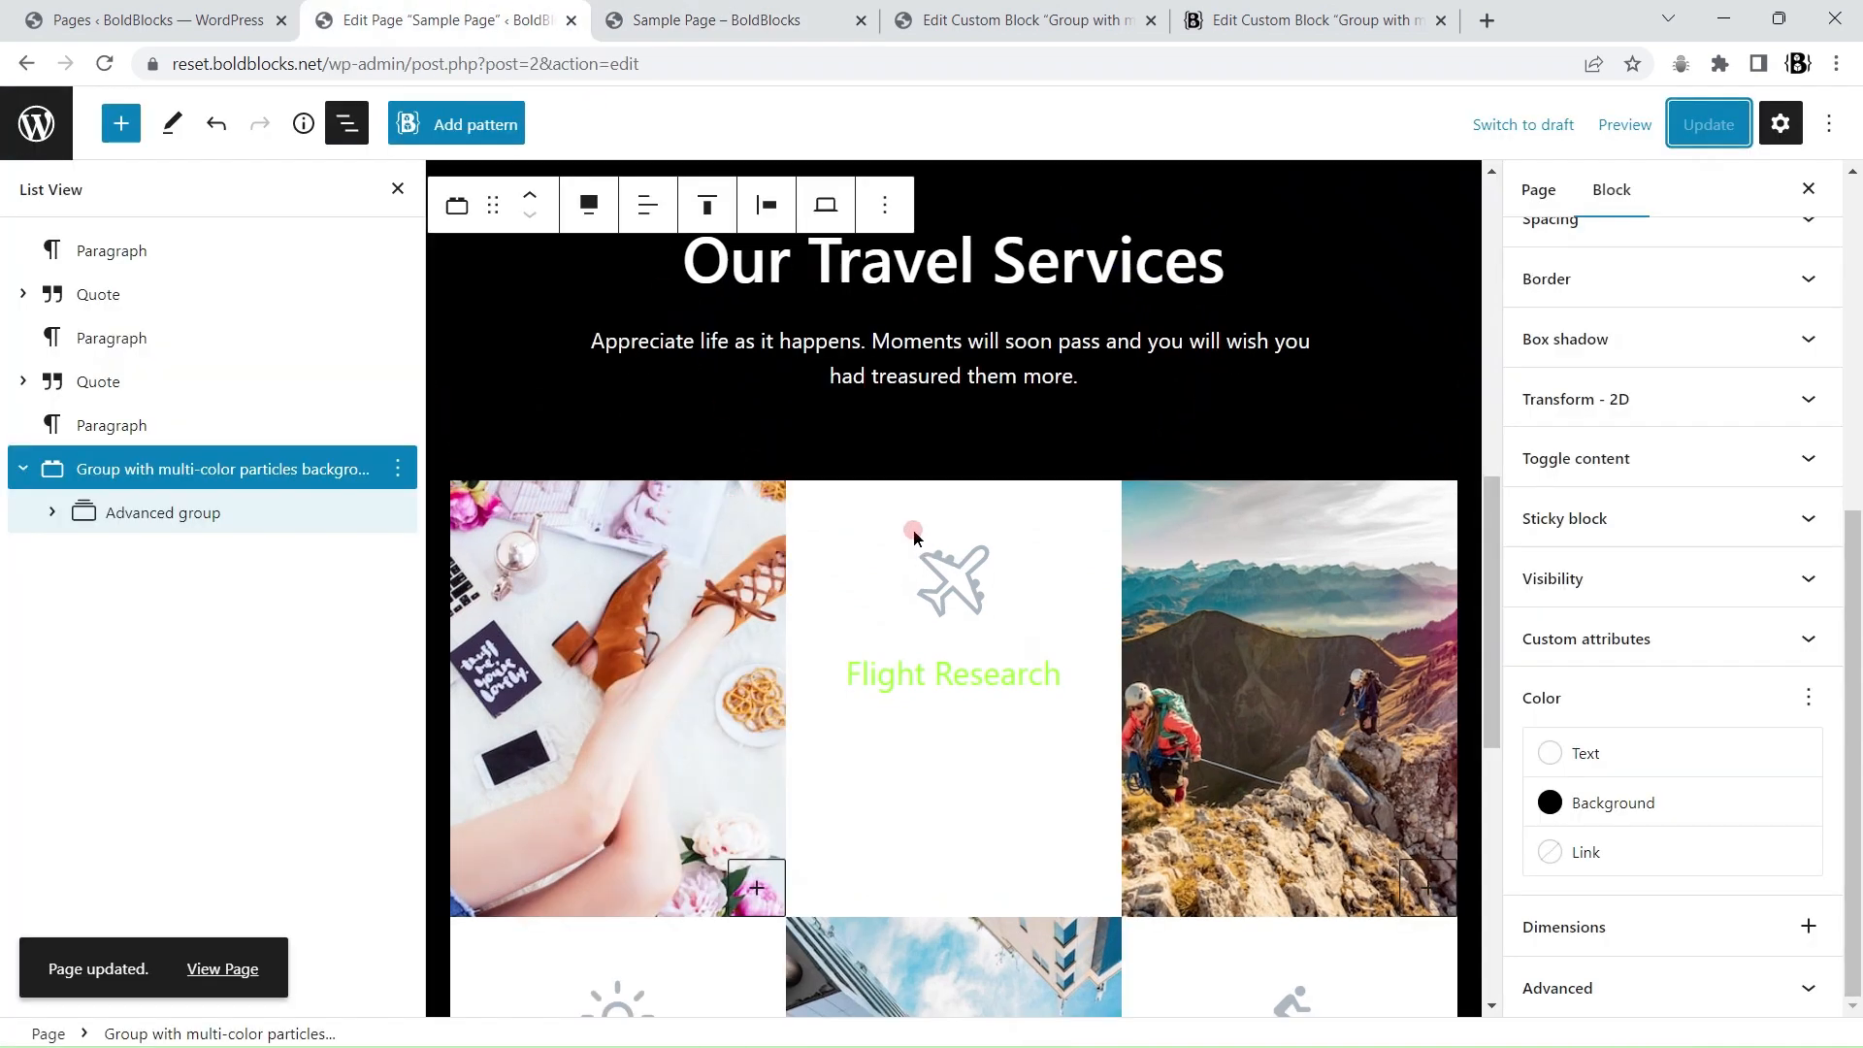
{"action": "left_click", "coordinate": [853, 504]}
{"action": "scroll", "coordinate": [1780, 611], "scroll_direction": "down", "scroll_amount": 3}
{"action": "left_click", "coordinate": [1633, 643]}
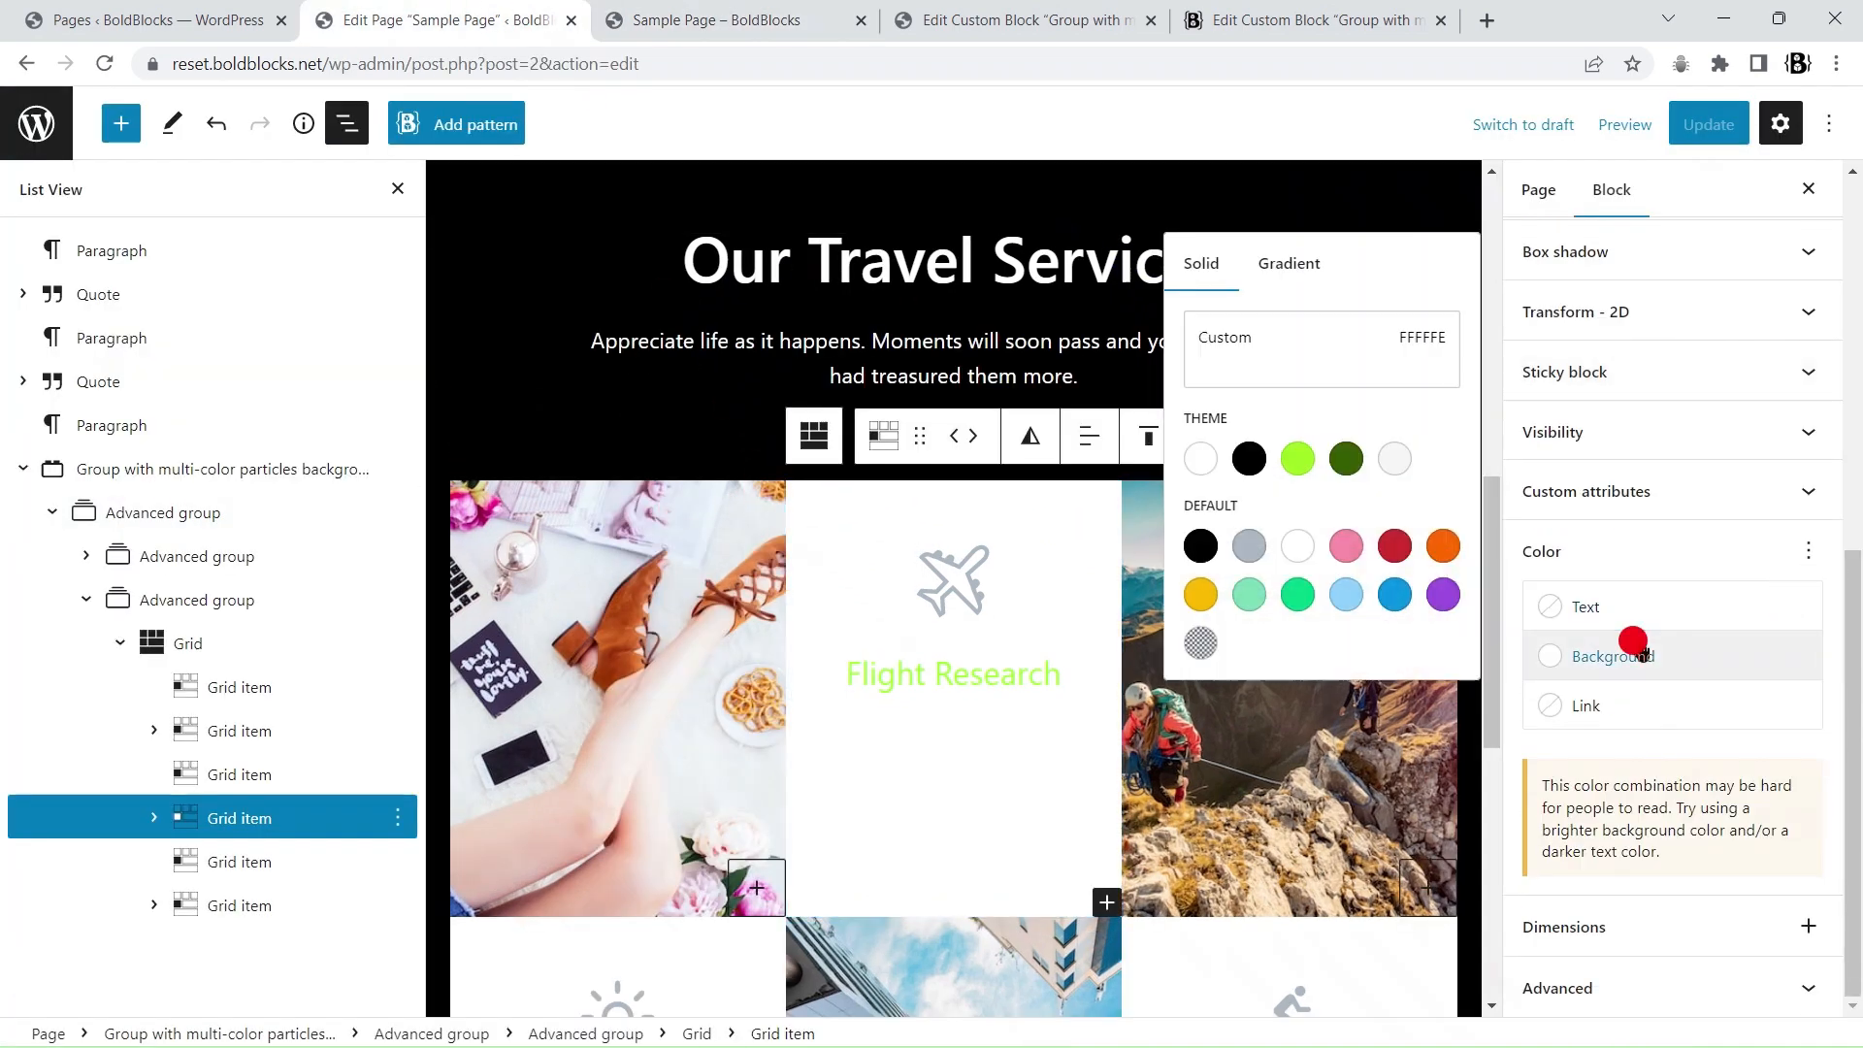
{"action": "left_click", "coordinate": [1199, 468]}
- Clear the background color of the Summer Travel grid item
{"action": "scroll", "coordinate": [965, 664], "scroll_direction": "down", "scroll_amount": 3}
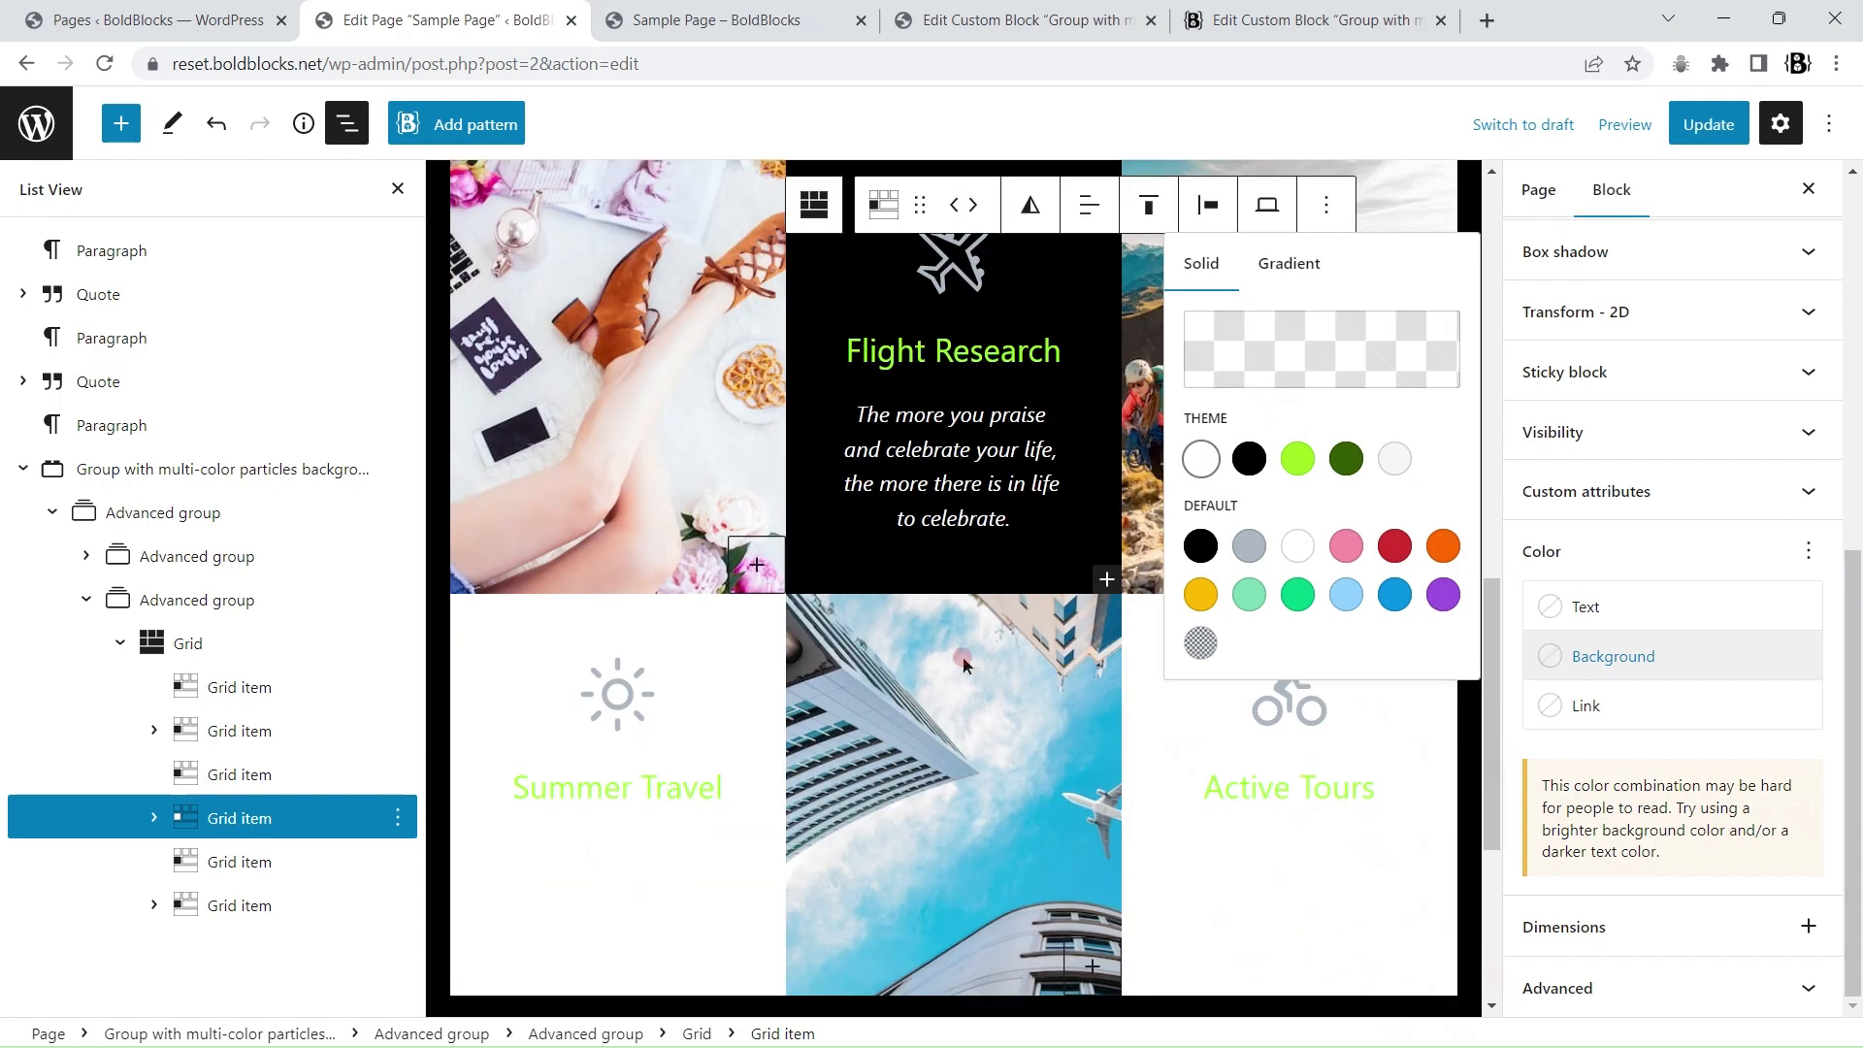
{"action": "left_click", "coordinate": [529, 626]}
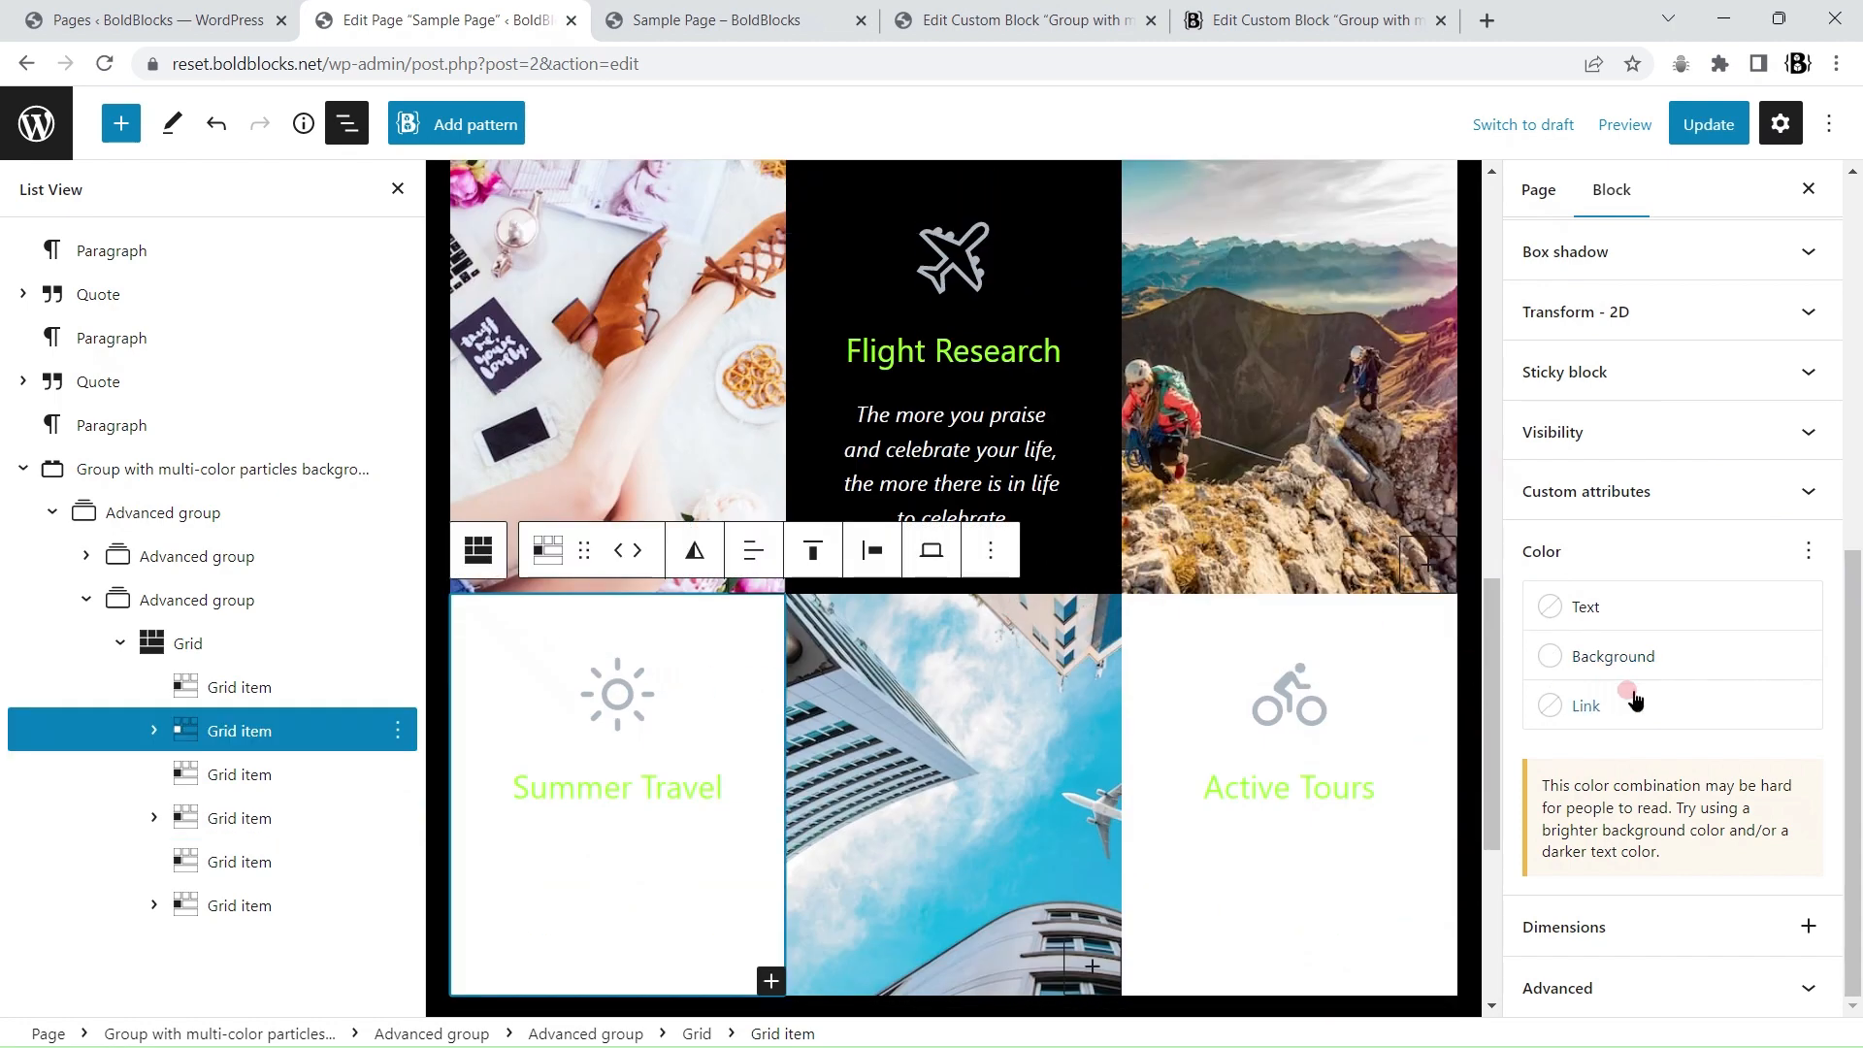
{"action": "left_click", "coordinate": [1652, 647]}
{"action": "left_click", "coordinate": [1200, 460]}
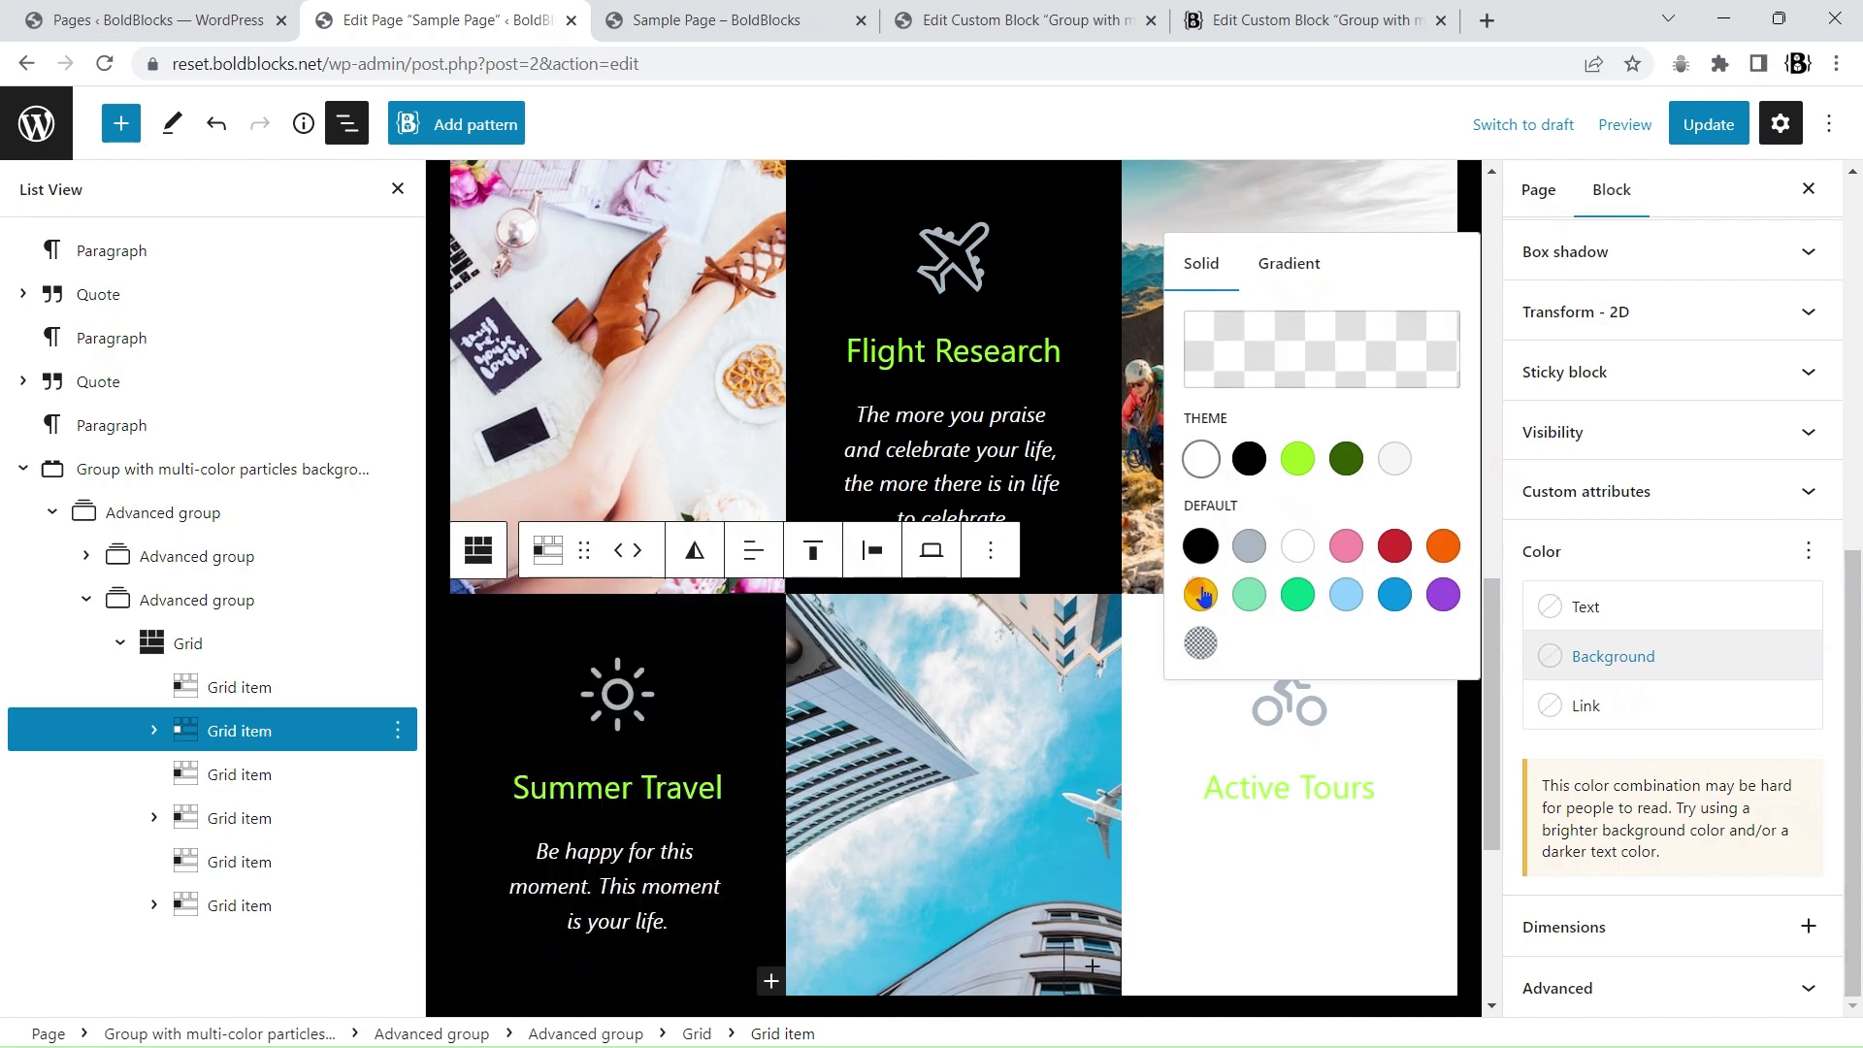
- Clear the background color of the Active Tours grid item
{"action": "left_click", "coordinate": [1152, 728]}
{"action": "left_click", "coordinate": [1577, 659]}
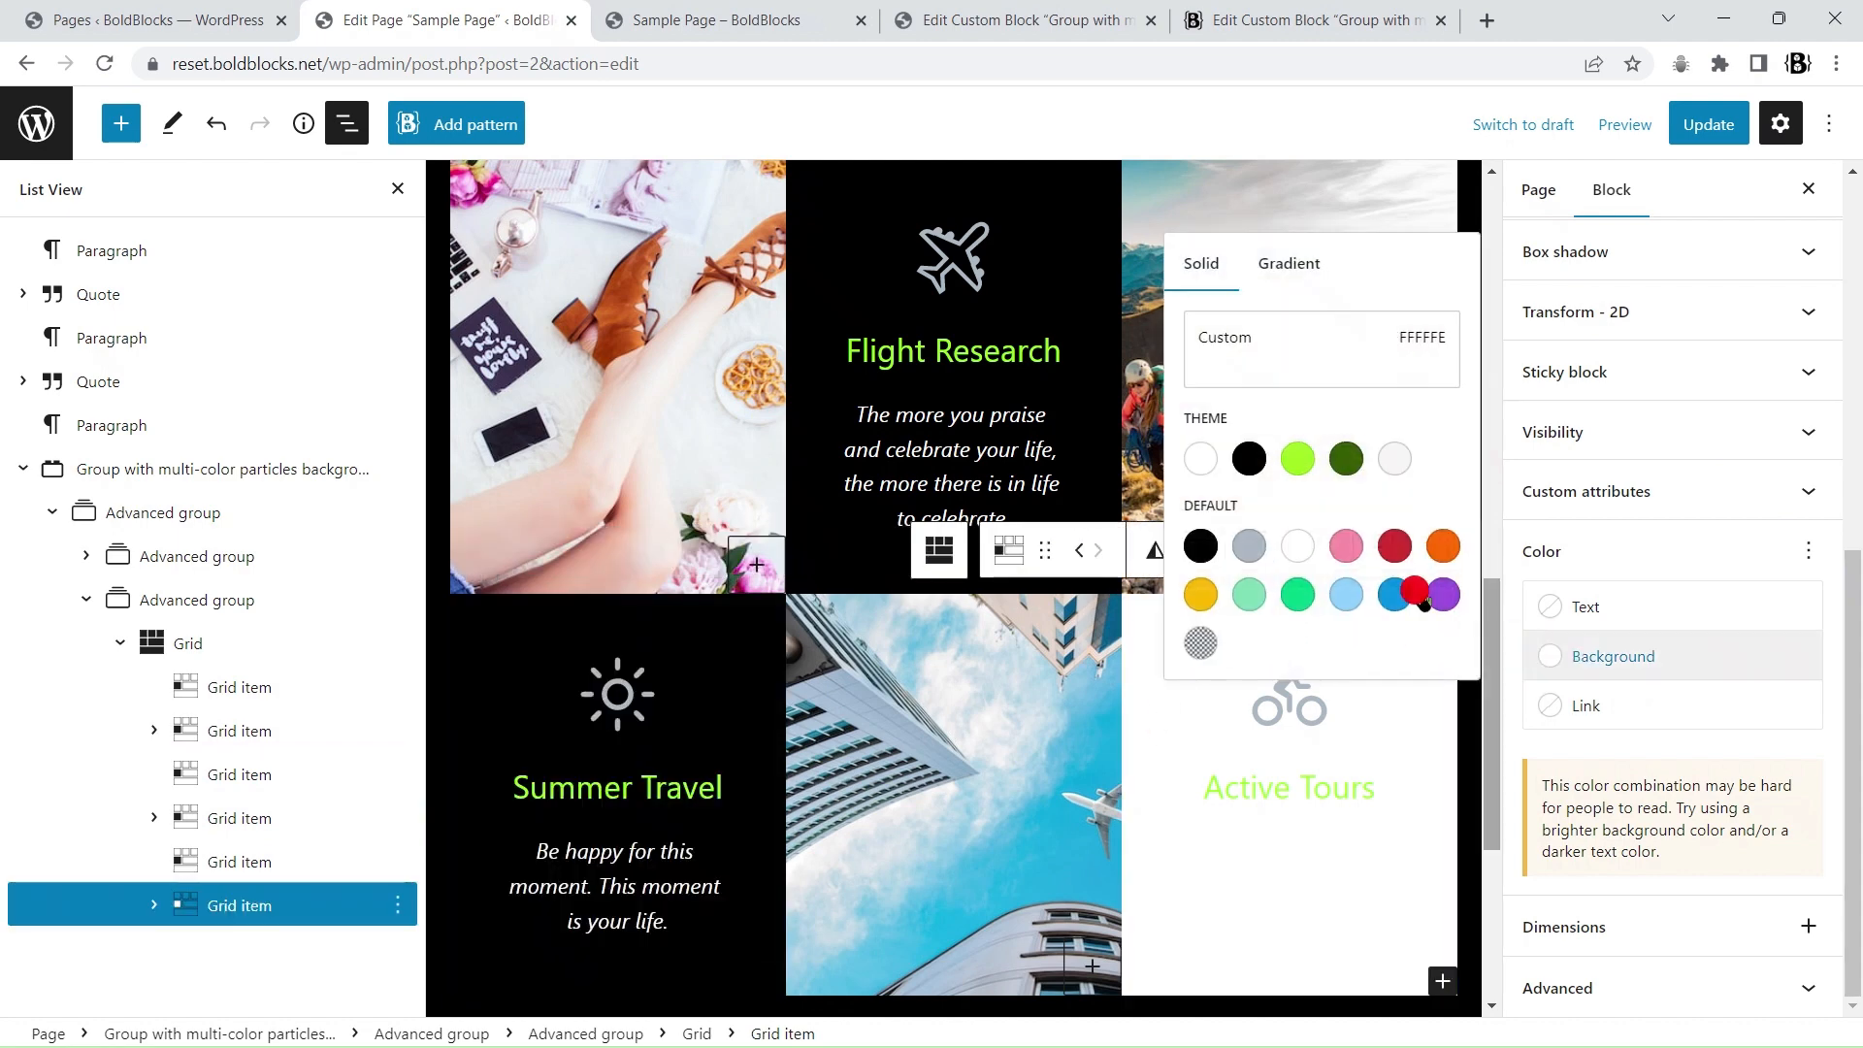
{"action": "left_click", "coordinate": [1200, 465]}
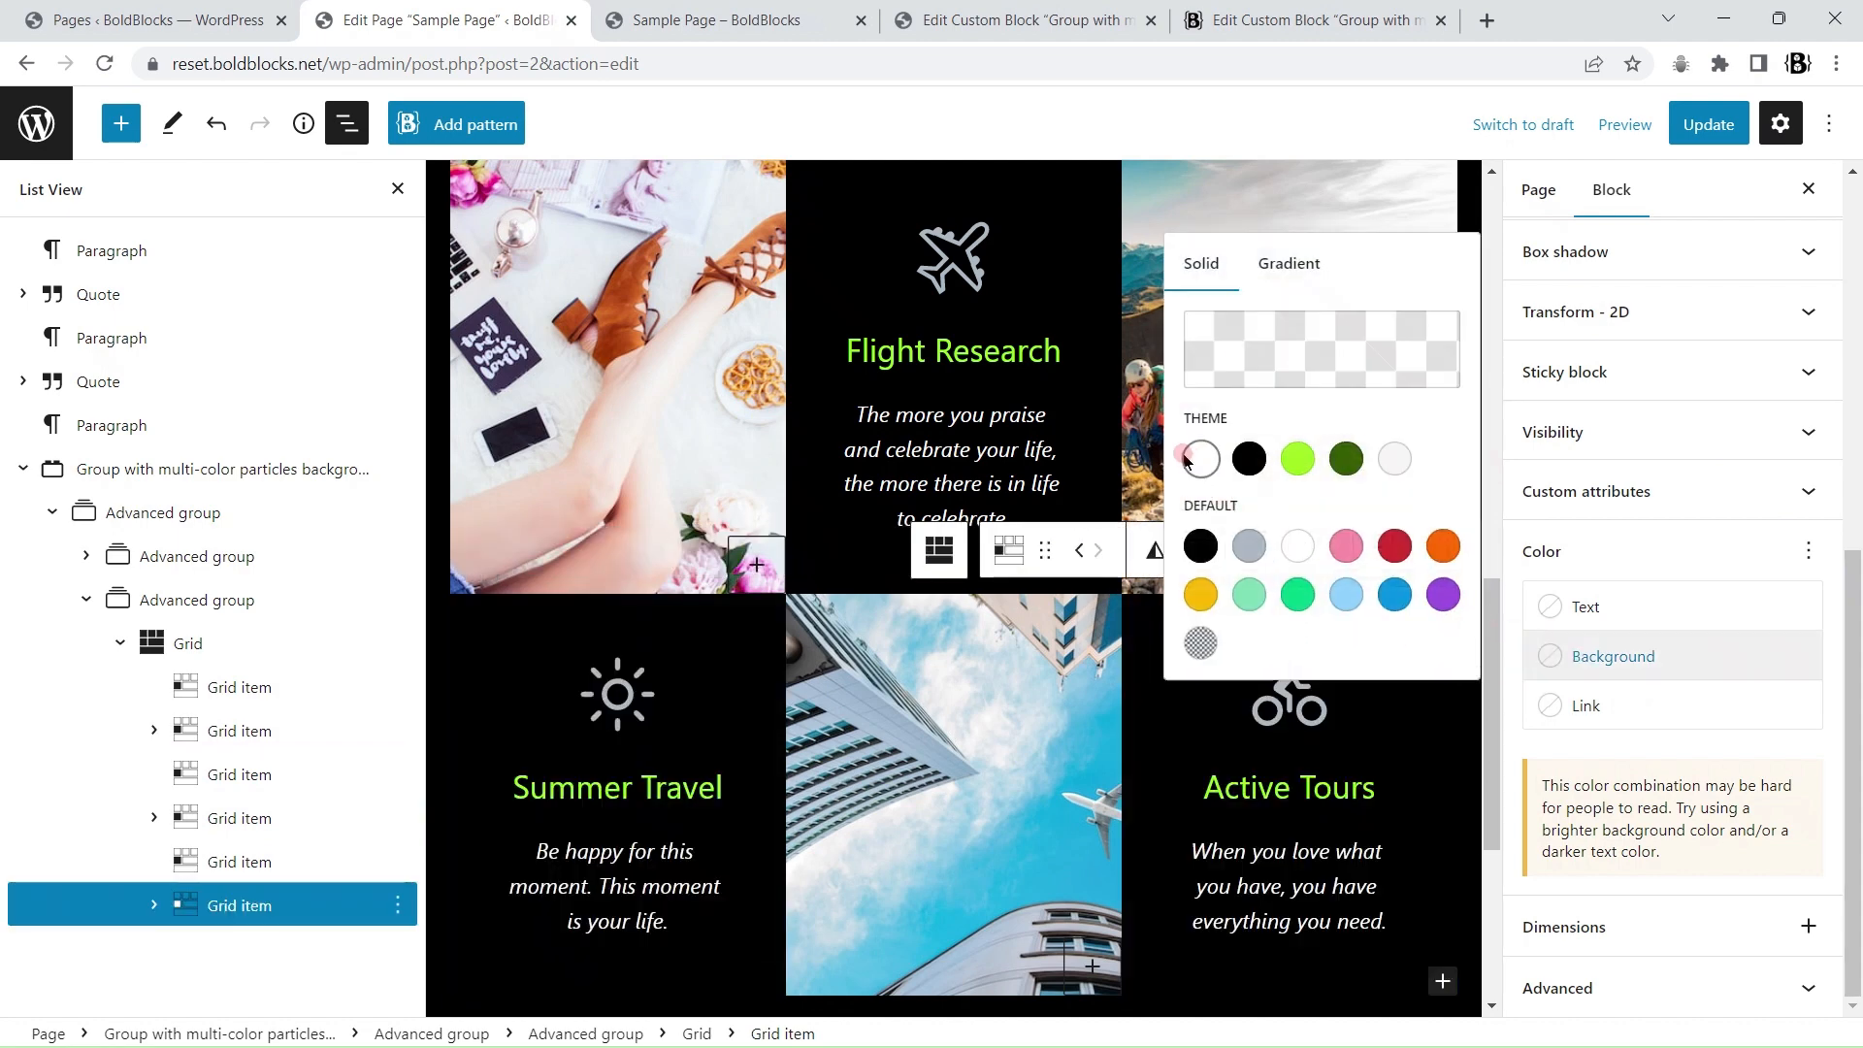
{"action": "left_click", "coordinate": [1488, 647]}
- Save the page and check the three service text cells on the reloaded published Sample Page
{"action": "left_click", "coordinate": [1708, 124]}
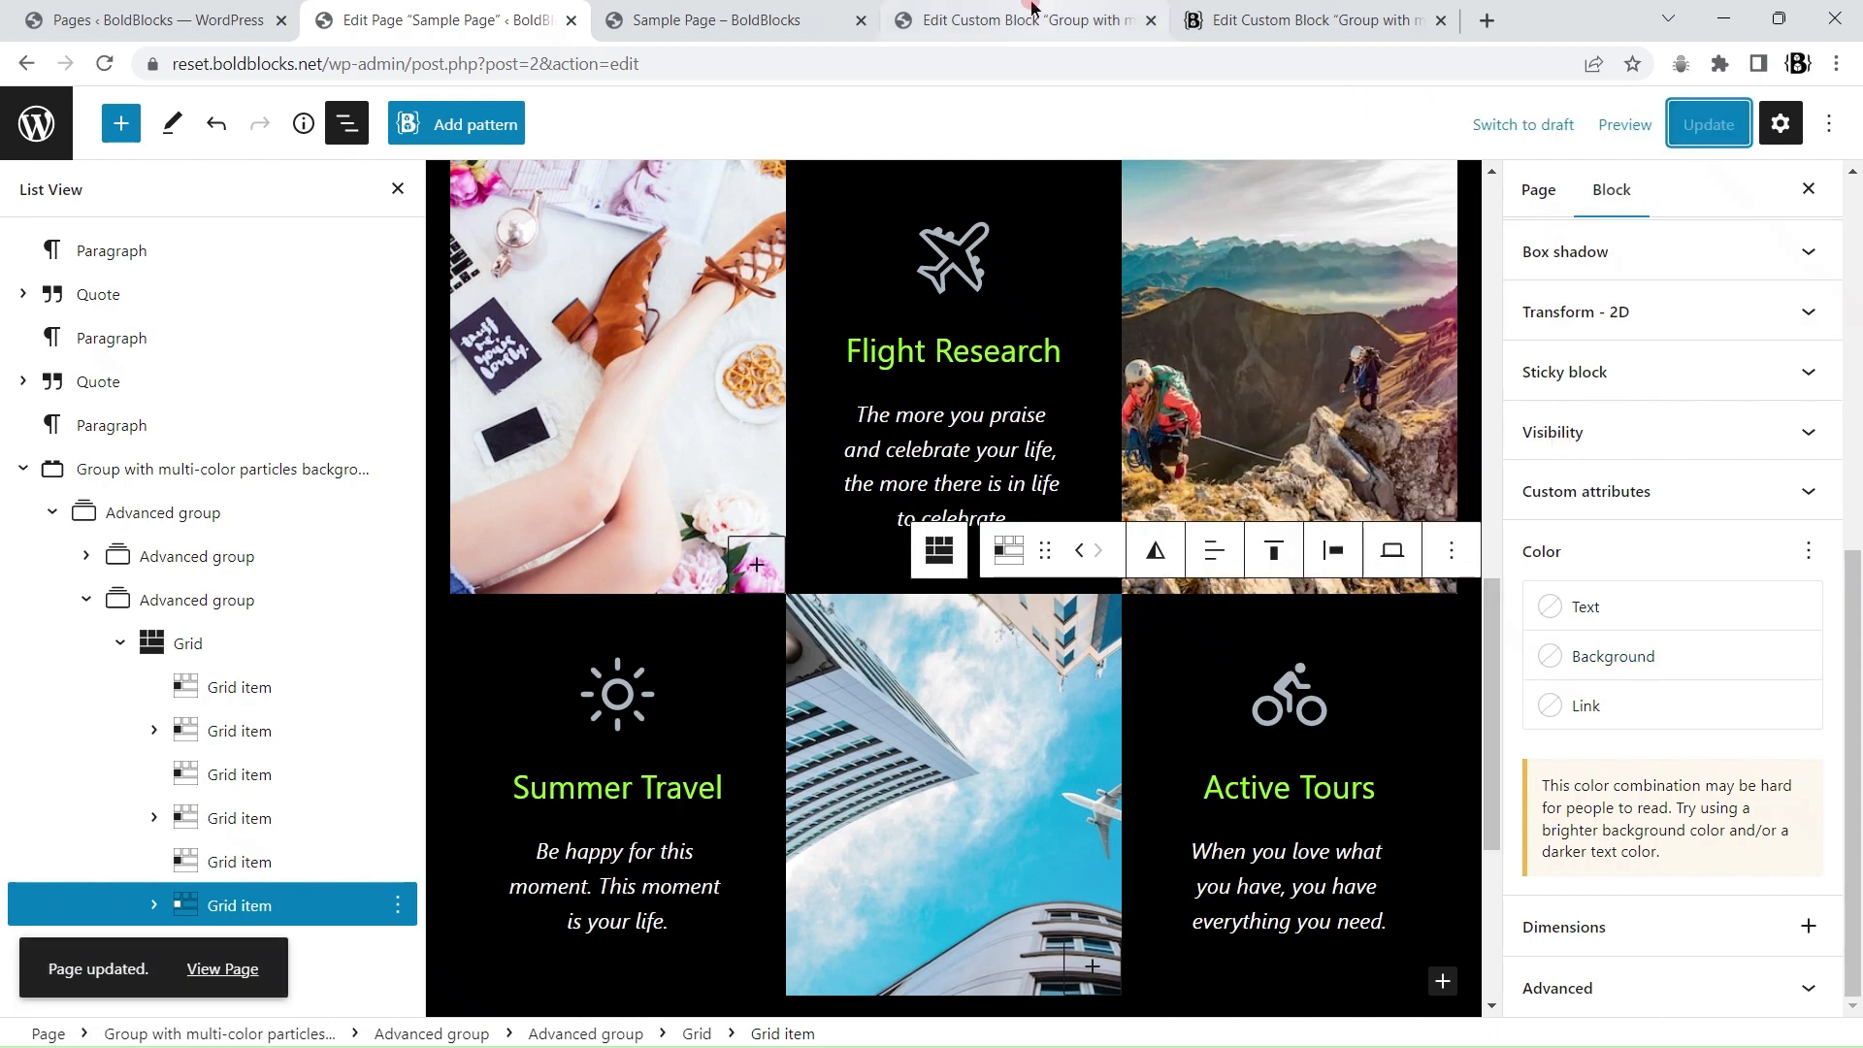
{"action": "left_click", "coordinate": [737, 20]}
{"action": "left_click", "coordinate": [104, 64]}
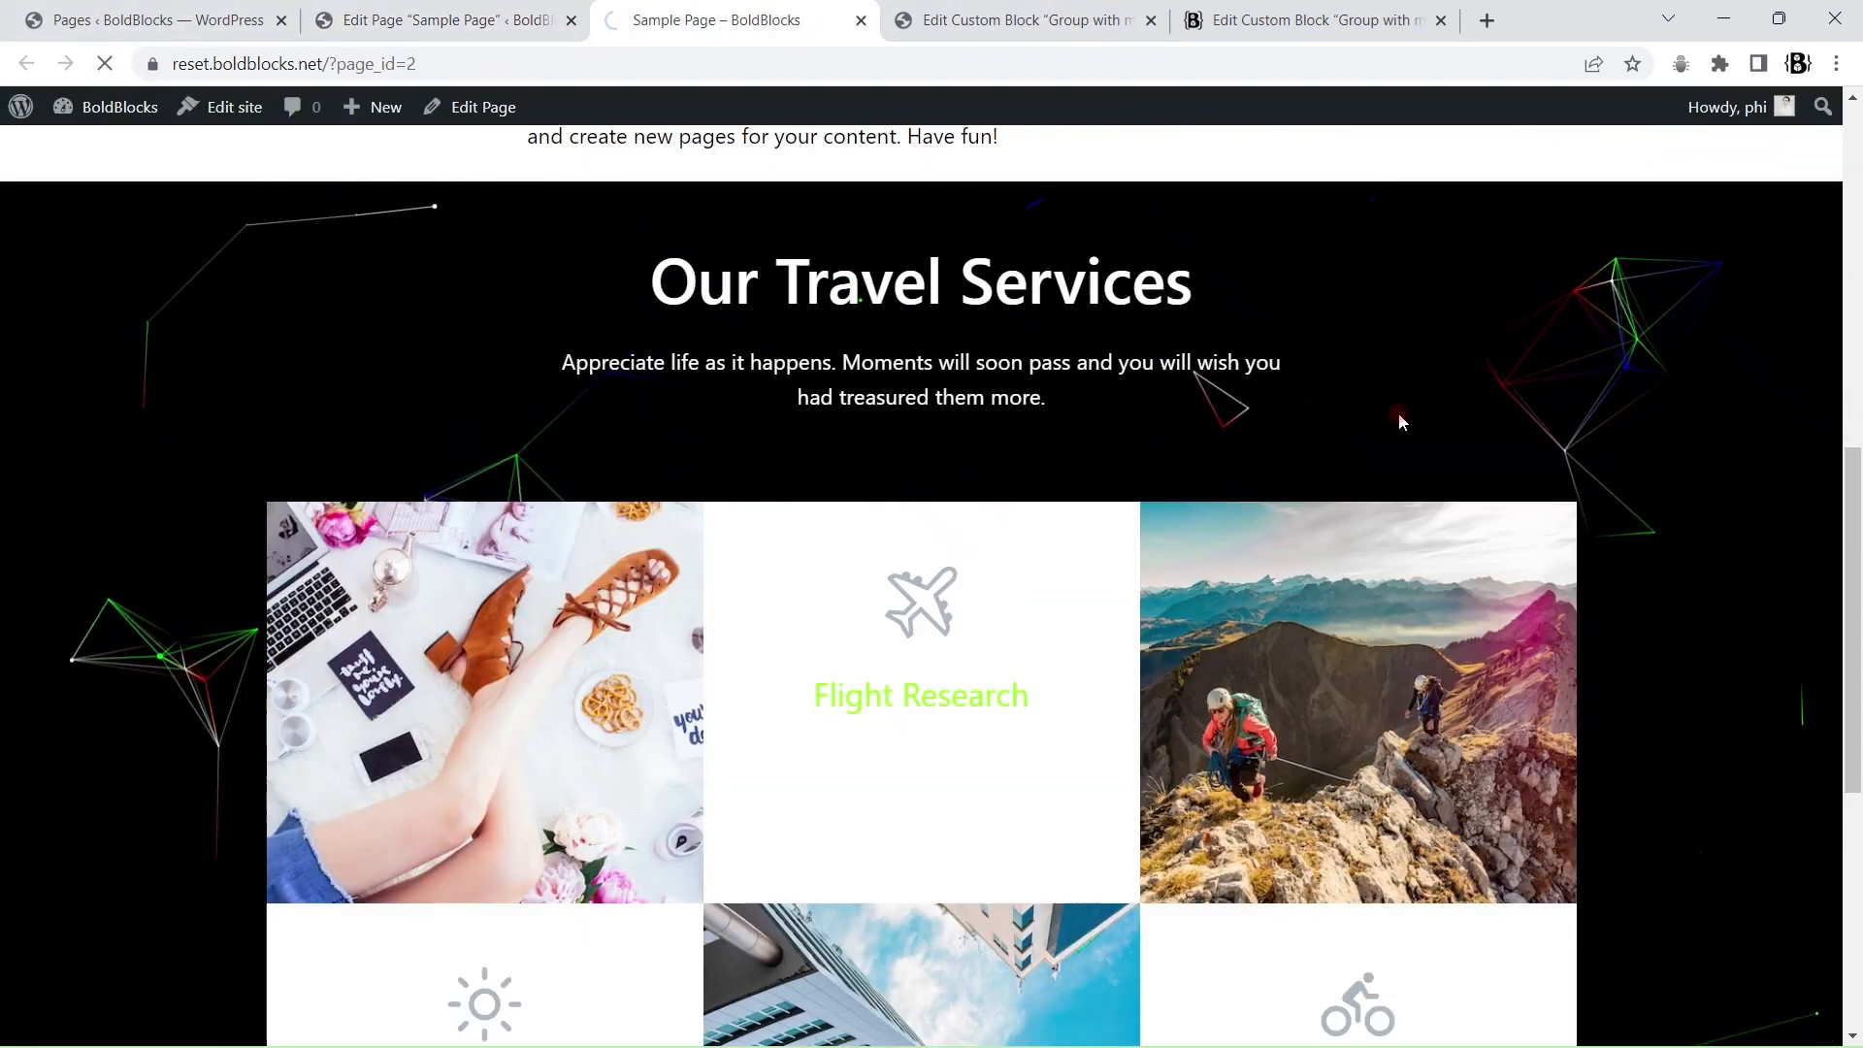
{"action": "scroll", "coordinate": [1249, 410], "scroll_direction": "down", "scroll_amount": 6}
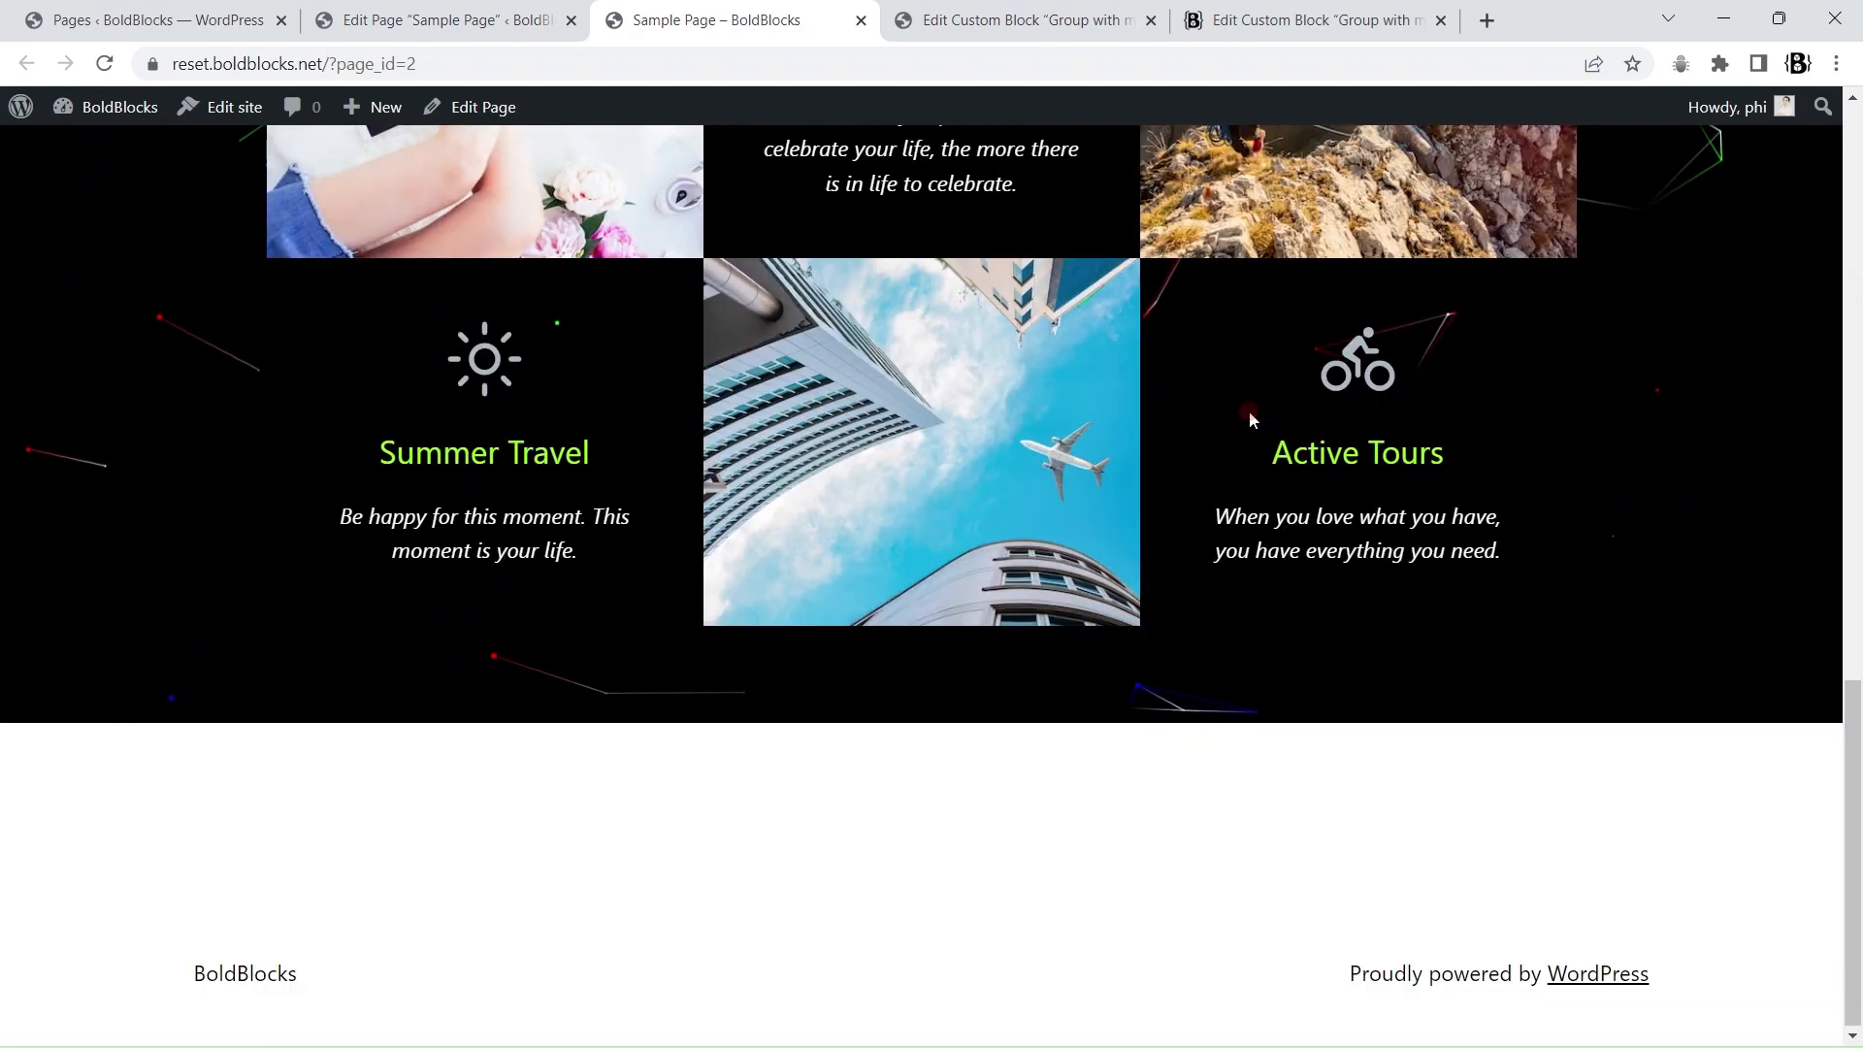
{"action": "scroll", "coordinate": [1249, 411], "scroll_direction": "up", "scroll_amount": 6}
{"action": "scroll", "coordinate": [1249, 411], "scroll_direction": "down", "scroll_amount": 6}
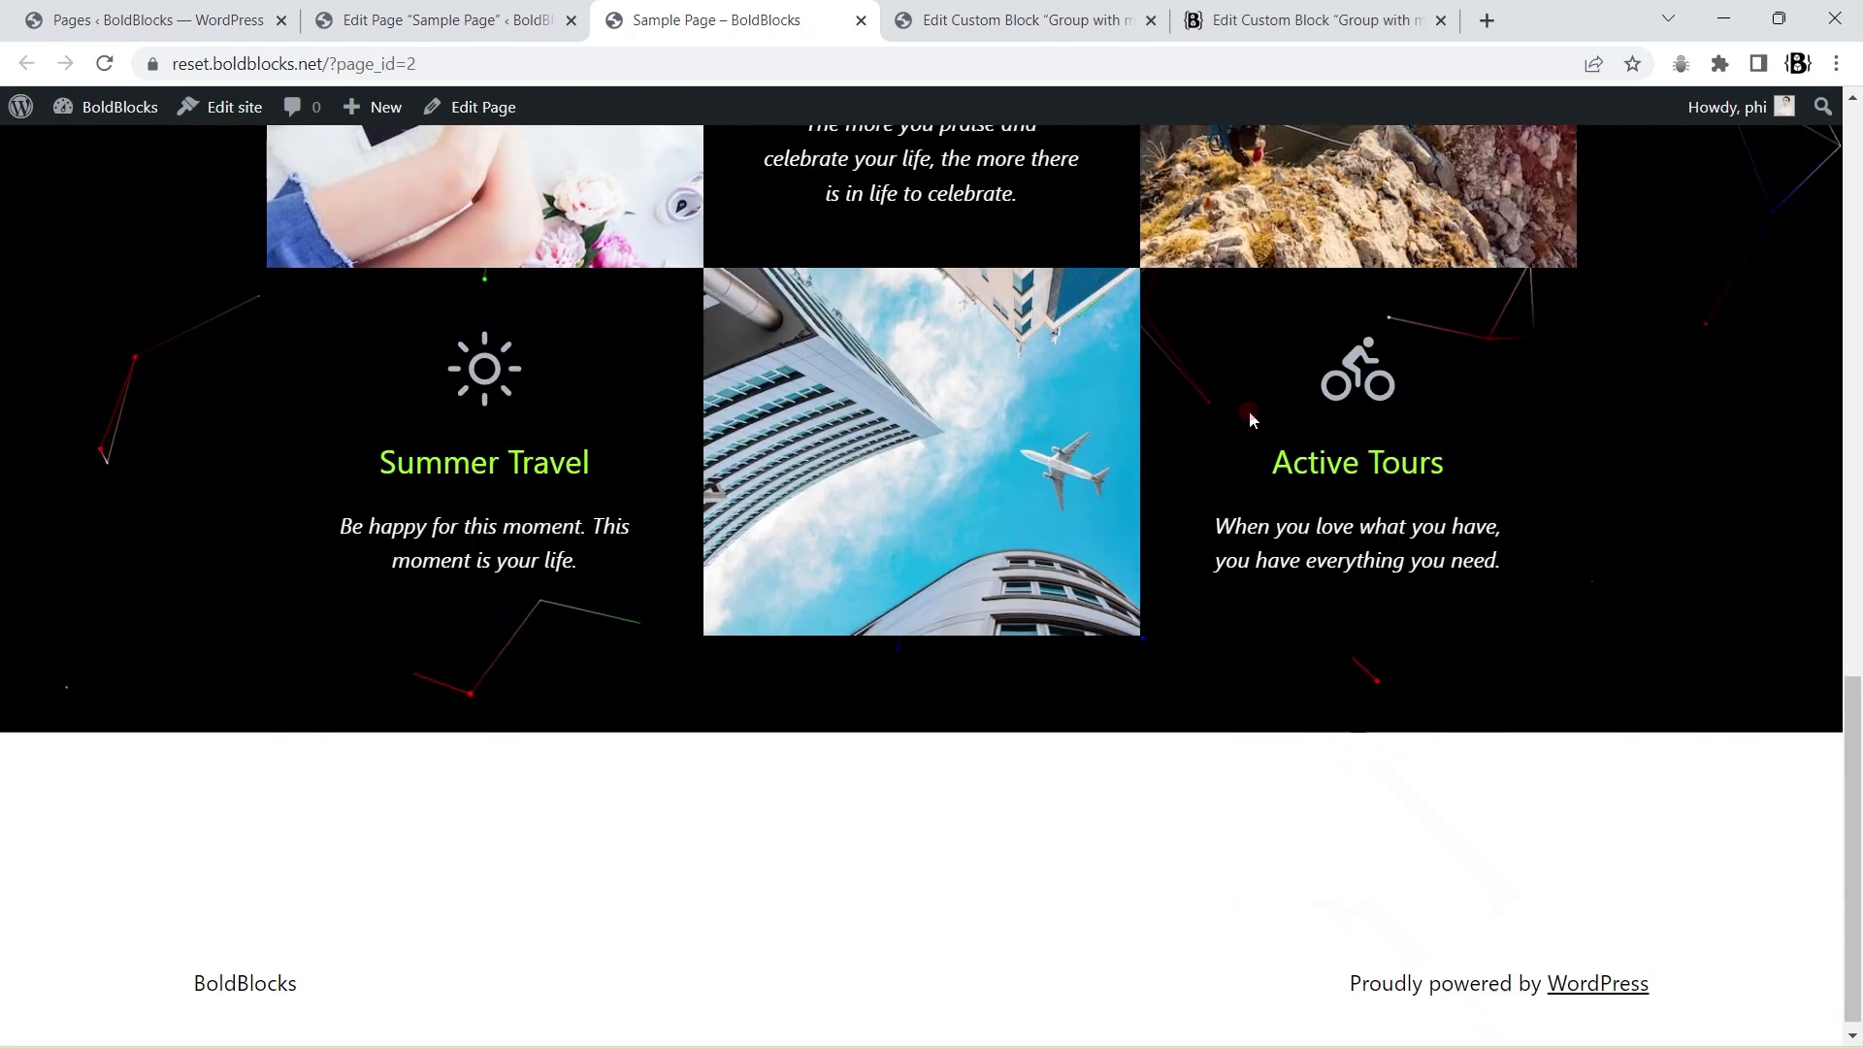
- Select the multi-color particles group, hide the block list and show the color attribute's array of colors among its custom attributes
{"action": "key", "text": "ctrl+shift+Tab"}
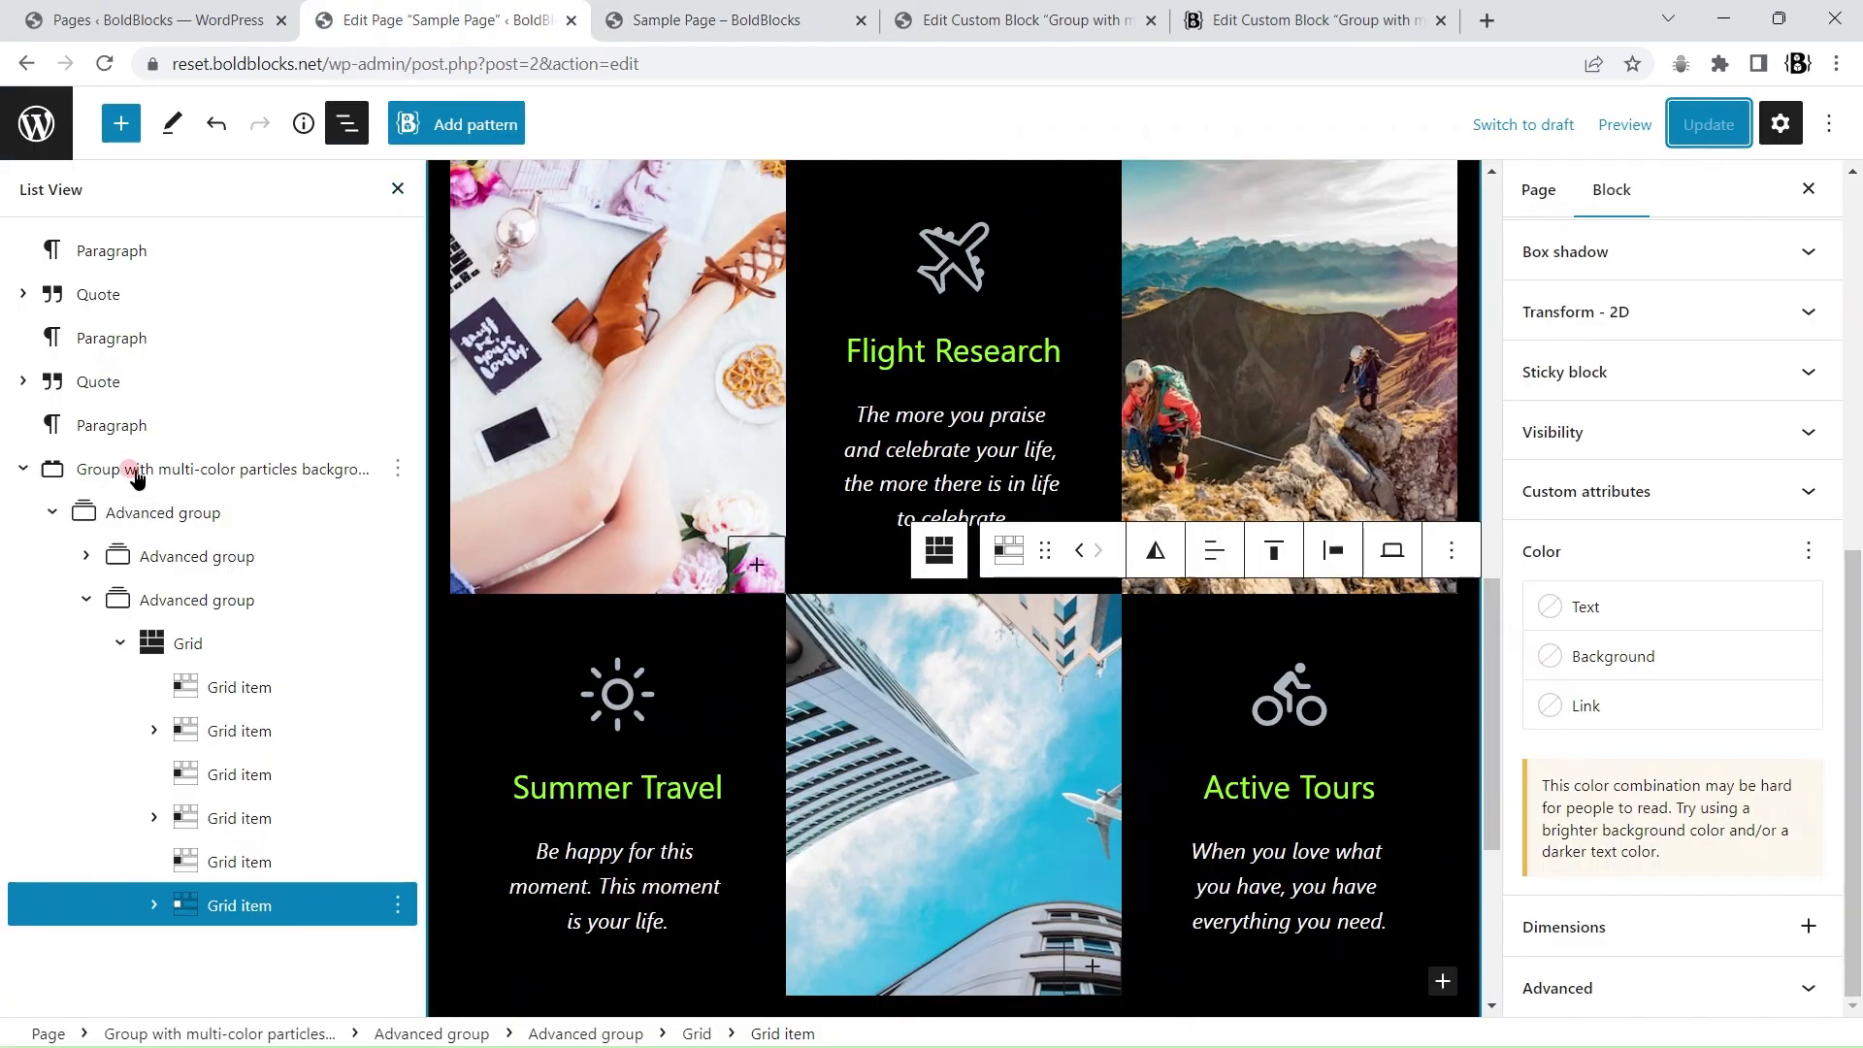
{"action": "left_click", "coordinate": [136, 470]}
{"action": "left_click", "coordinate": [397, 189]}
{"action": "left_click", "coordinate": [1800, 640]}
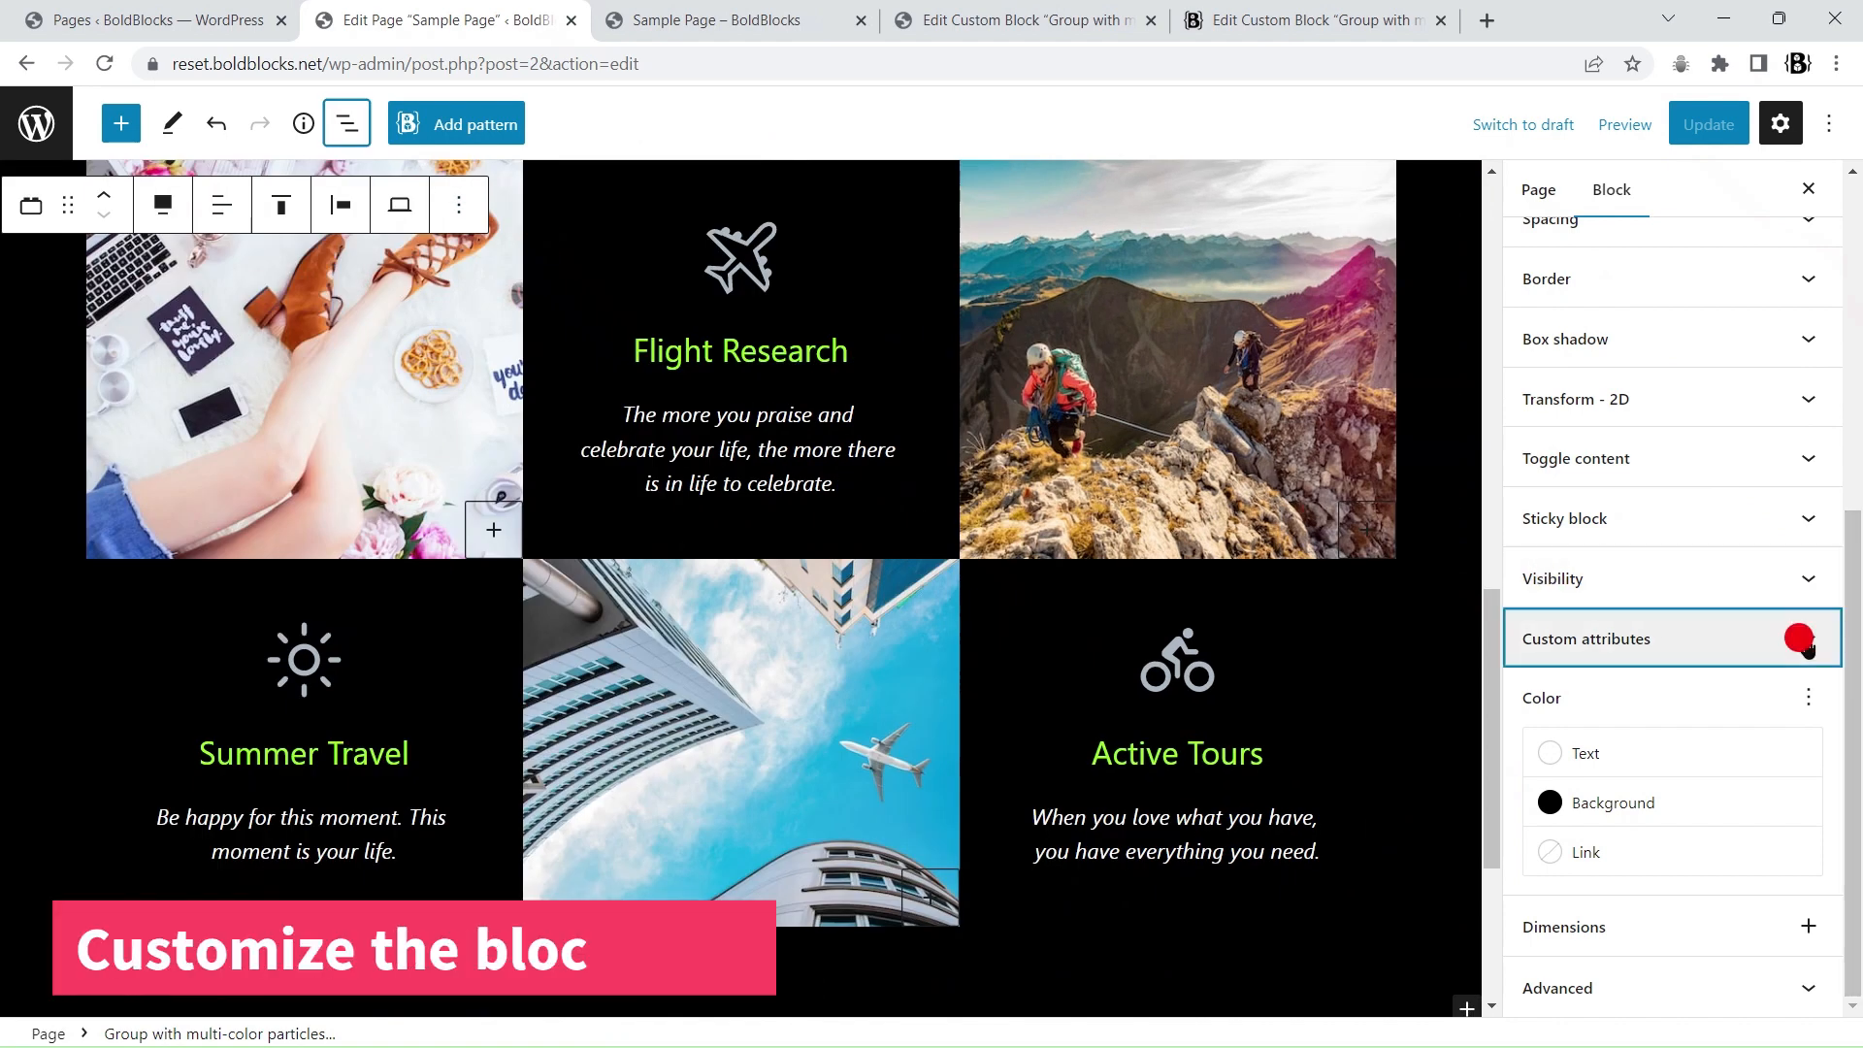
{"action": "left_click", "coordinate": [1805, 431]}
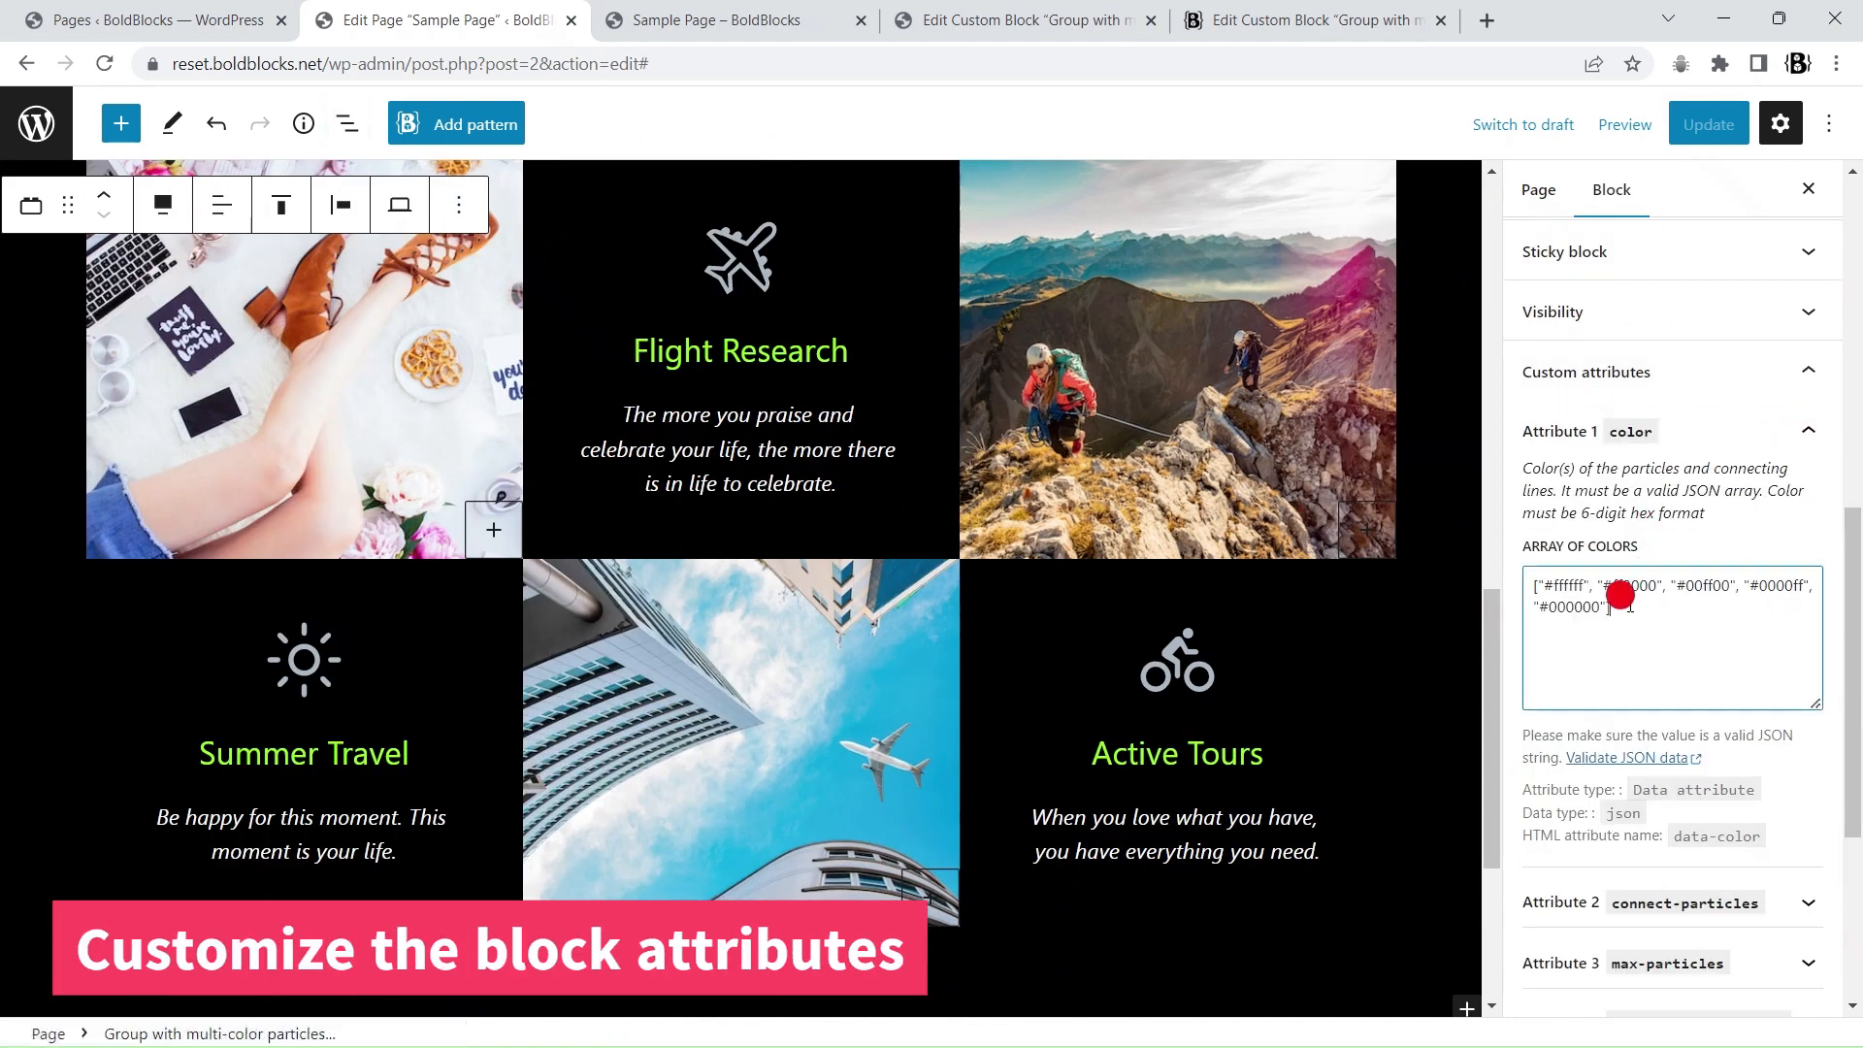
{"action": "left_click_drag", "start_coordinate": [1621, 597], "coordinate": [1510, 584]}
- Search the web for "color palette" in a new browser tab, open Color Hunt and copy the pink of the second palette
{"action": "key", "text": "ctrl+t"}
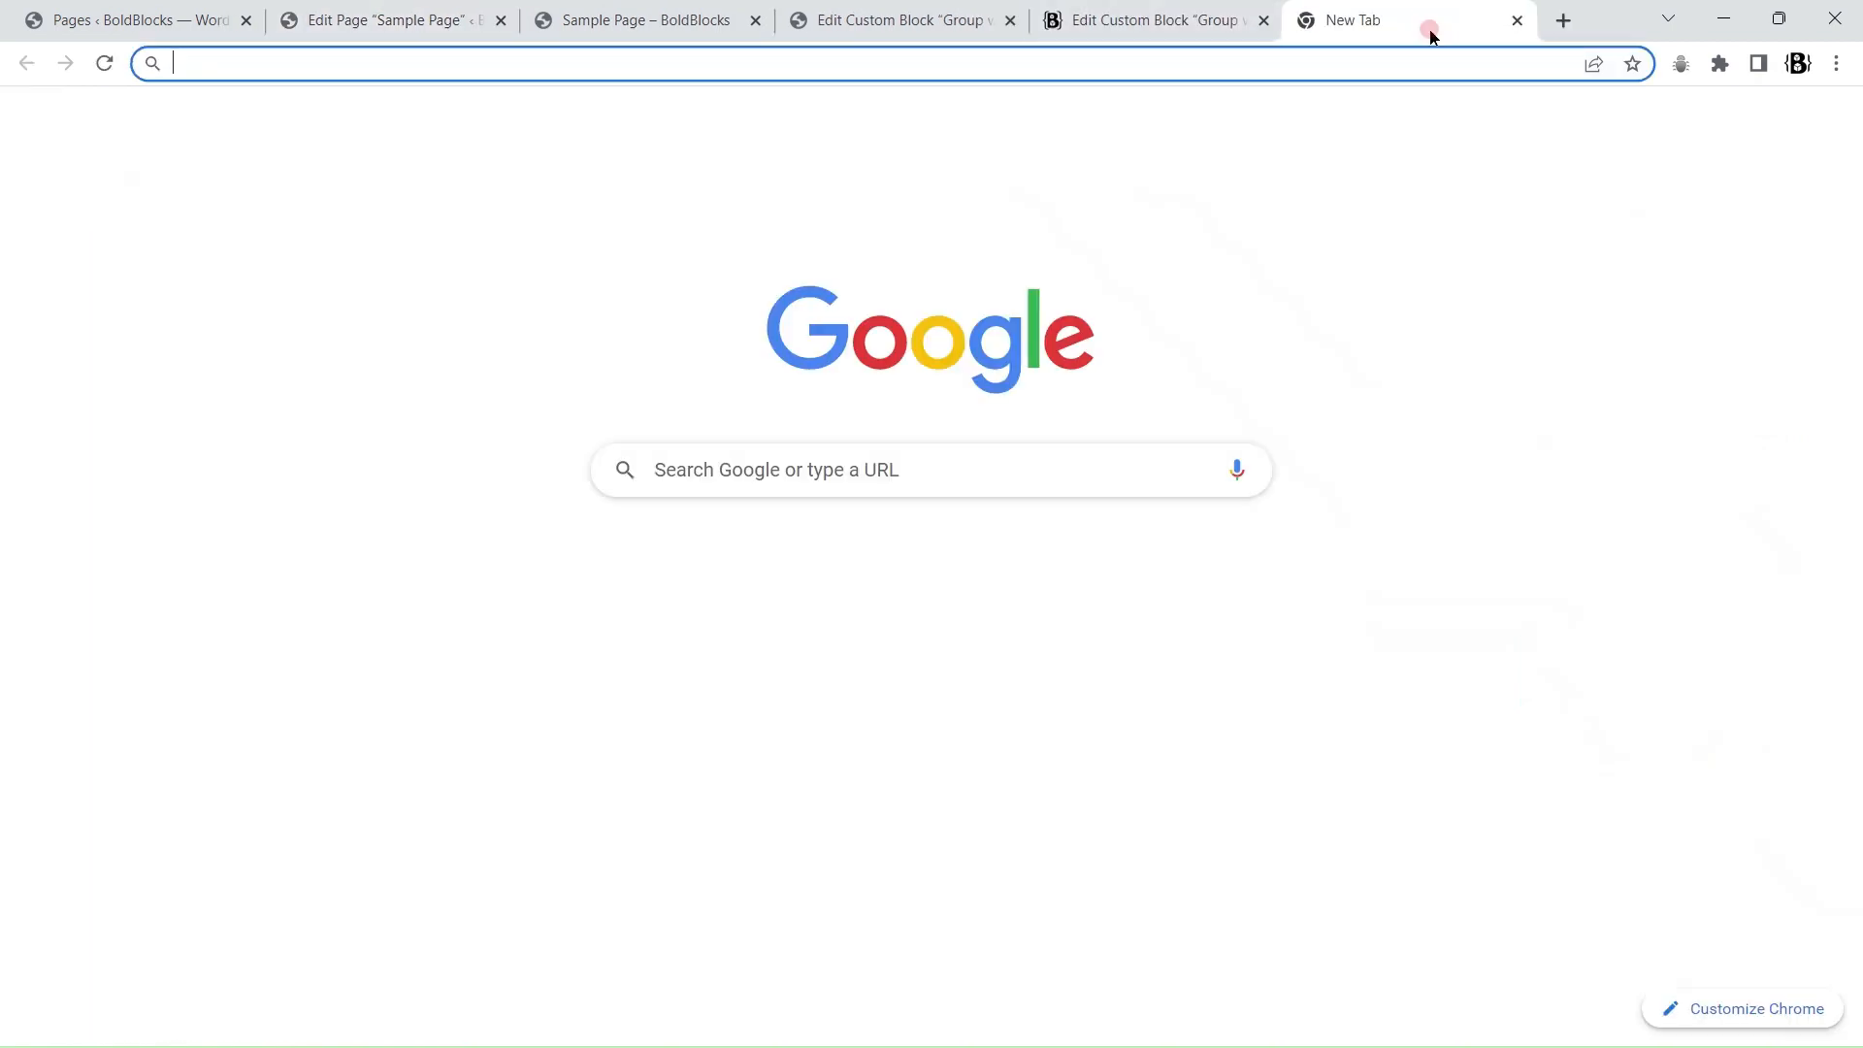
{"action": "type", "text": "color palette"}
{"action": "key", "text": "Return"}
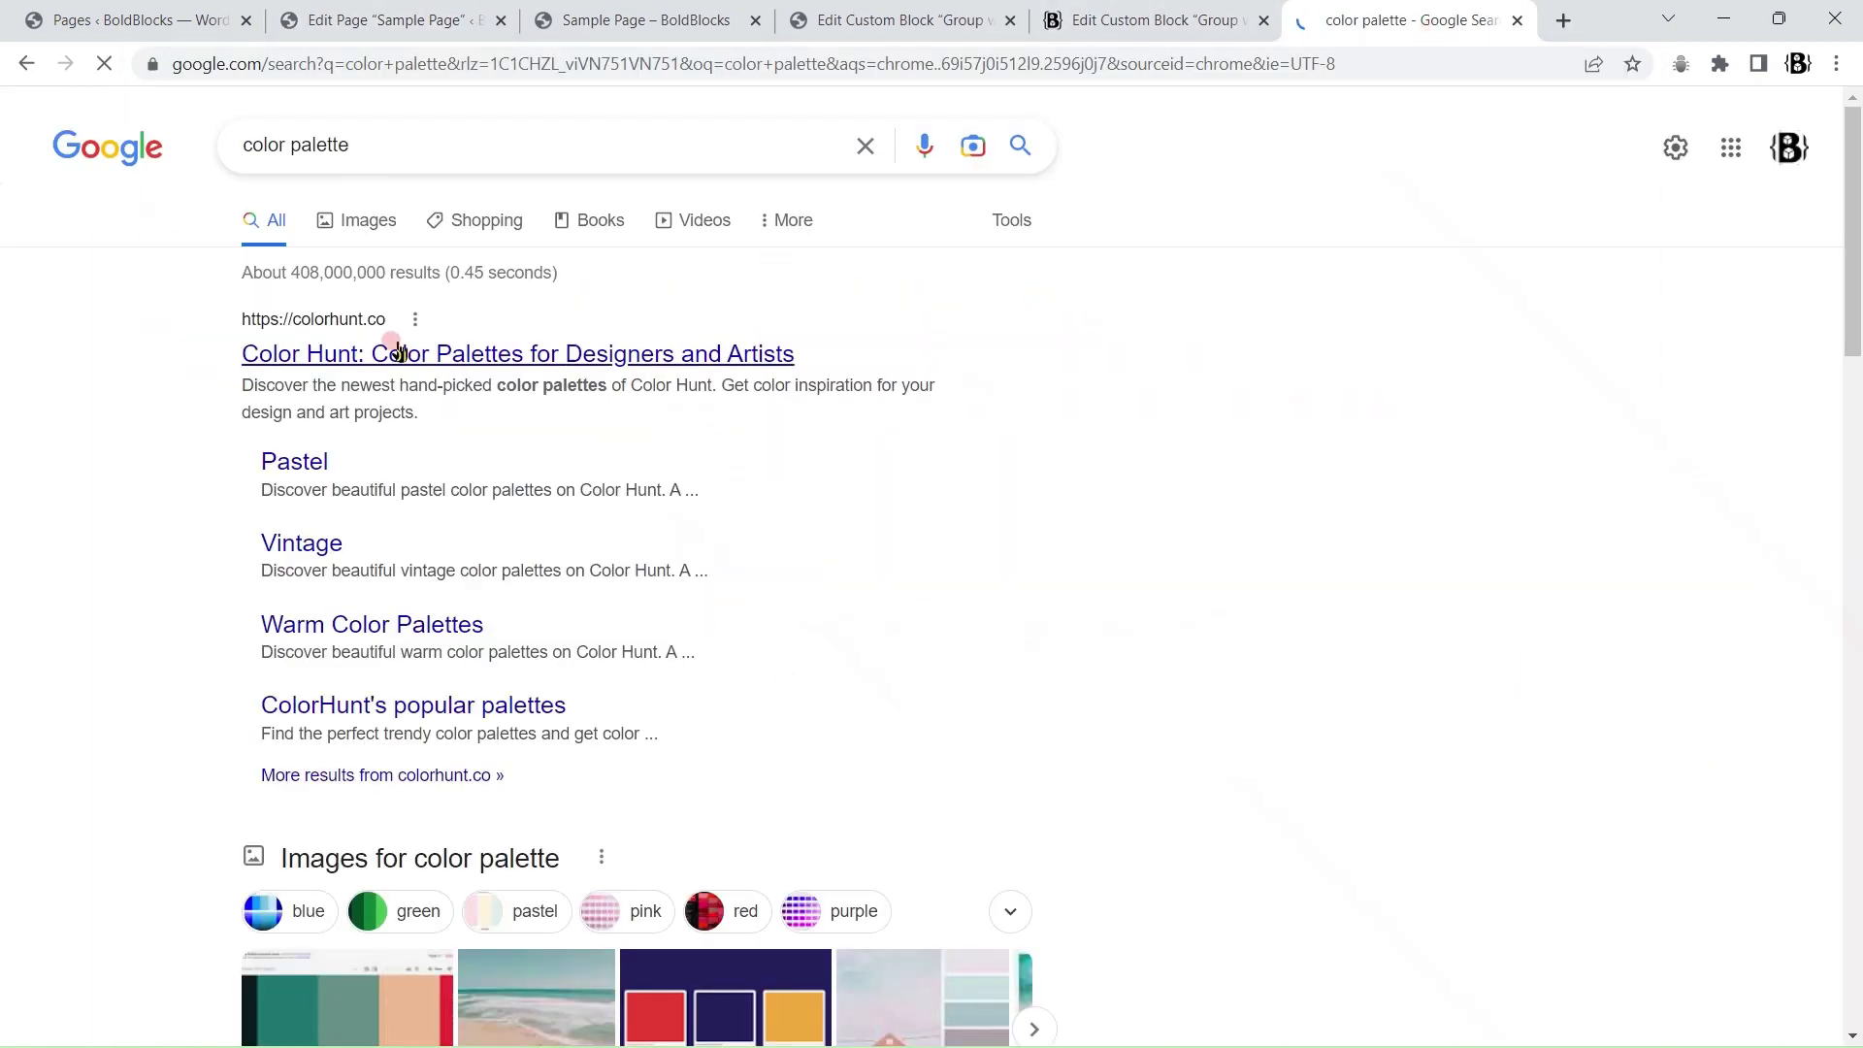
{"action": "left_click", "coordinate": [398, 351]}
{"action": "left_click", "coordinate": [614, 423]}
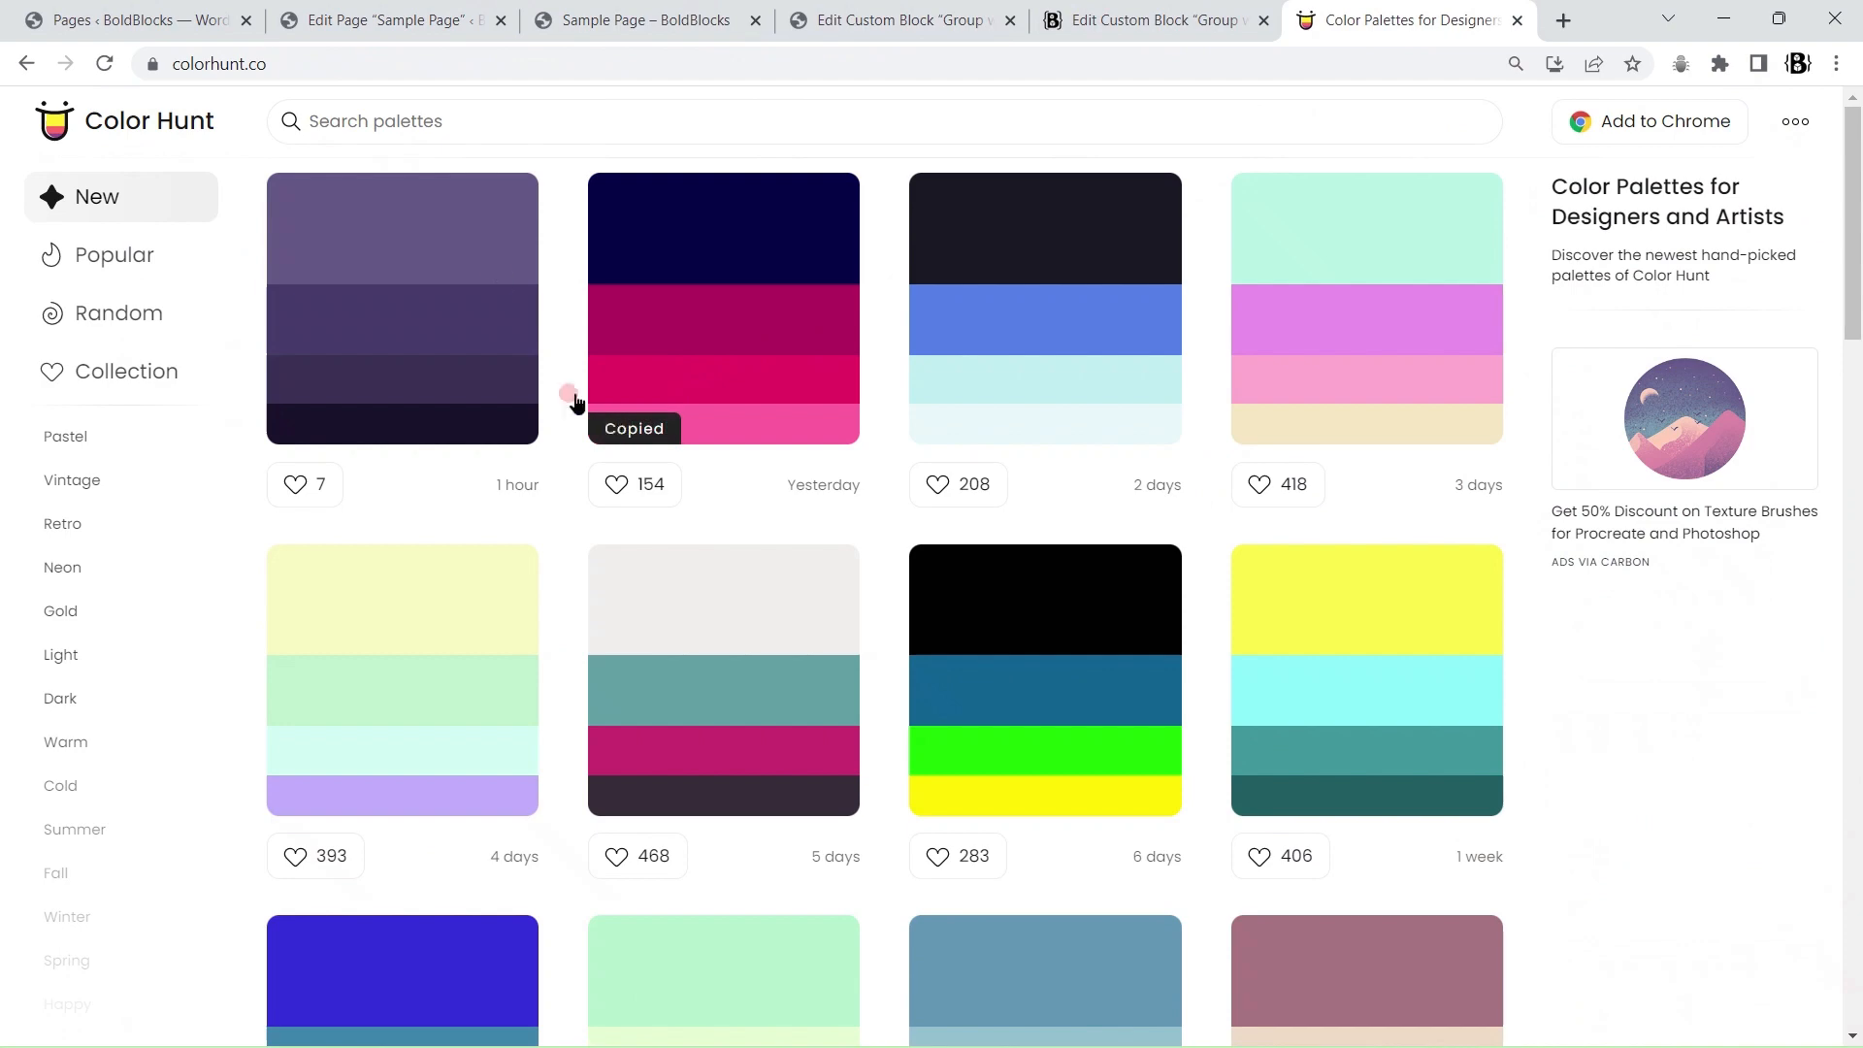
- Set the particles group's array of colors to ["#ffffff", "#FF5F9E"] in the page editor
{"action": "left_click", "coordinate": [411, 8]}
{"action": "left_click", "coordinate": [1672, 600]}
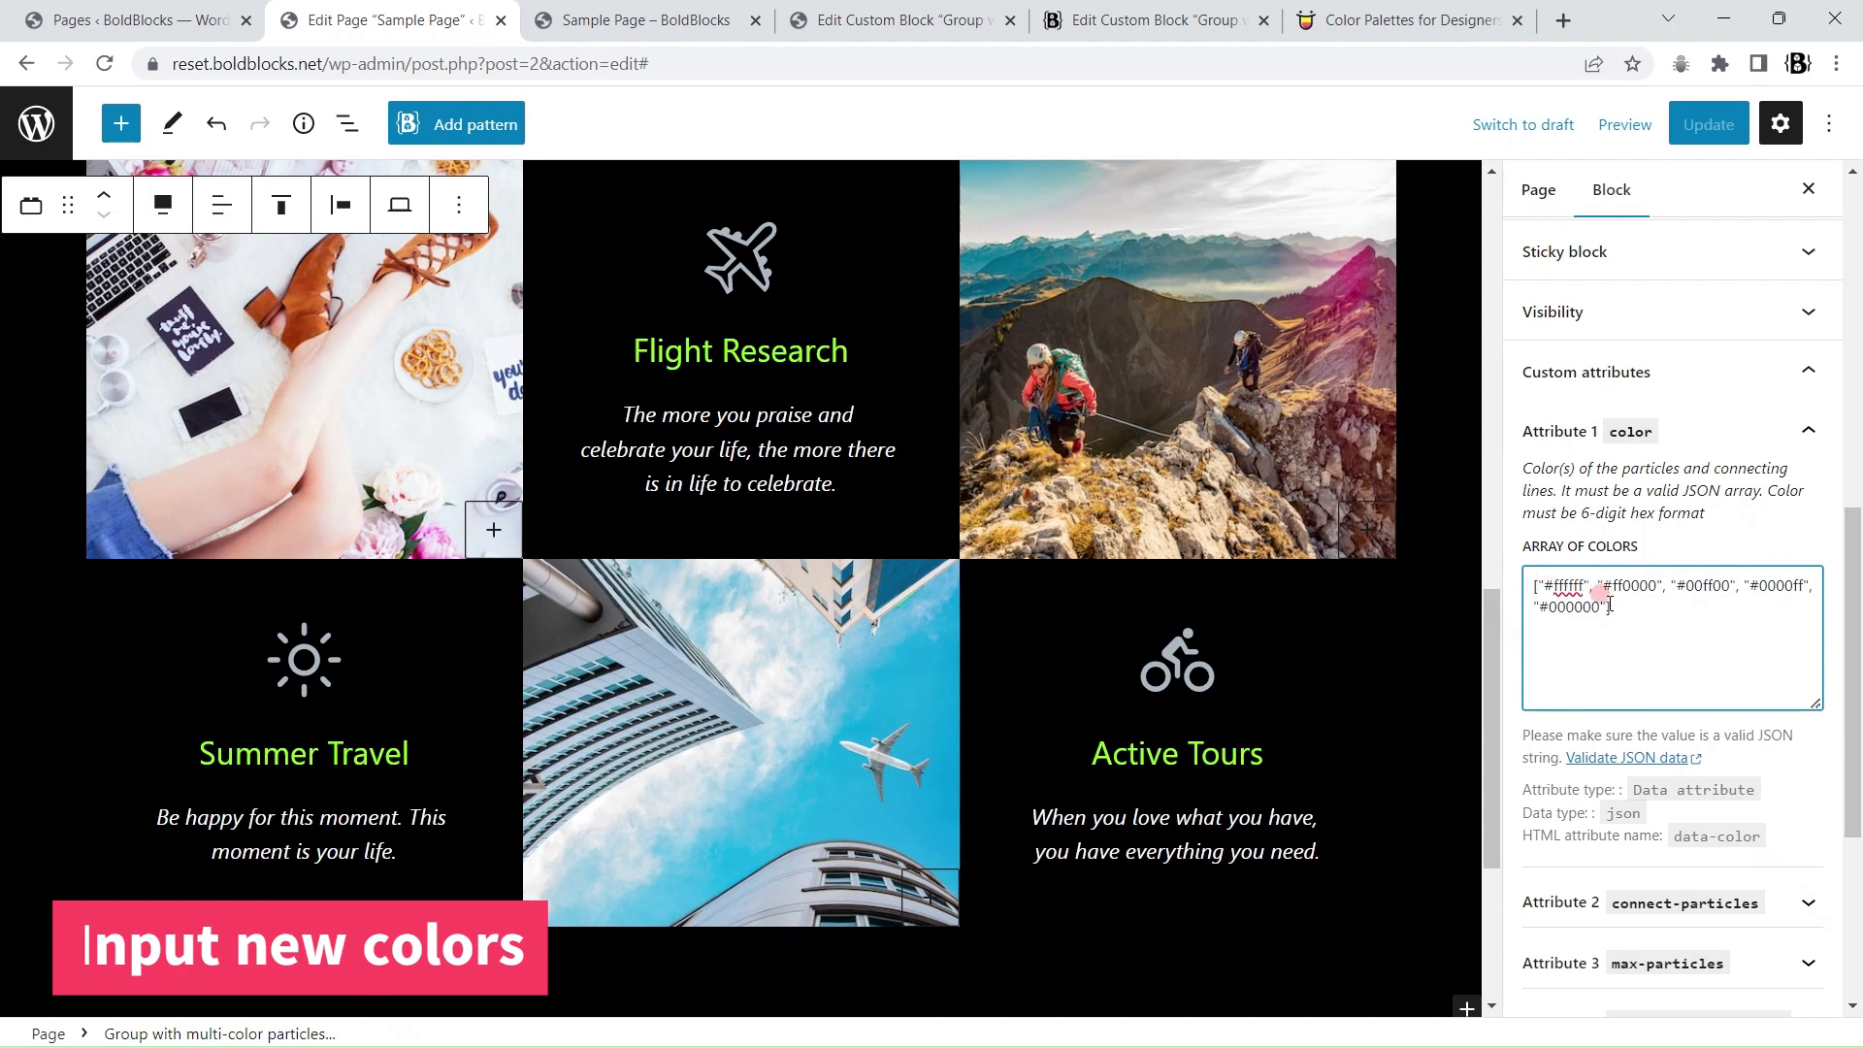
{"action": "left_click_drag", "start_coordinate": [1598, 588], "coordinate": [1700, 650]}
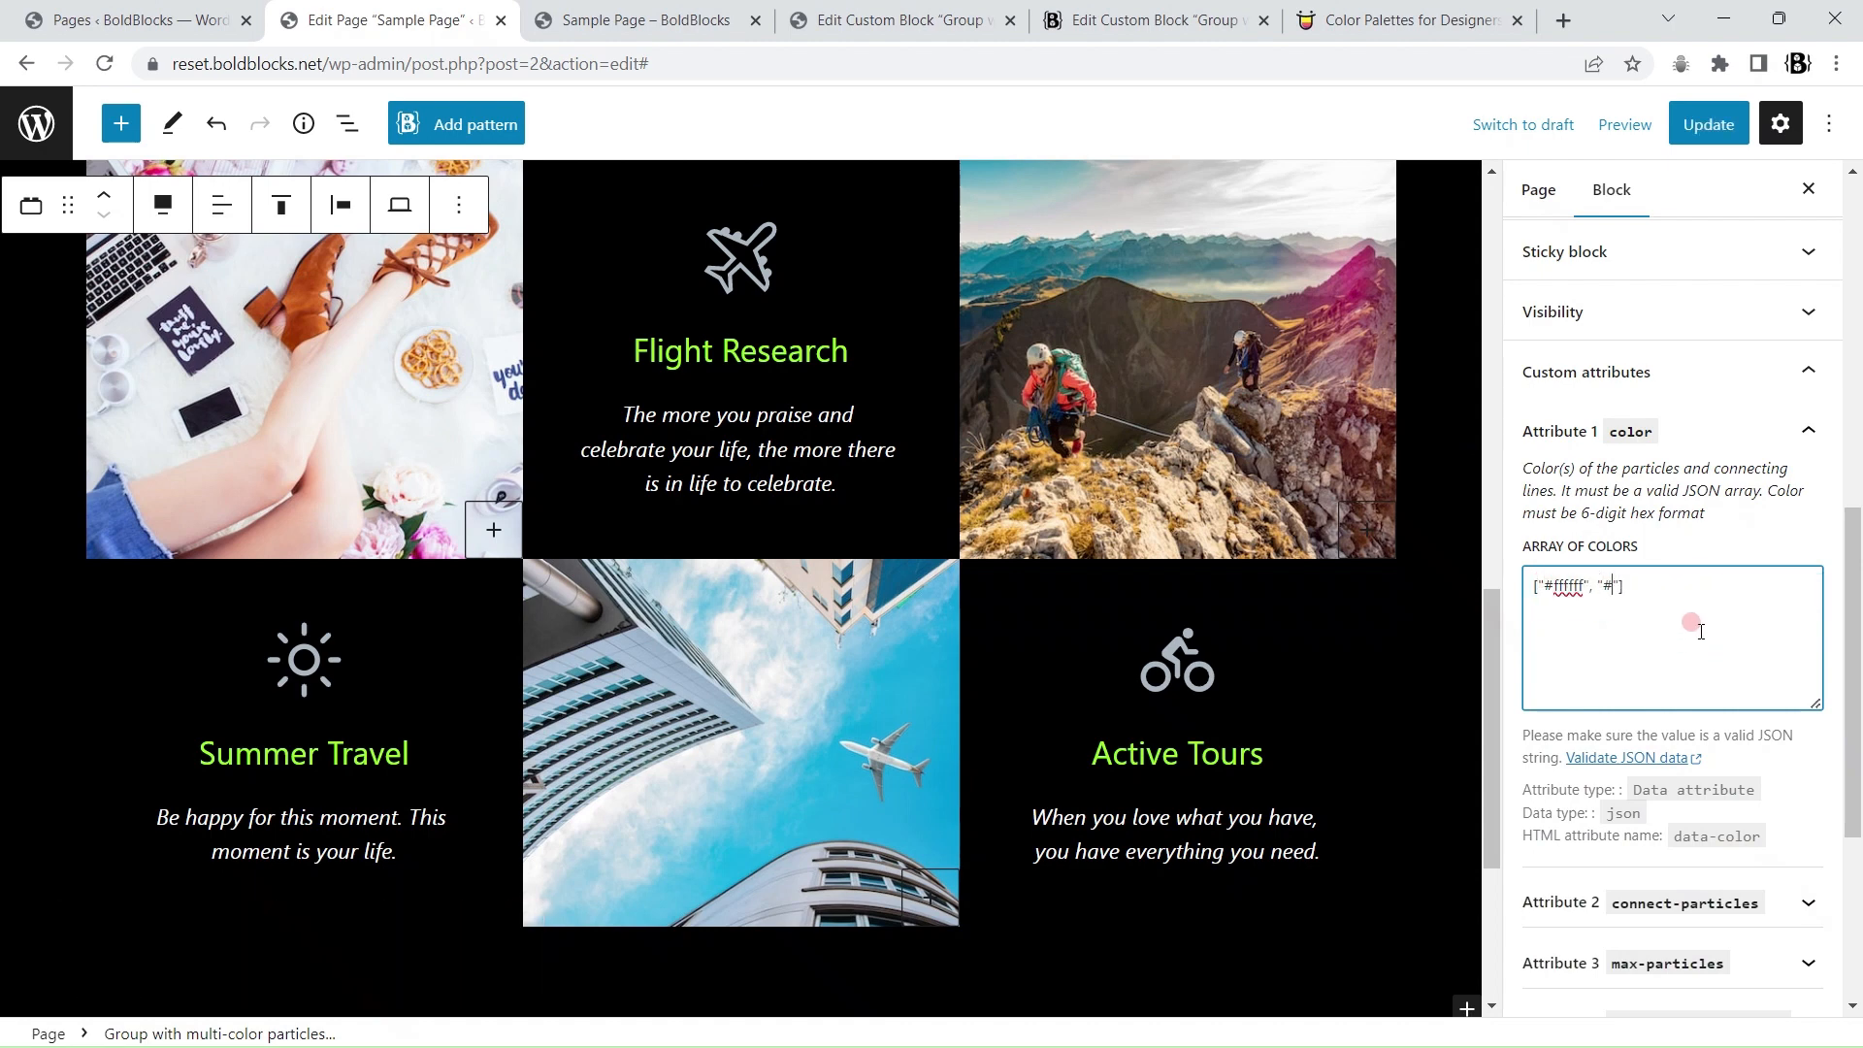
- Save the page and check the new particle colors on the reloaded published Sample Page
{"action": "left_click", "coordinate": [1708, 124]}
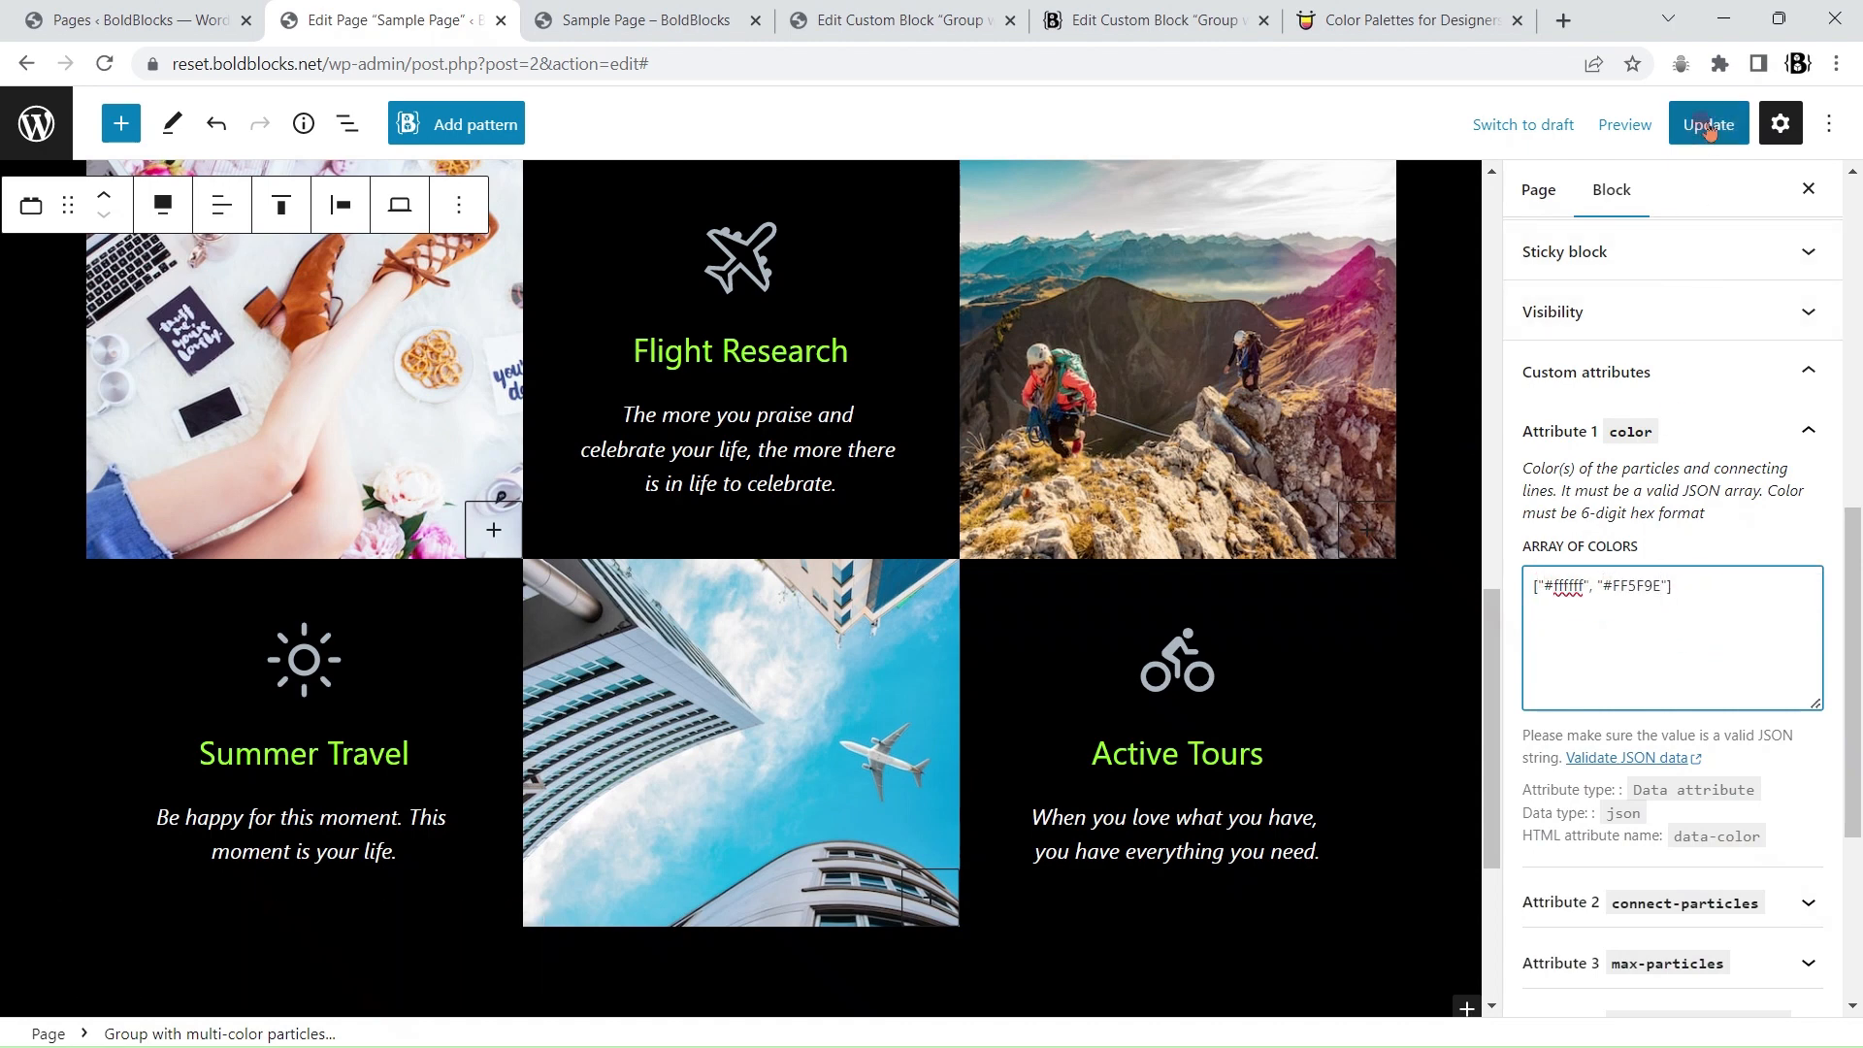
{"action": "left_click", "coordinate": [646, 20]}
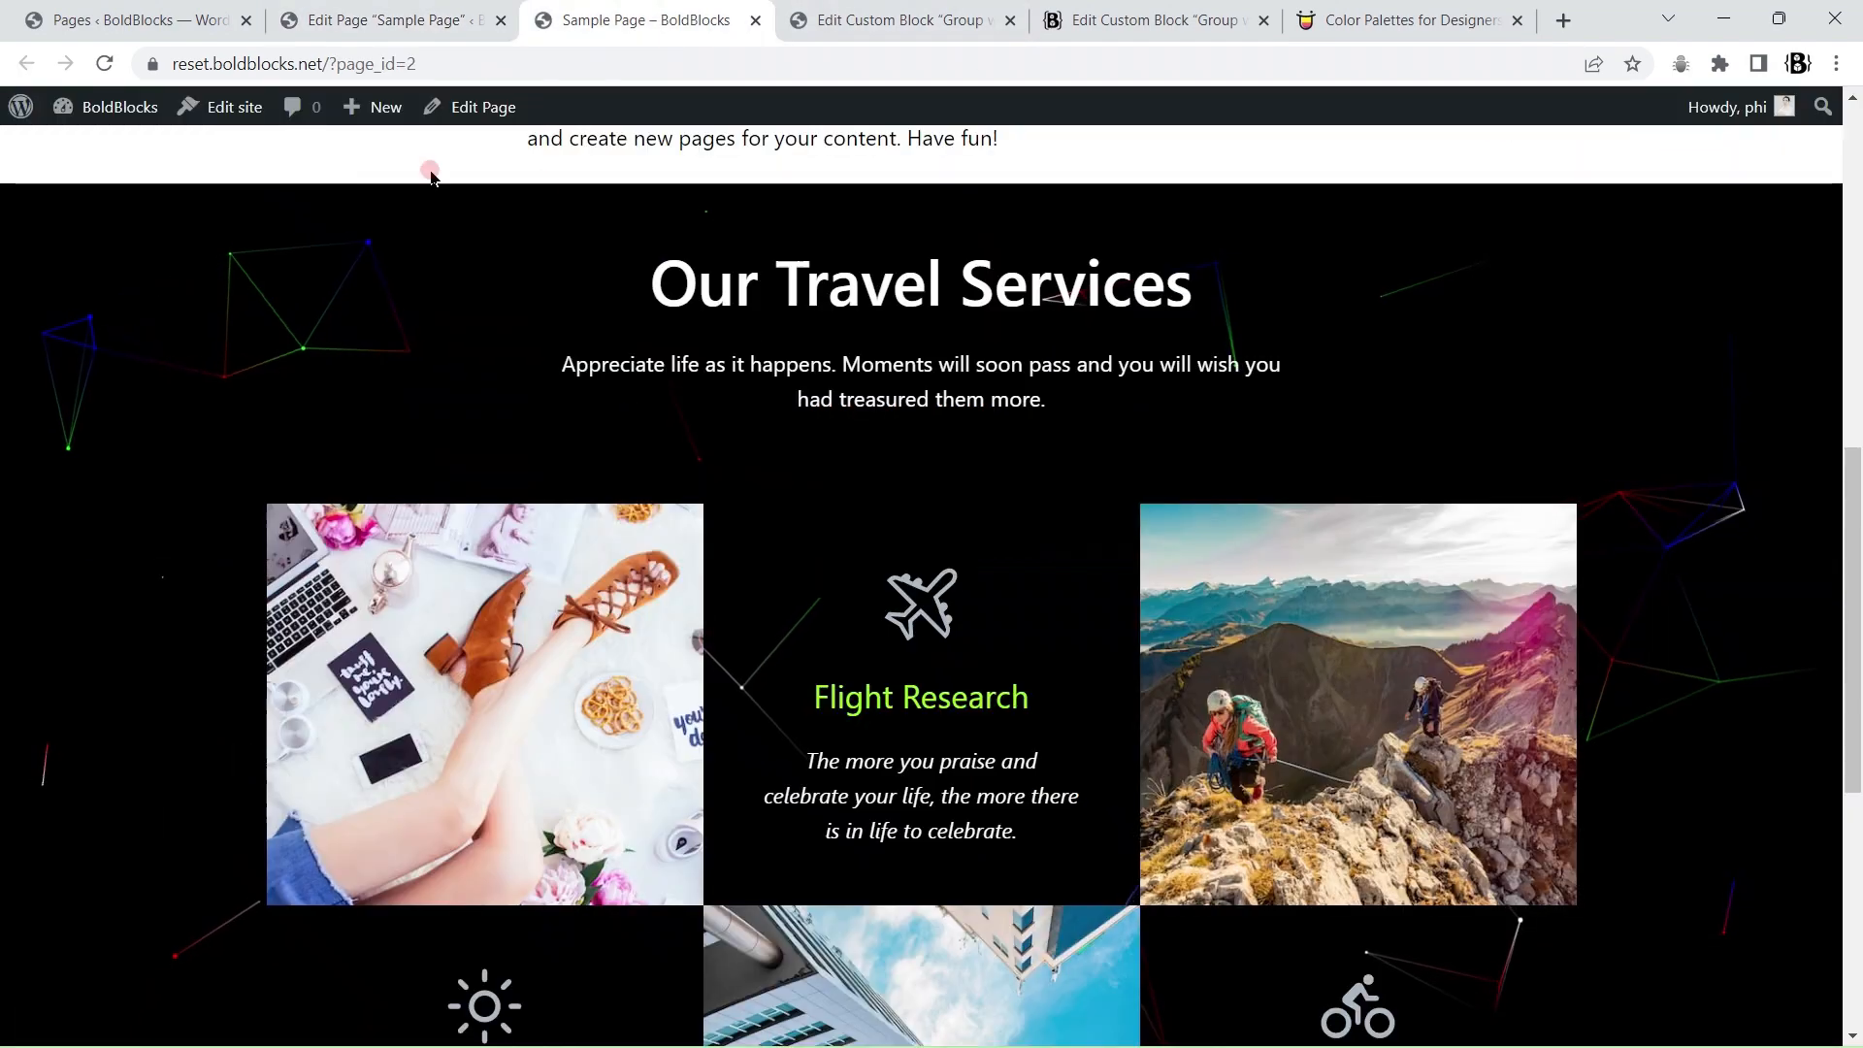
{"action": "left_click", "coordinate": [110, 65]}
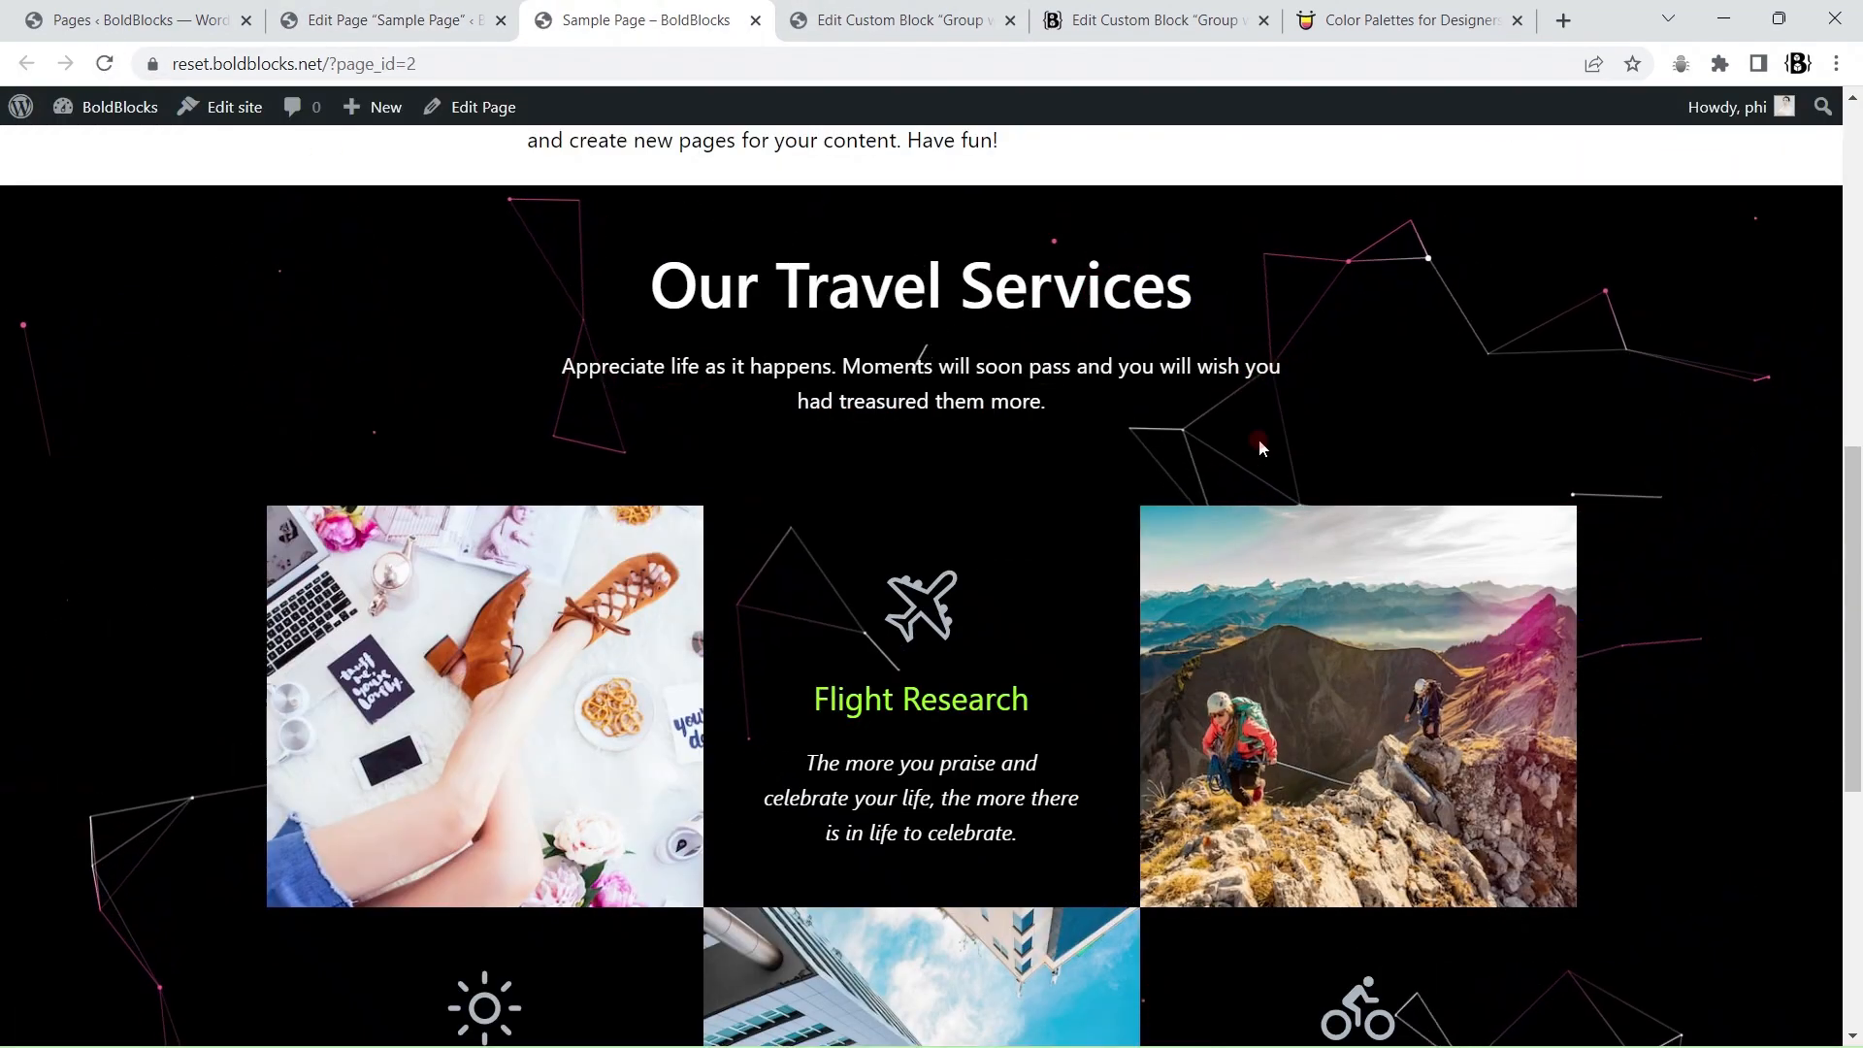
{"action": "scroll", "coordinate": [825, 685], "scroll_direction": "down", "scroll_amount": 7}
{"action": "scroll", "coordinate": [826, 686], "scroll_direction": "up", "scroll_amount": 5}
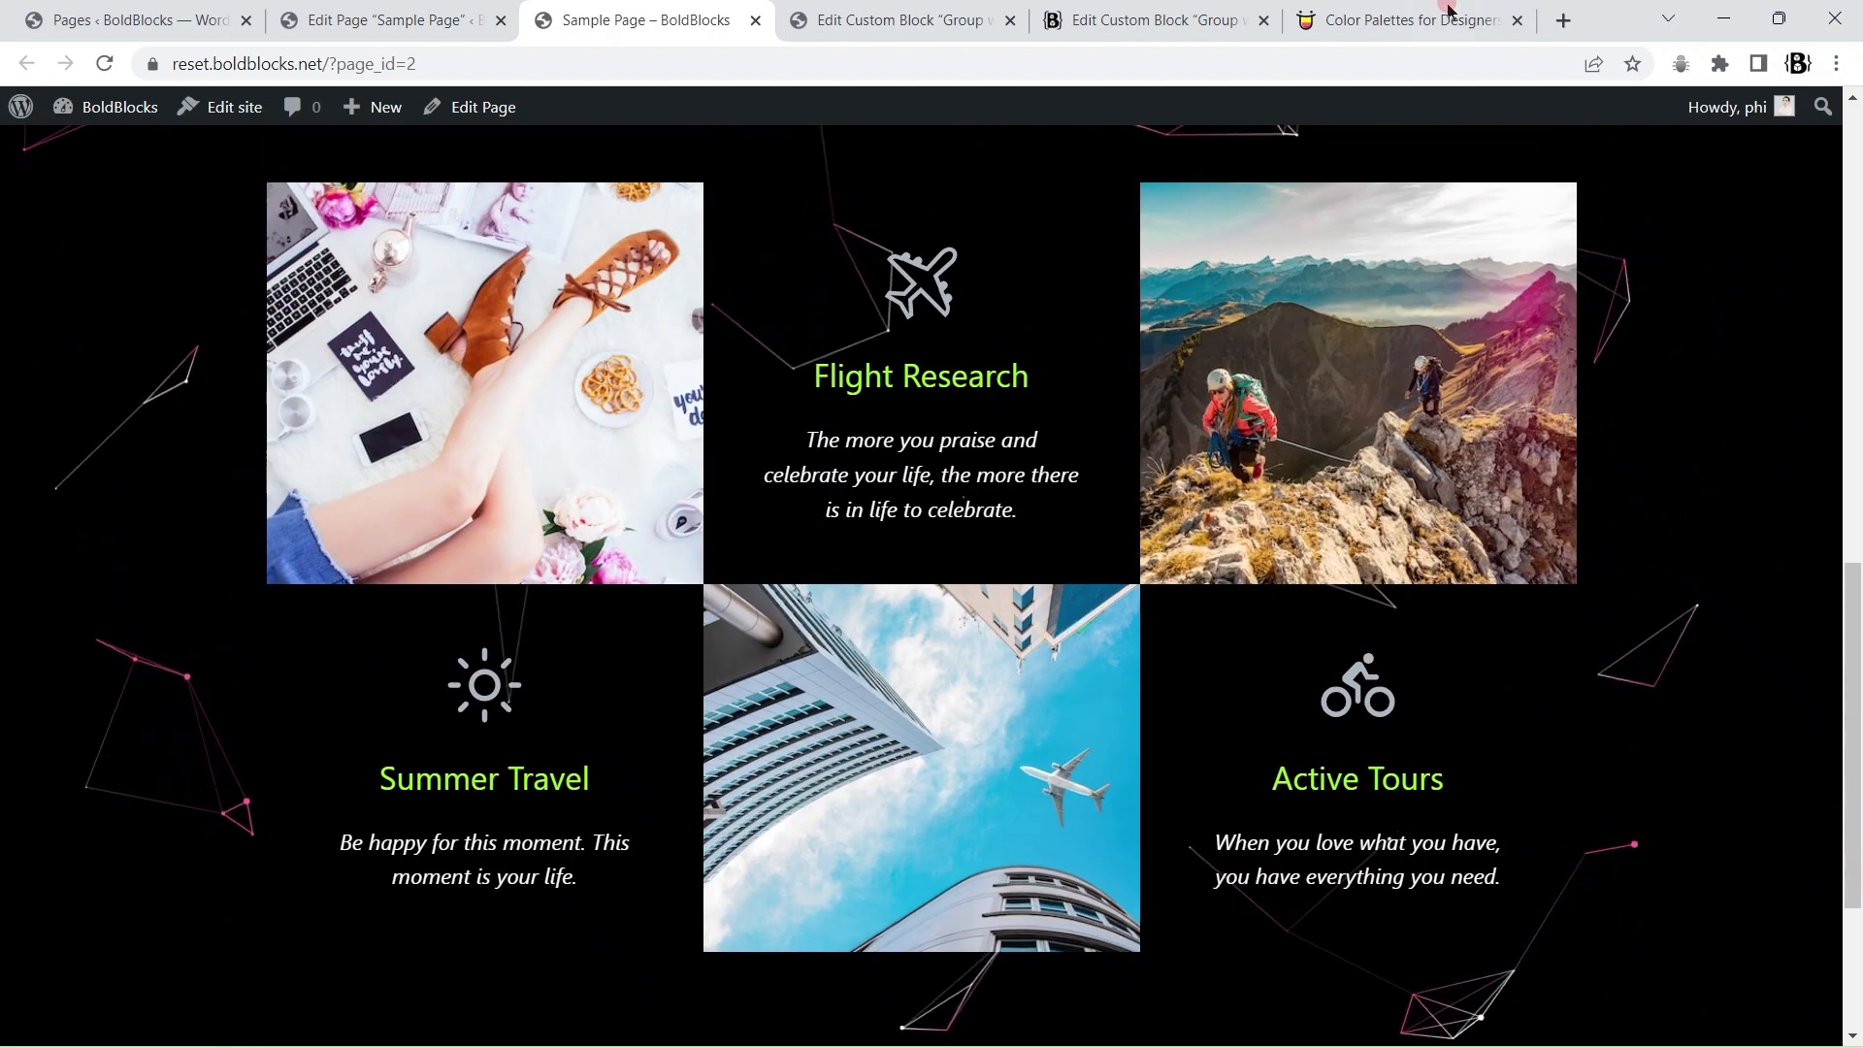
- Copy the blue #537FE7 from Color Hunt's third palette, add it to the particles group's array of colors and update the page
{"action": "left_click", "coordinate": [1407, 20]}
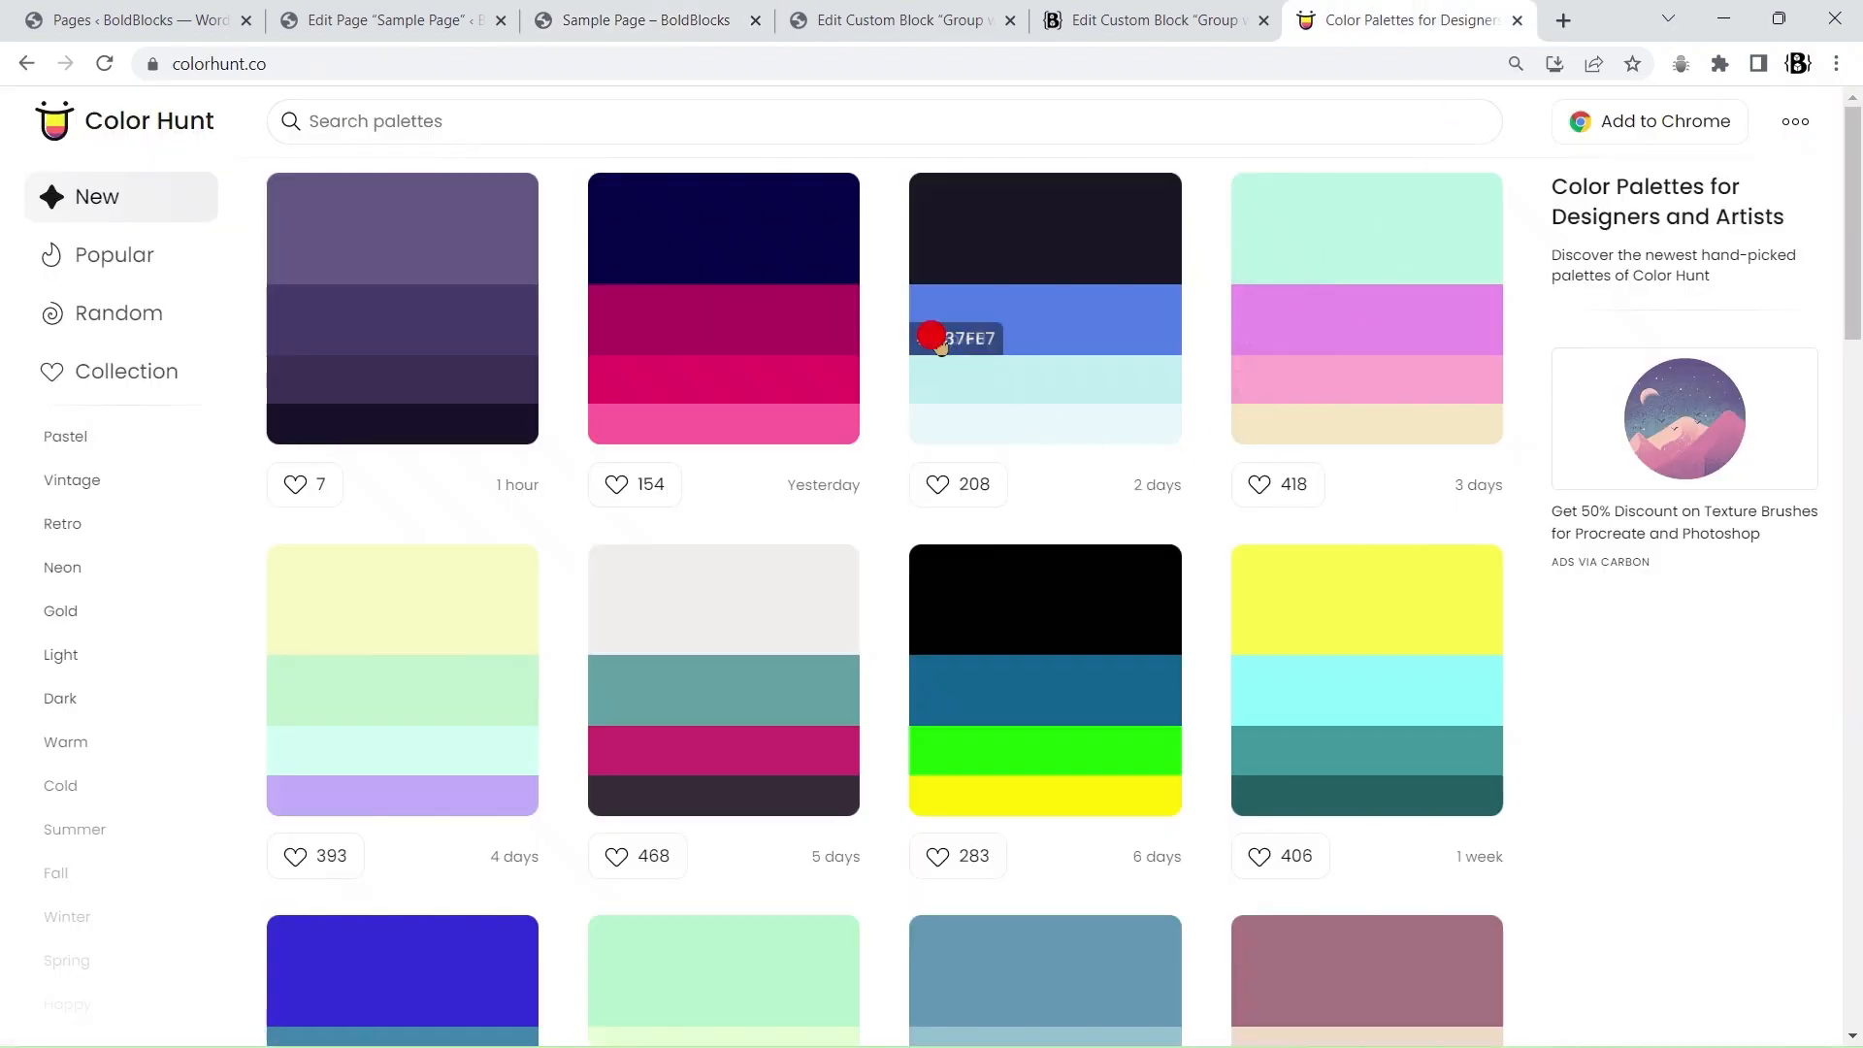
{"action": "left_click", "coordinate": [389, 20]}
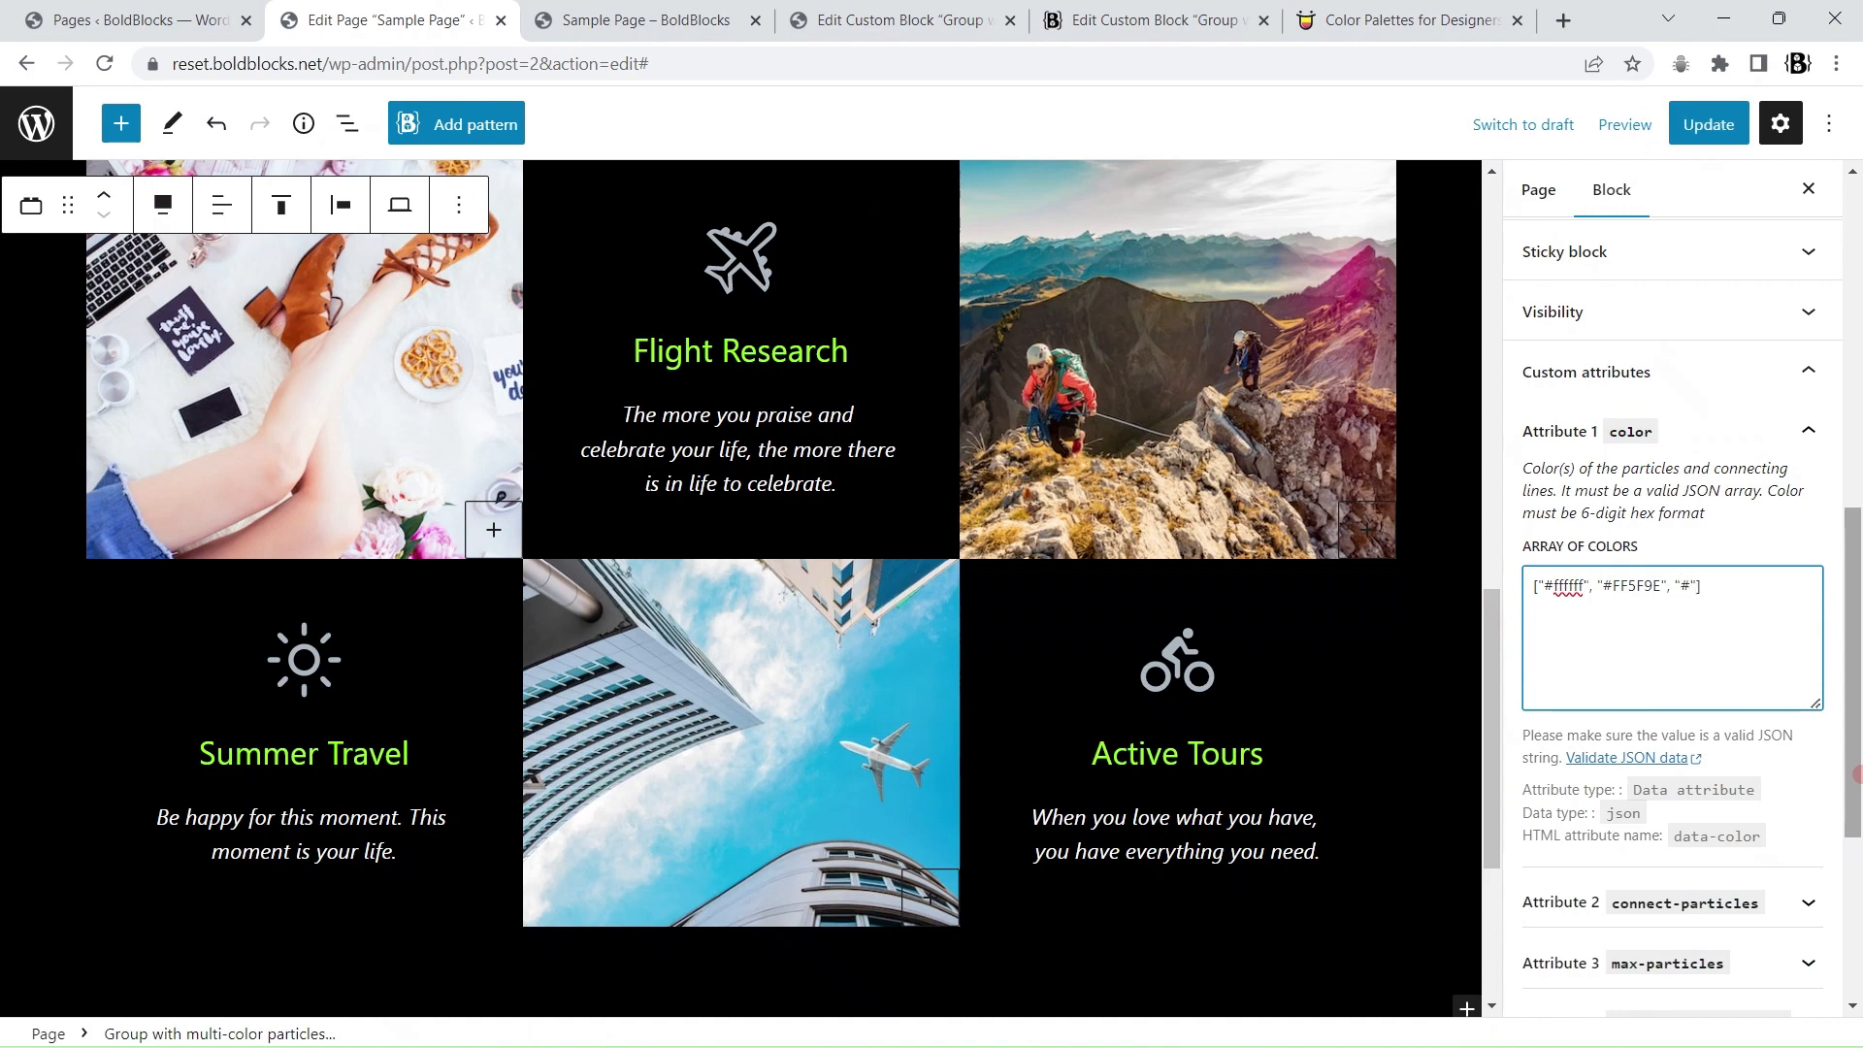
{"action": "left_click", "coordinate": [1694, 126]}
- Reload the published Sample Page and check the particle colors in the travel services section
{"action": "left_click", "coordinate": [539, 24]}
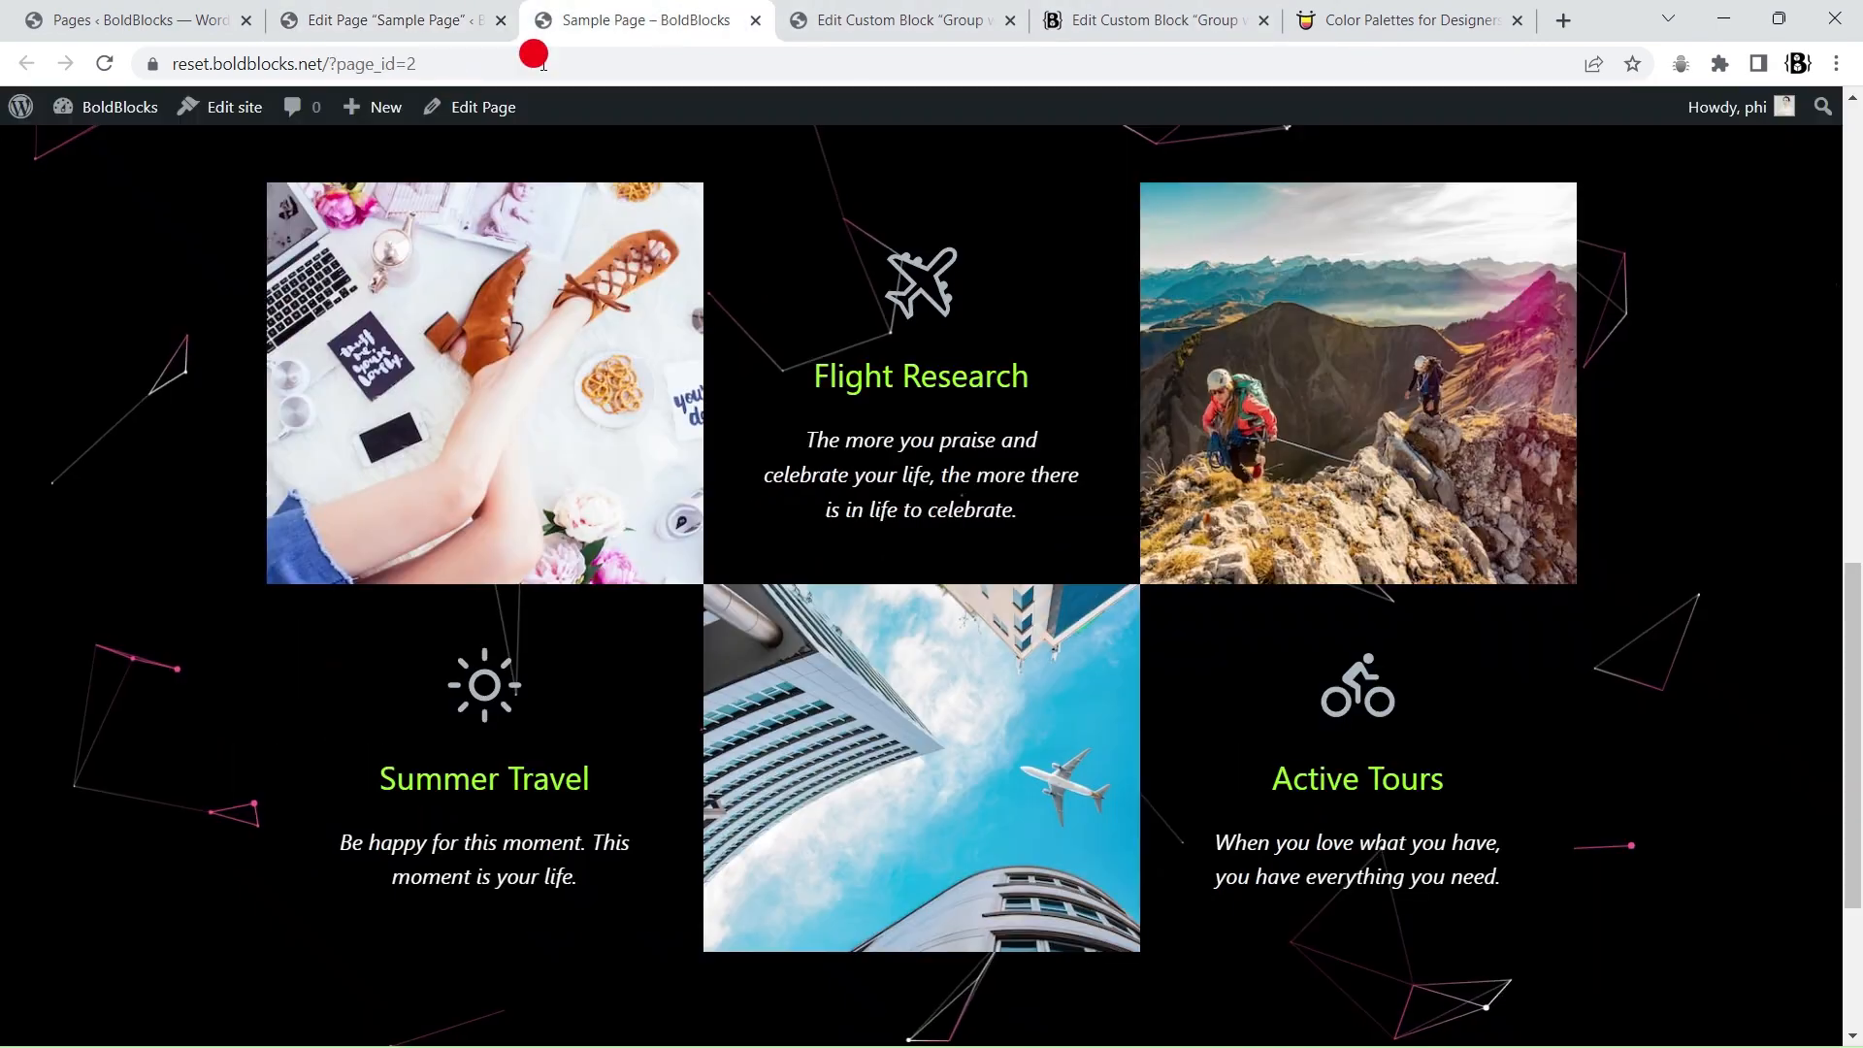
{"action": "left_click", "coordinate": [104, 63]}
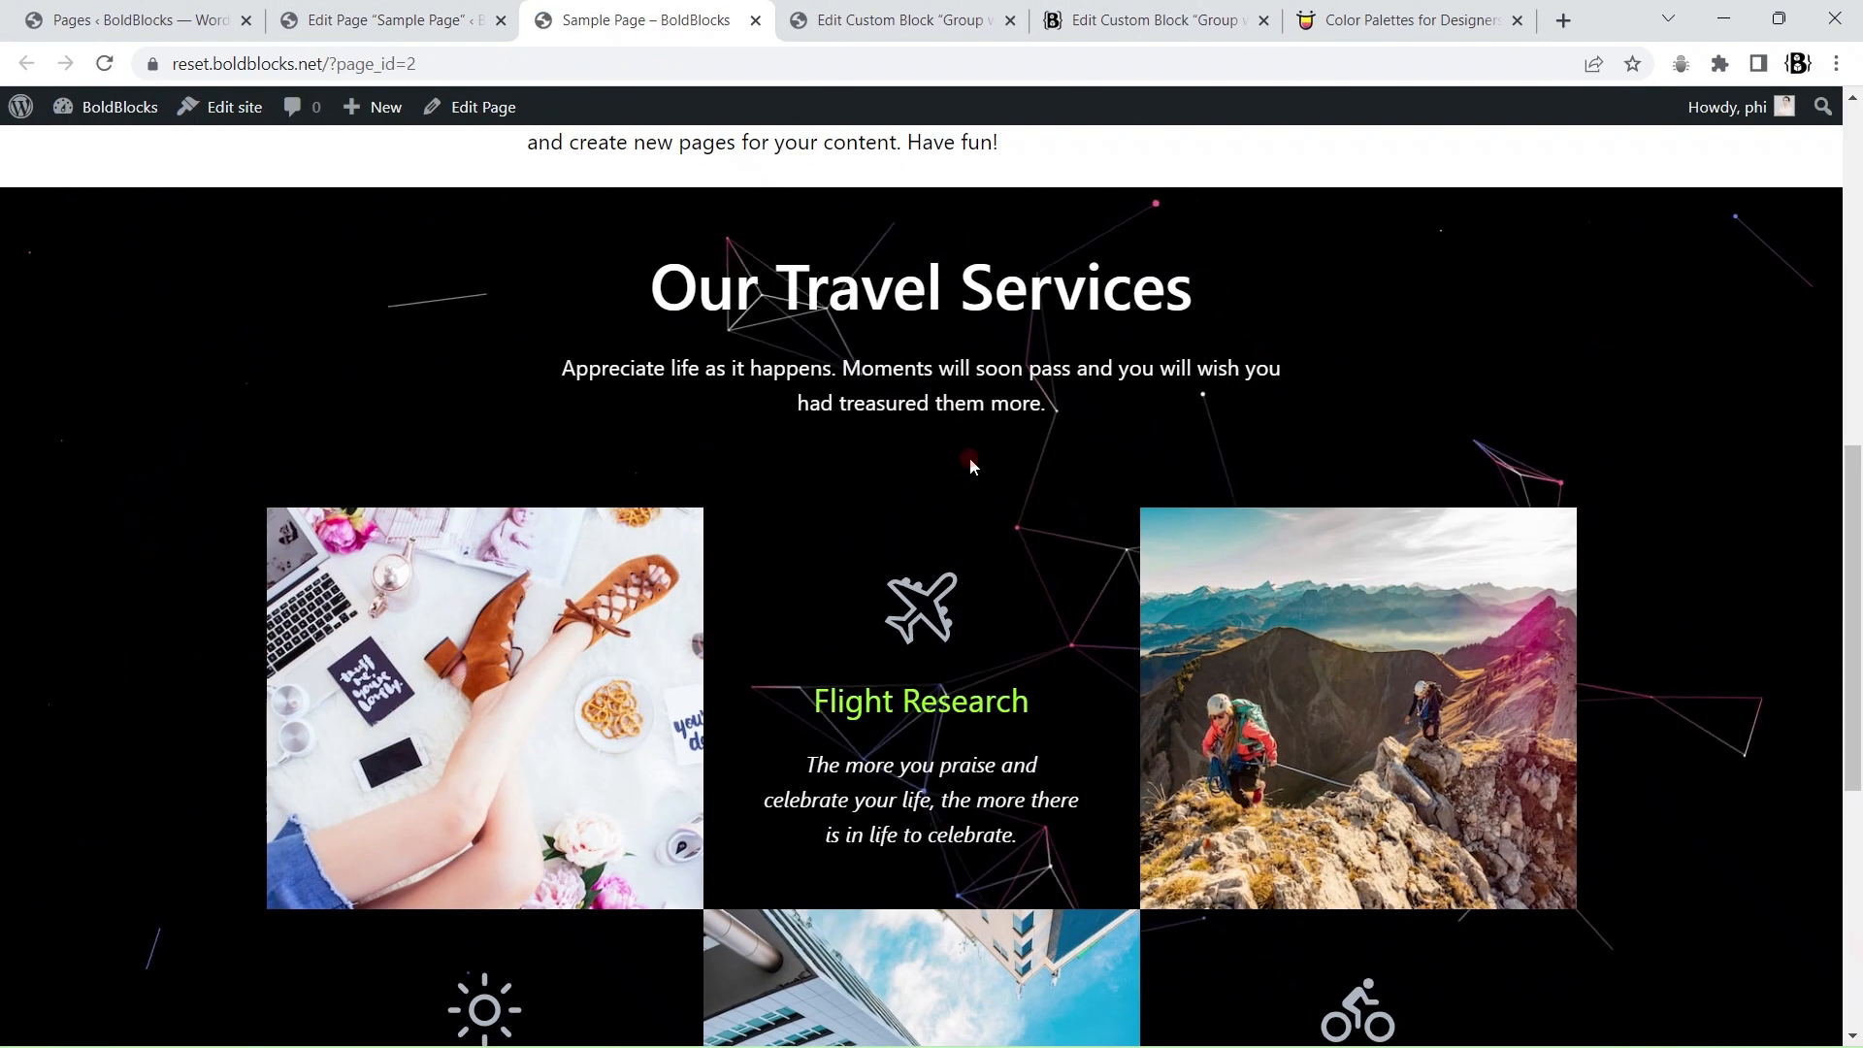
{"action": "scroll", "coordinate": [970, 457], "scroll_direction": "down", "scroll_amount": 6}
{"action": "scroll", "coordinate": [877, 582], "scroll_direction": "up", "scroll_amount": 6}
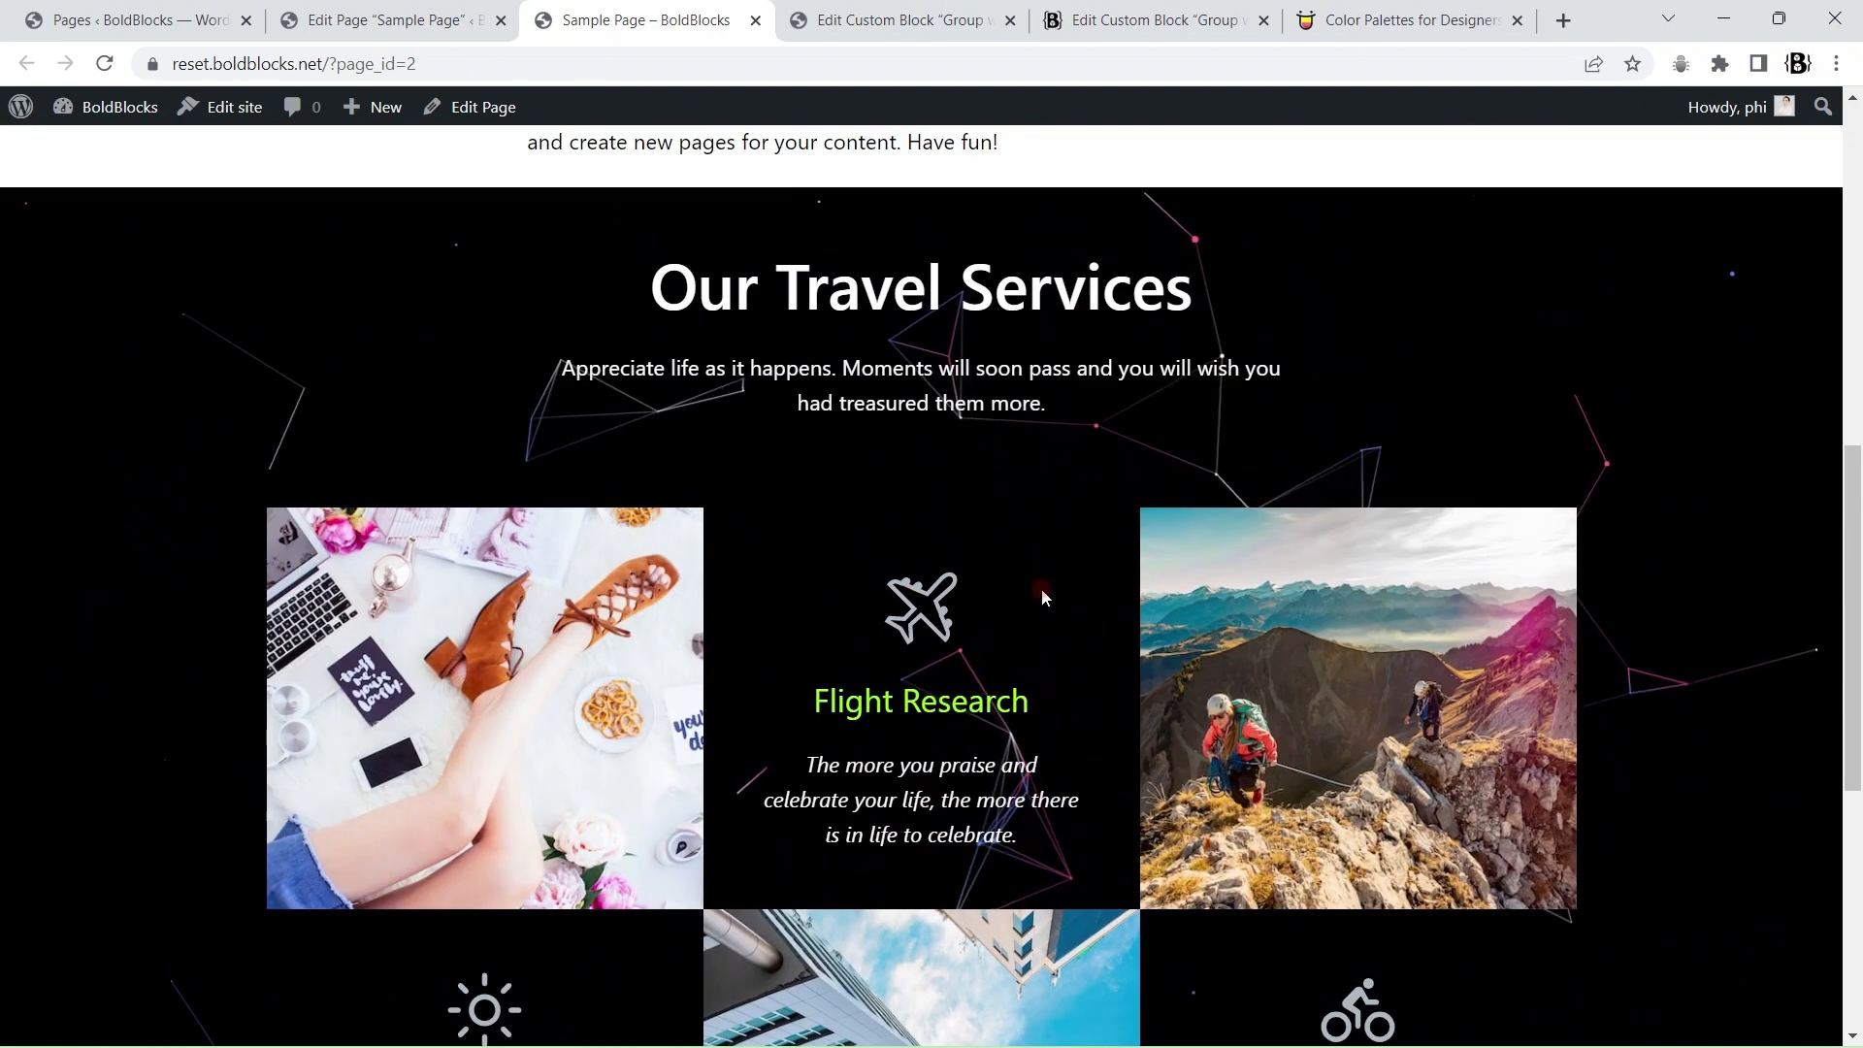
- Expand the connect-particles and max-particles custom attributes of the particles group in the page editor
{"action": "left_click", "coordinate": [449, 18]}
{"action": "scroll", "coordinate": [1807, 652], "scroll_direction": "down", "scroll_amount": 3}
{"action": "left_click", "coordinate": [1808, 581]}
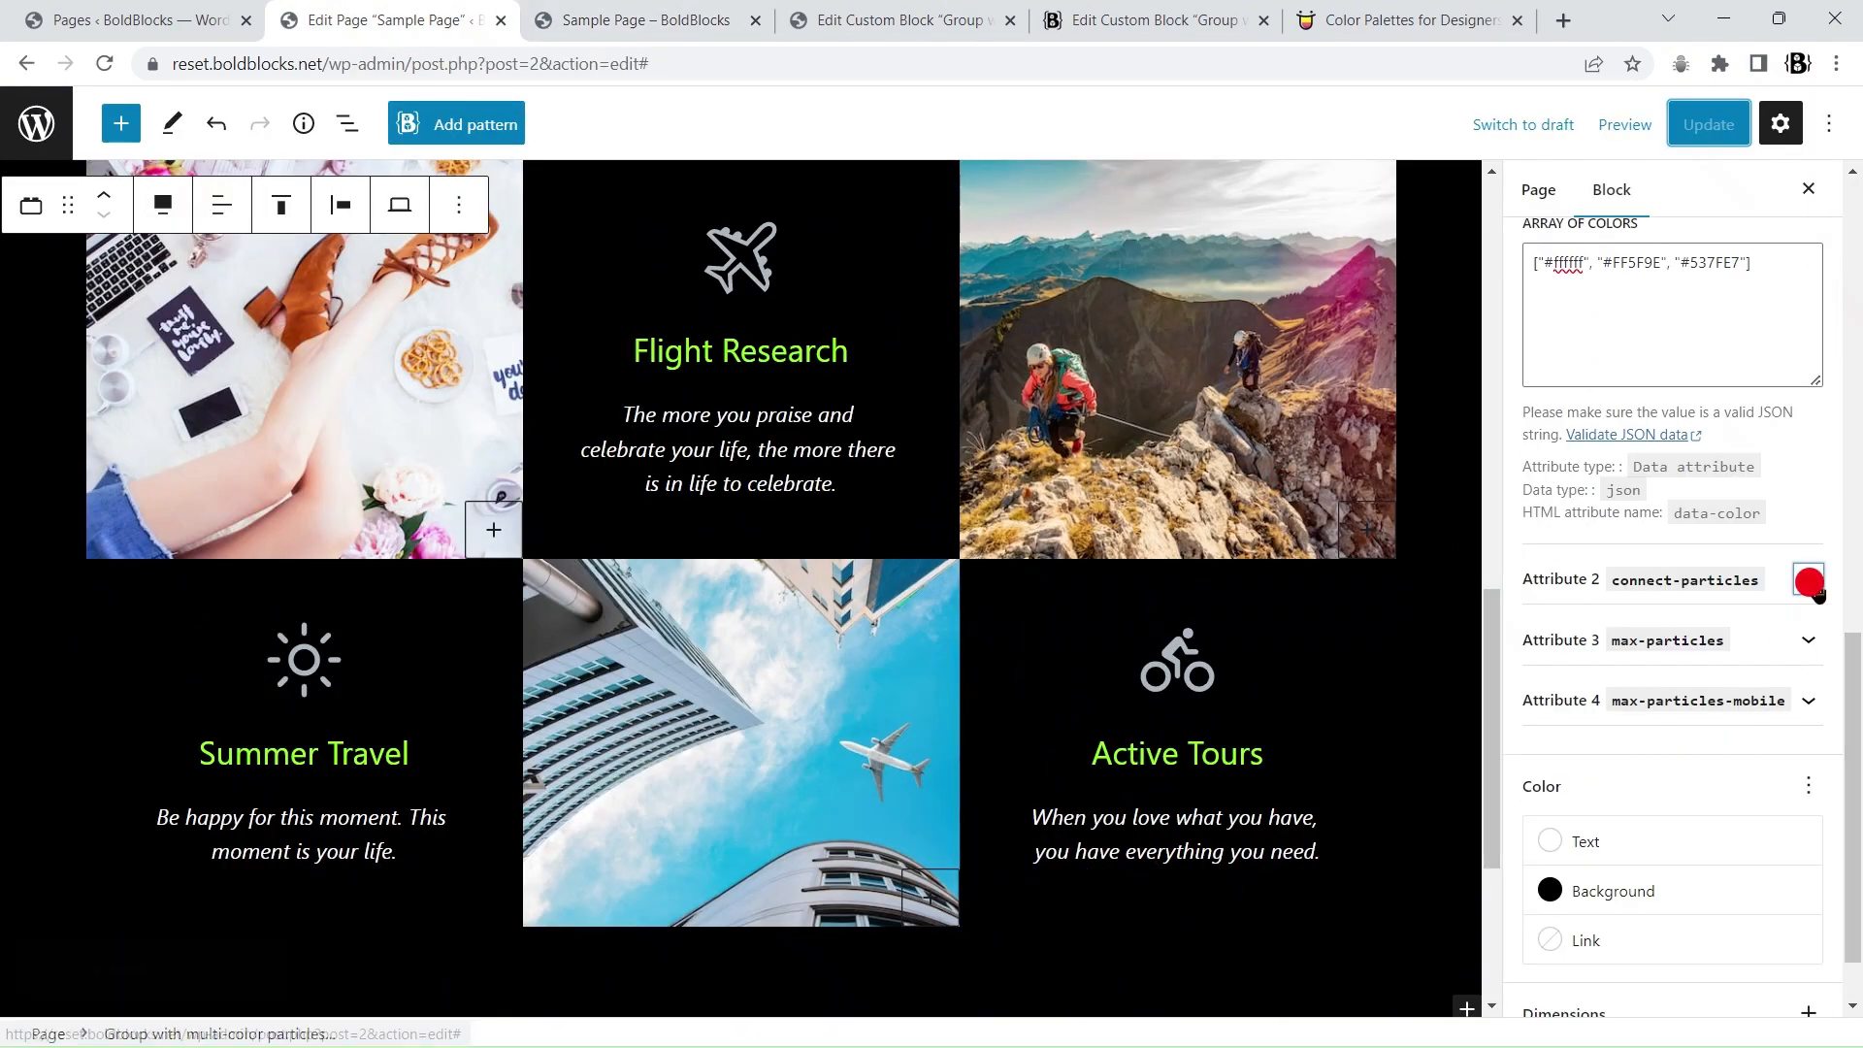
{"action": "scroll", "coordinate": [1815, 504], "scroll_direction": "down", "scroll_amount": 3}
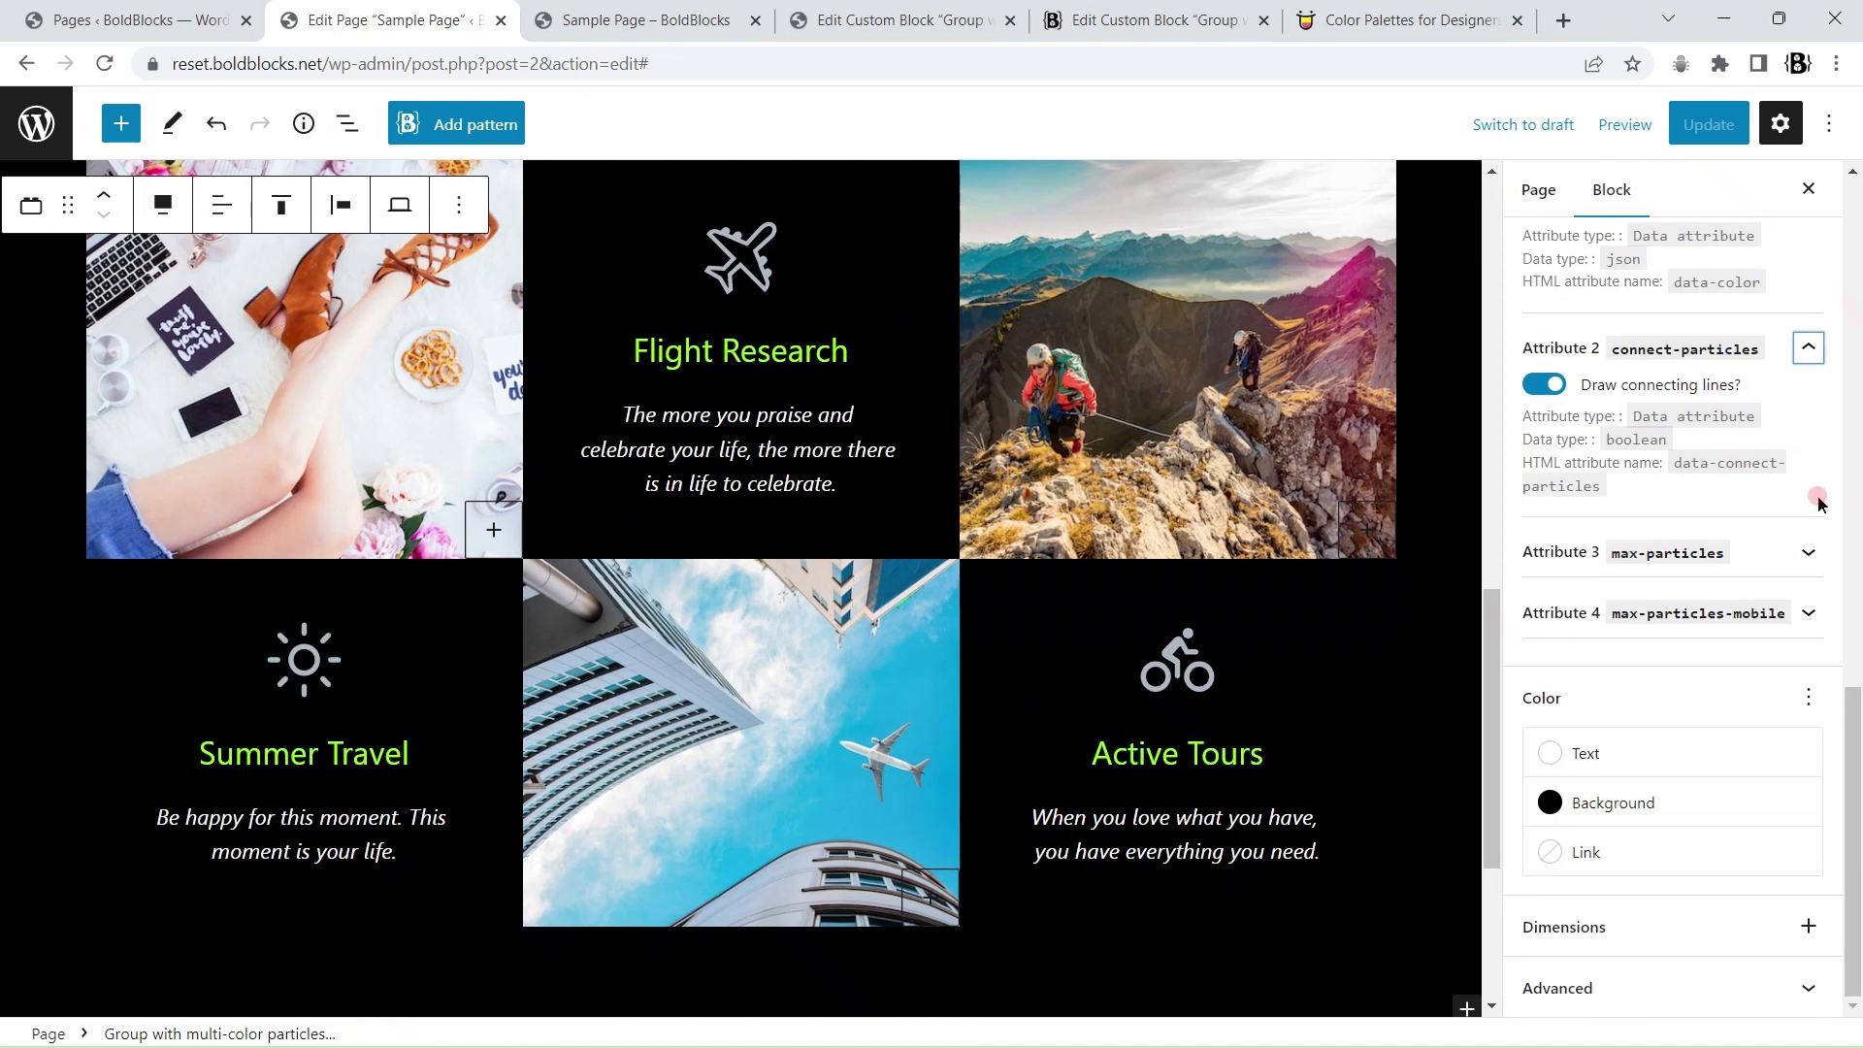
{"action": "left_click", "coordinate": [1810, 550]}
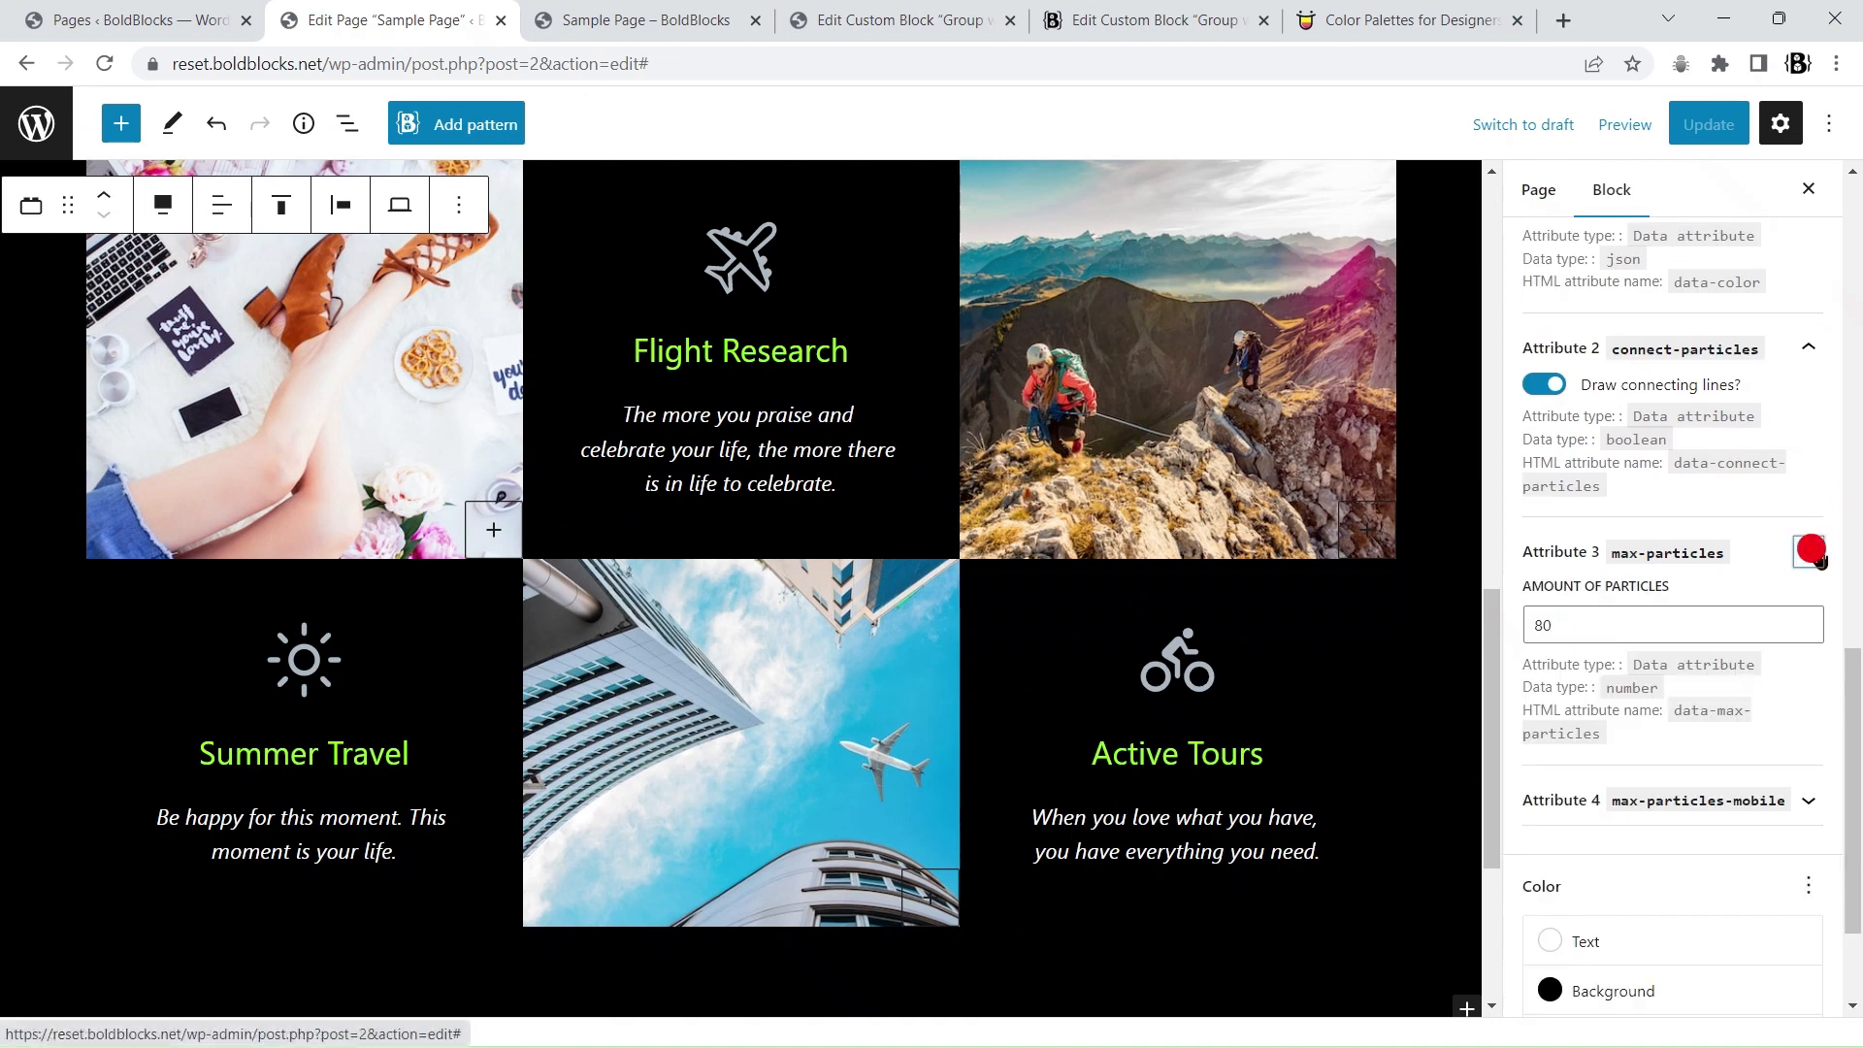
- Set the amount of particles to 200, update the page and check the reloaded published Sample Page
{"action": "double_click", "coordinate": [1558, 627]}
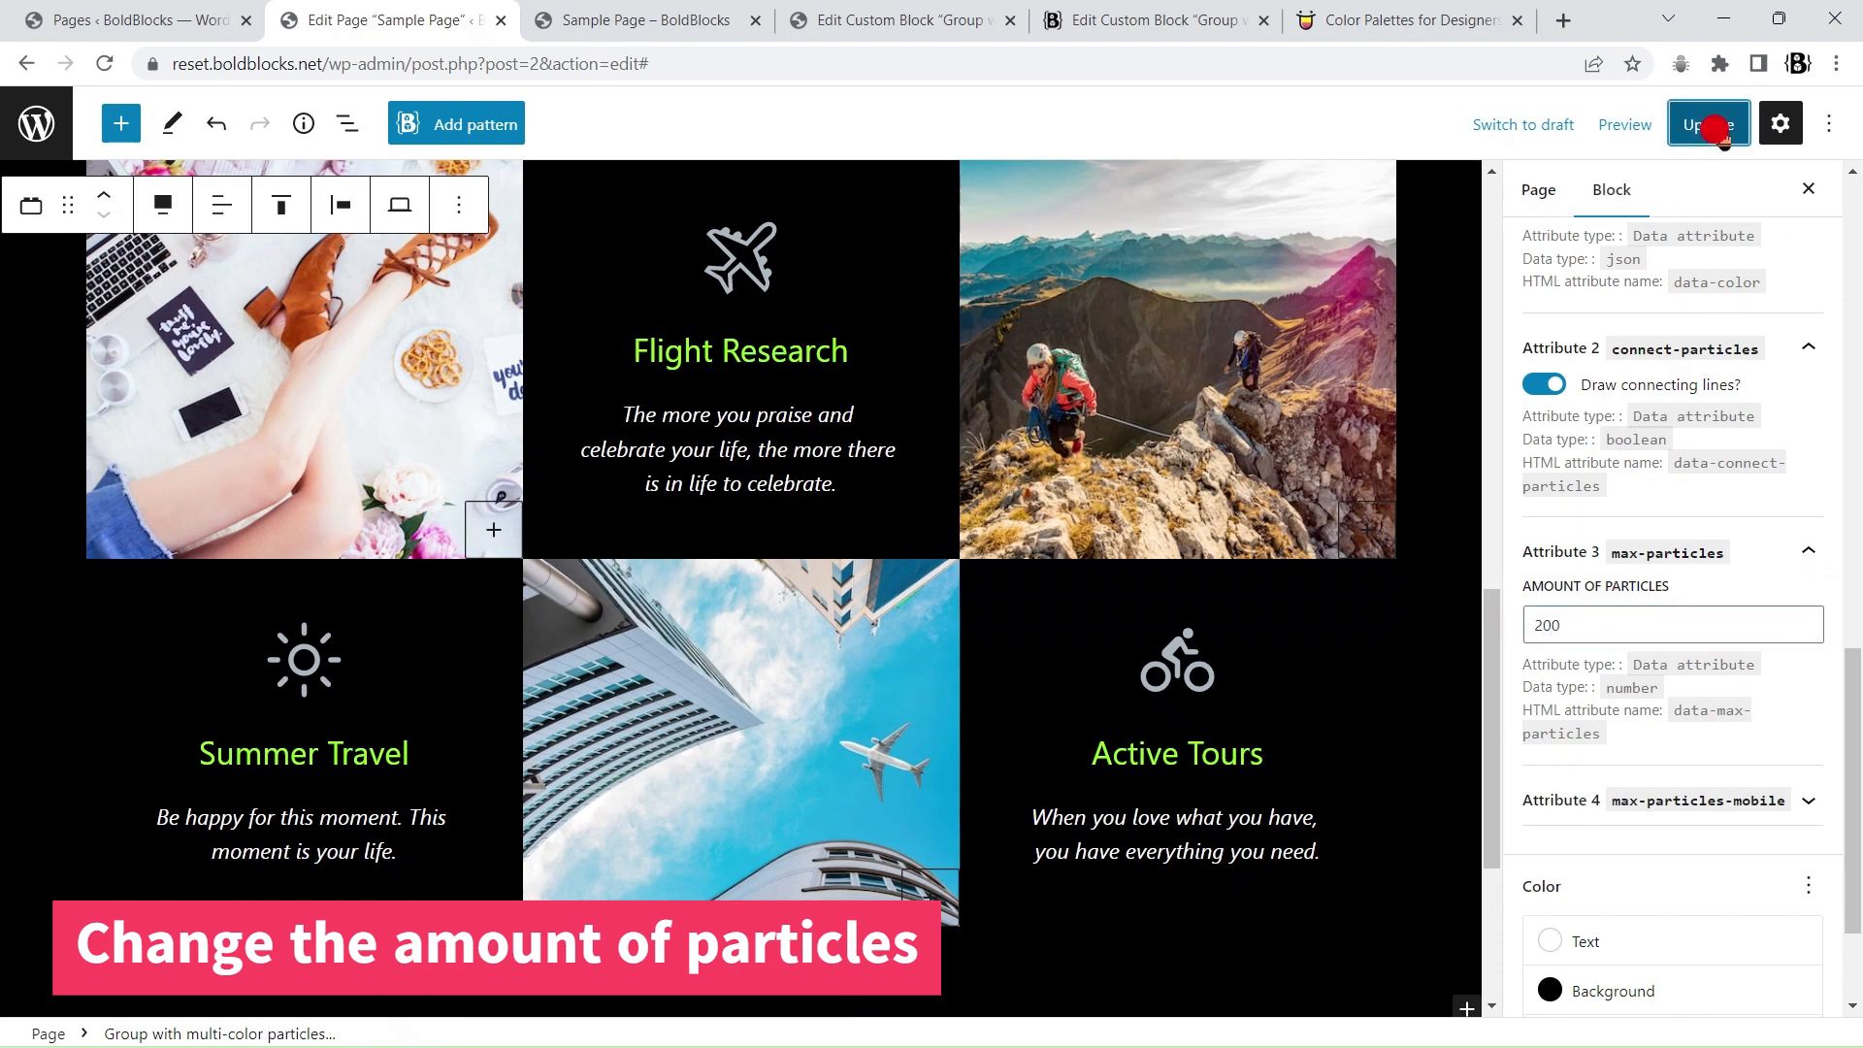
{"action": "left_click", "coordinate": [1710, 124]}
{"action": "left_click", "coordinate": [645, 20]}
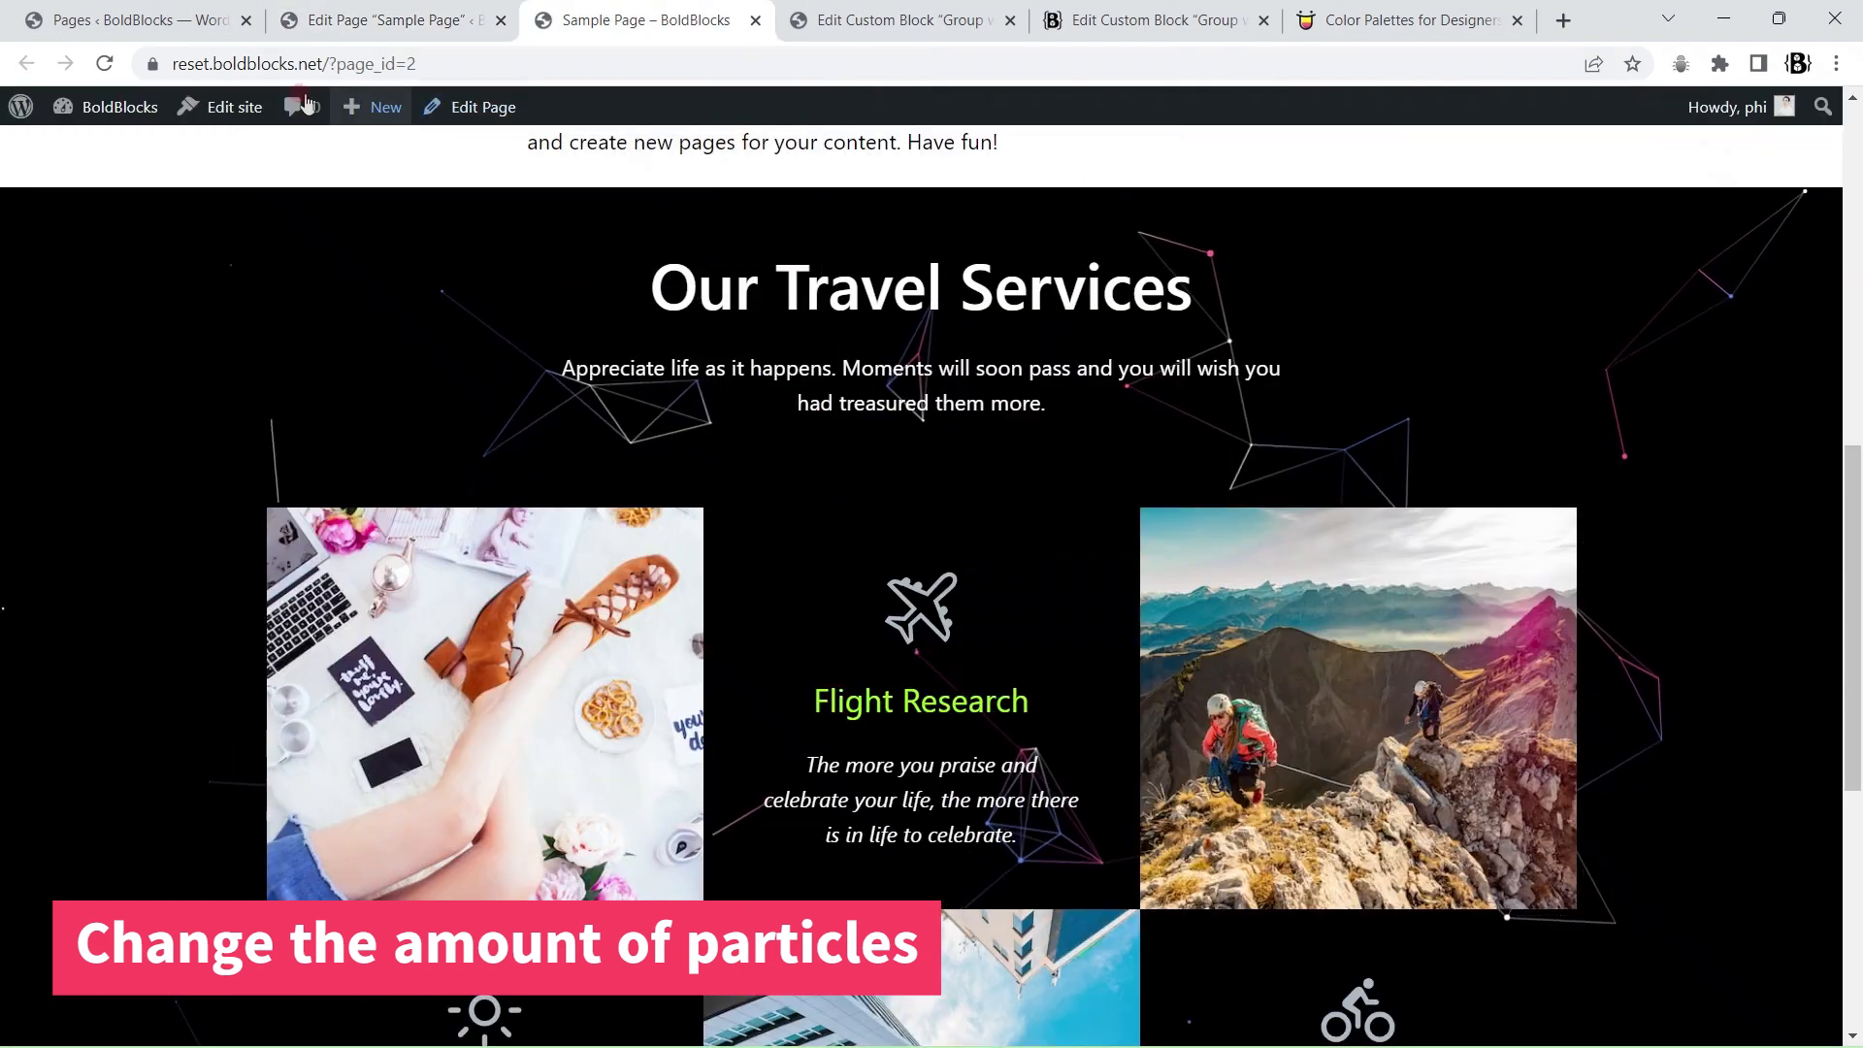
{"action": "left_click", "coordinate": [104, 62]}
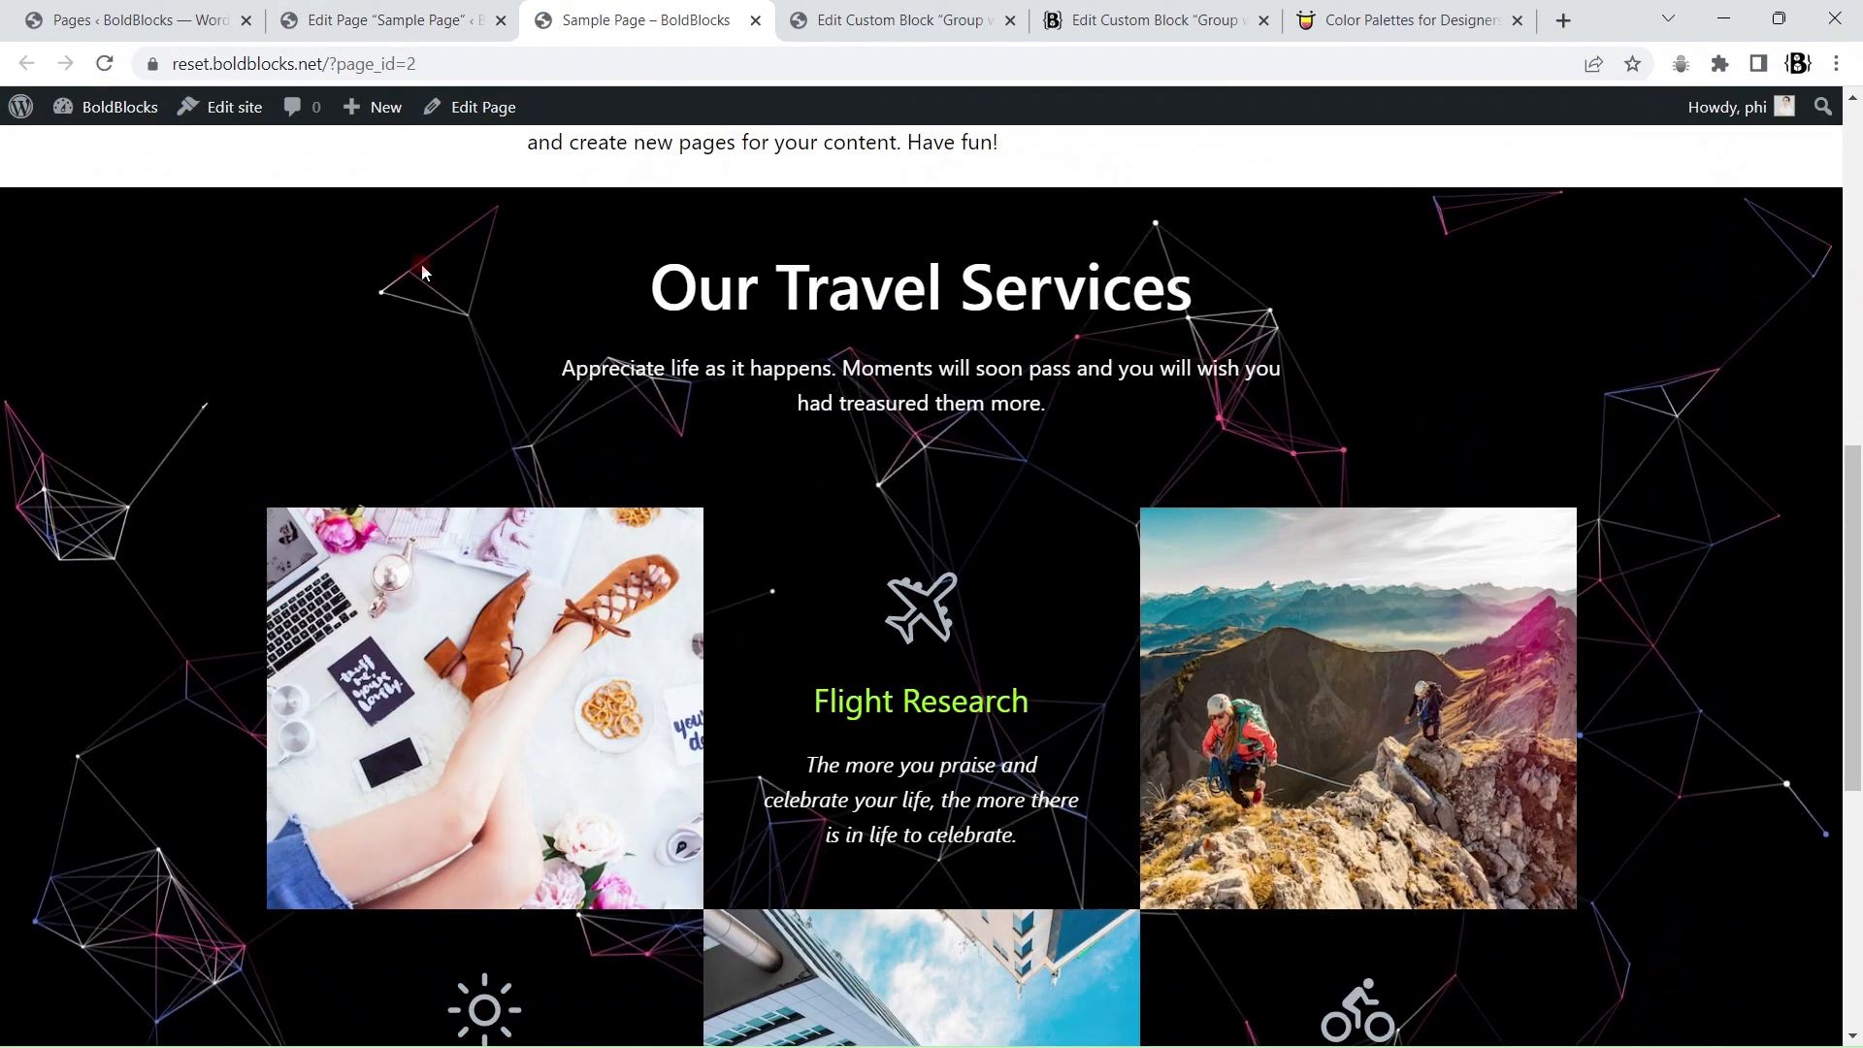
{"action": "scroll", "coordinate": [423, 273], "scroll_direction": "down", "scroll_amount": 10}
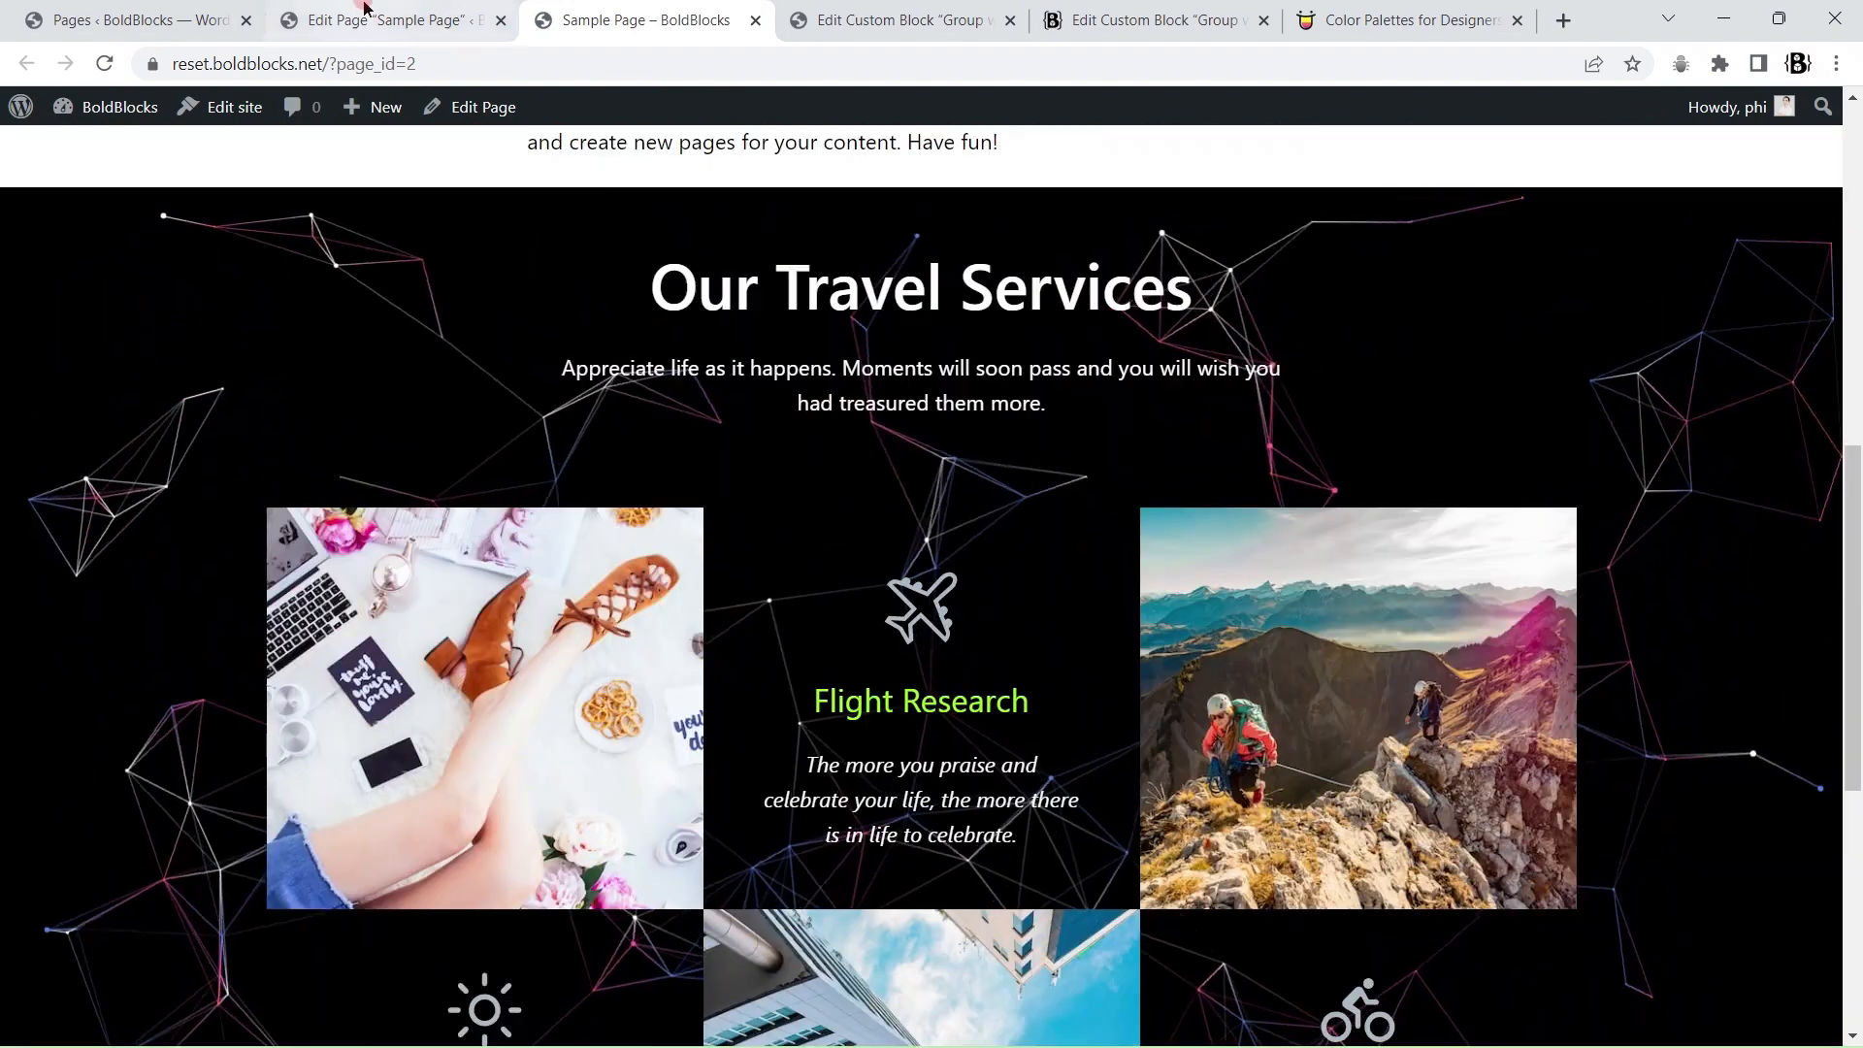
- Set the max-particles attribute's amount of particles to 100 in the page editor and update the page
{"action": "left_click", "coordinate": [365, 8]}
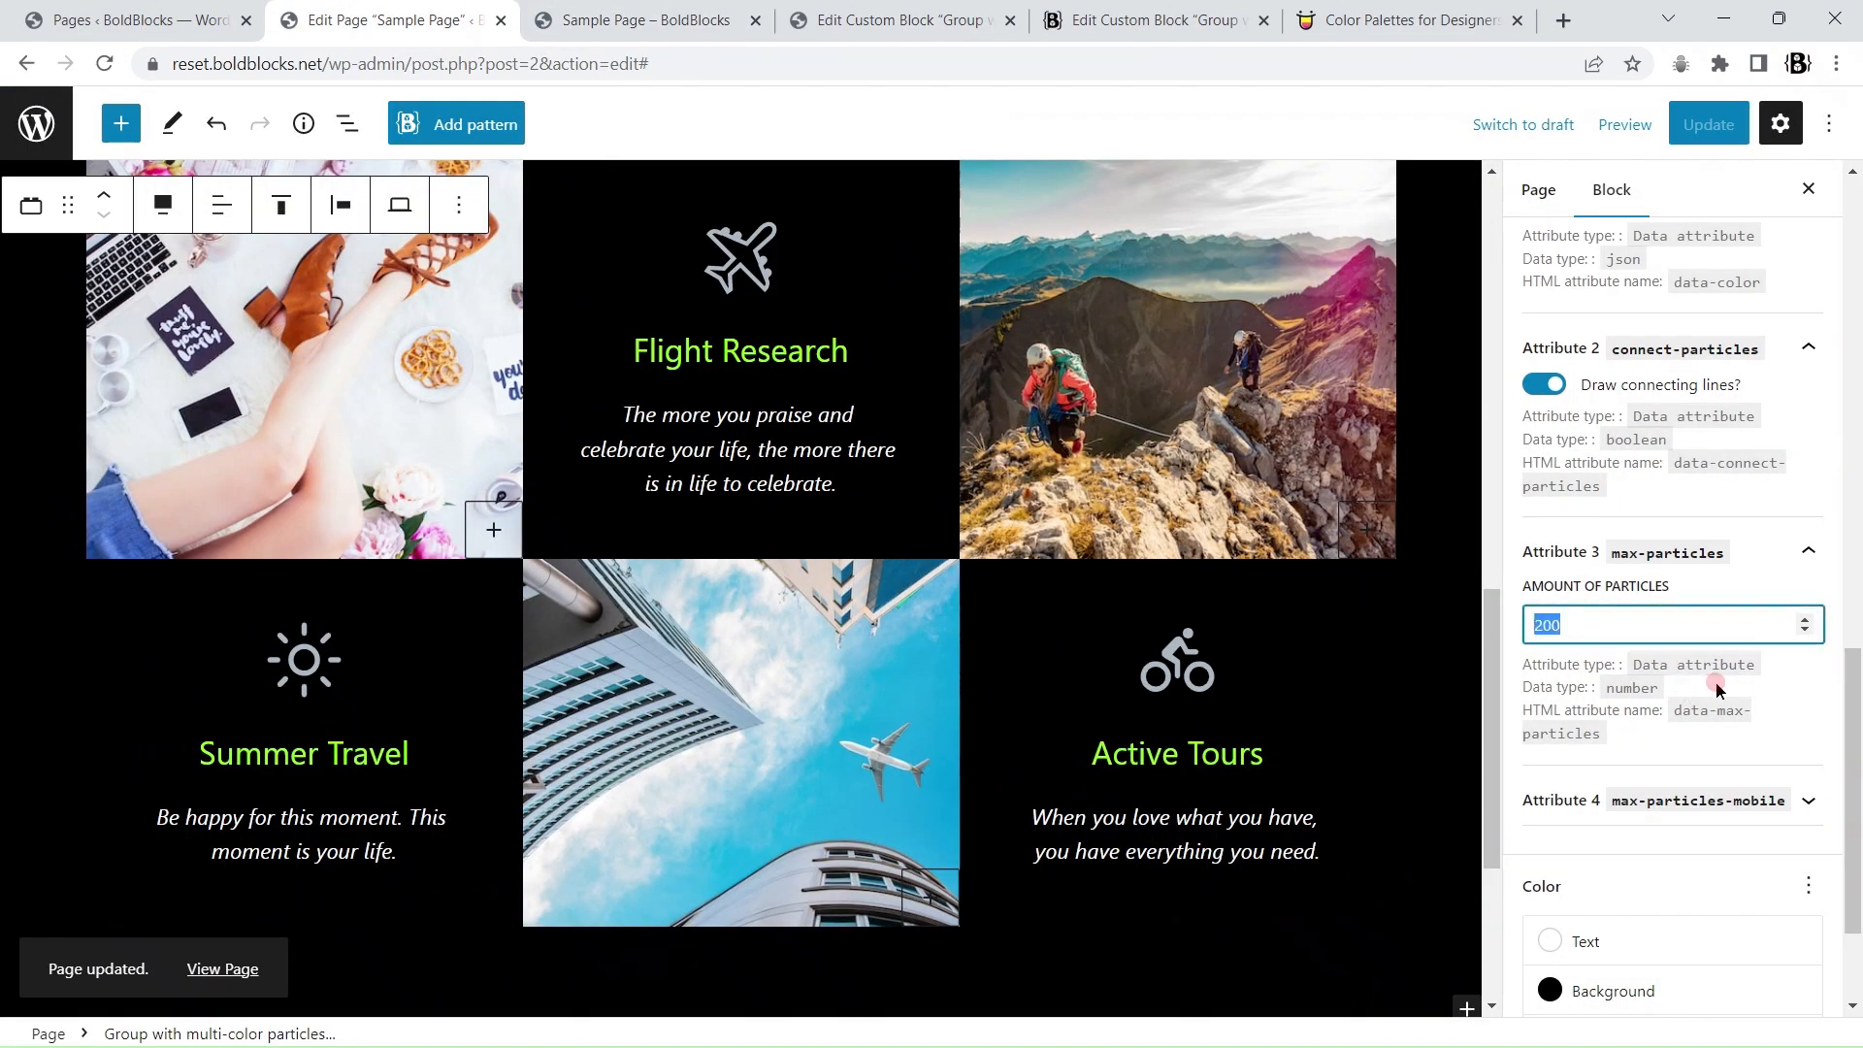
{"action": "type", "text": "100"}
{"action": "left_click", "coordinate": [1704, 136]}
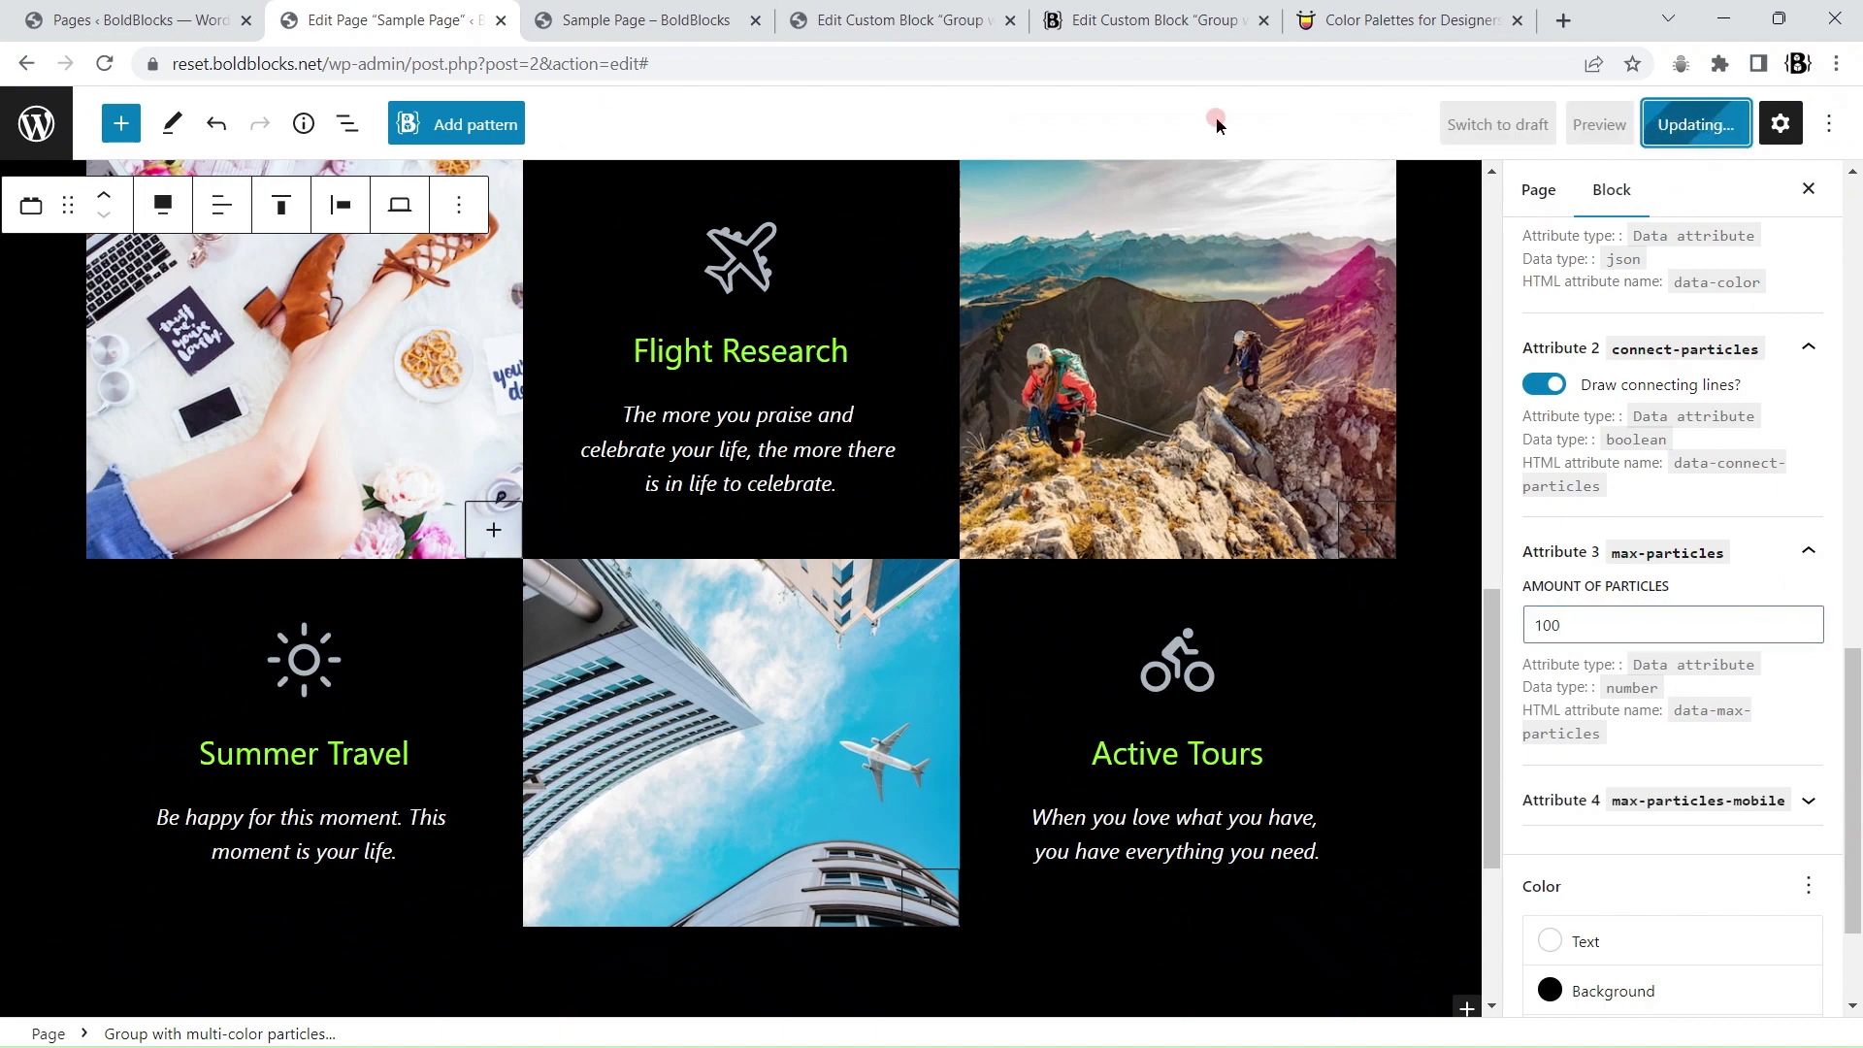
- Reload the published Sample Page and check the density of the particles background
{"action": "left_click", "coordinate": [646, 20]}
{"action": "left_click", "coordinate": [106, 64]}
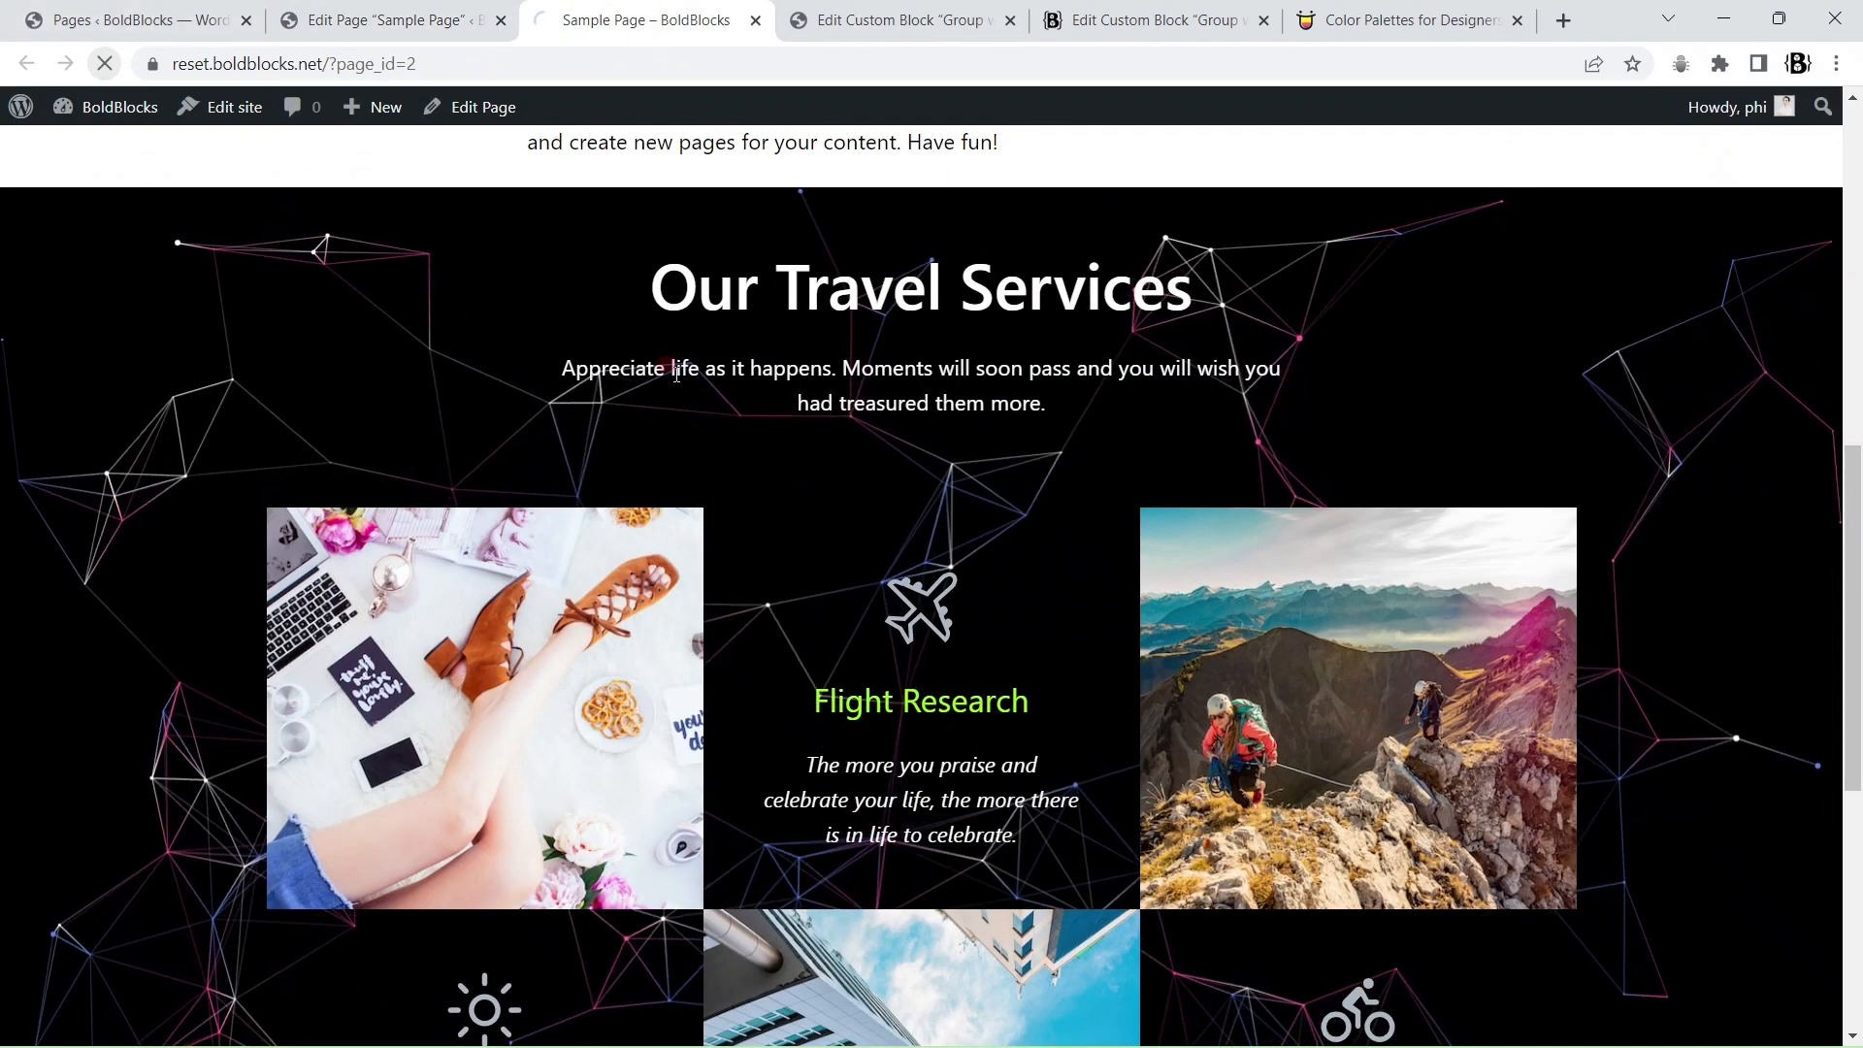
{"action": "scroll", "coordinate": [715, 445], "scroll_direction": "down", "scroll_amount": 5}
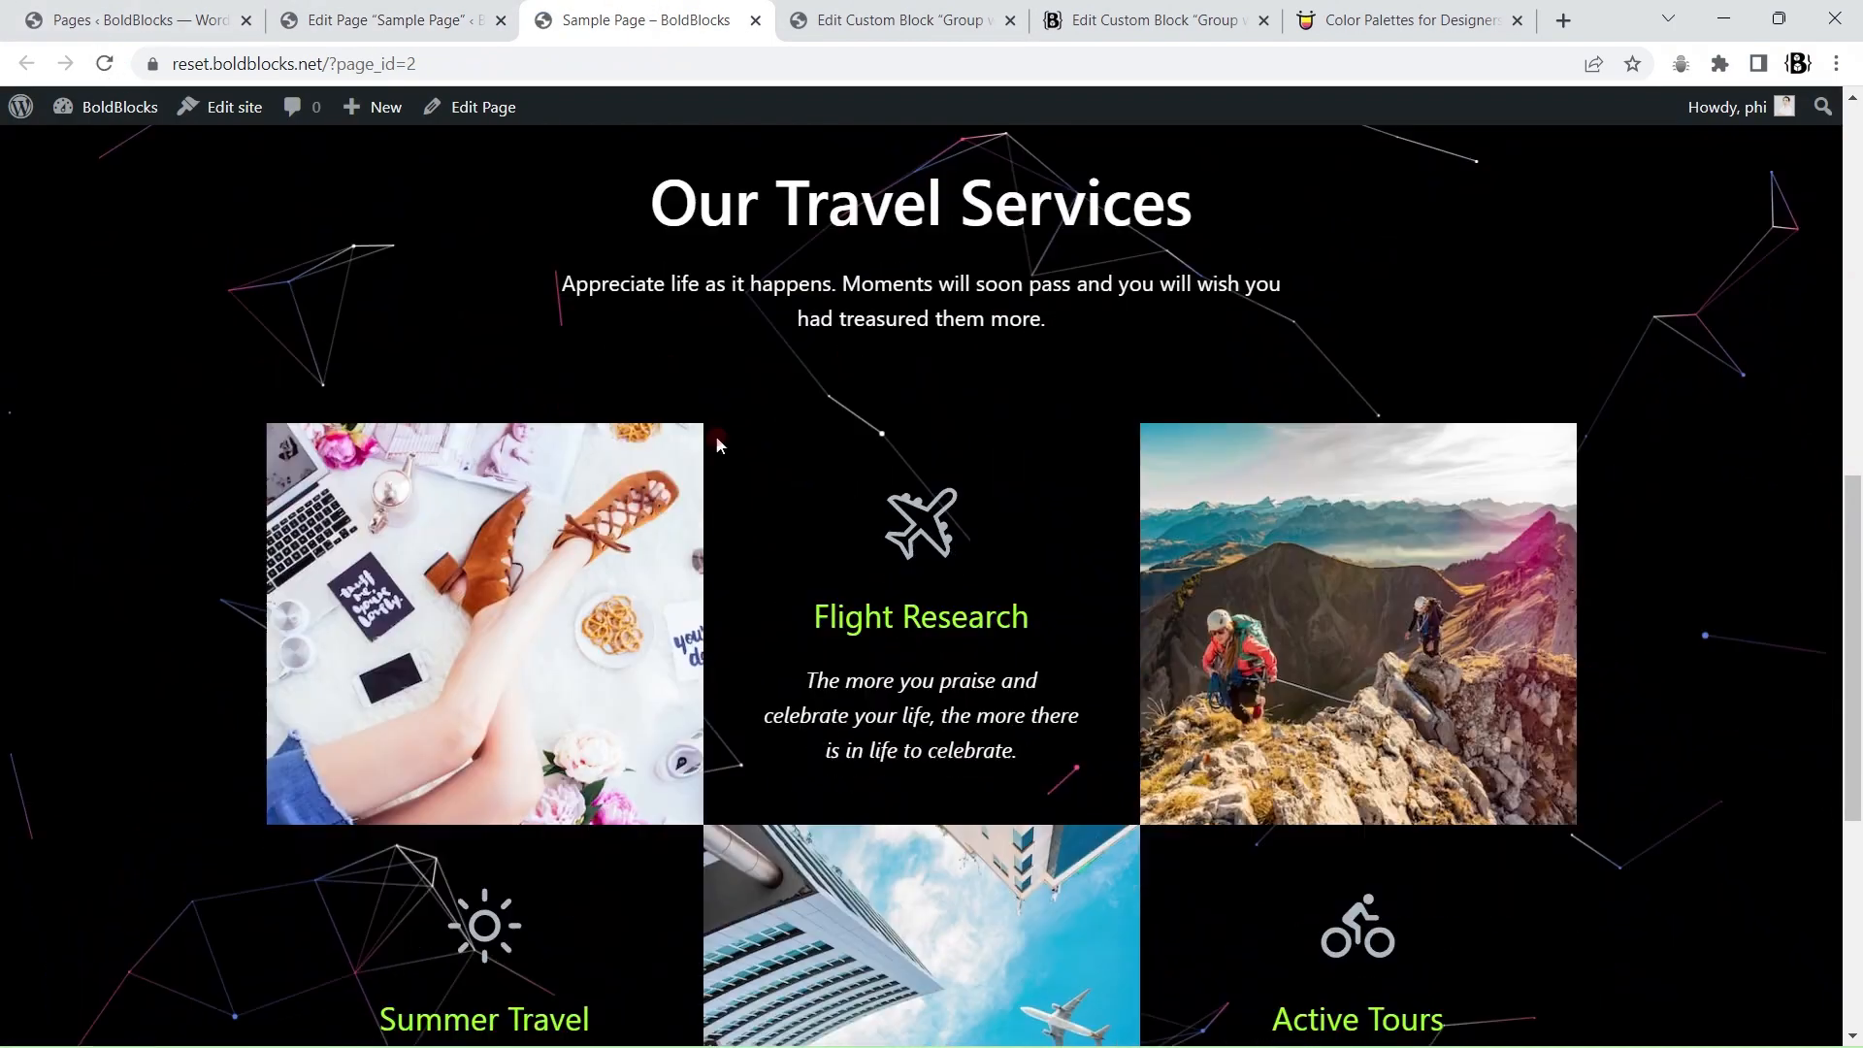
{"action": "scroll", "coordinate": [741, 465], "scroll_direction": "up", "scroll_amount": 5}
- Expand the max-particles-mobile attribute of the particles group in the page editor
{"action": "left_click", "coordinate": [516, 32]}
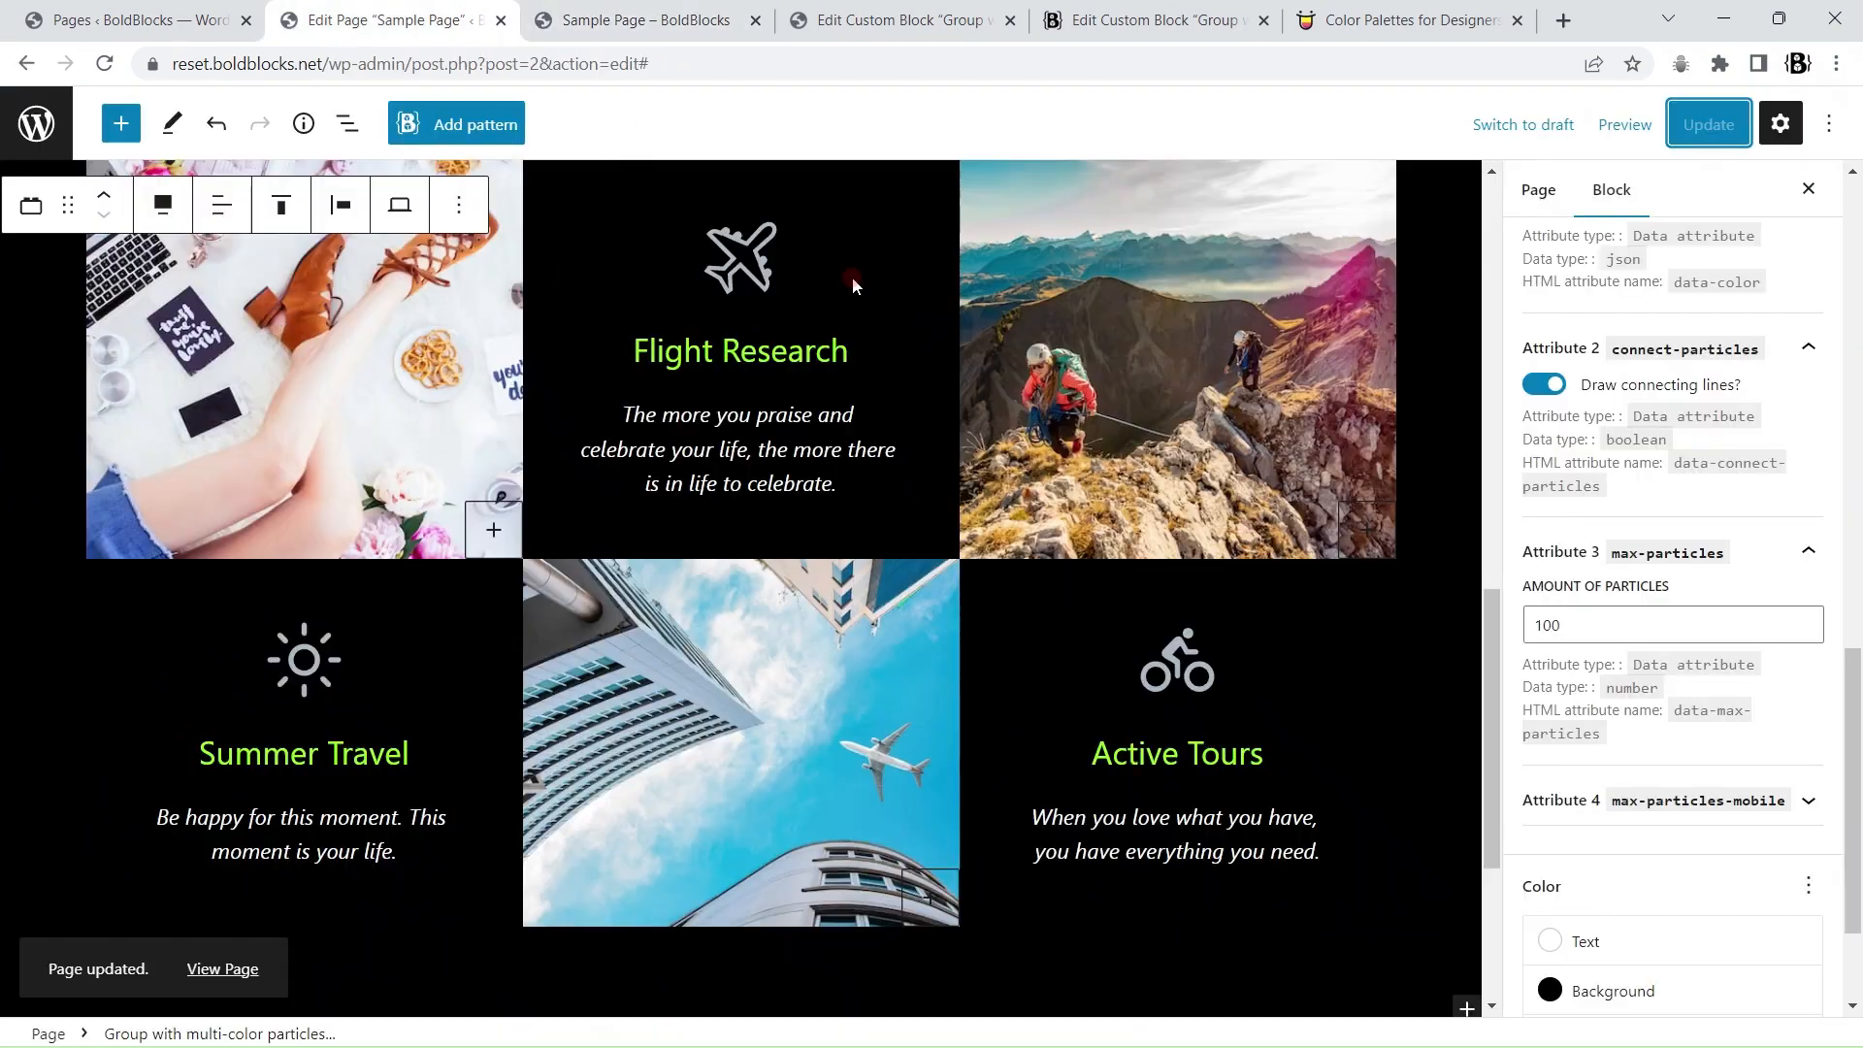
{"action": "scroll", "coordinate": [1747, 680], "scroll_direction": "down", "scroll_amount": 2}
{"action": "left_click", "coordinate": [1801, 614]}
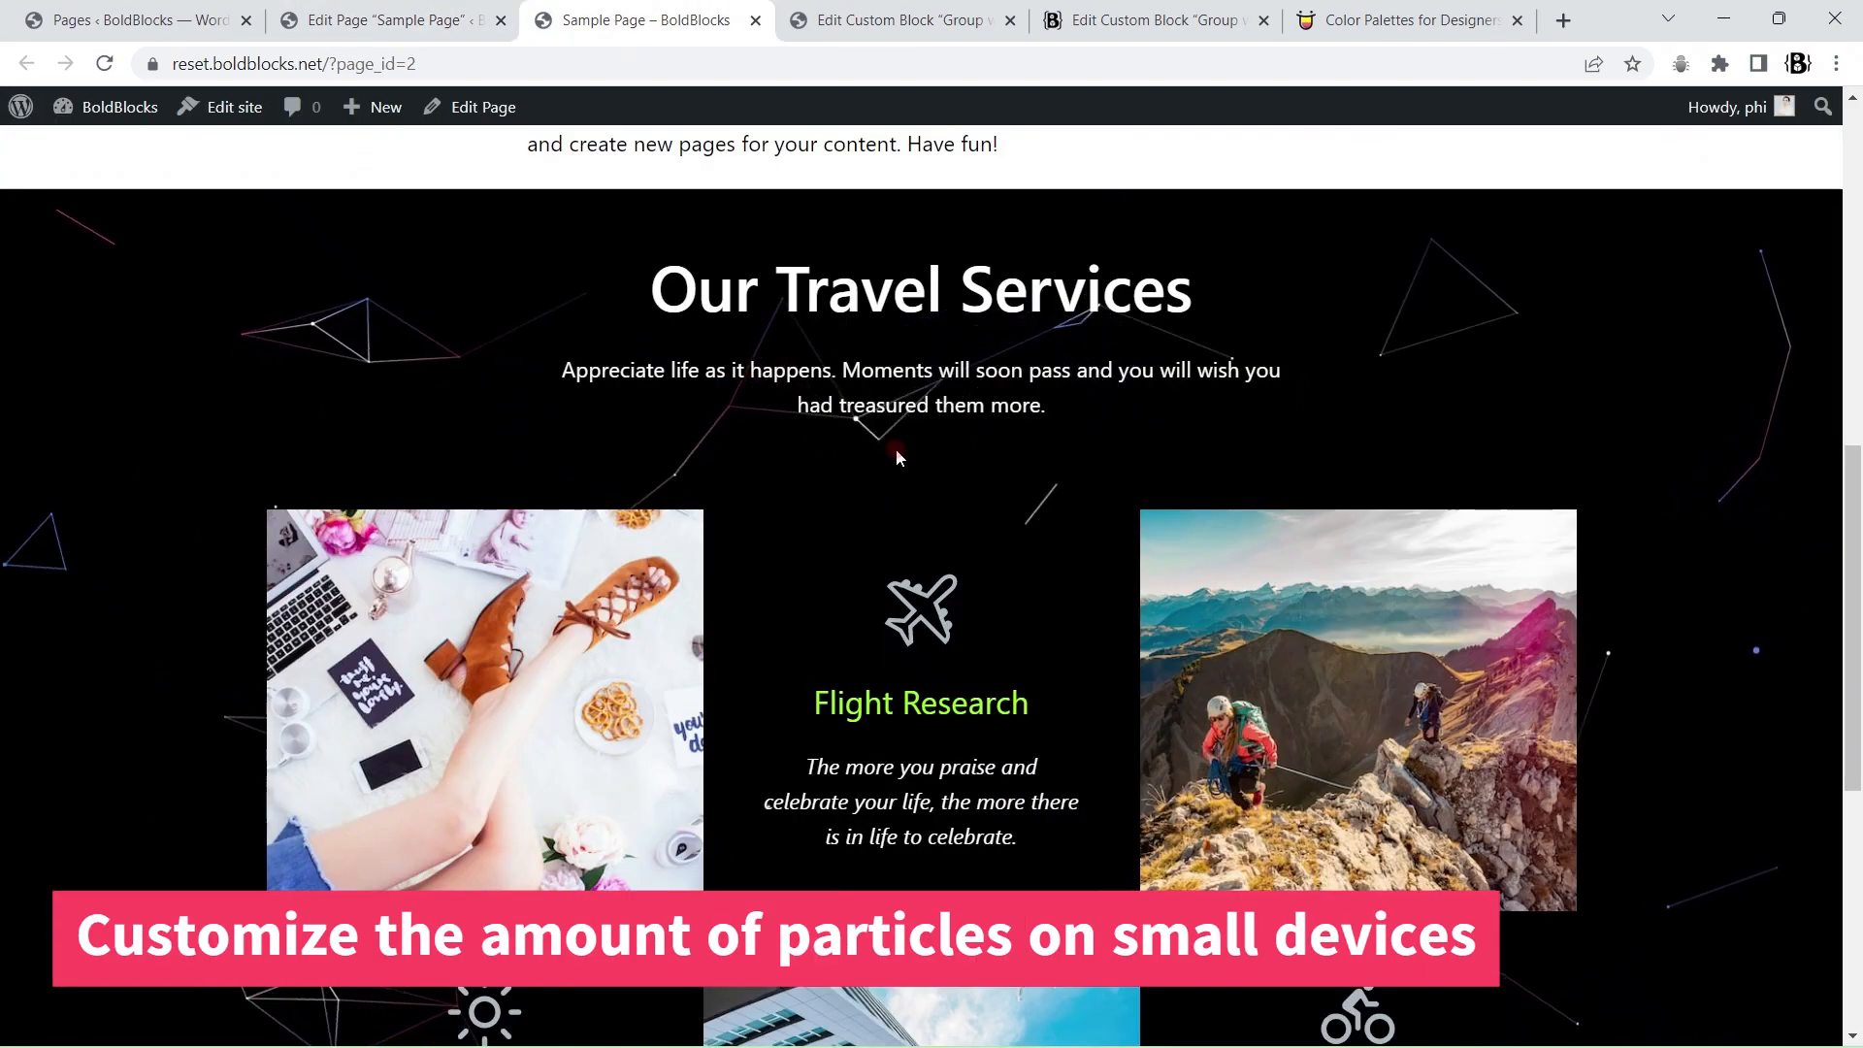
- Open the developer tools on the published Sample Page, dock them beside the page and emulate an iPad
{"action": "key", "text": "F12"}
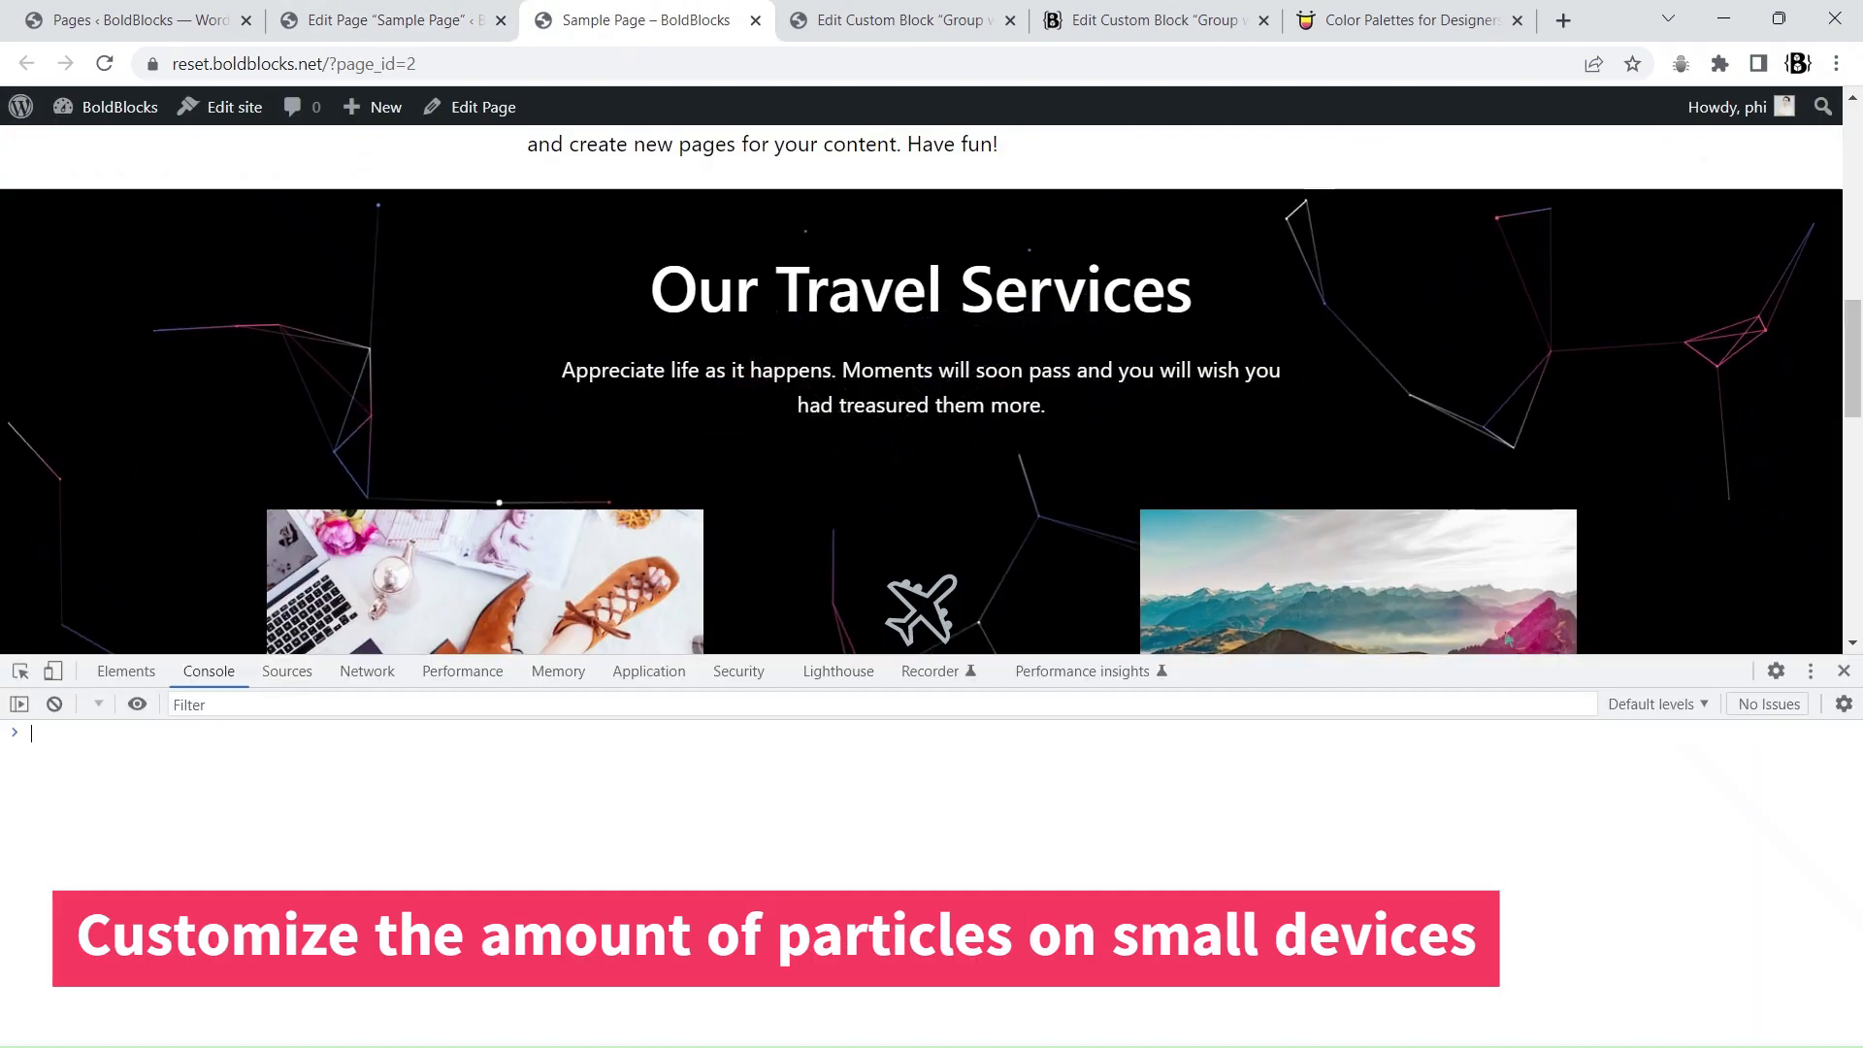
{"action": "left_click", "coordinate": [1818, 661]}
{"action": "left_click", "coordinate": [1818, 716]}
{"action": "left_click", "coordinate": [1612, 102]}
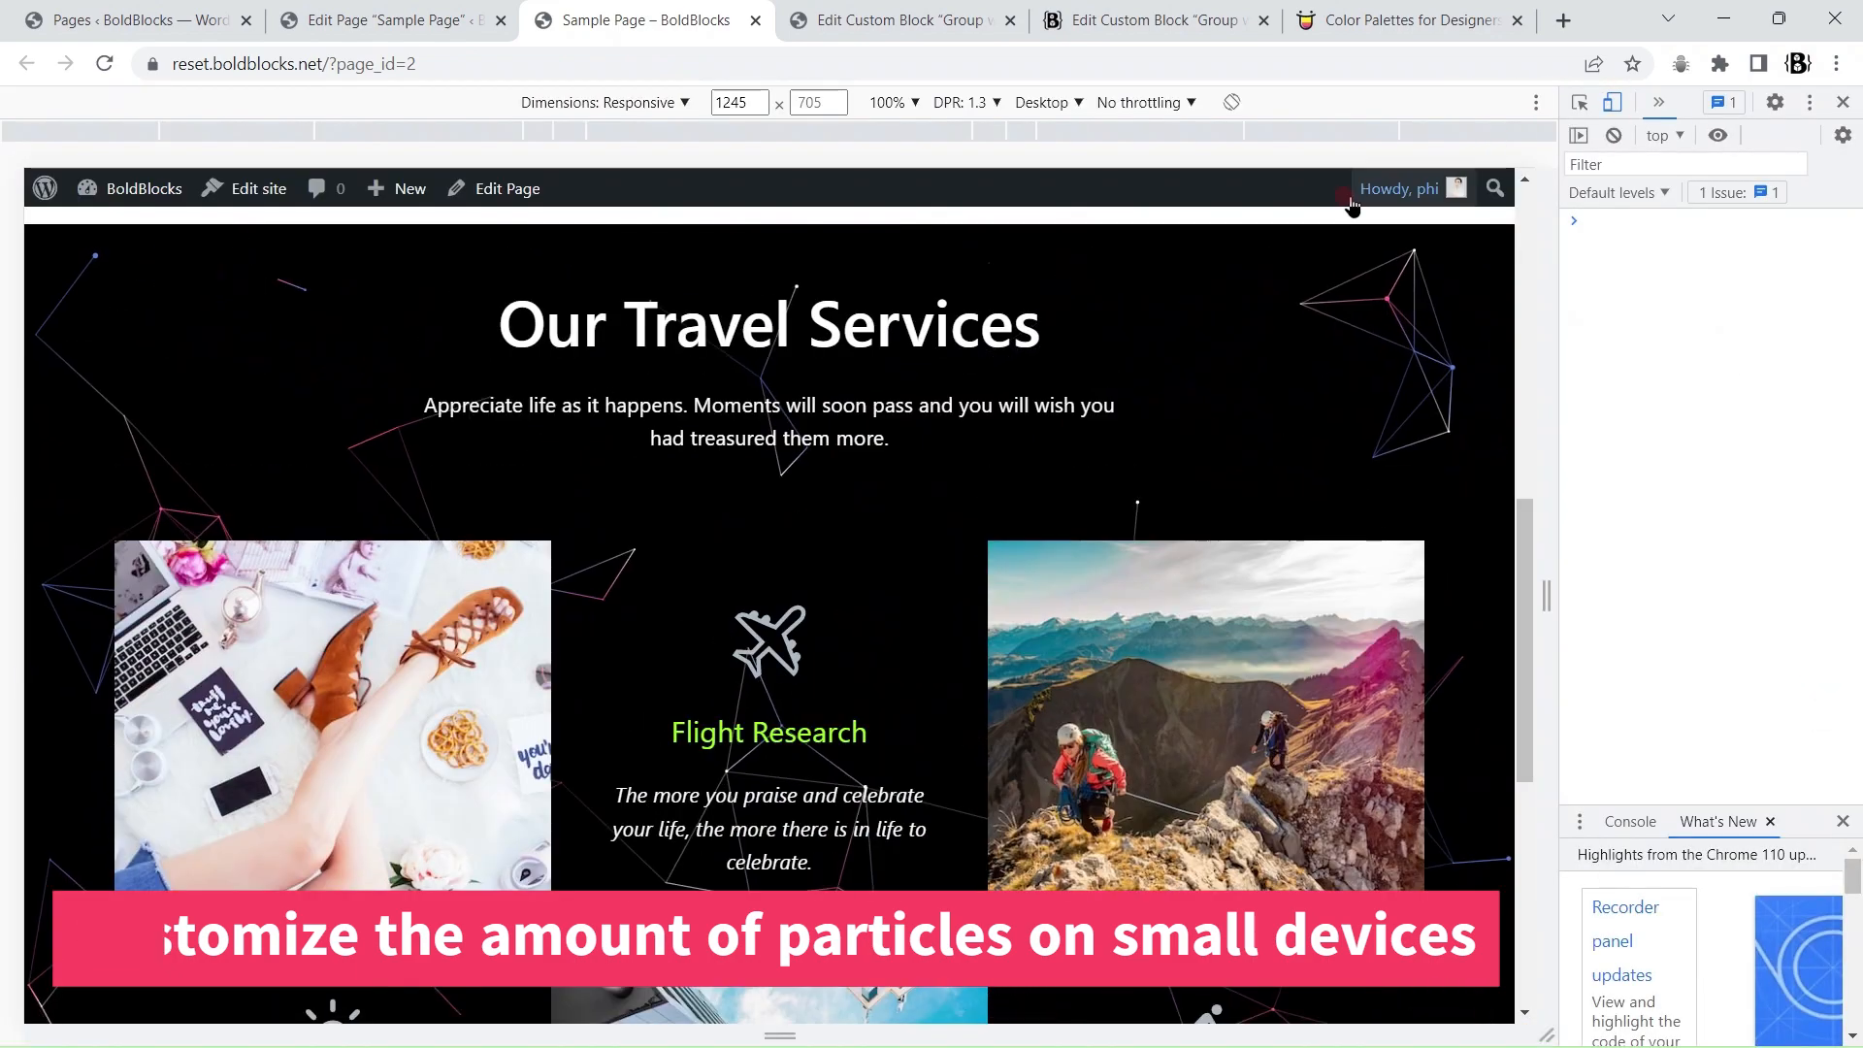
{"action": "left_click", "coordinate": [621, 102]}
{"action": "left_click", "coordinate": [606, 283]}
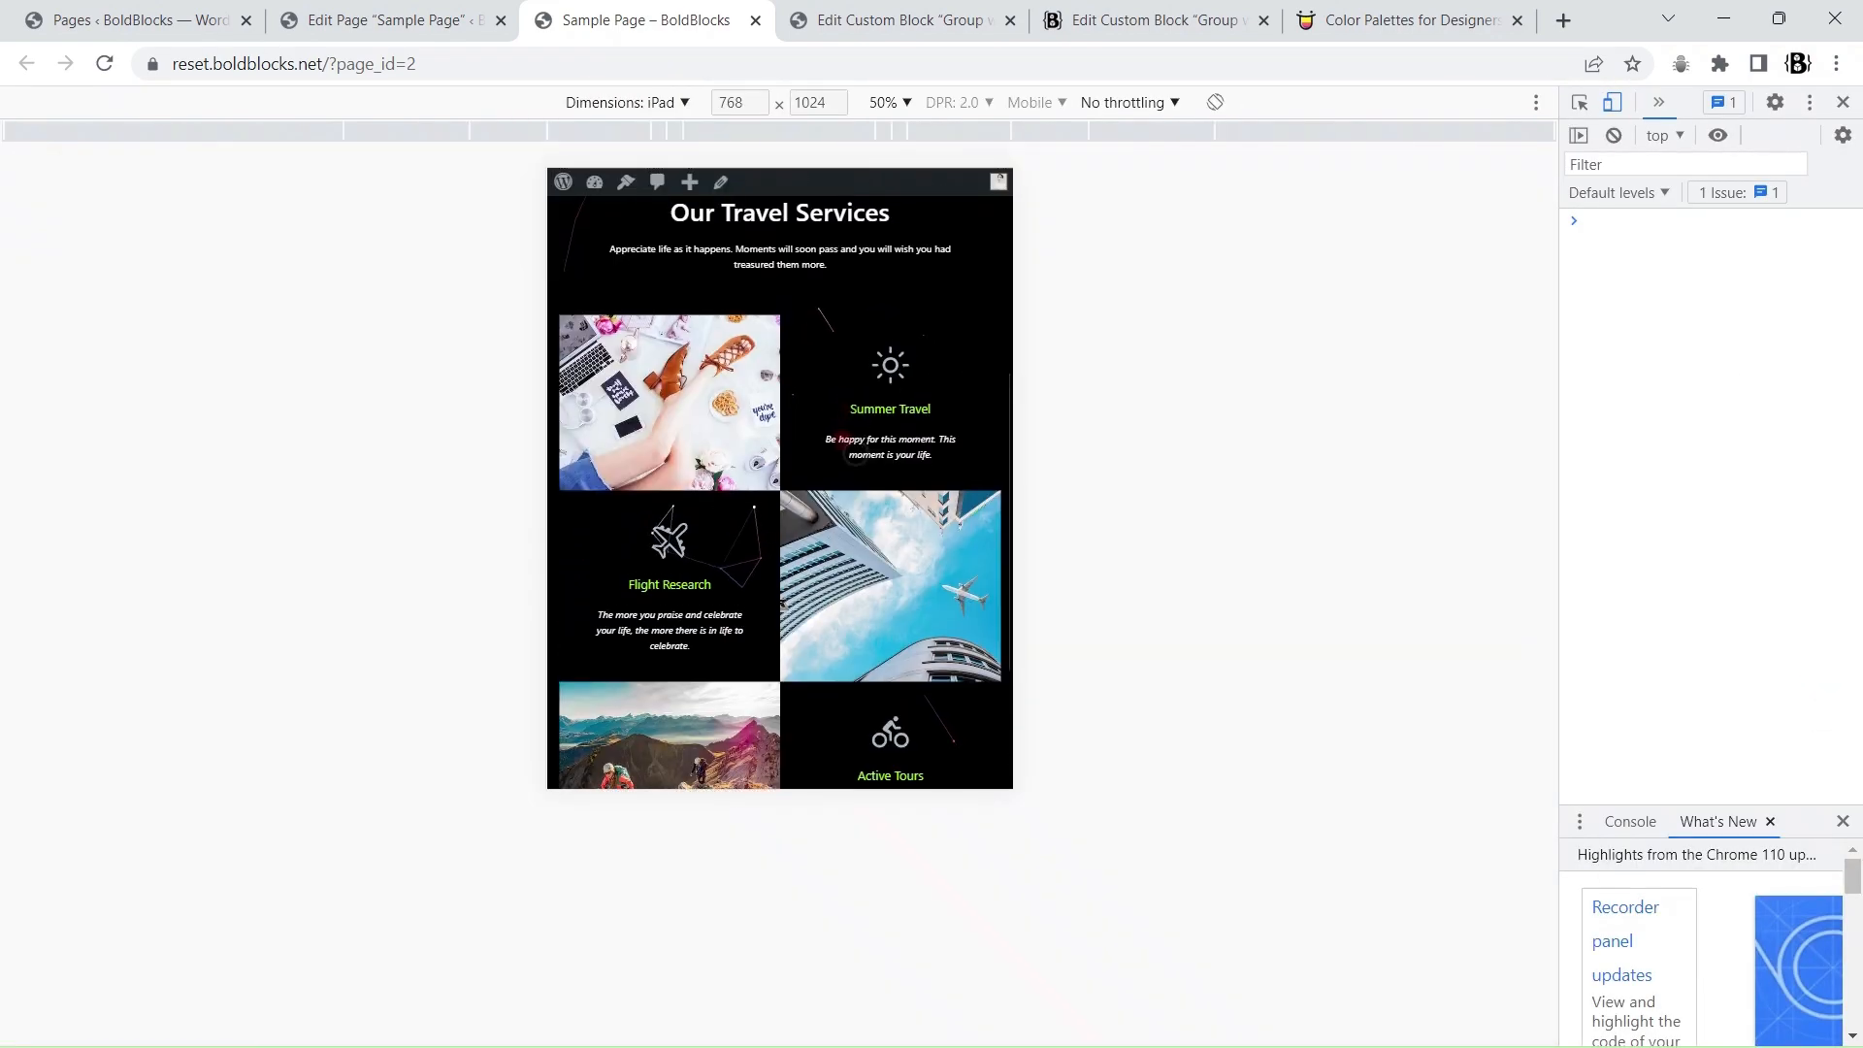
- Examine the particles in the iPad view against the editor's mobile amount setting, and close the developer tools
{"action": "scroll", "coordinate": [839, 461], "scroll_direction": "down", "scroll_amount": 4}
{"action": "scroll", "coordinate": [883, 543], "scroll_direction": "up", "scroll_amount": 6}
{"action": "scroll", "coordinate": [889, 551], "scroll_direction": "down", "scroll_amount": 6}
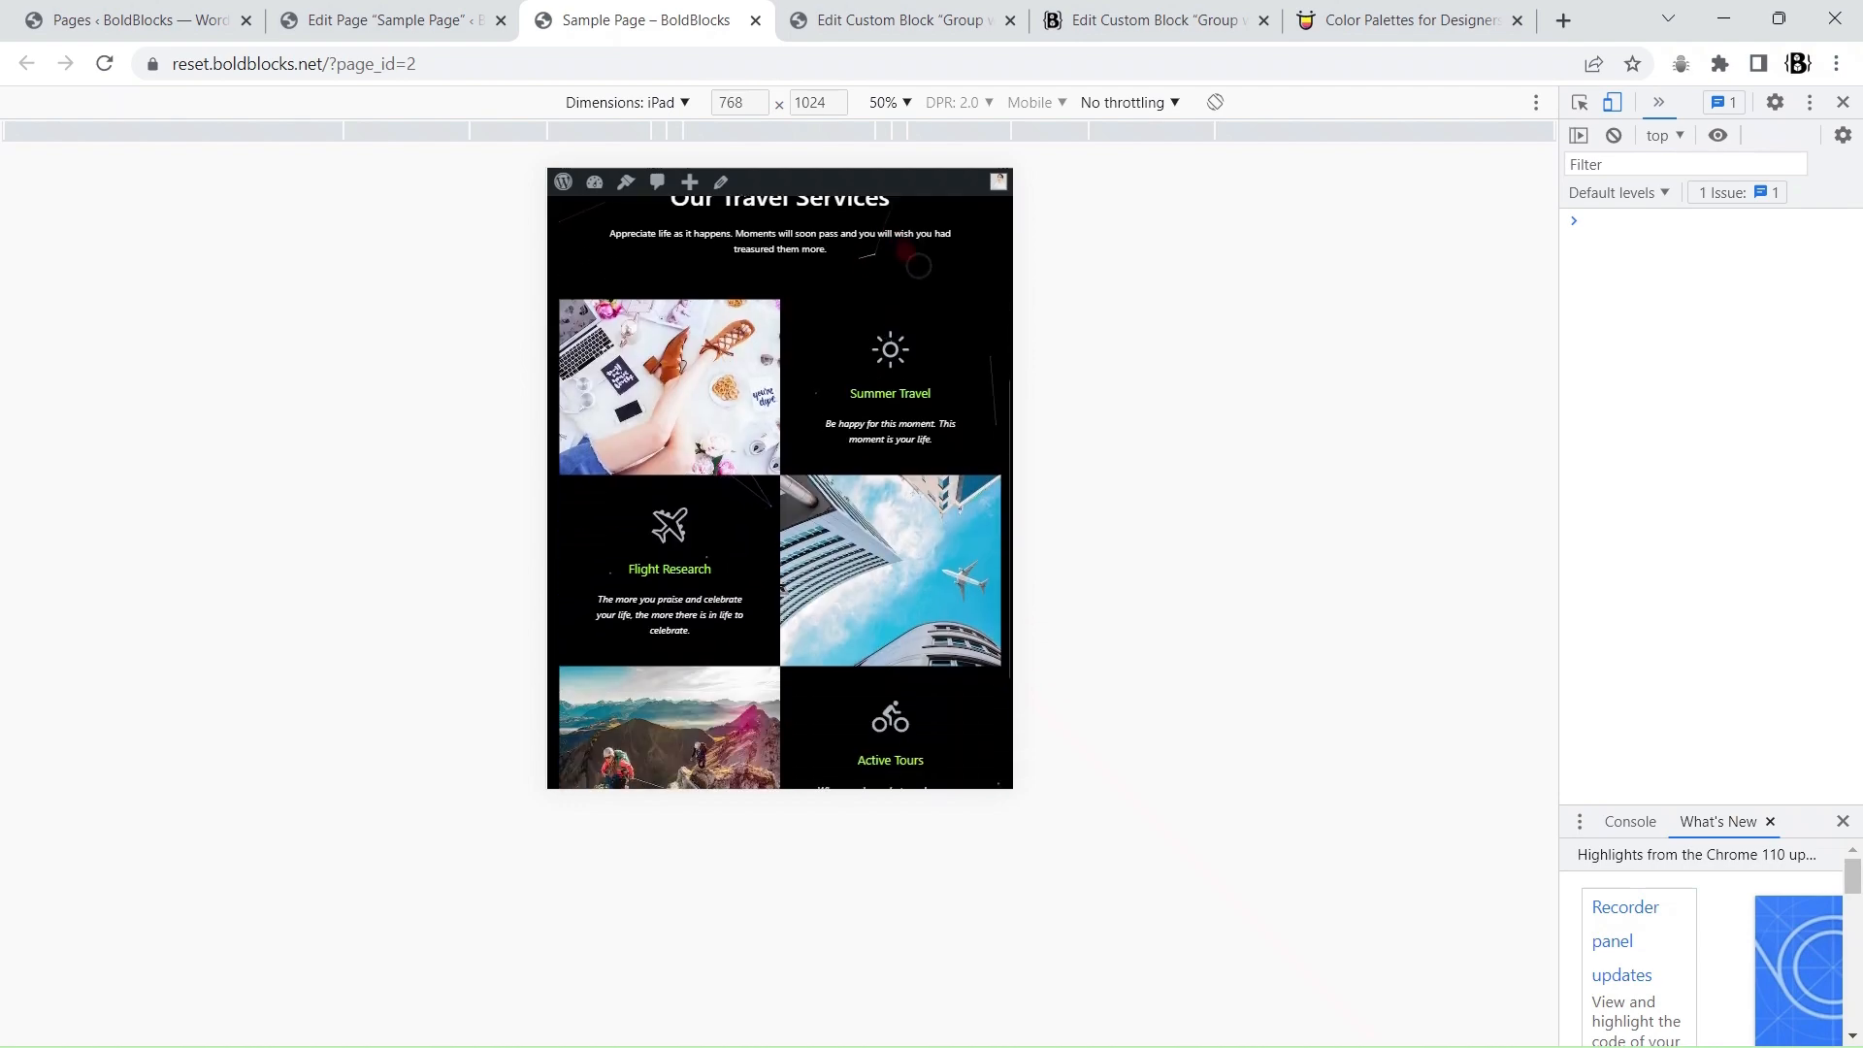
{"action": "scroll", "coordinate": [909, 454], "scroll_direction": "up", "scroll_amount": 5}
{"action": "key", "text": "ctrl+shift+Tab"}
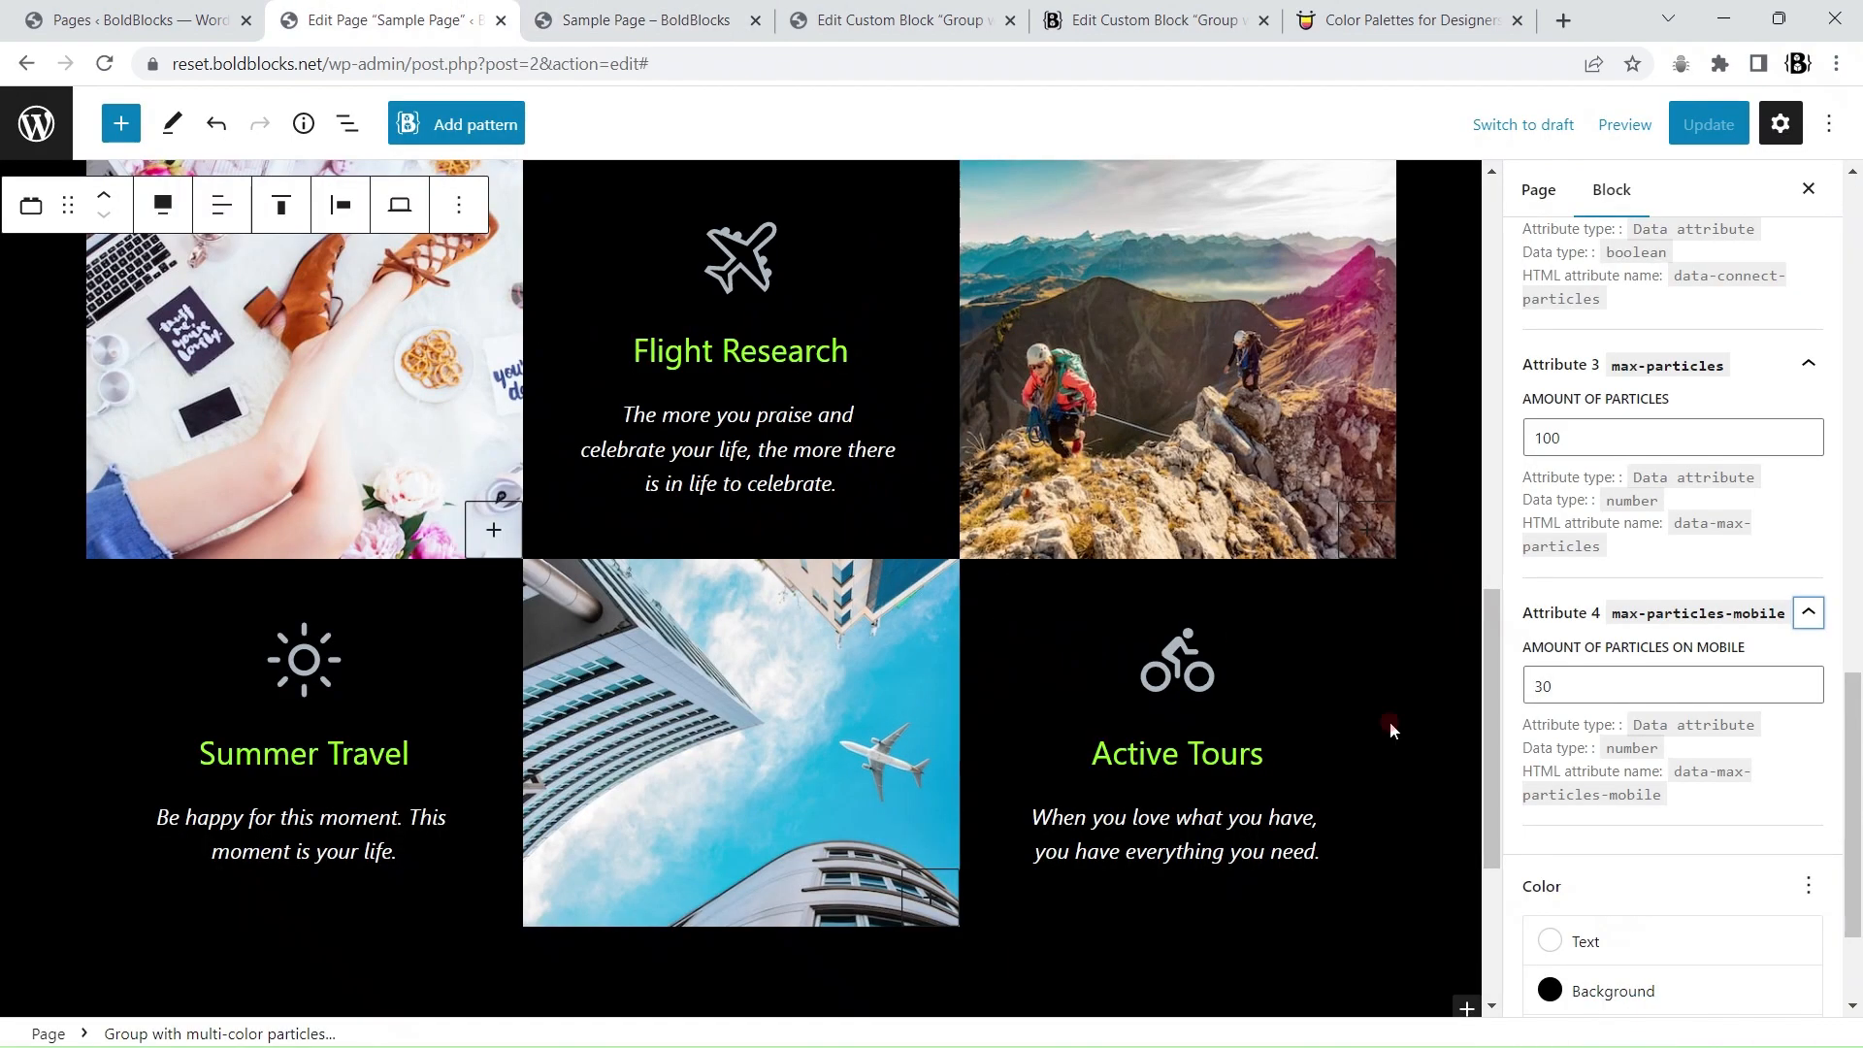
{"action": "left_click", "coordinate": [637, 11]}
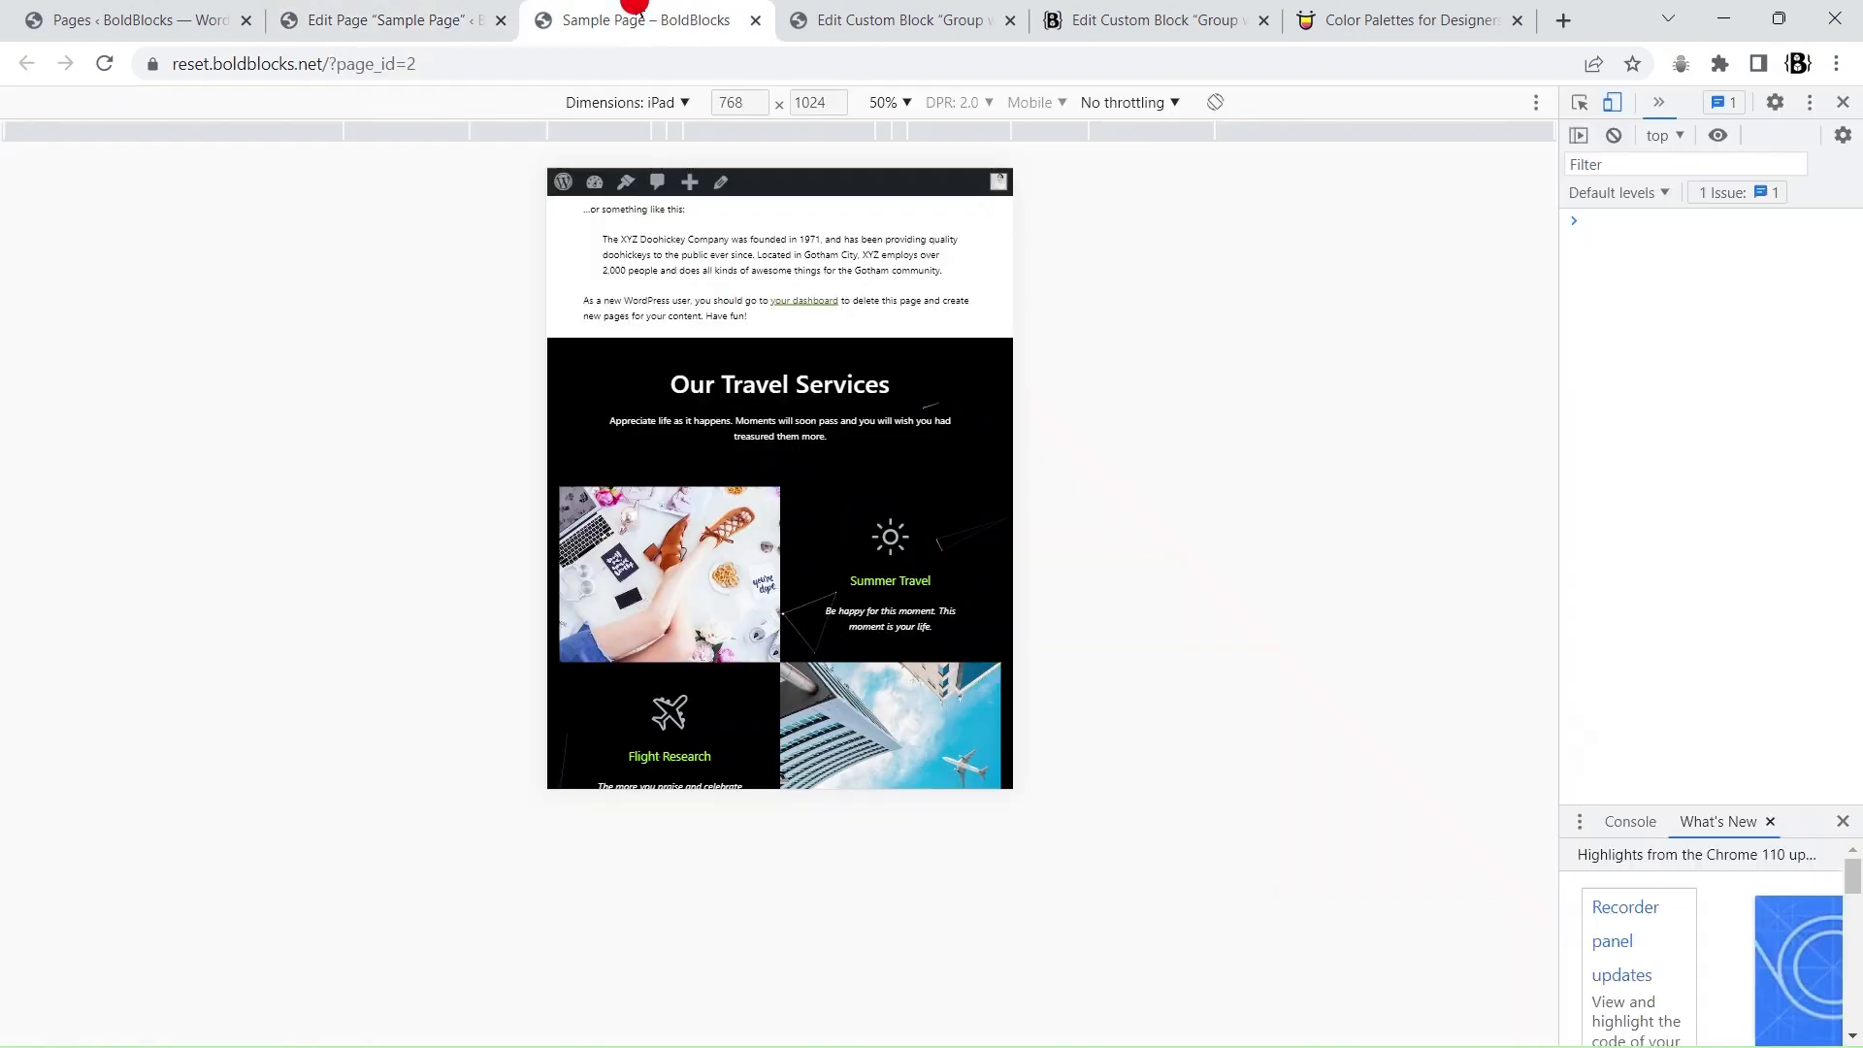
{"action": "left_click", "coordinate": [1843, 102]}
{"action": "scroll", "coordinate": [932, 524], "scroll_direction": "down", "scroll_amount": 6}
- Save the particles group as a block pattern named "Pattern with particles background and a grid of image boxes"
{"action": "left_click", "coordinate": [466, 20]}
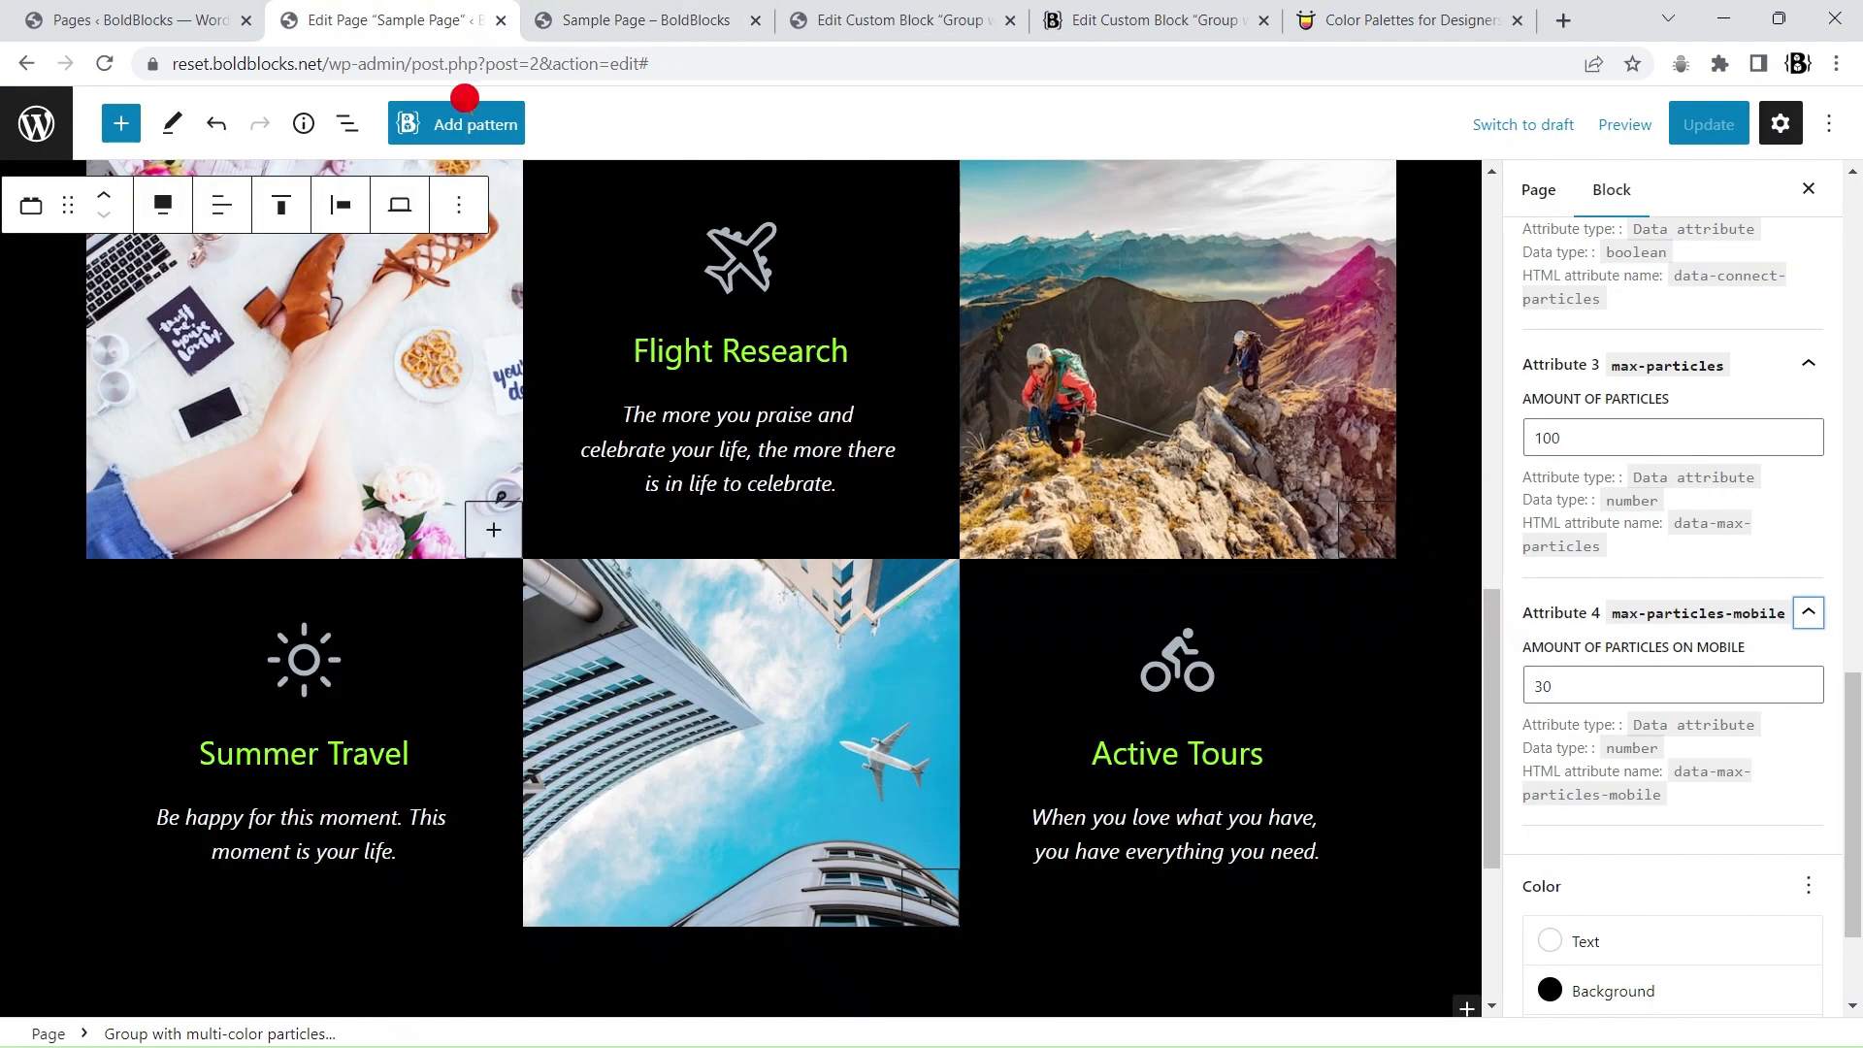
{"action": "scroll", "coordinate": [991, 528], "scroll_direction": "up", "scroll_amount": 3}
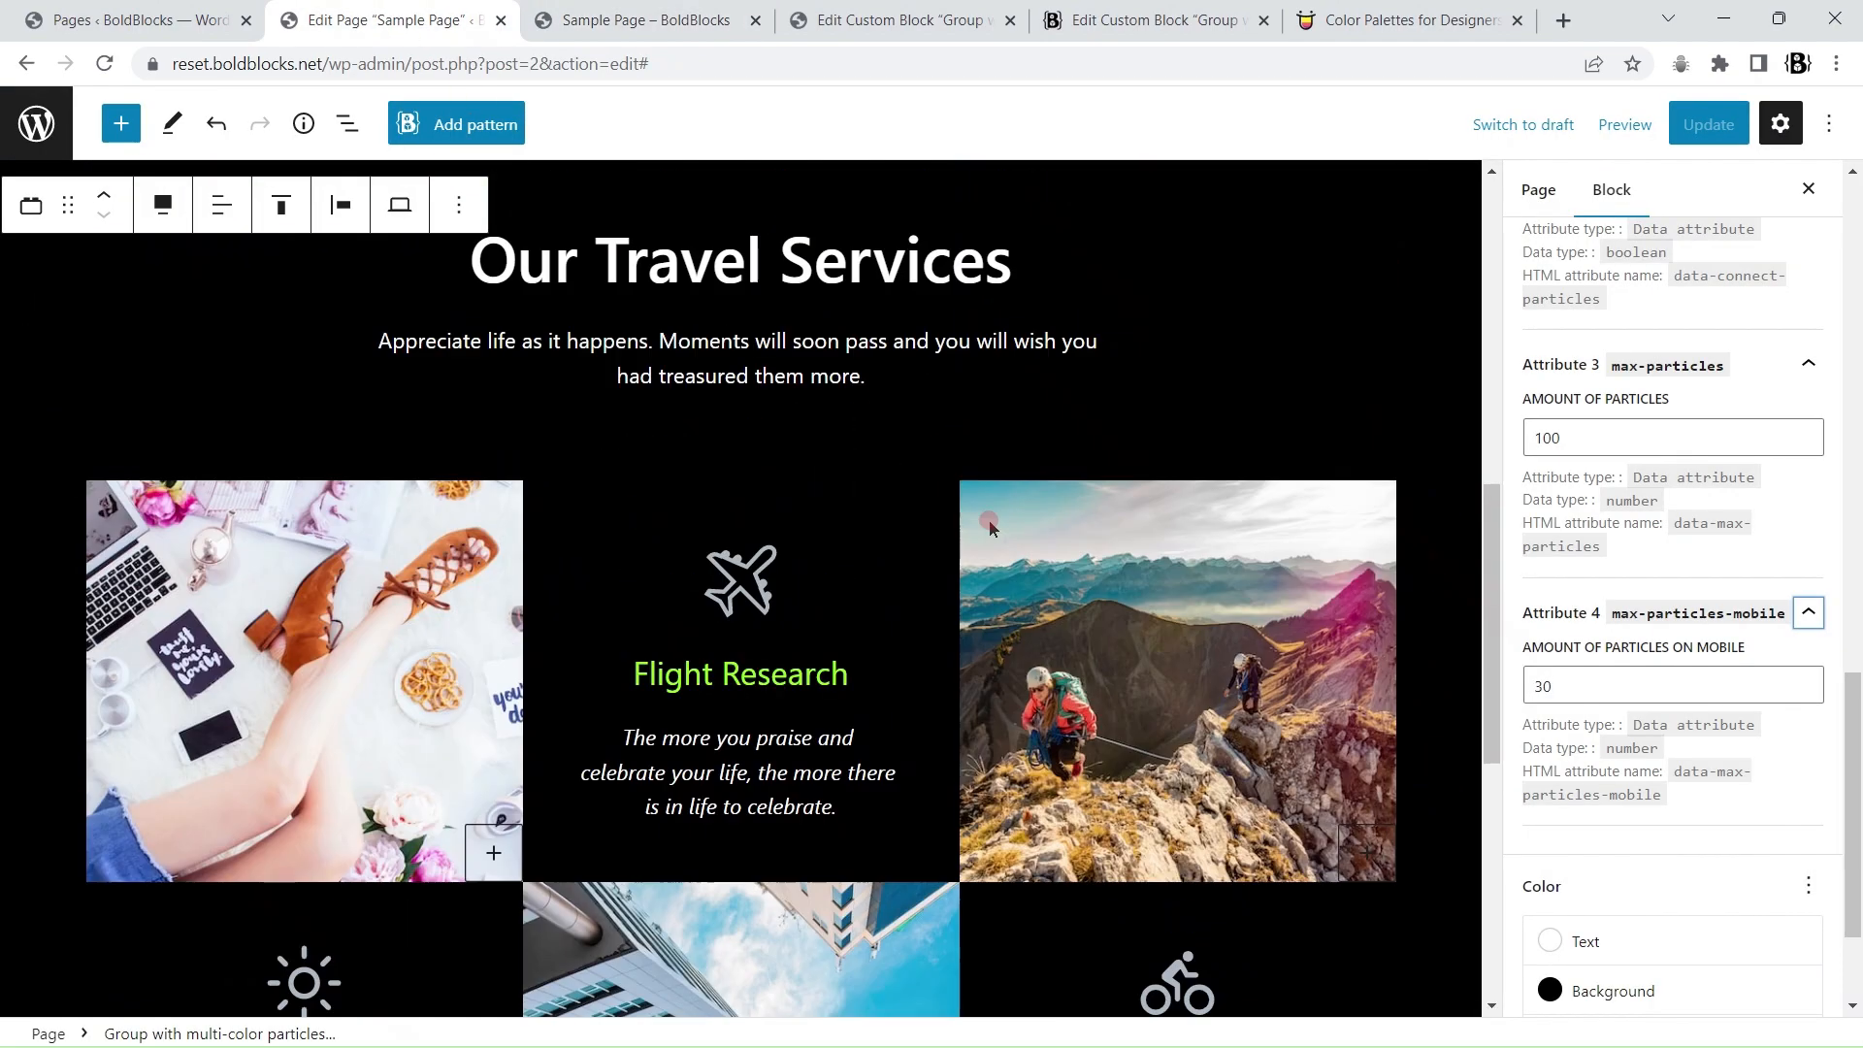
{"action": "left_click", "coordinate": [460, 229]}
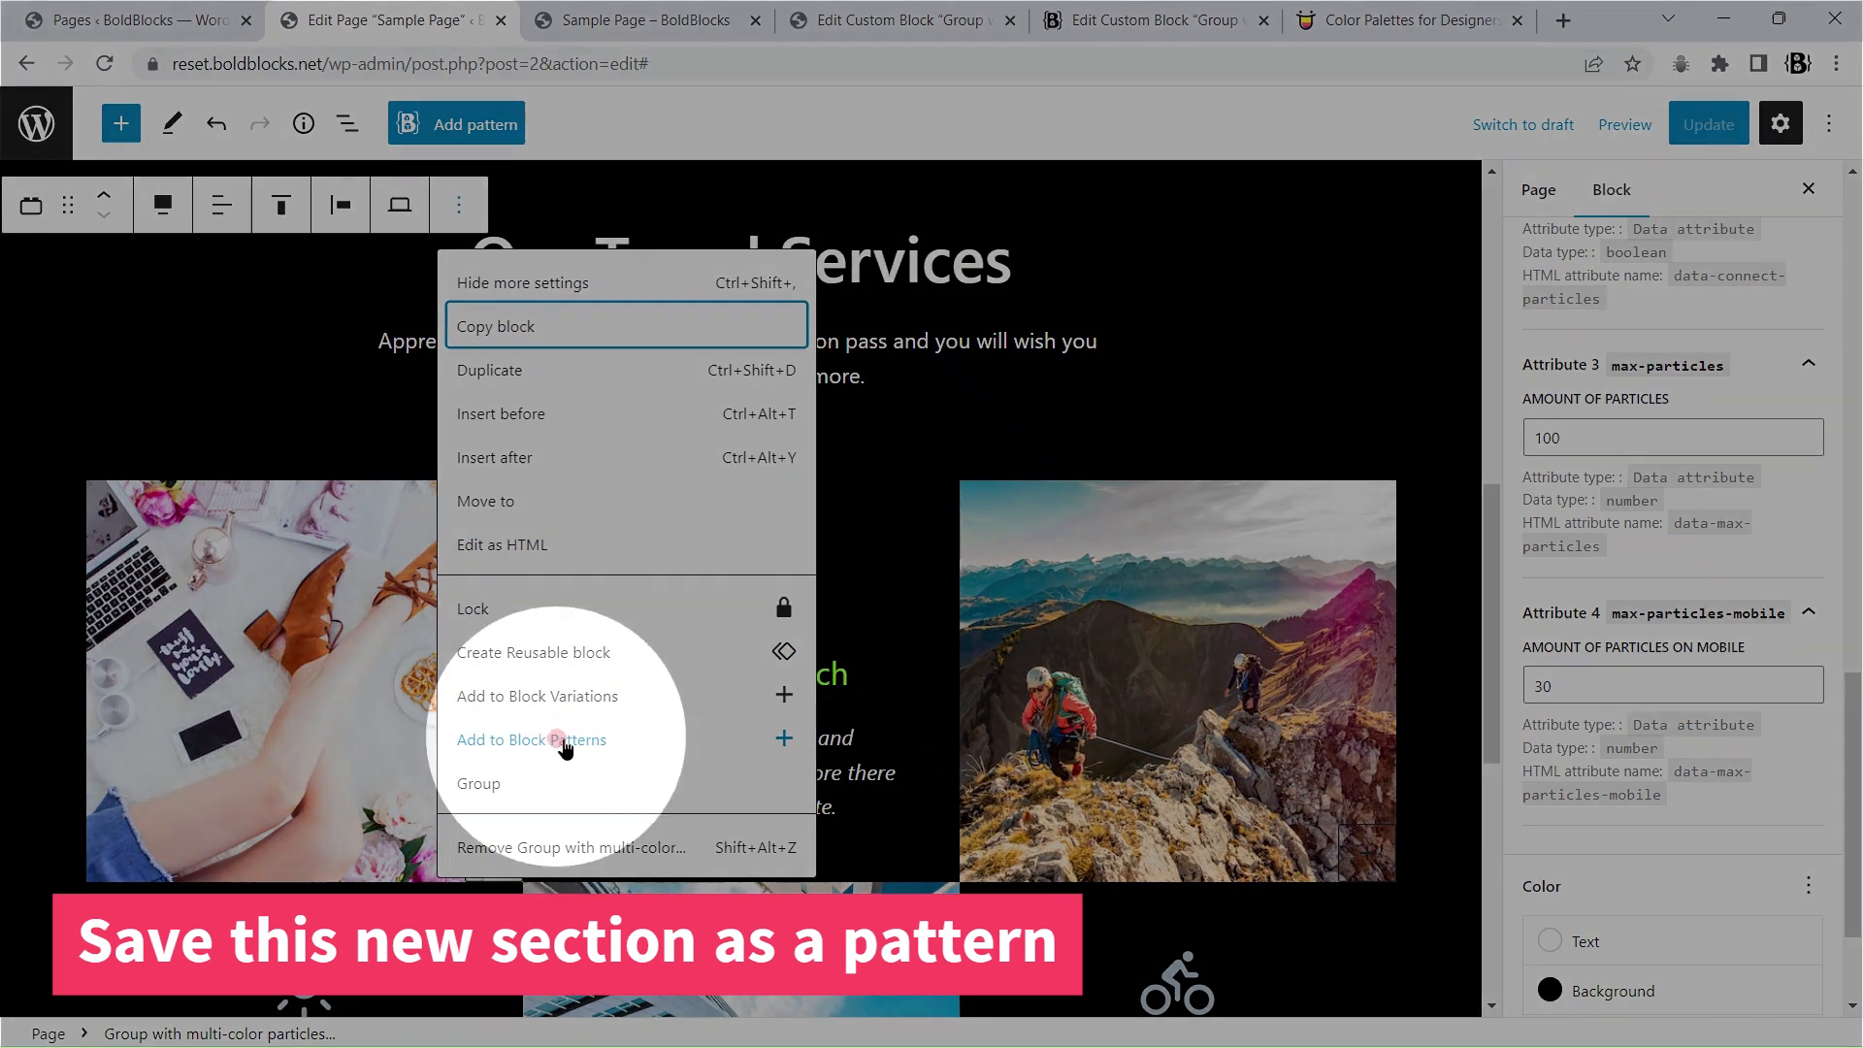
{"action": "left_click", "coordinate": [559, 742]}
{"action": "triple_click", "coordinate": [925, 566]}
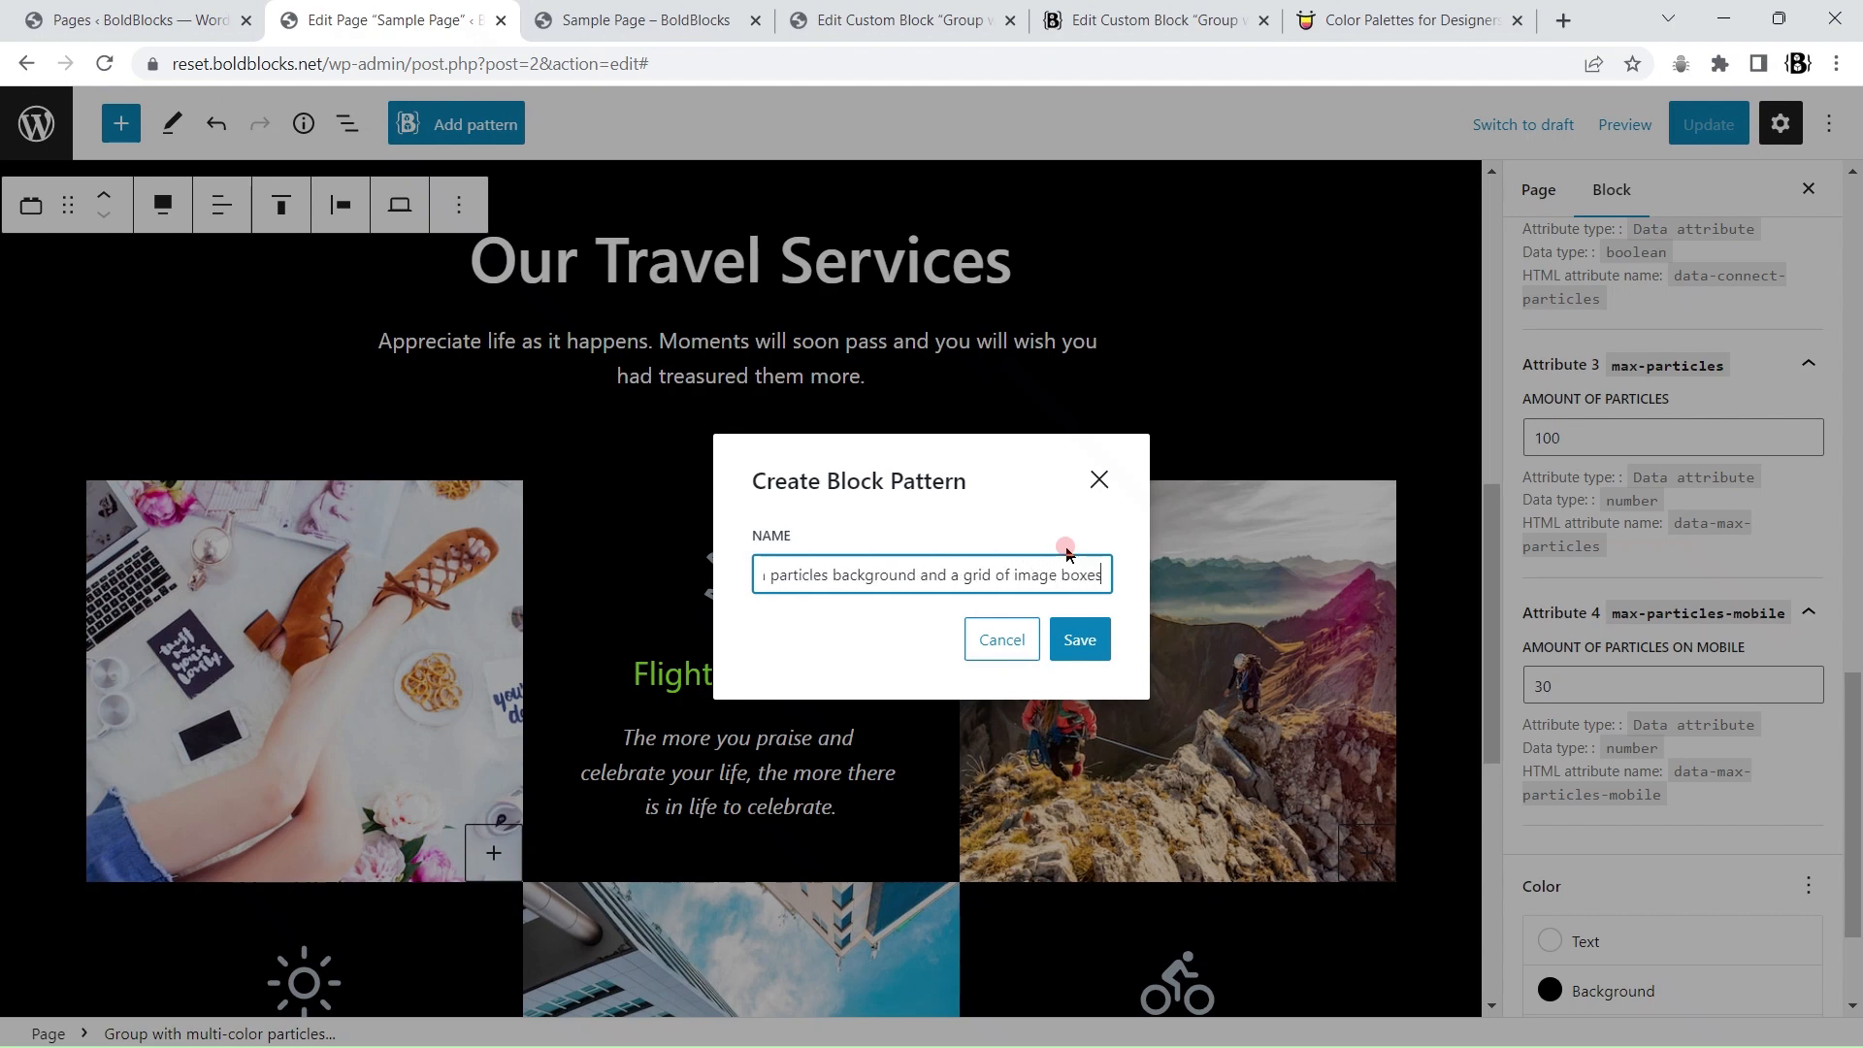
{"action": "left_click", "coordinate": [1081, 640]}
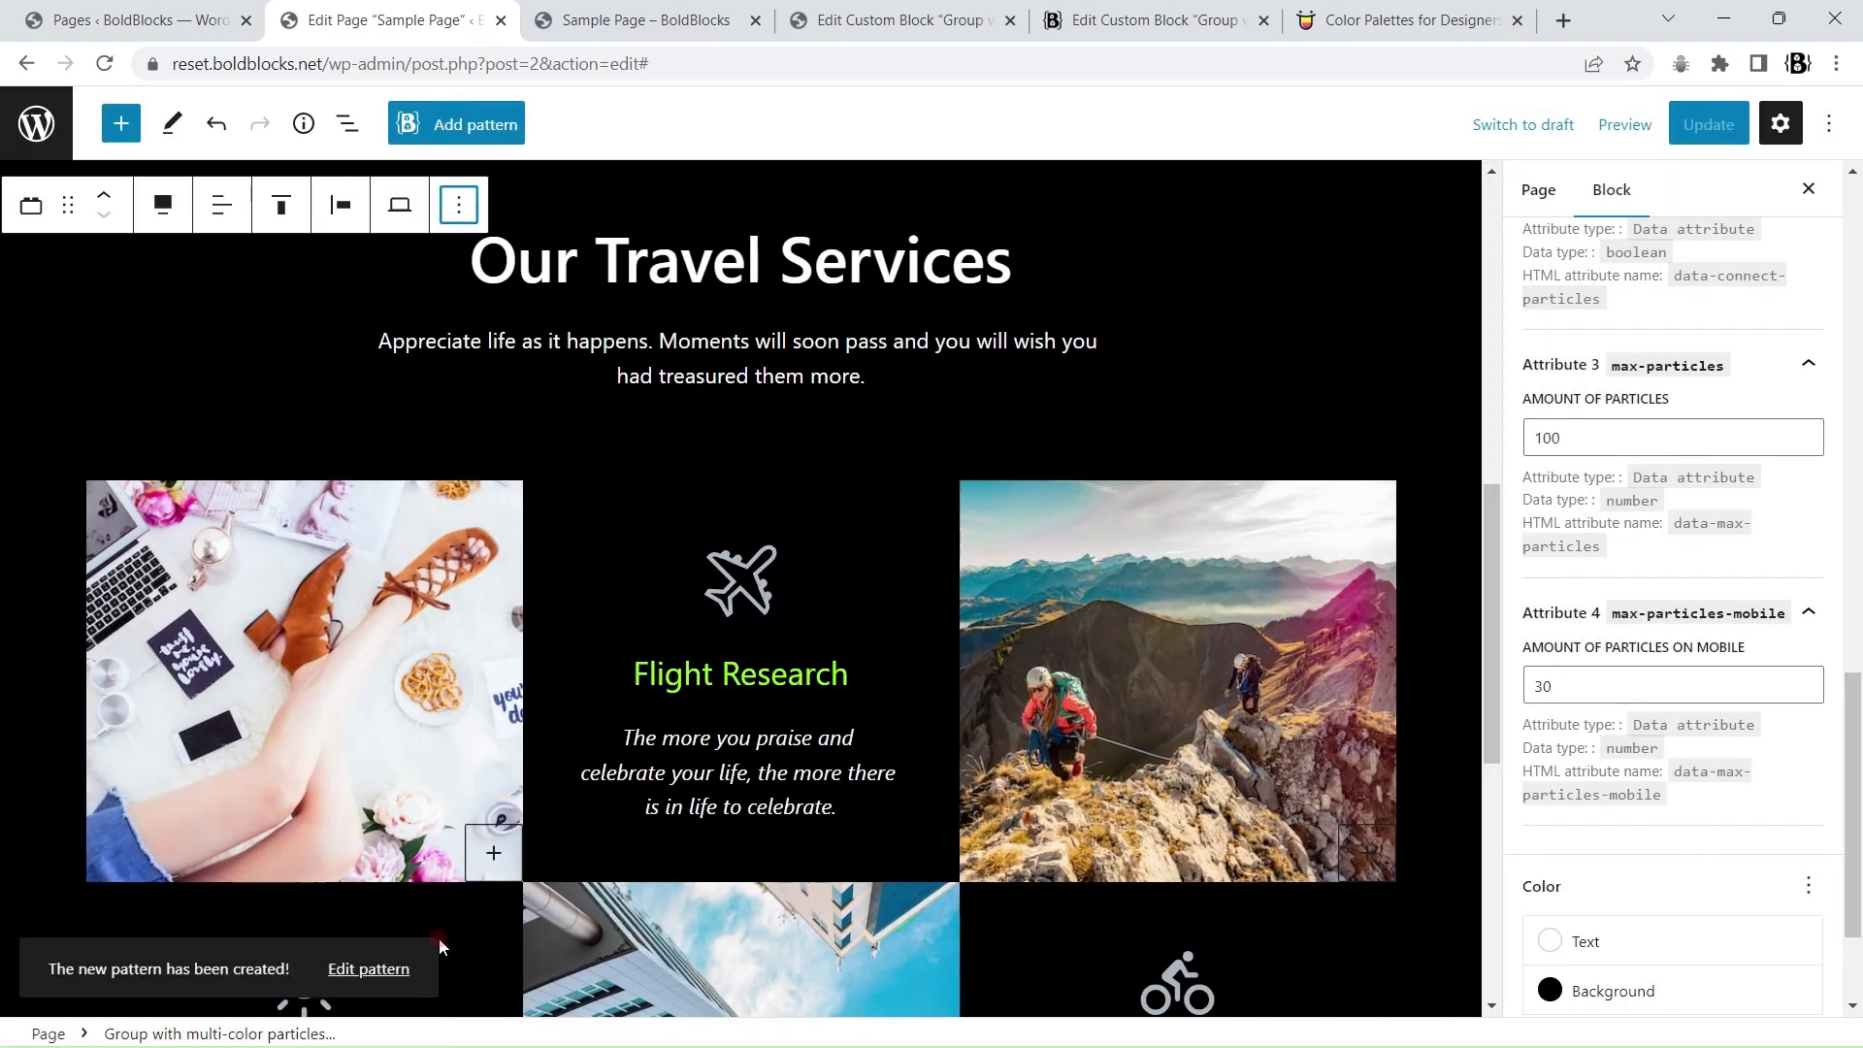
- Open the newly created block pattern for editing in a new browser tab and look through its content
{"action": "right_click", "coordinate": [365, 968]}
{"action": "left_click", "coordinate": [436, 759]}
{"action": "key", "text": "ctrl+Tab"}
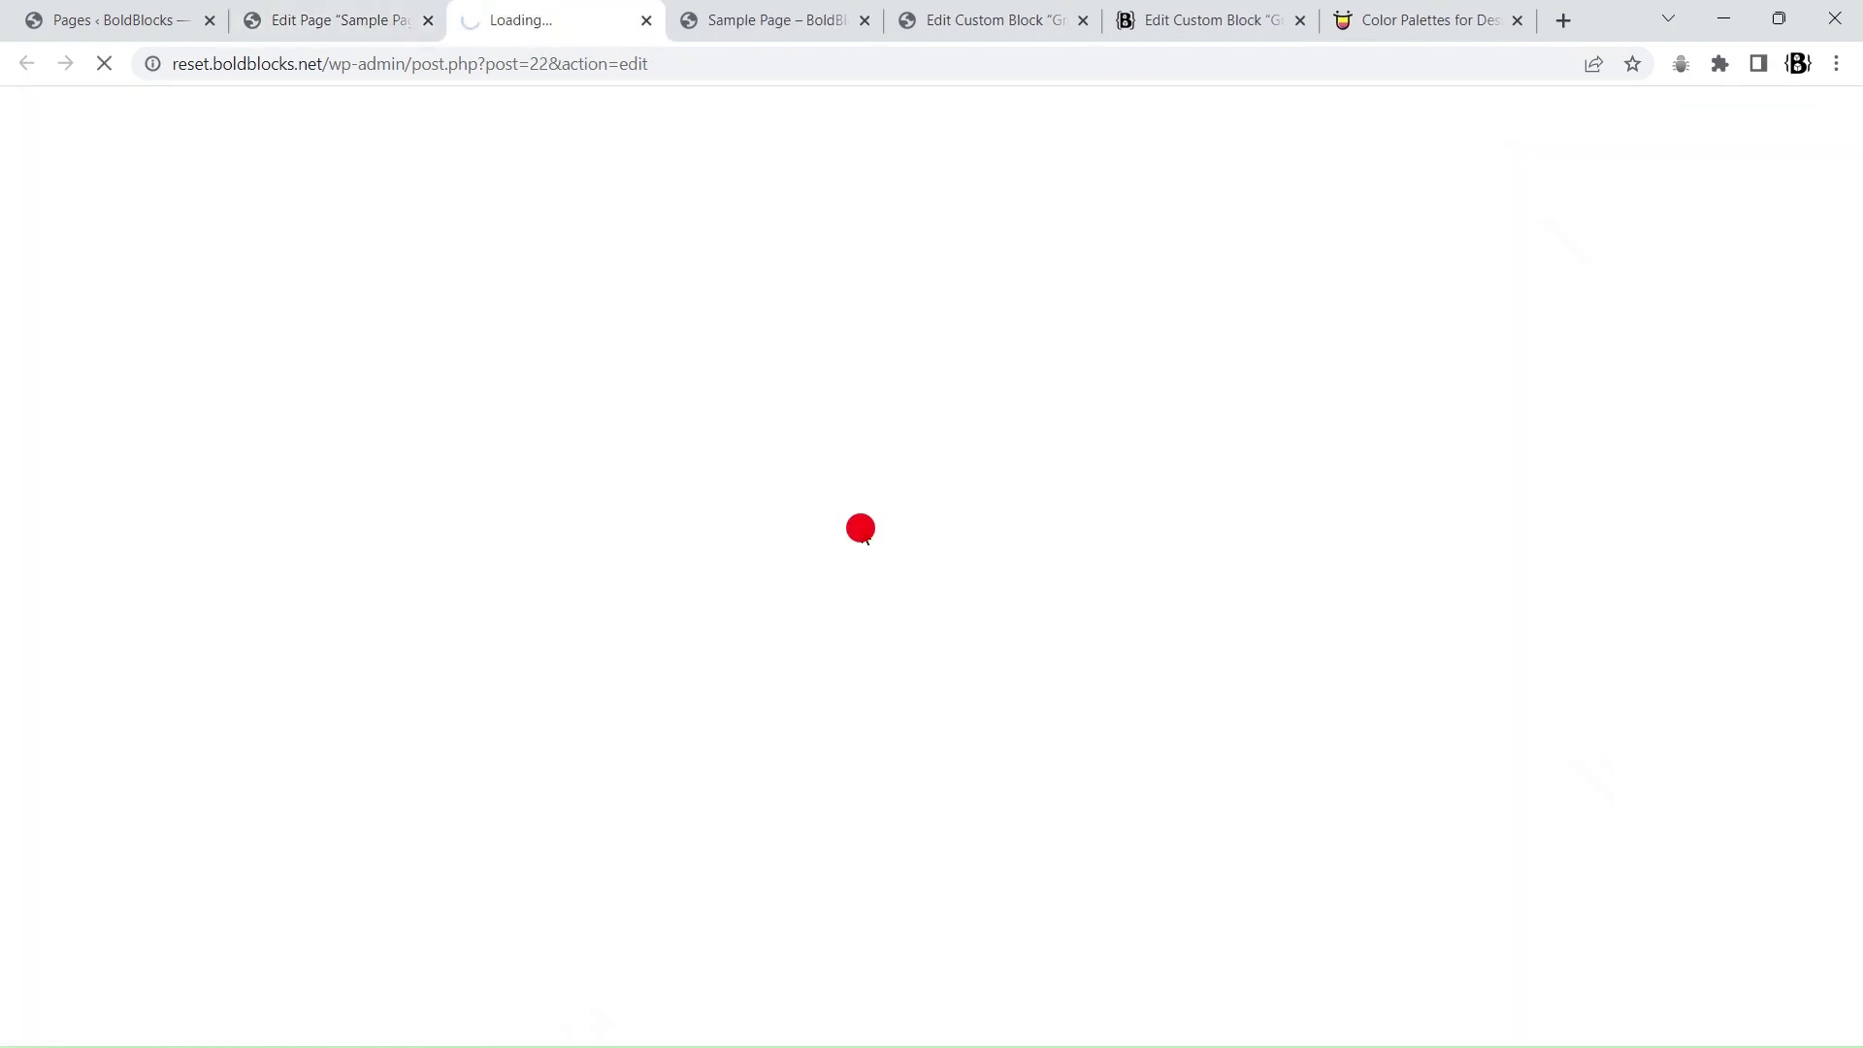
{"action": "scroll", "coordinate": [965, 611], "scroll_direction": "down", "scroll_amount": 10}
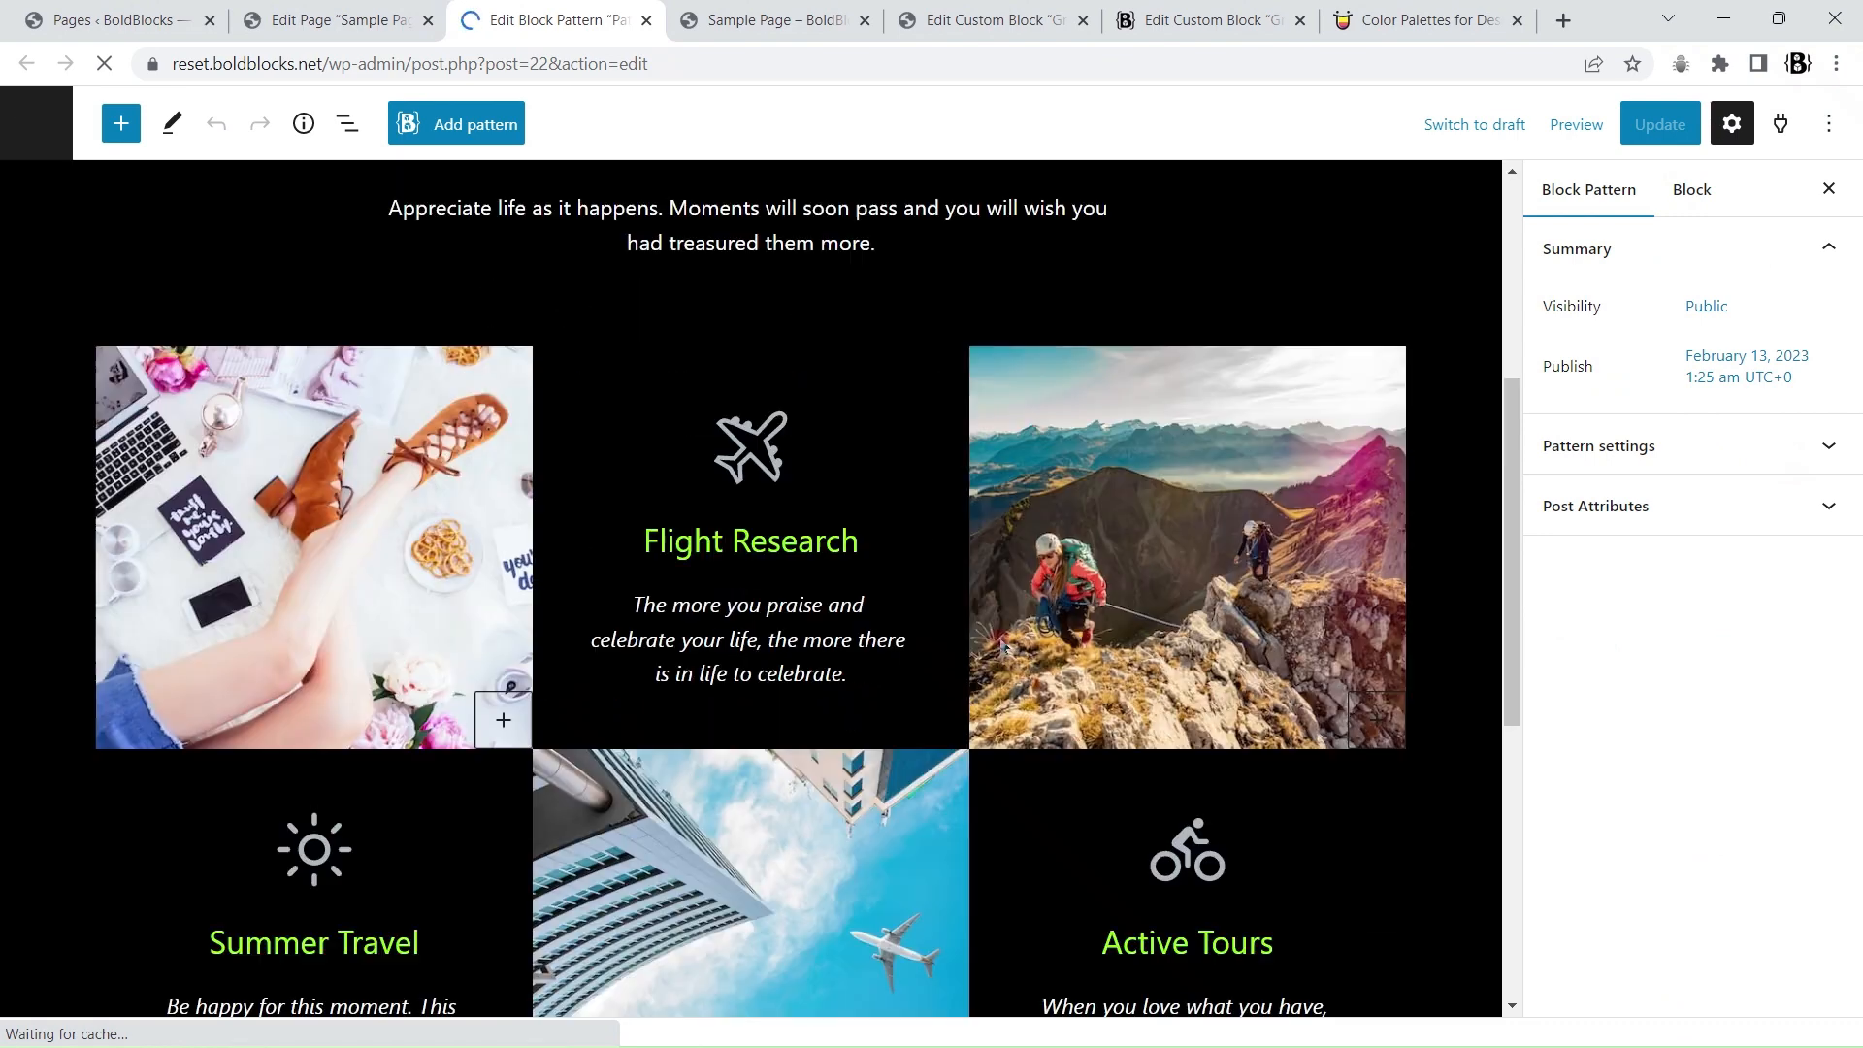
{"action": "scroll", "coordinate": [1013, 642], "scroll_direction": "up", "scroll_amount": 10}
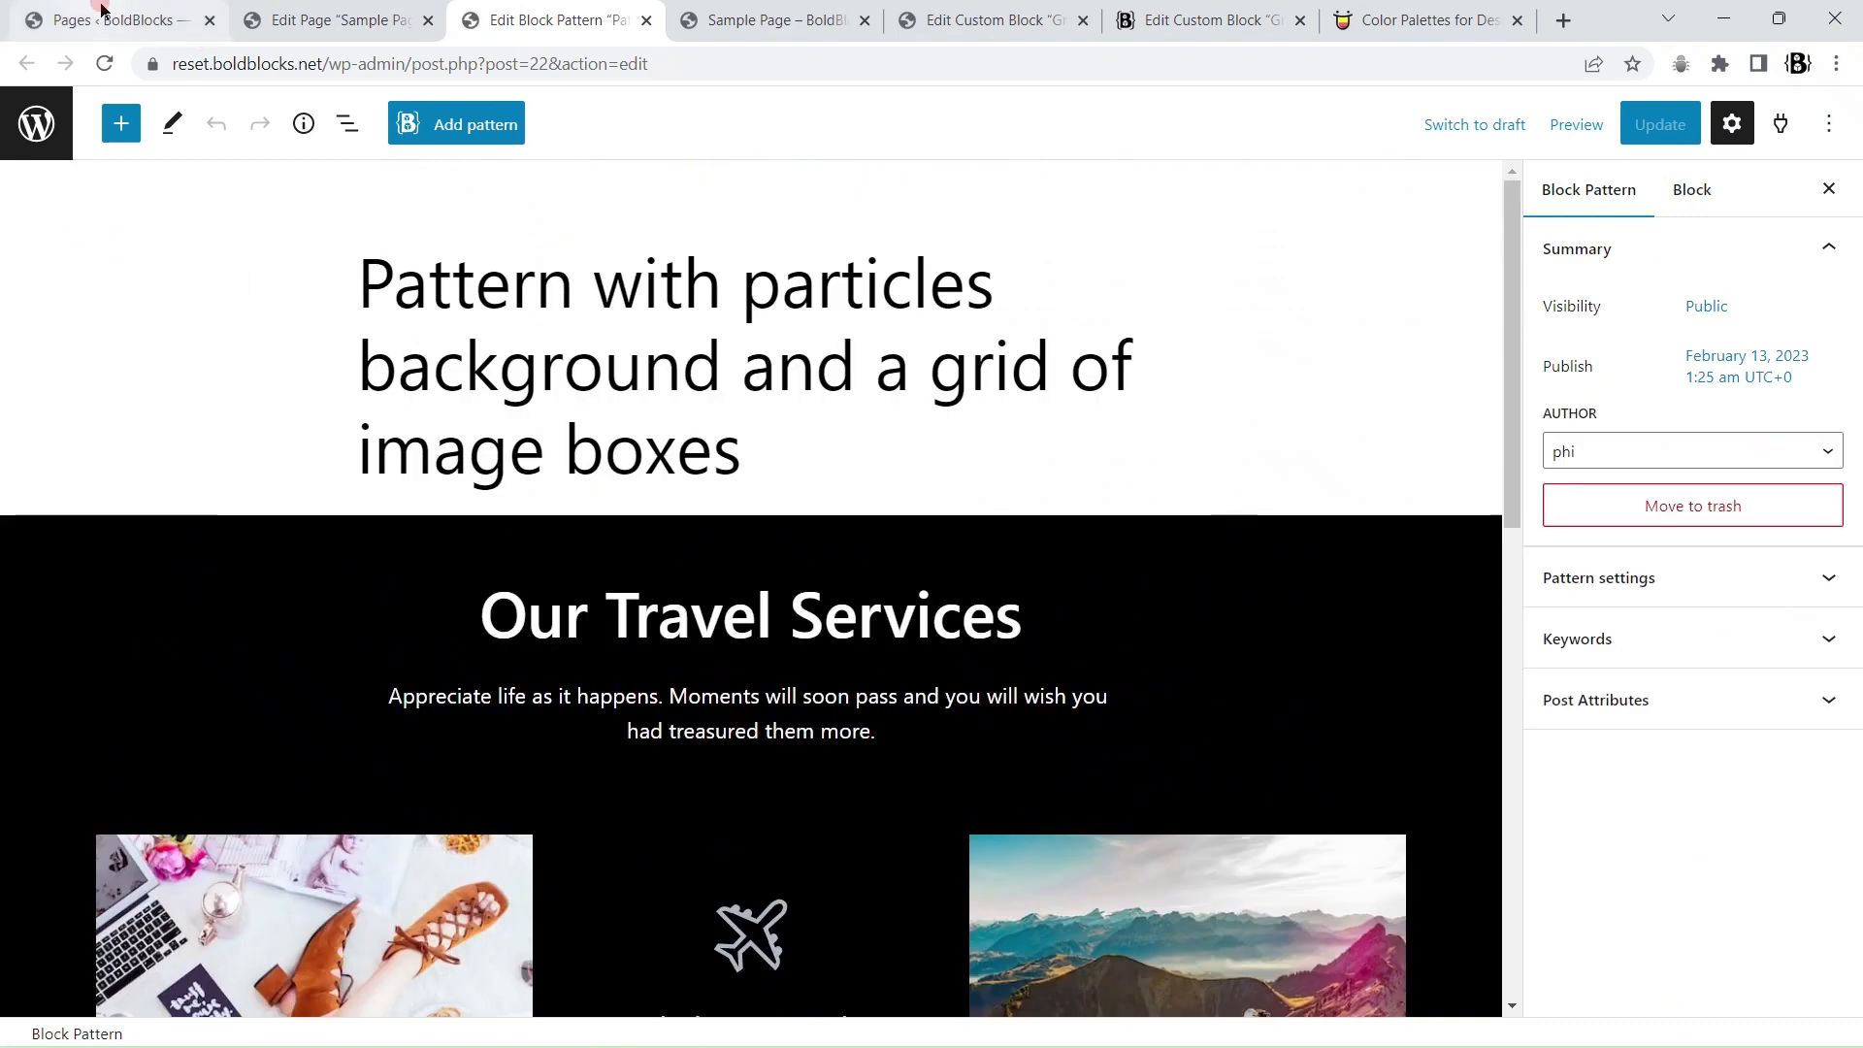
- Open Sample Page for editing from the pages list and delete the whole multi-color particles group holding the "Our Travel Services" section
{"action": "left_click", "coordinate": [102, 12]}
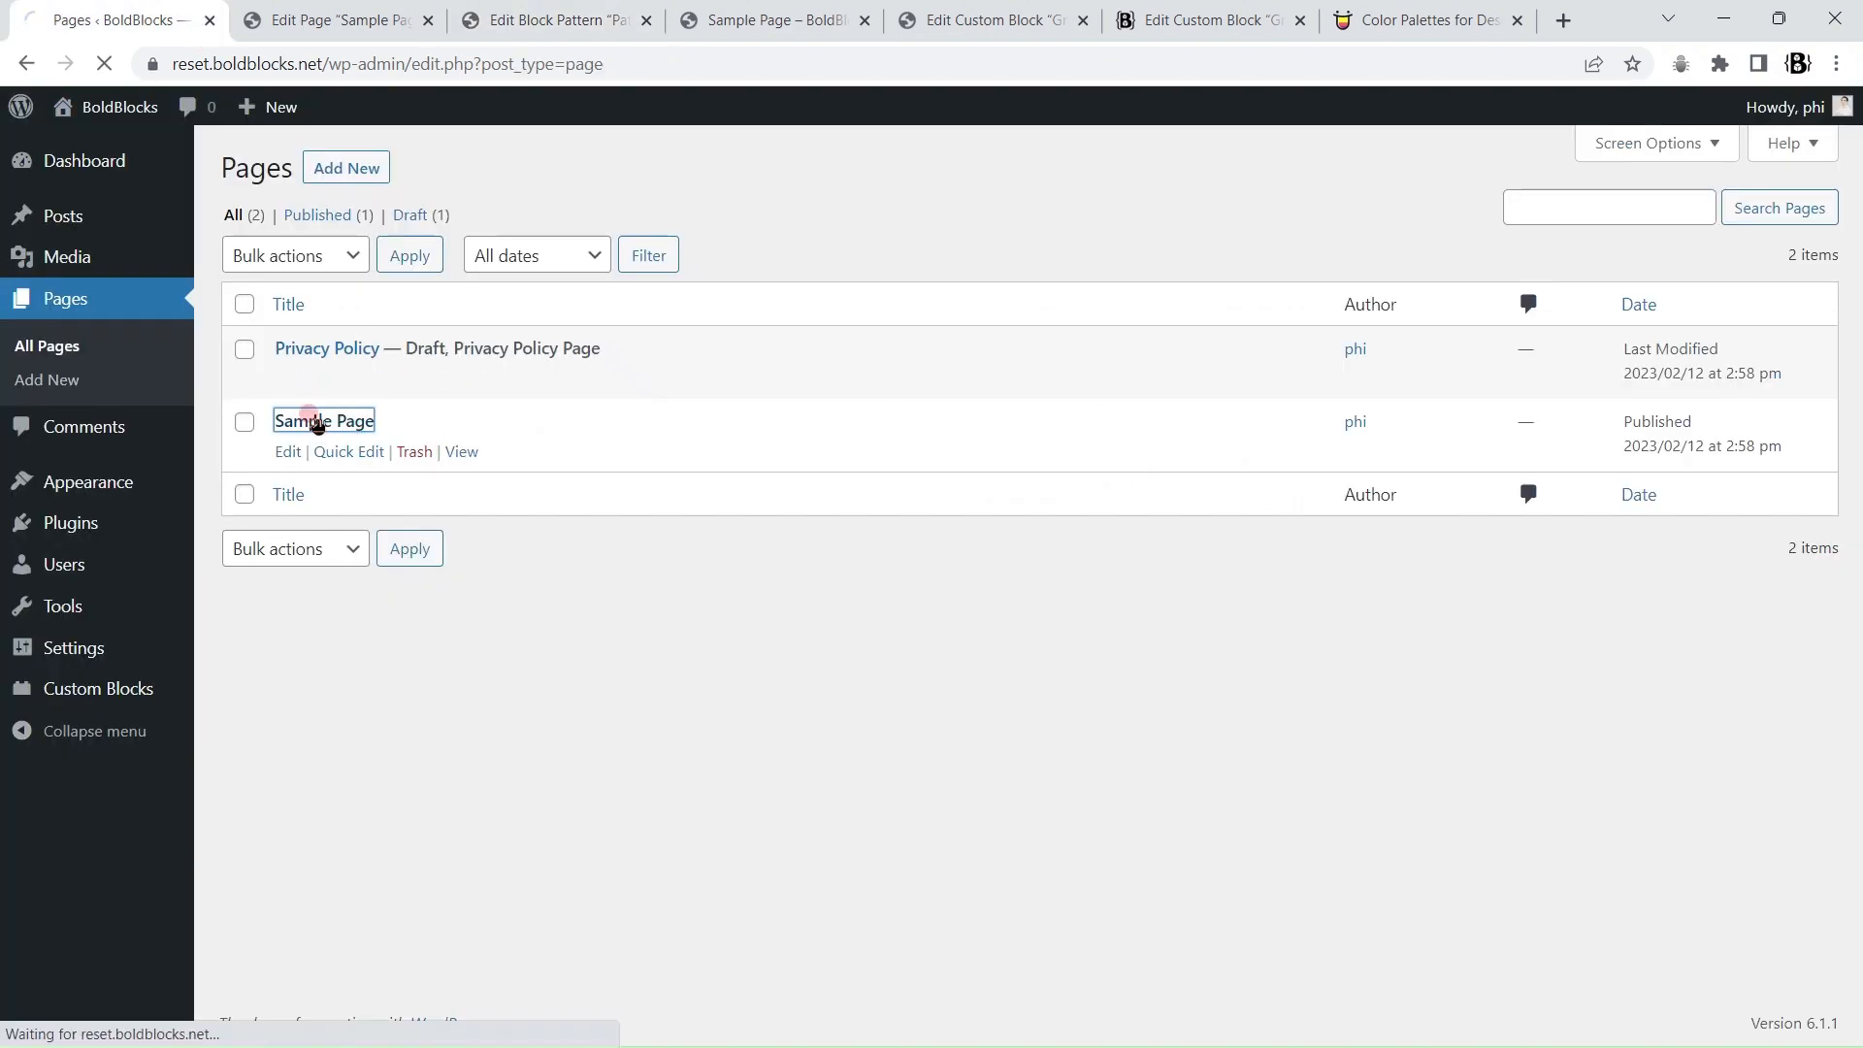
{"action": "scroll", "coordinate": [680, 477], "scroll_direction": "down", "scroll_amount": 12}
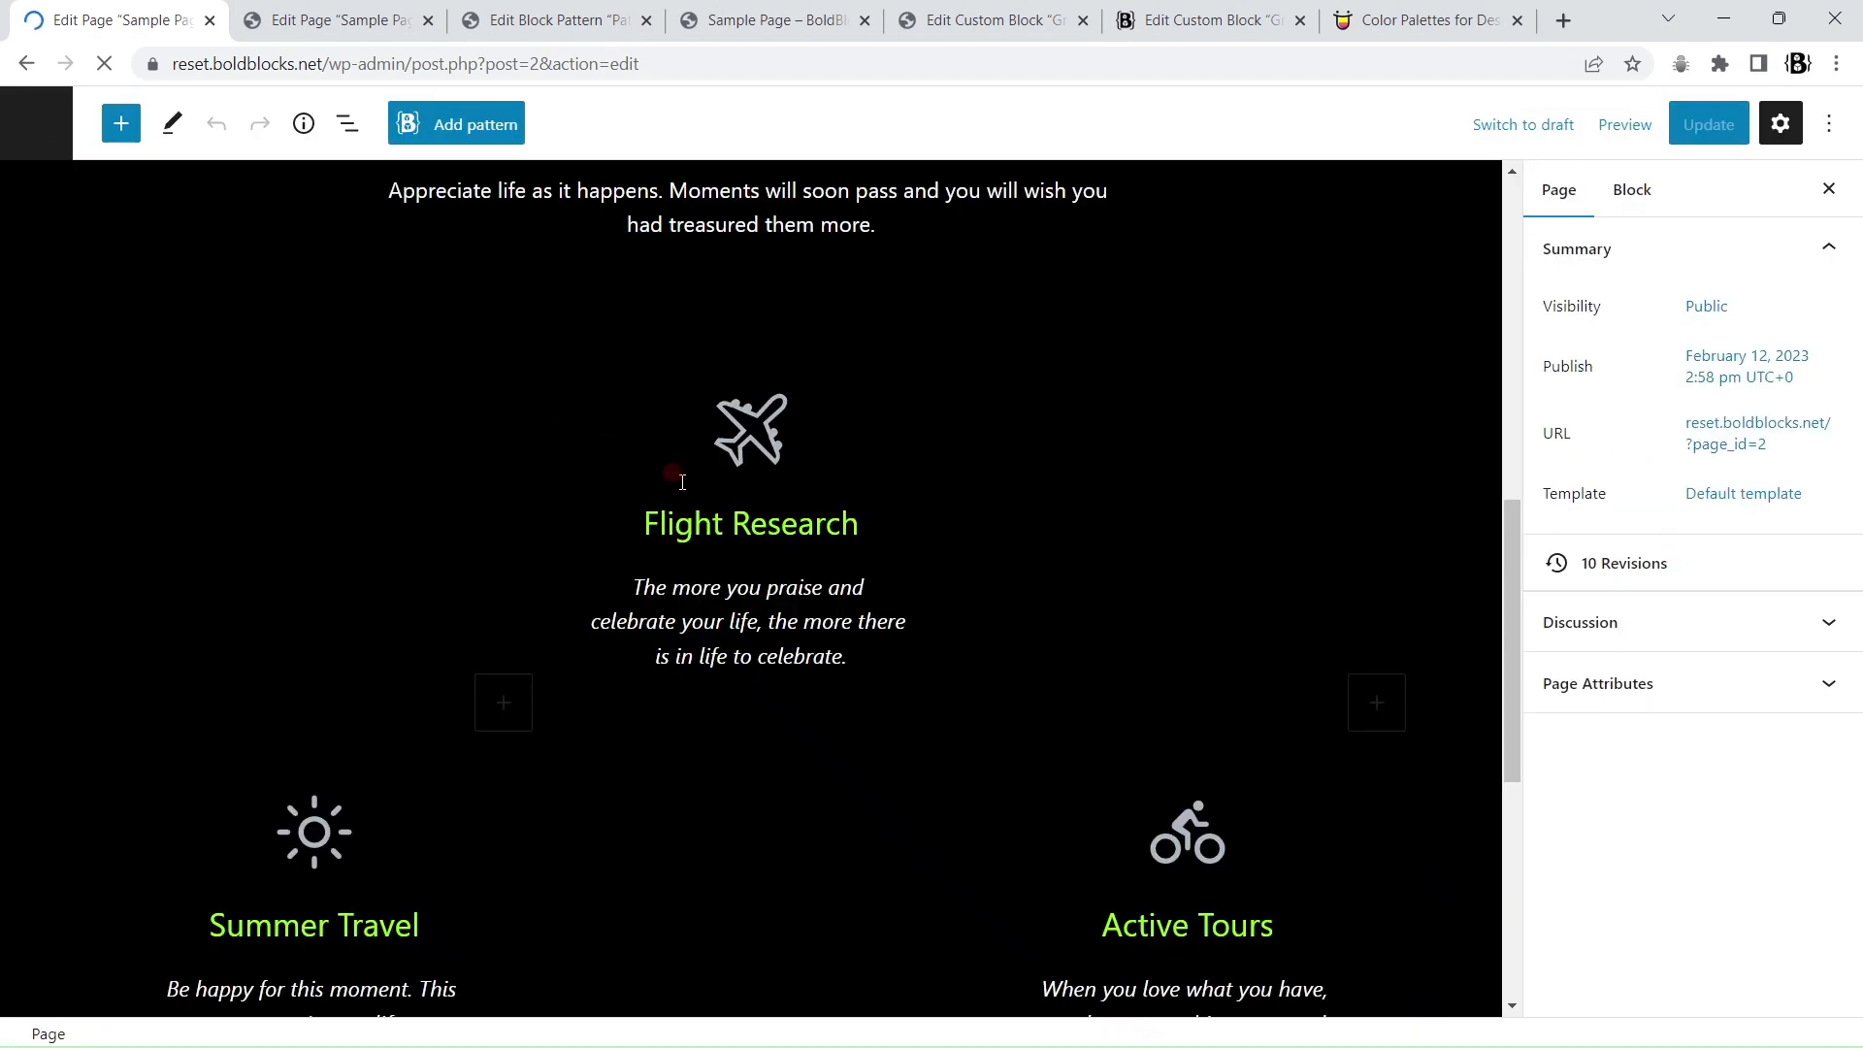
{"action": "scroll", "coordinate": [161, 648], "scroll_direction": "up", "scroll_amount": 9}
{"action": "left_click", "coordinate": [47, 670]}
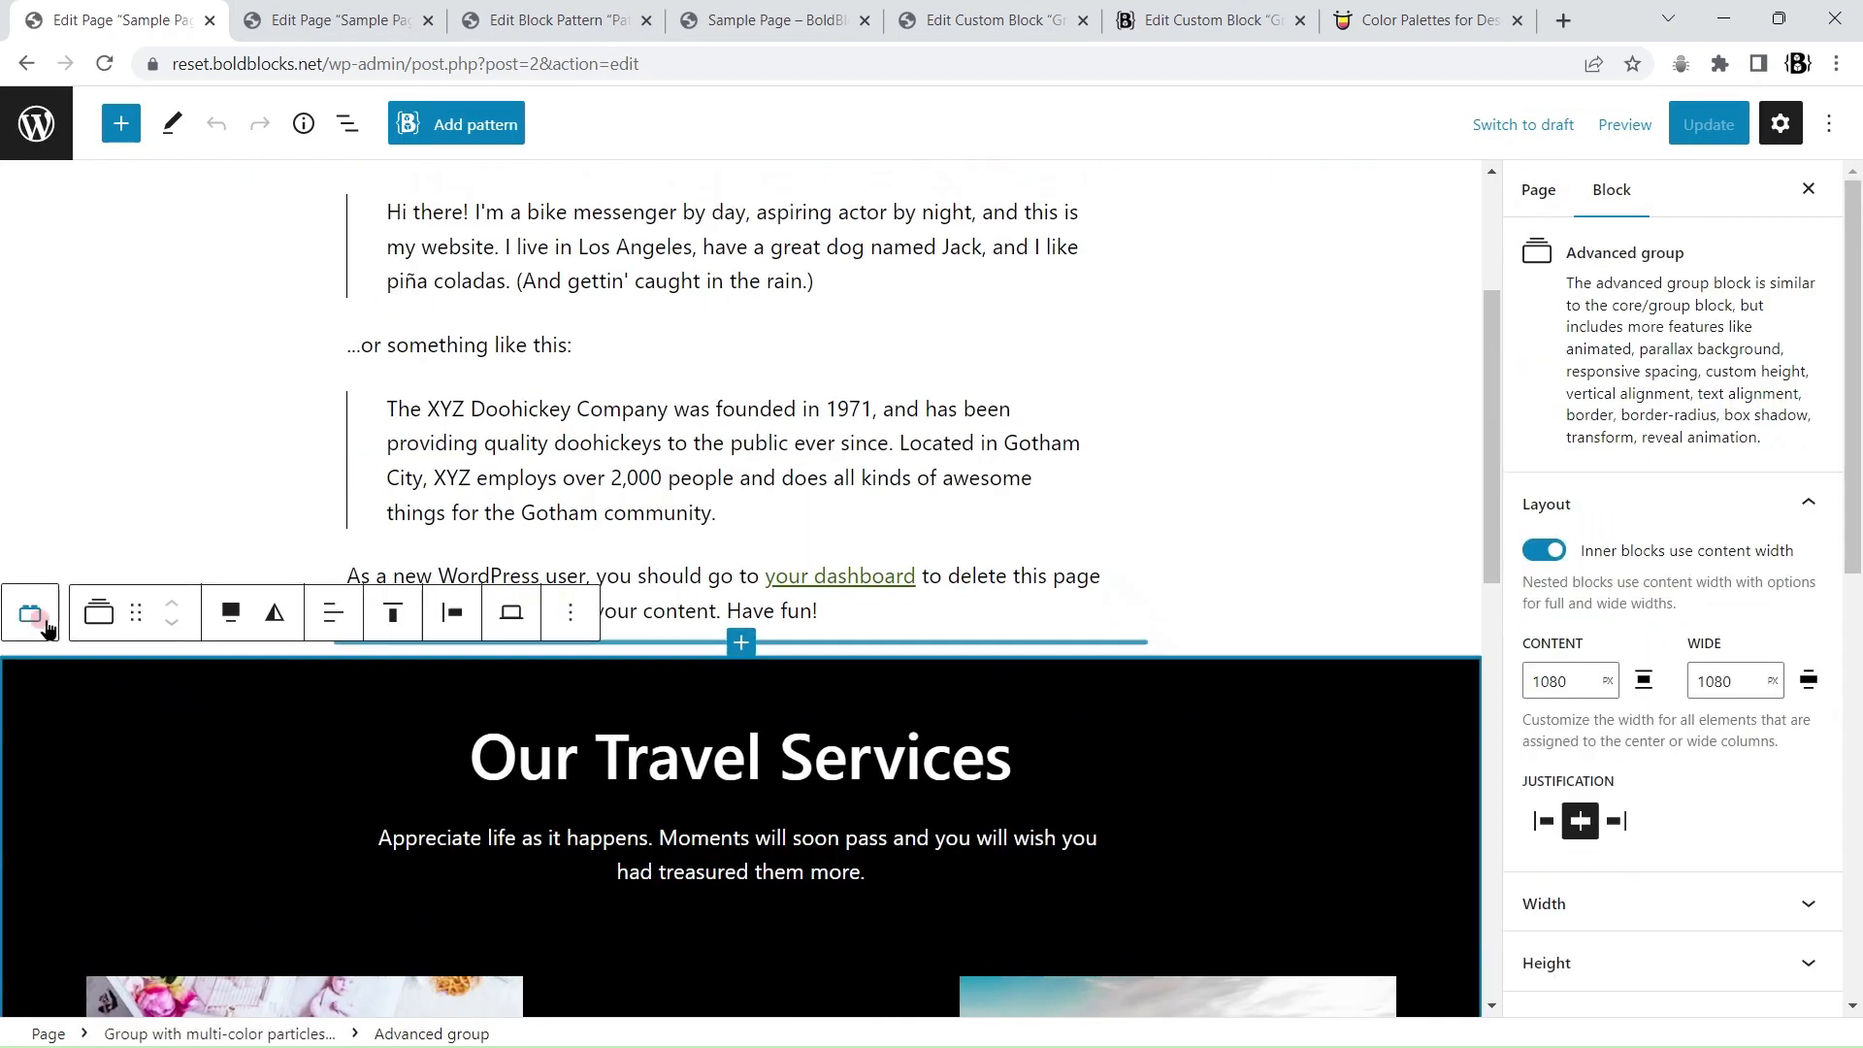
{"action": "left_click", "coordinate": [46, 626]}
{"action": "left_click", "coordinate": [464, 204]}
{"action": "left_click", "coordinate": [486, 845]}
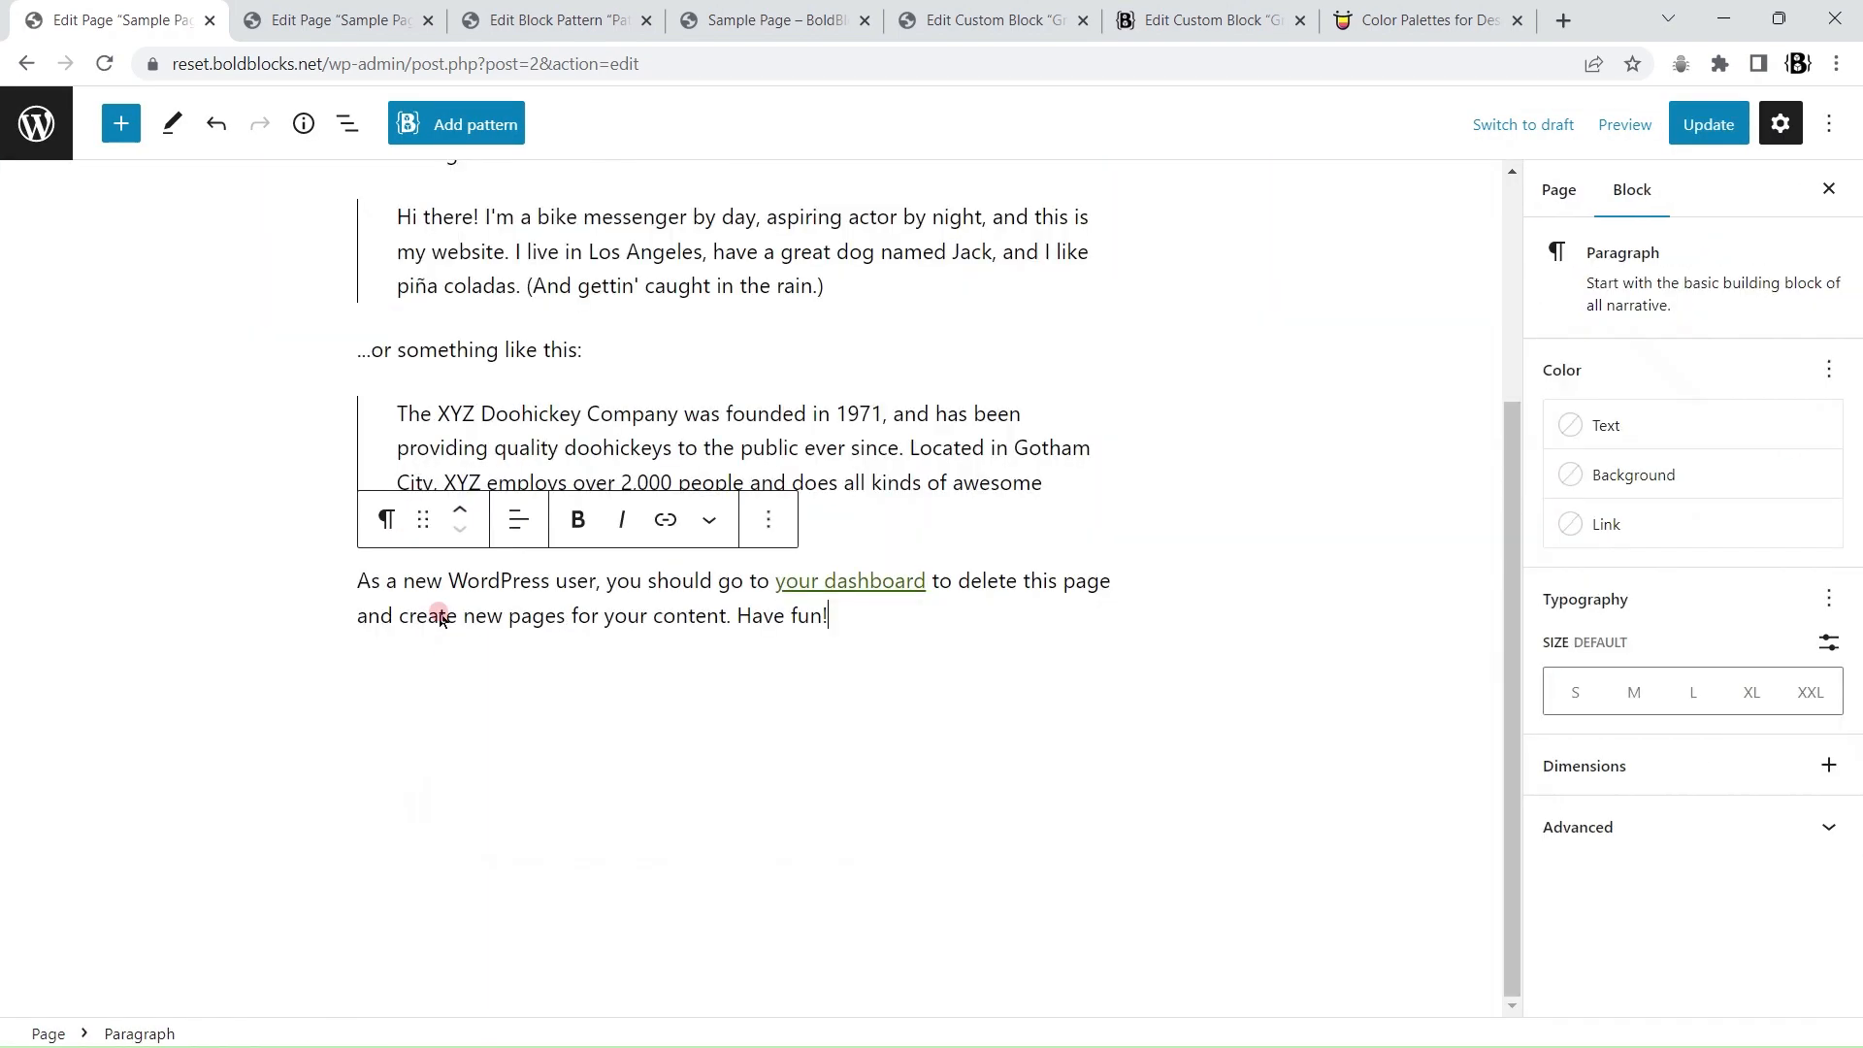
- Insert "Pattern with particles background and a grid of image boxes" from "All patterns by BoldBlocks" in an empty block below the last paragraph
{"action": "left_click", "coordinate": [522, 696]}
{"action": "left_click", "coordinate": [406, 678]}
{"action": "left_click", "coordinate": [119, 108]}
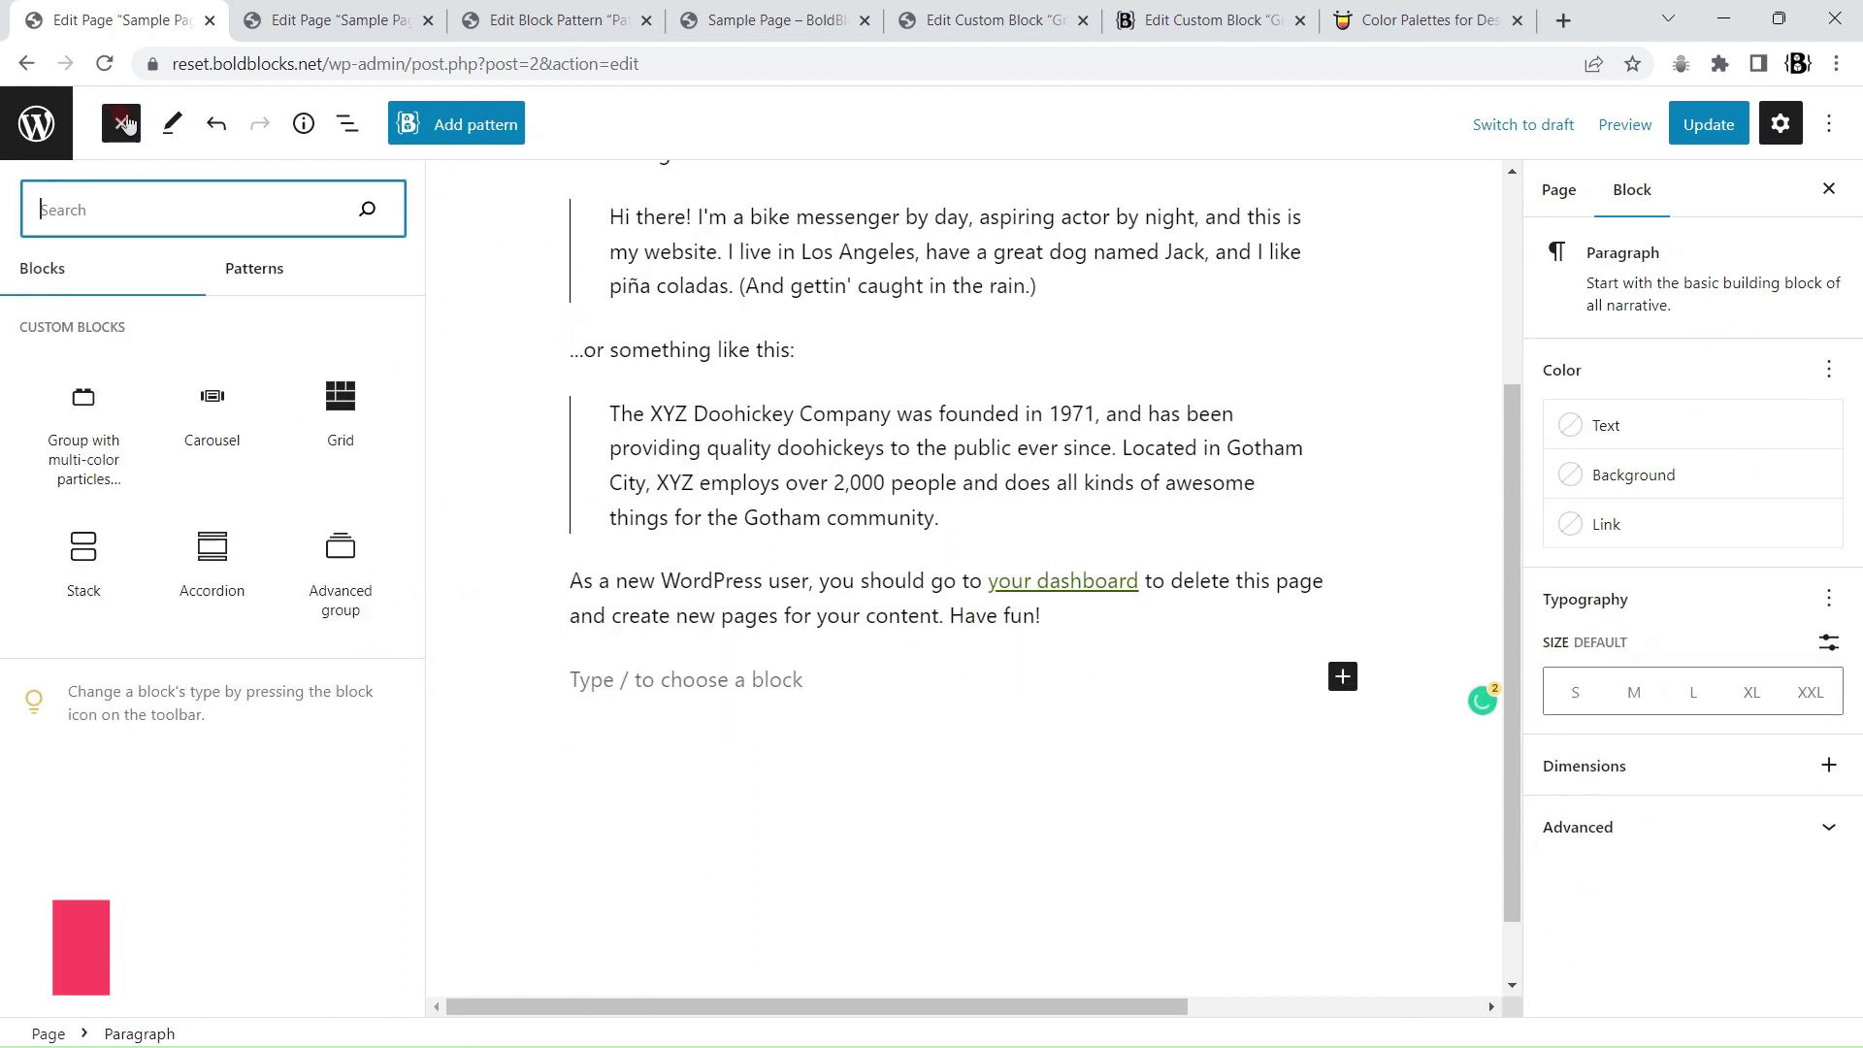
{"action": "left_click", "coordinate": [236, 281]}
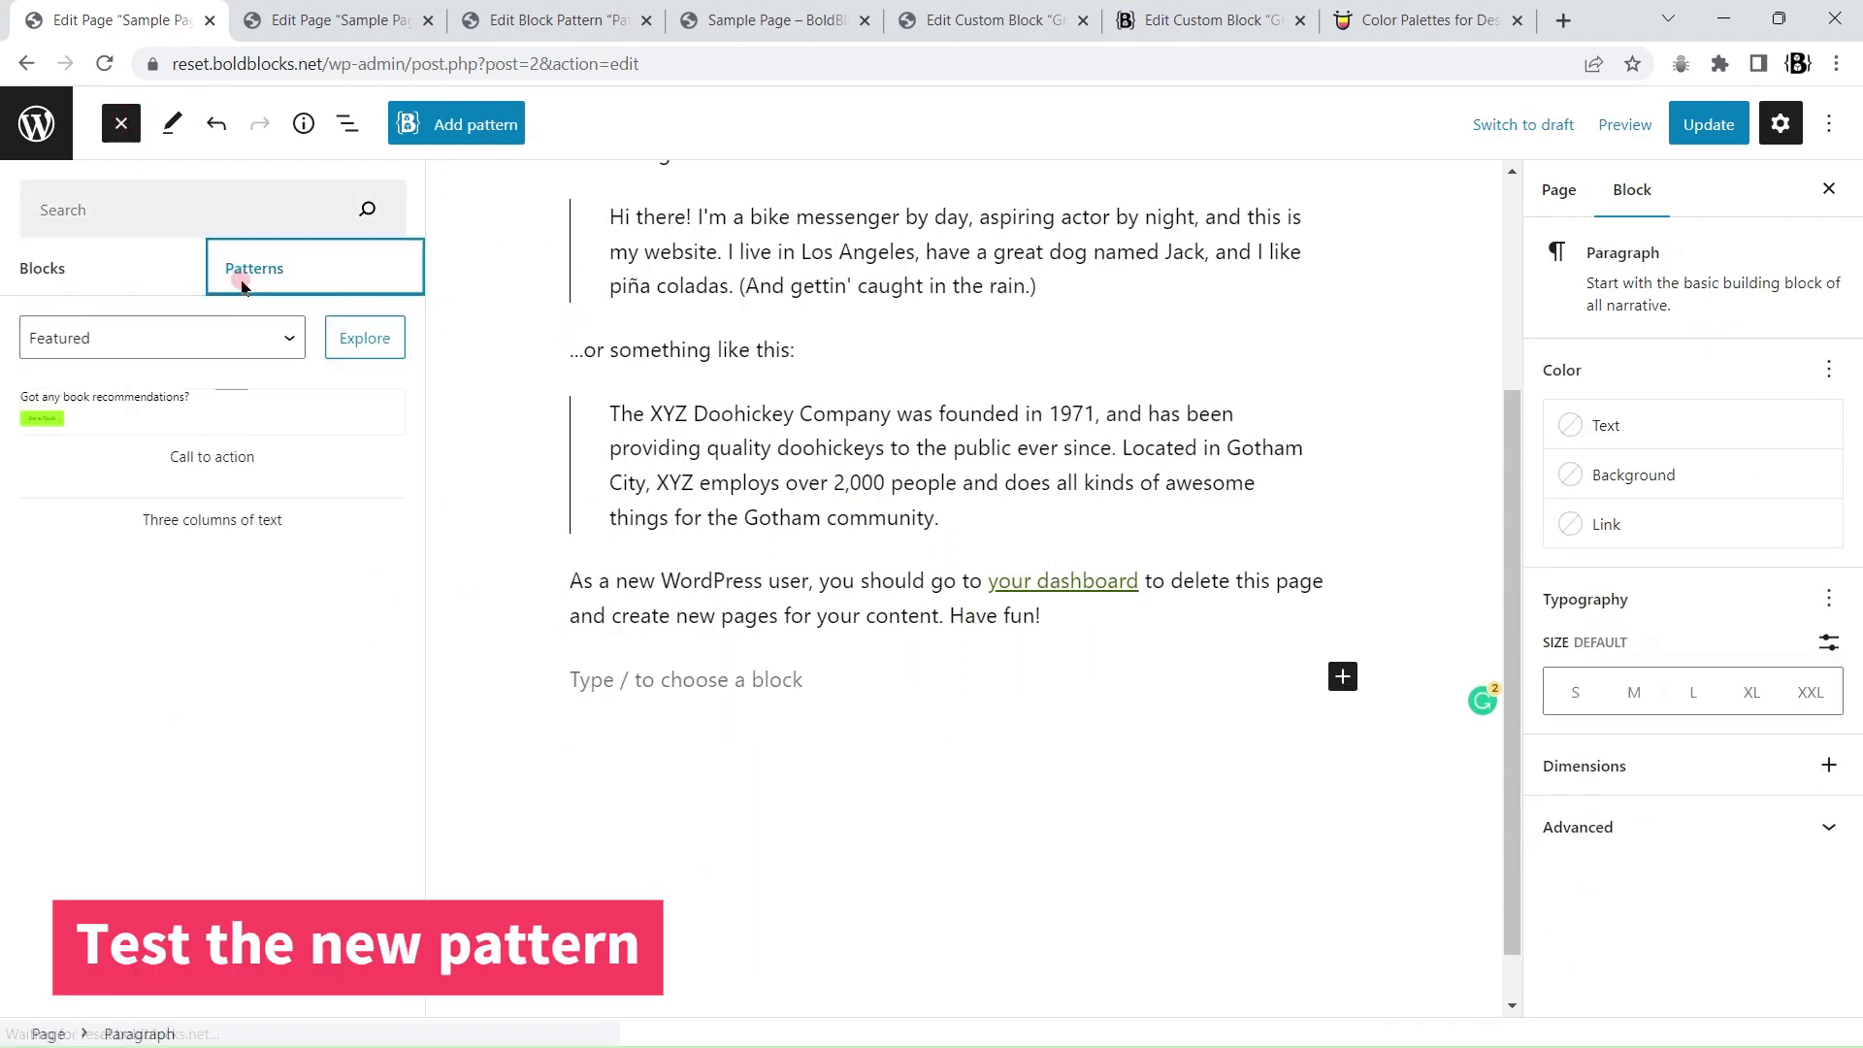
{"action": "left_click", "coordinate": [167, 338]}
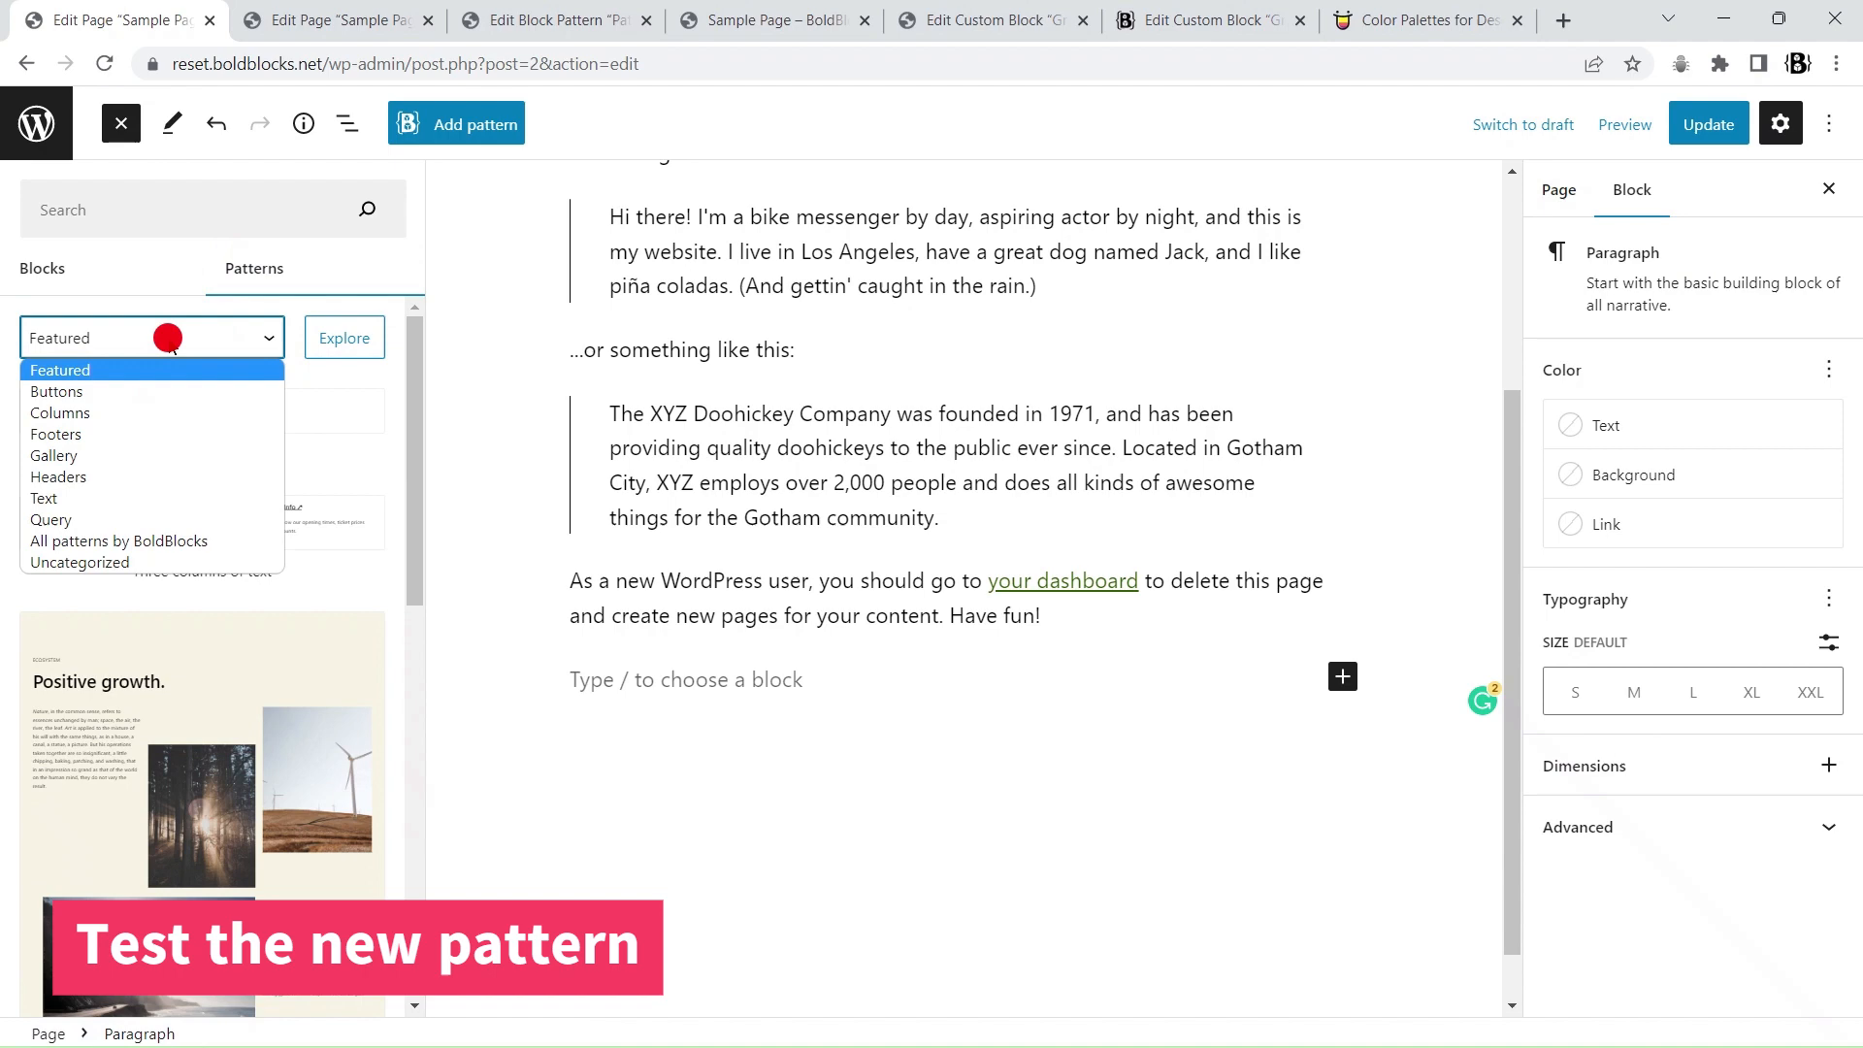
{"action": "left_click", "coordinate": [119, 540]}
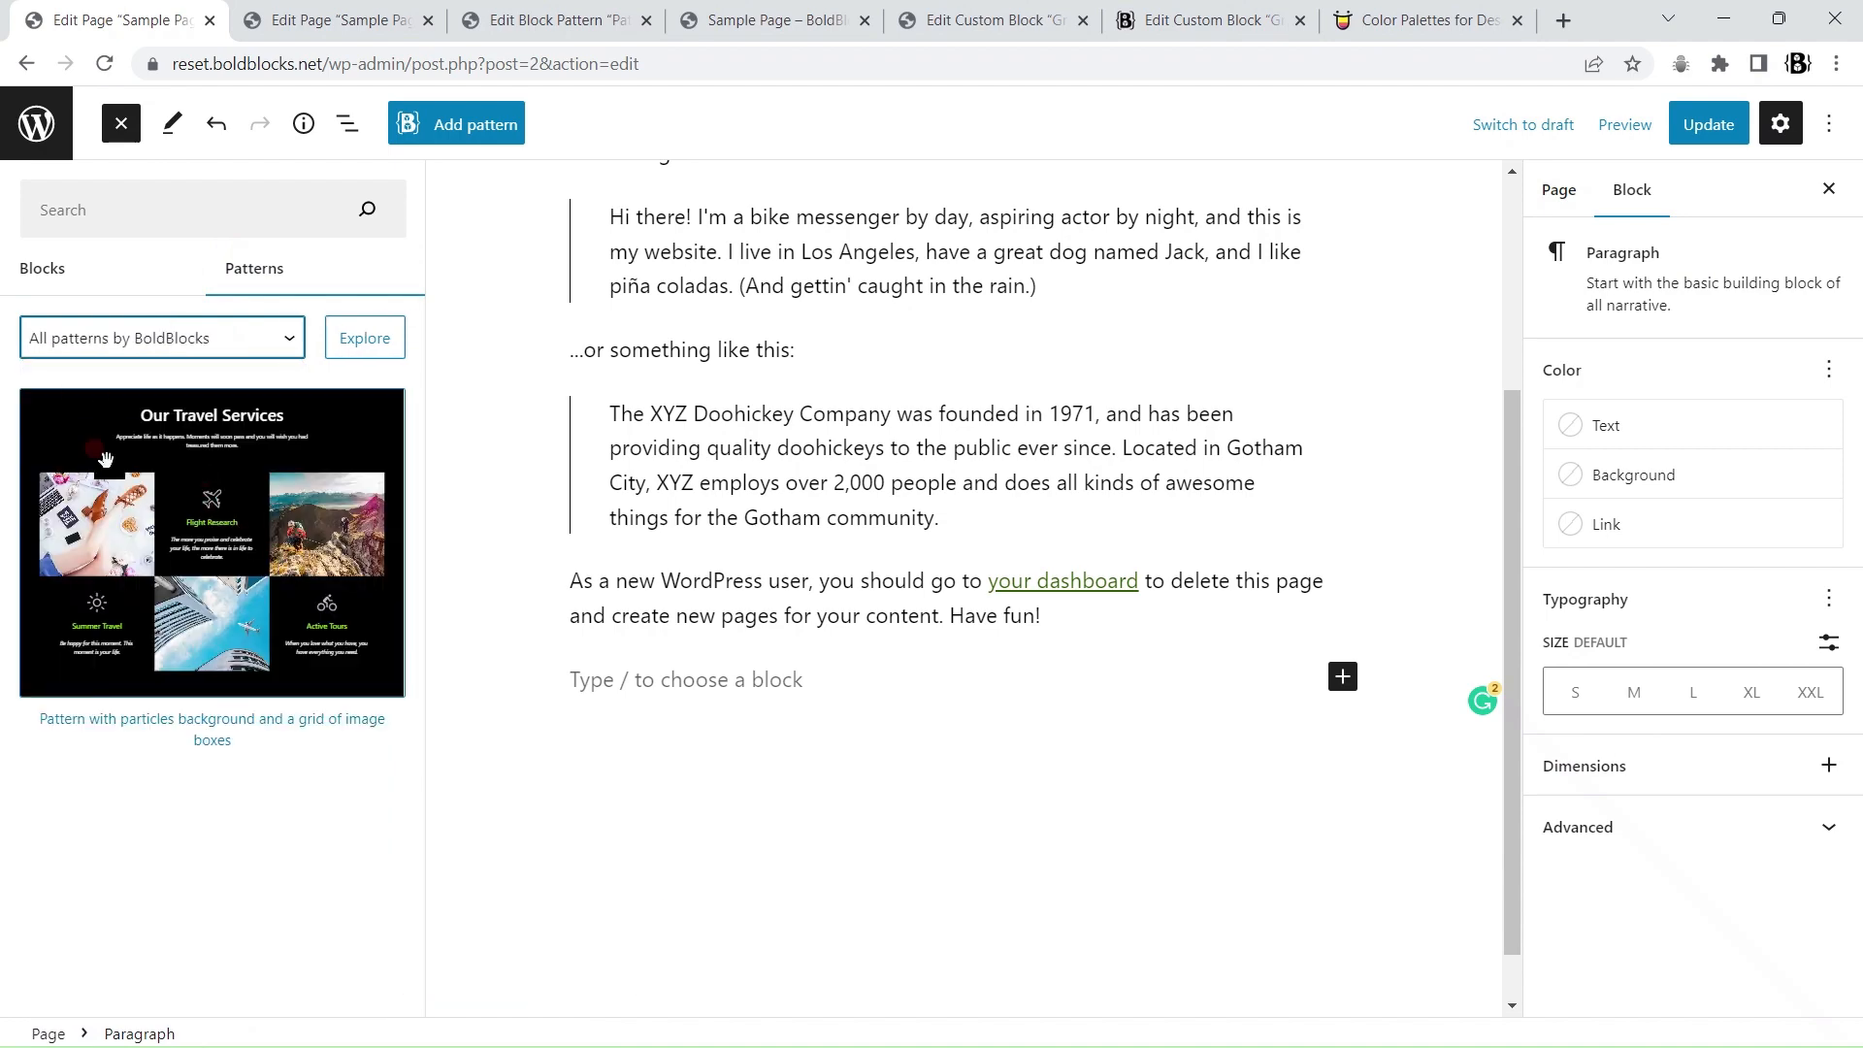
{"action": "left_click", "coordinate": [201, 530]}
{"action": "scroll", "coordinate": [1070, 691], "scroll_direction": "down", "scroll_amount": 8}
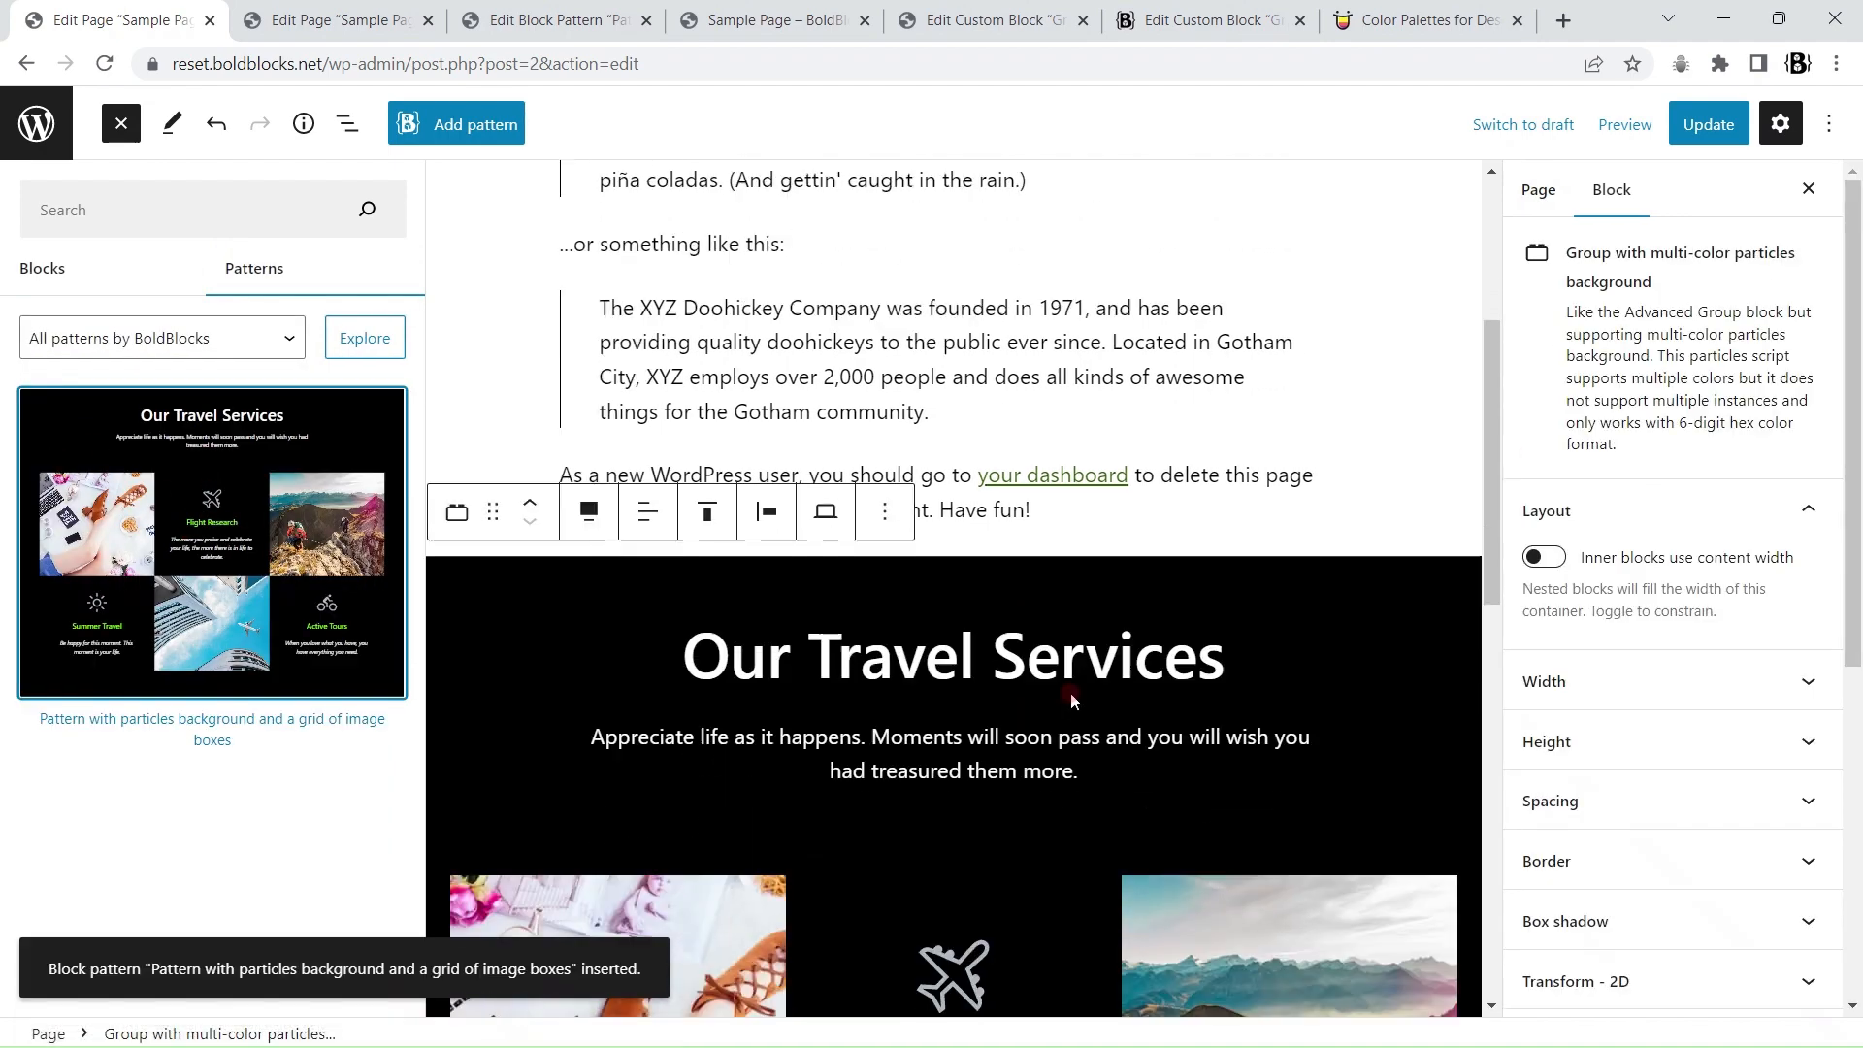
- Update Sample Page, open the published page in a new browser tab and look over the inserted particles section
{"action": "key", "text": "ctrl+s"}
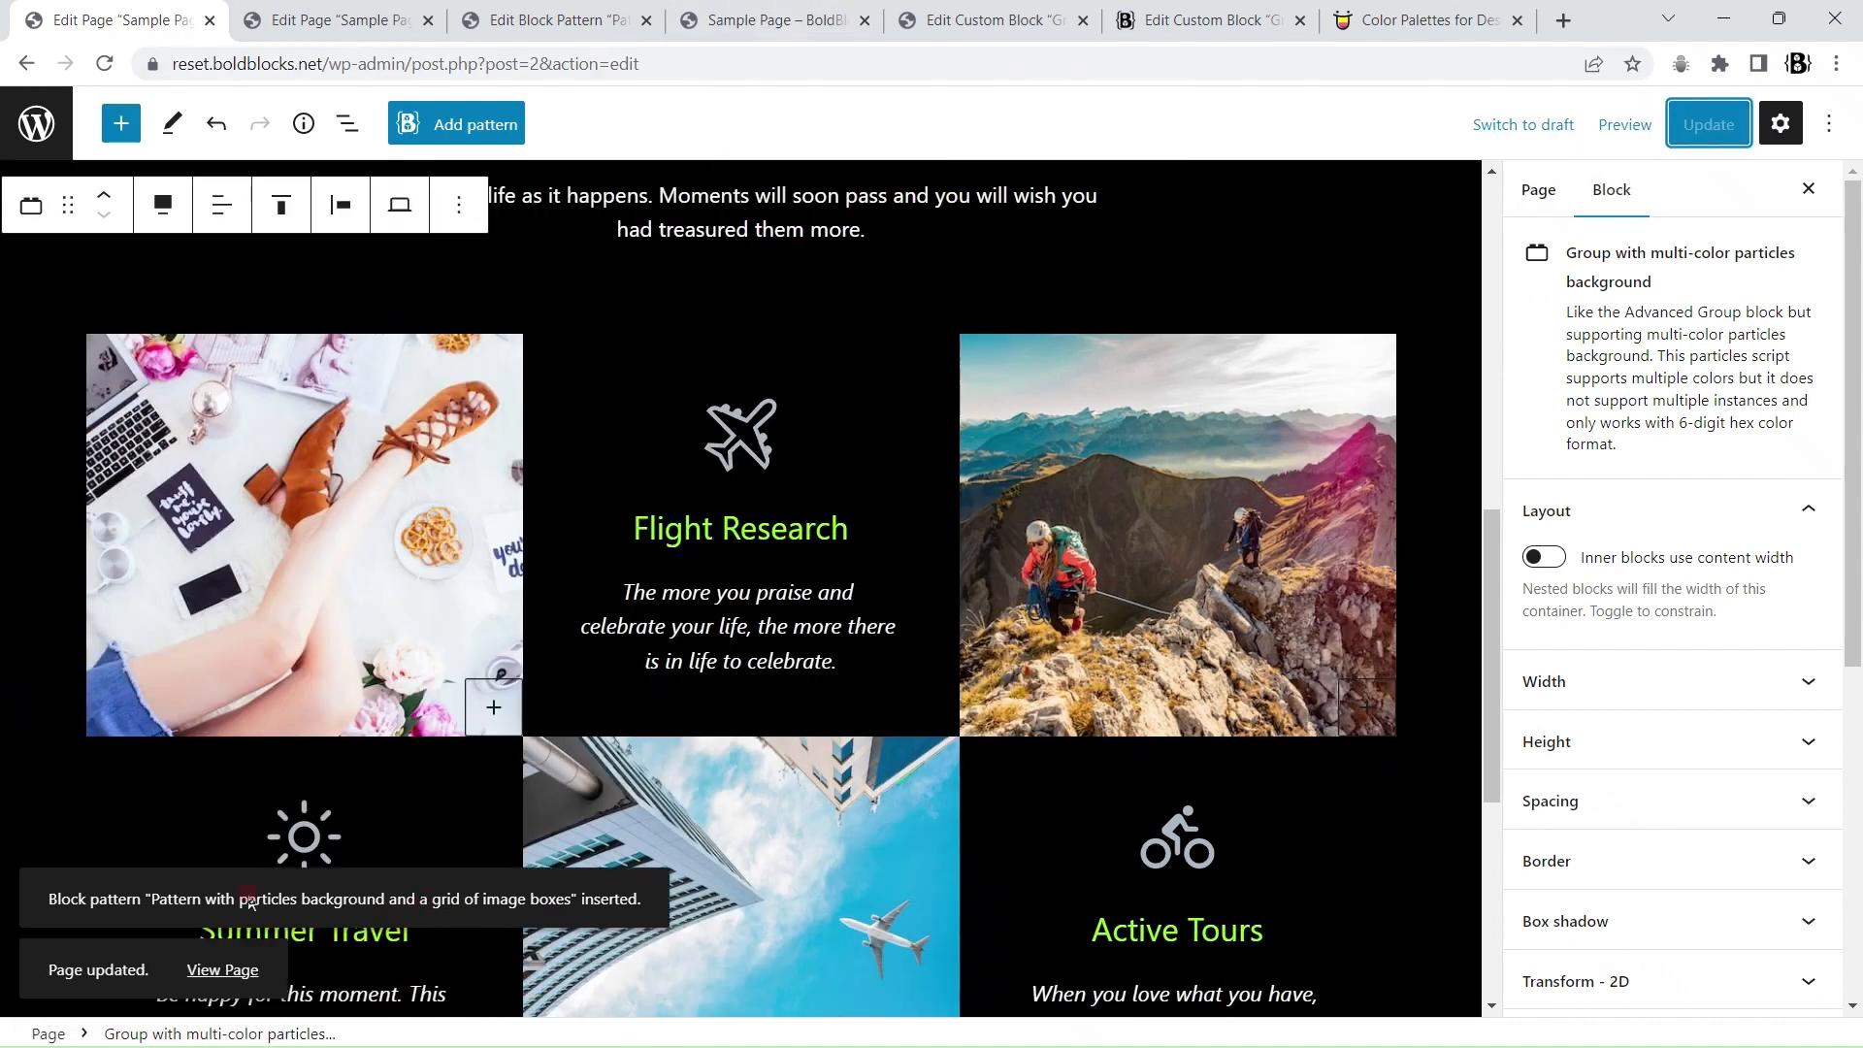
{"action": "right_click", "coordinate": [217, 971]}
{"action": "left_click", "coordinate": [315, 753]}
{"action": "key", "text": "ctrl+Tab"}
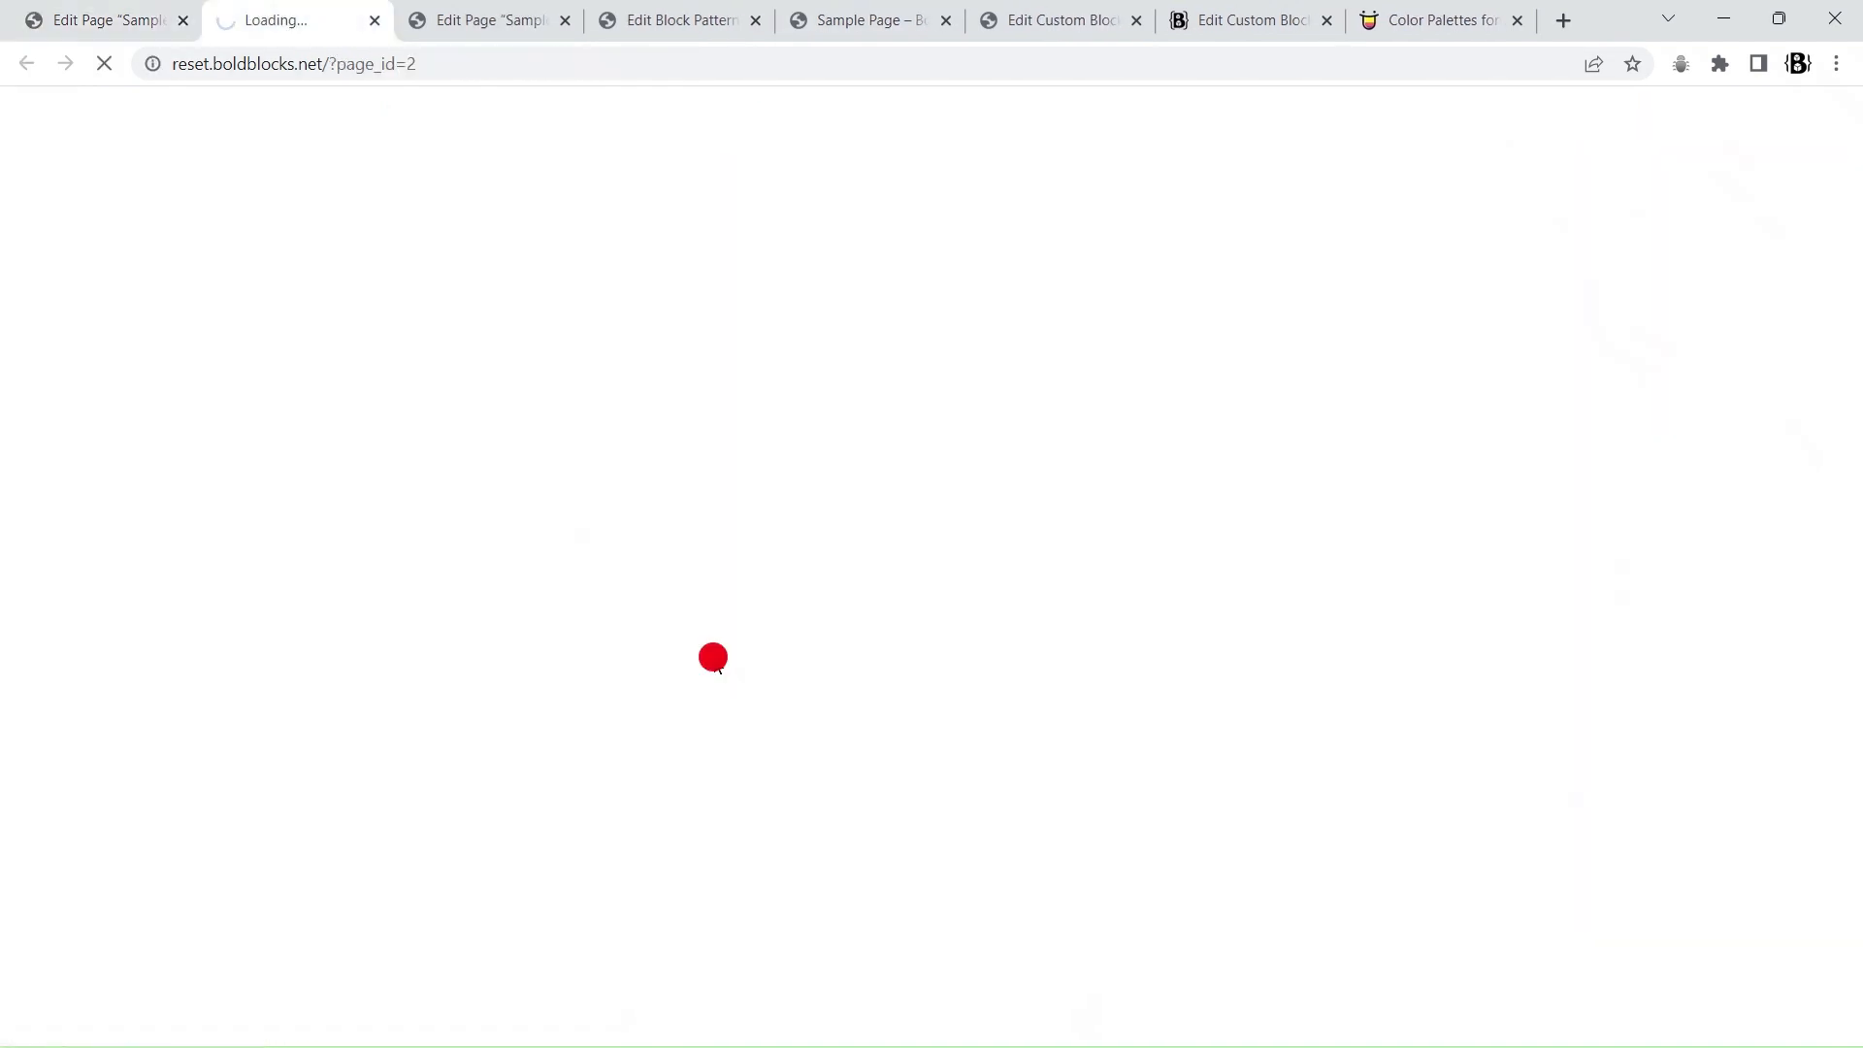
{"action": "scroll", "coordinate": [805, 747], "scroll_direction": "down", "scroll_amount": 15}
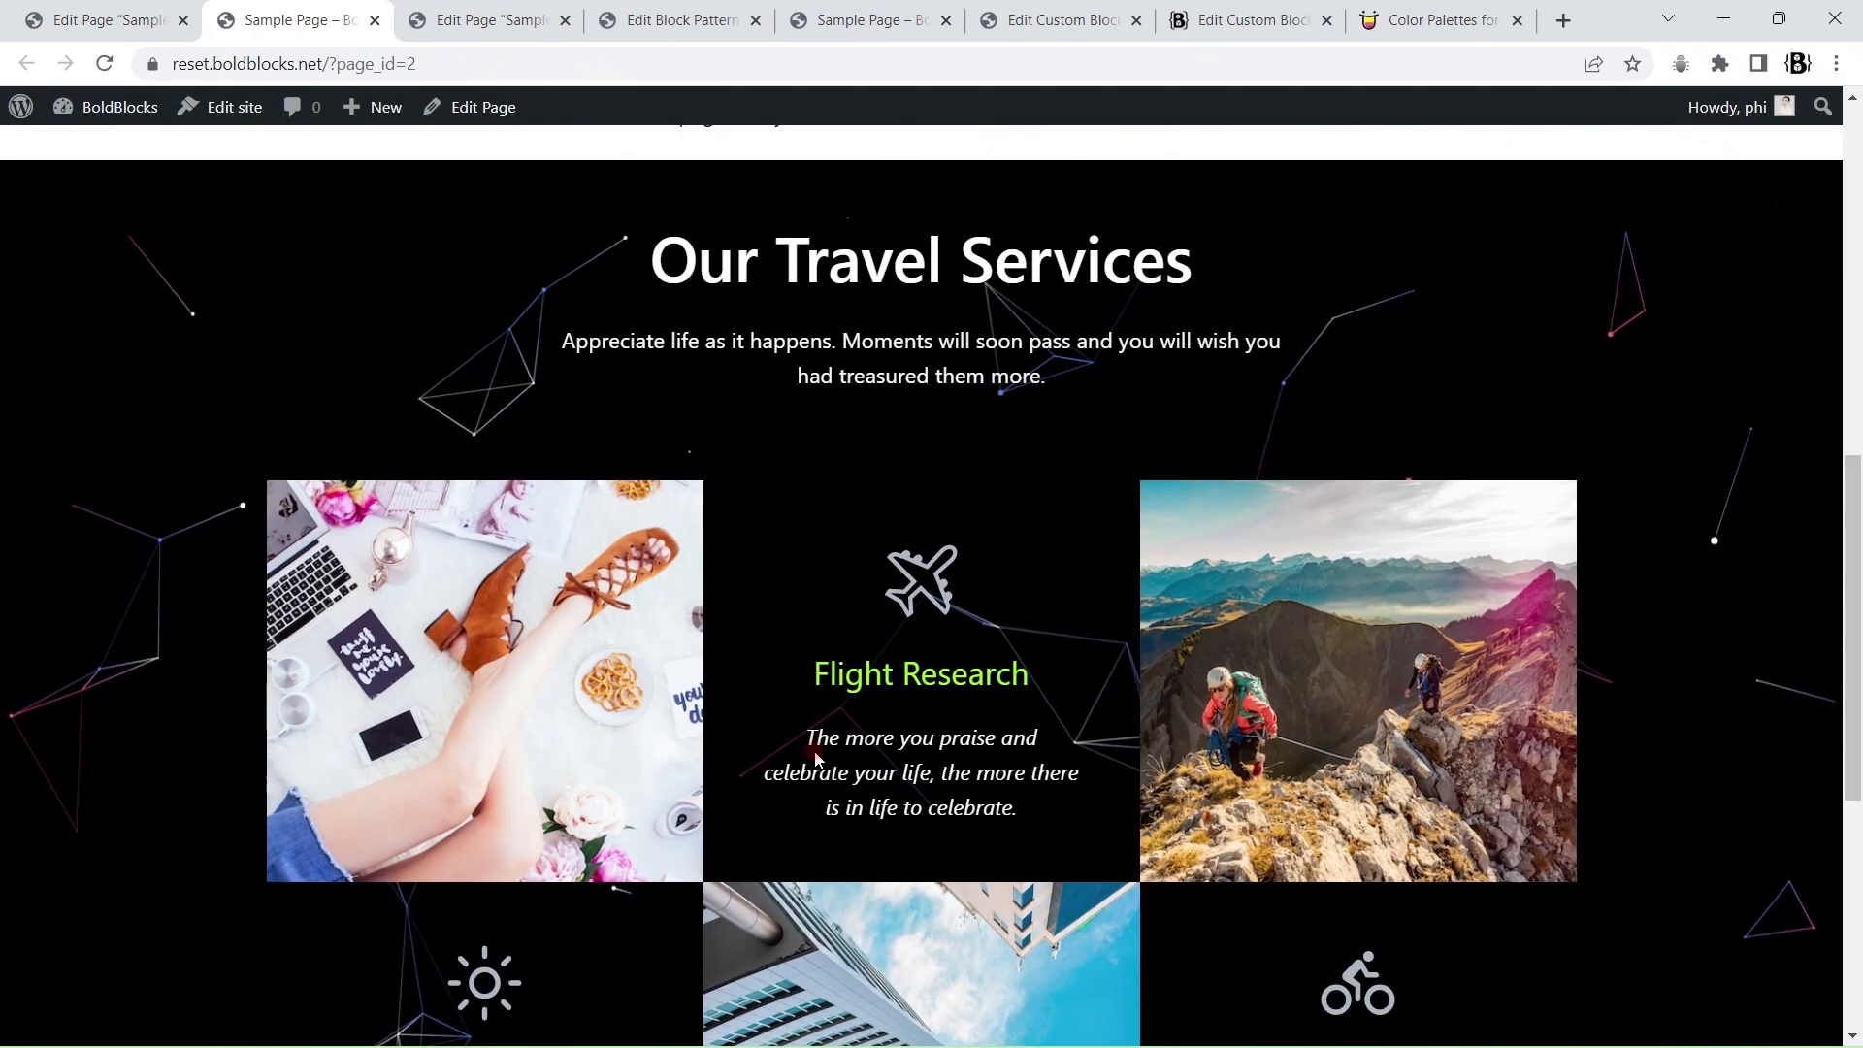
{"action": "scroll", "coordinate": [1207, 539], "scroll_direction": "down", "scroll_amount": 2}
{"action": "scroll", "coordinate": [1192, 519], "scroll_direction": "up", "scroll_amount": 6}
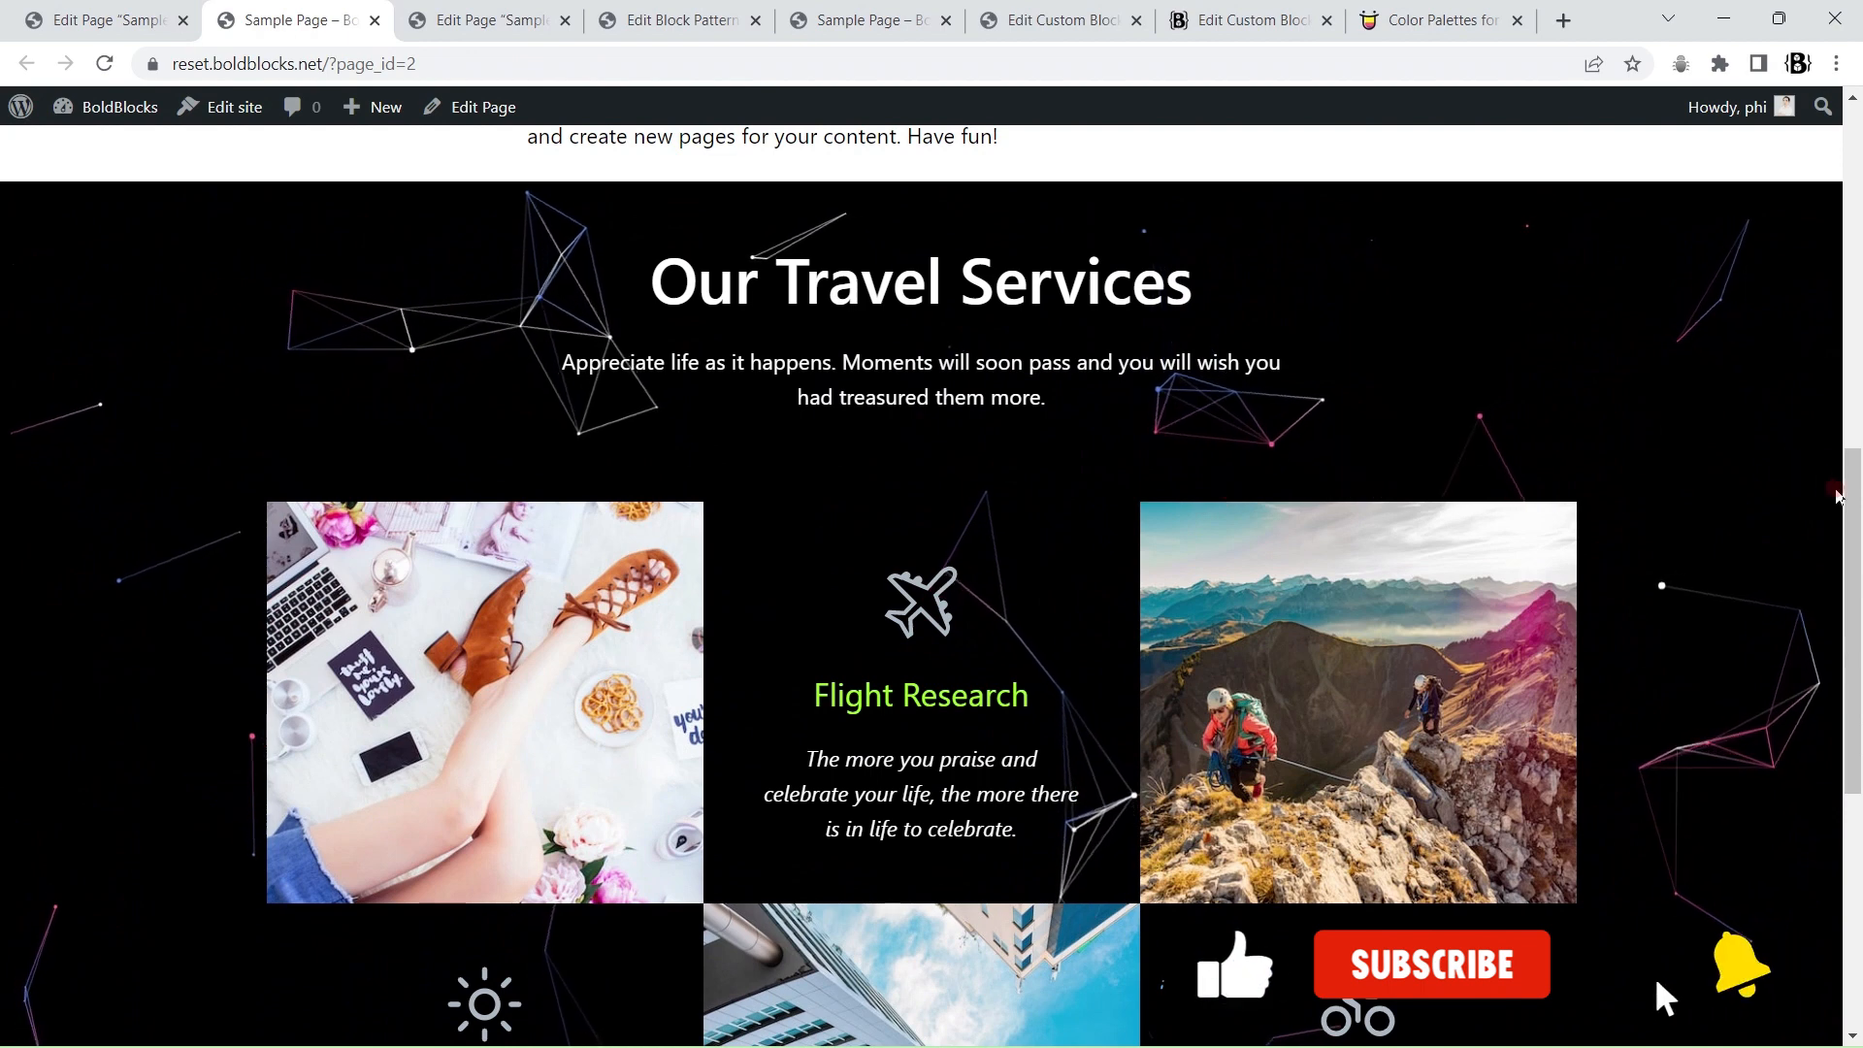
{"action": "scroll", "coordinate": [1192, 519], "scroll_direction": "down", "scroll_amount": 1}
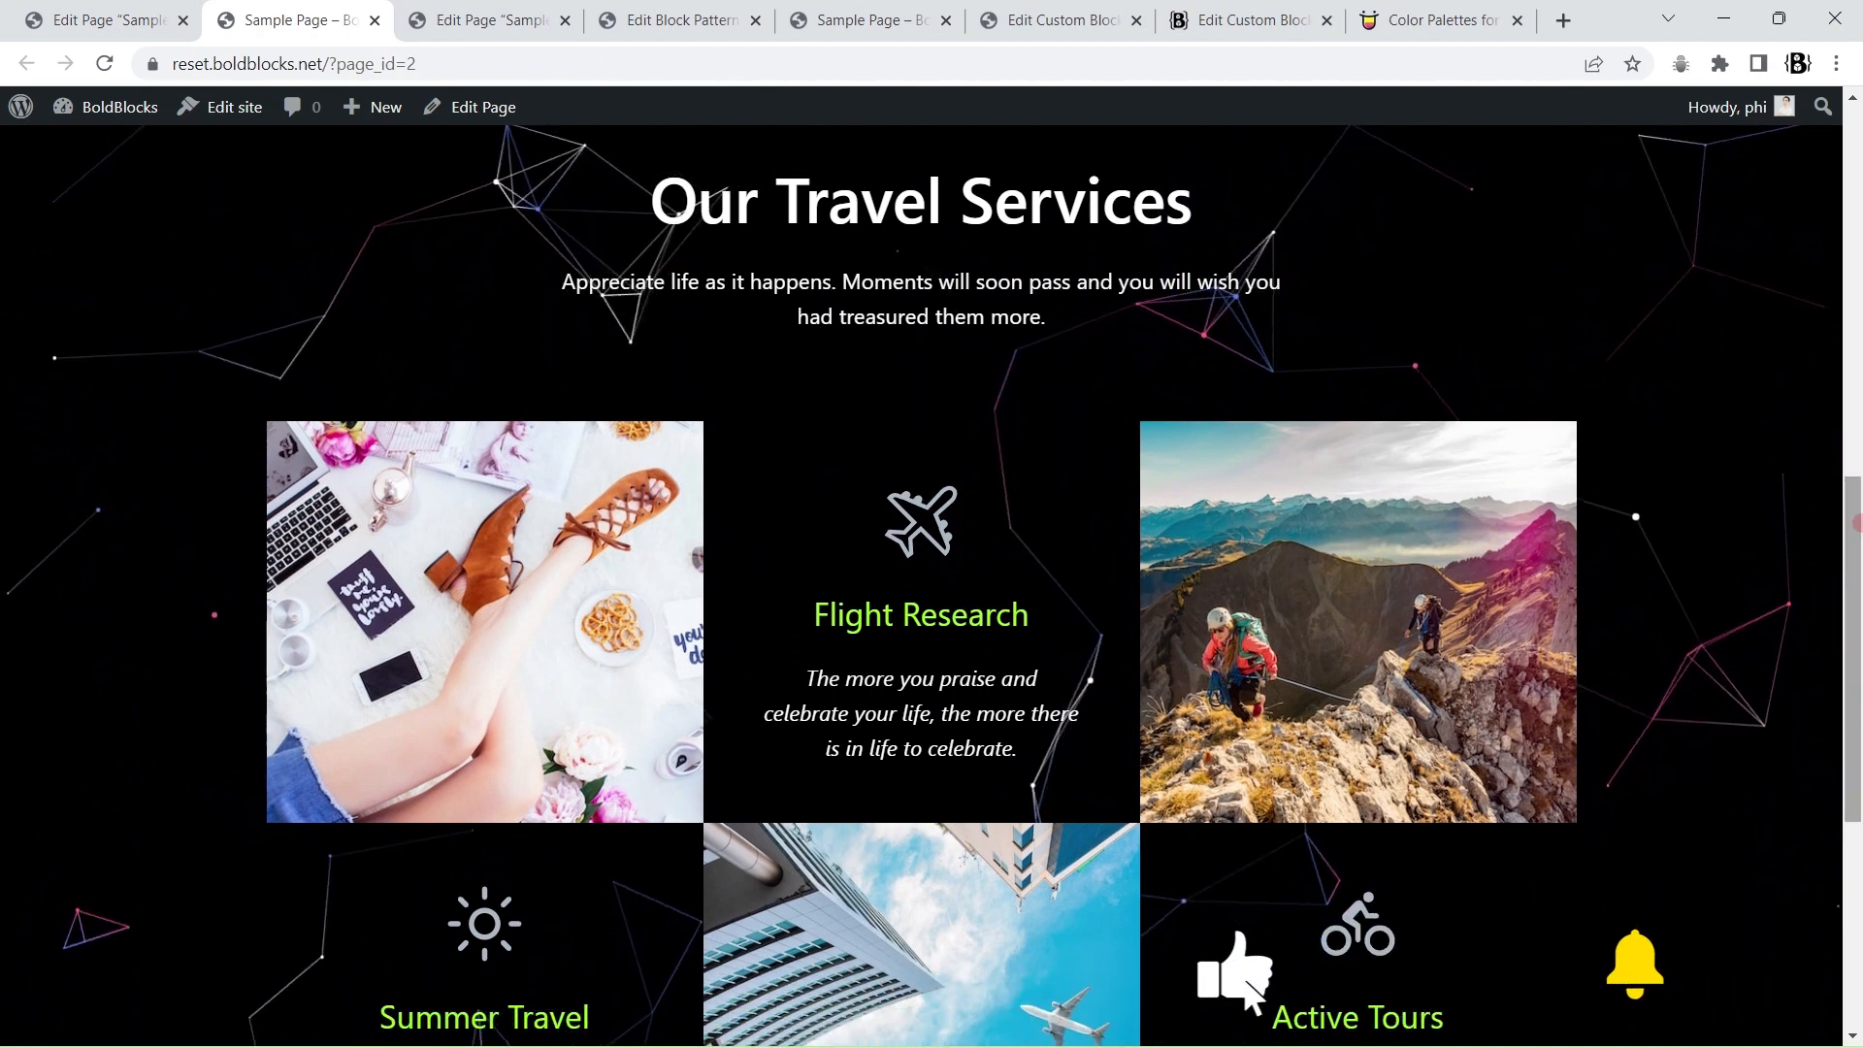